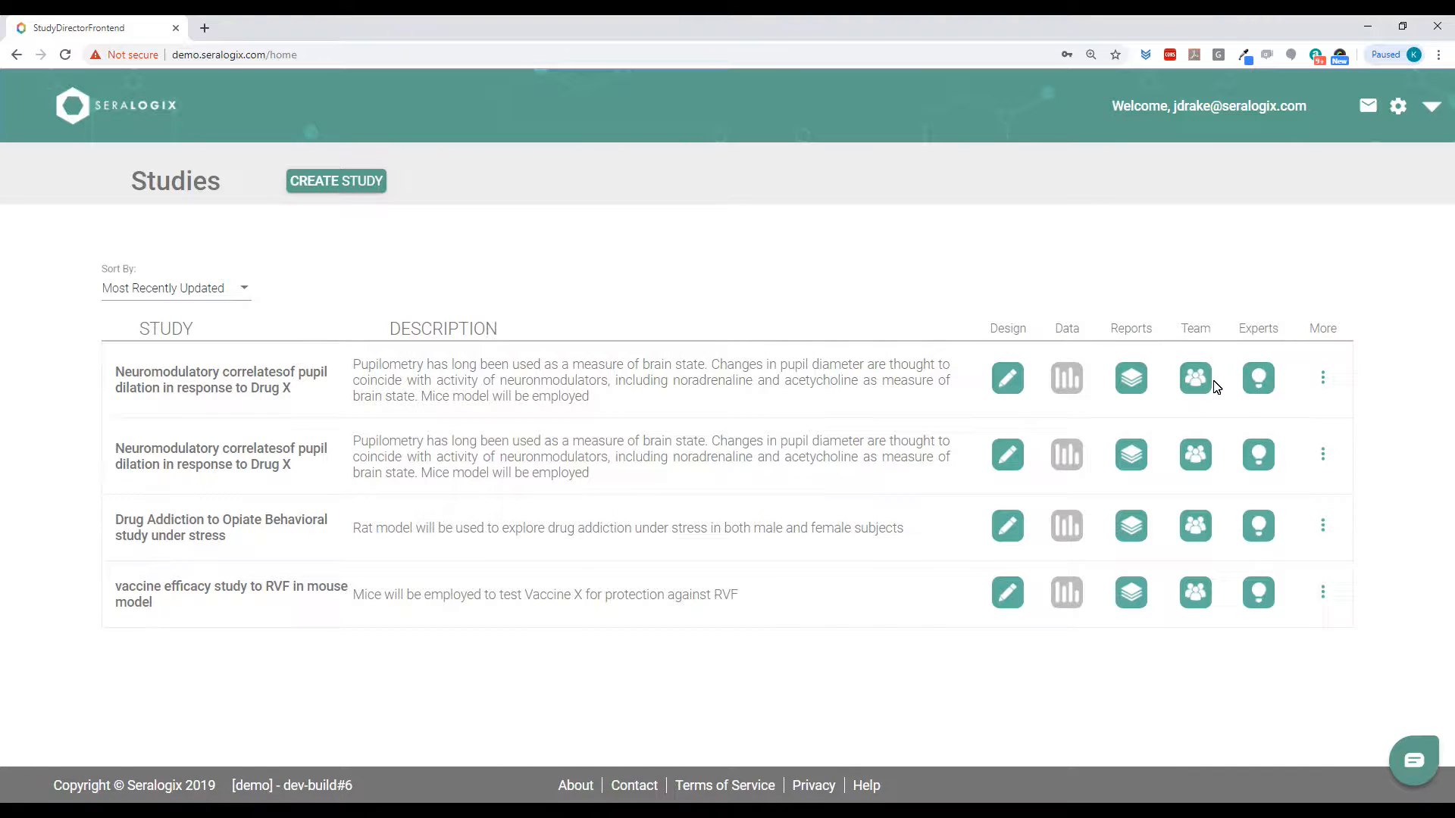
Open the design of the first listed study and choose Confirmatory as its type with the Interventional approach
left_click(1007, 378)
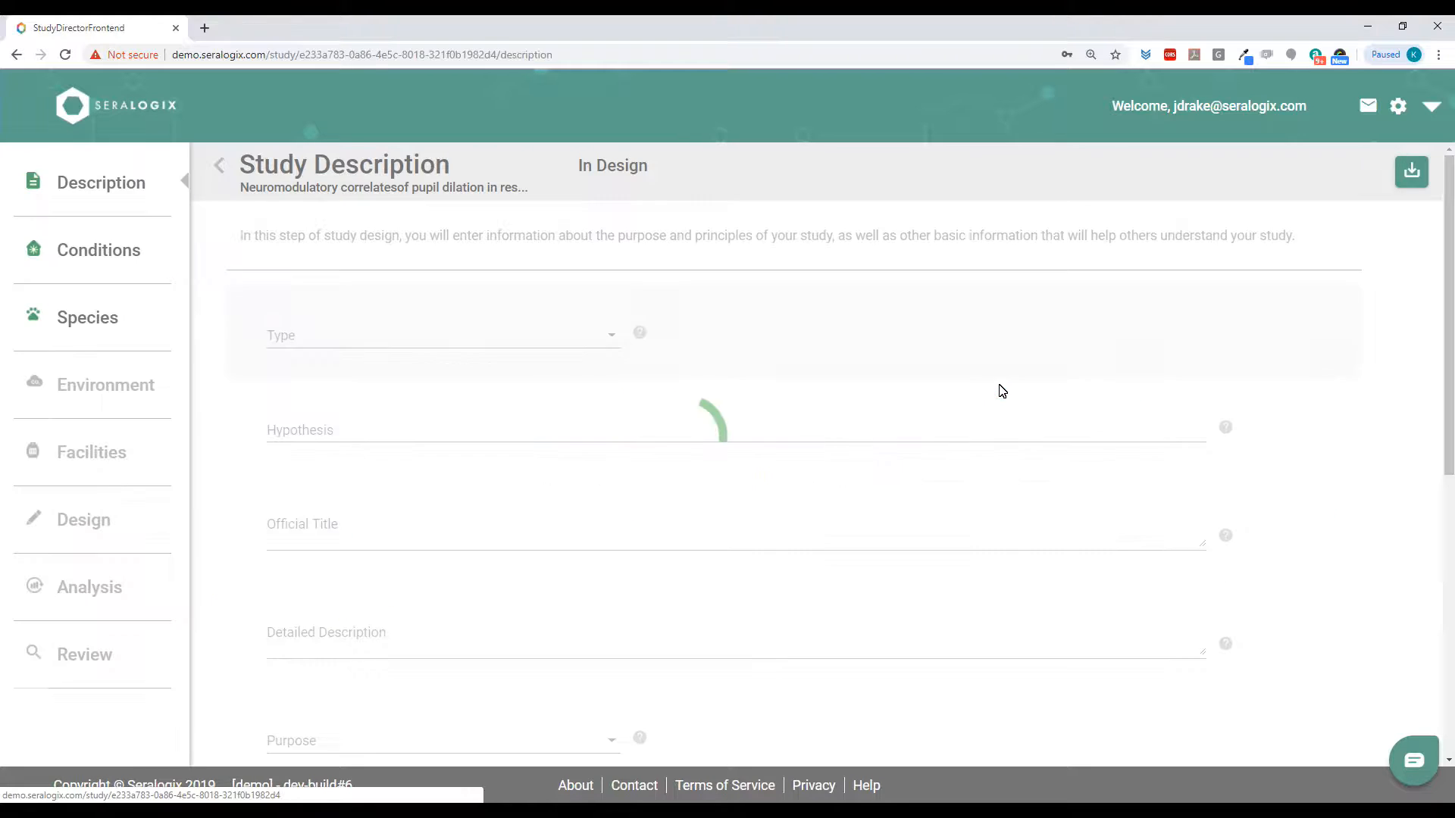
left_click(572, 339)
left_click(621, 341)
left_click(969, 337)
left_click(974, 334)
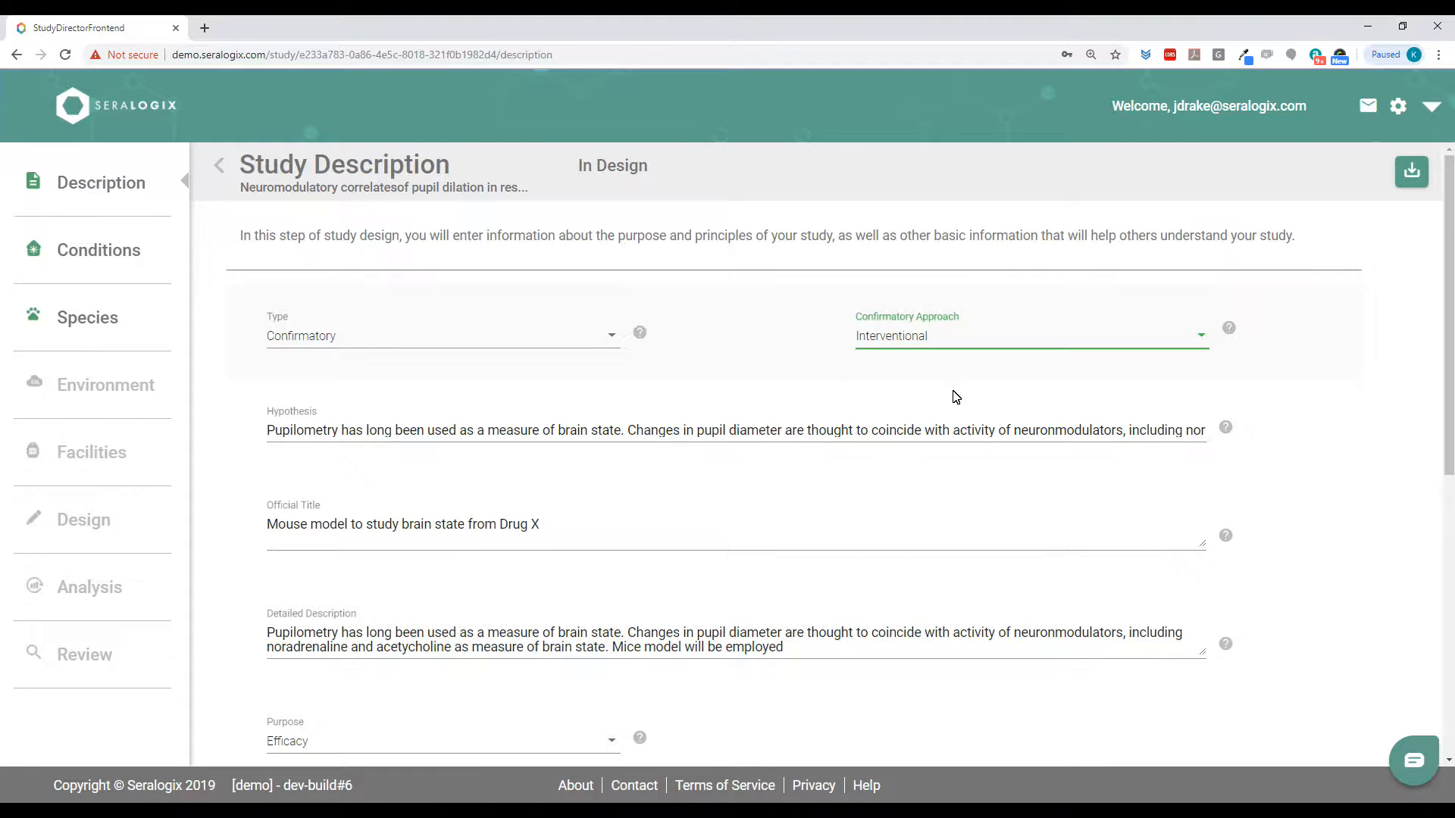
Select Efficacy as the study's purpose and Drug Efficacy as its intervention model
scroll(786, 427, "down", 2)
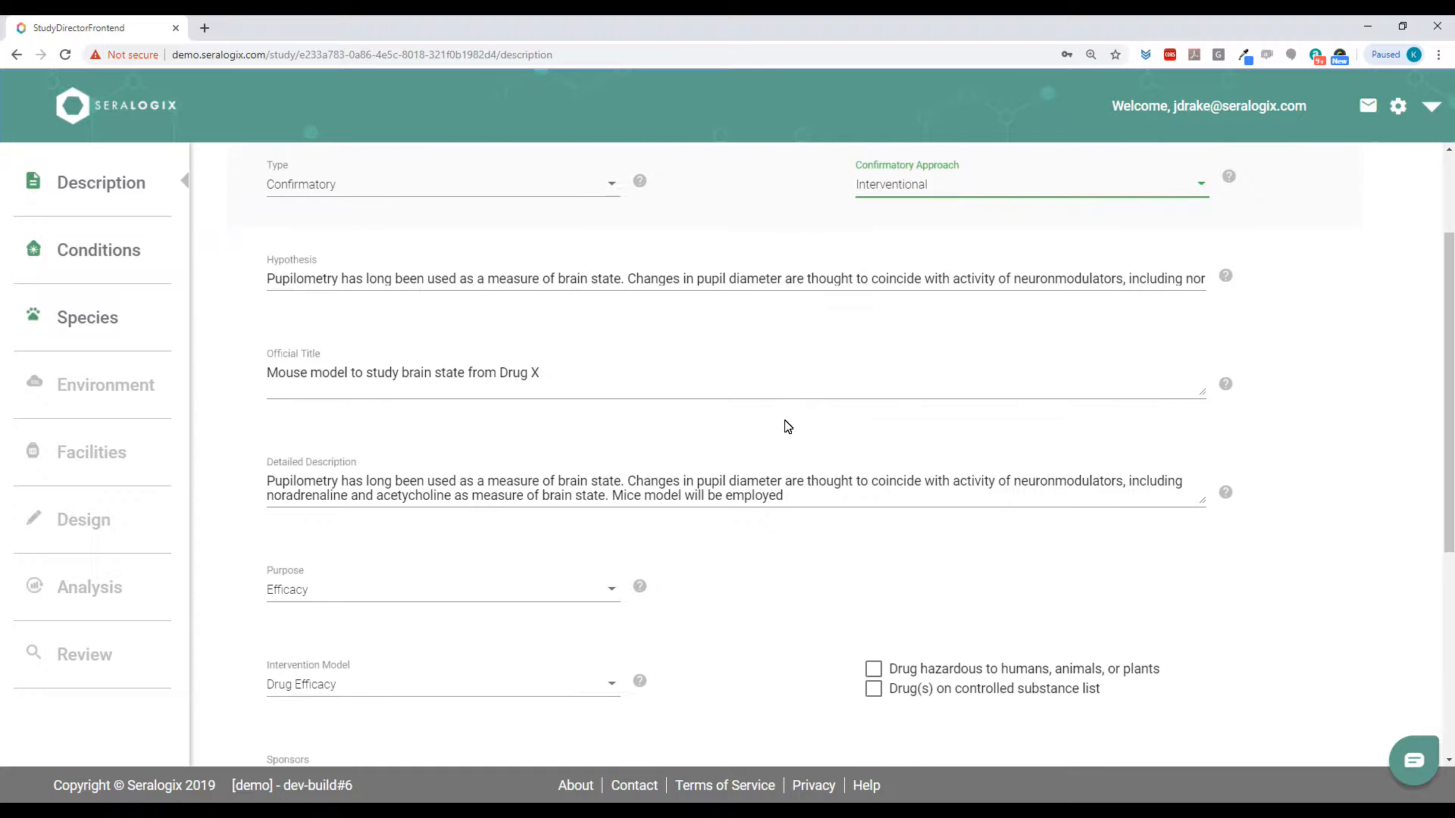
scroll(787, 426, "down", 3)
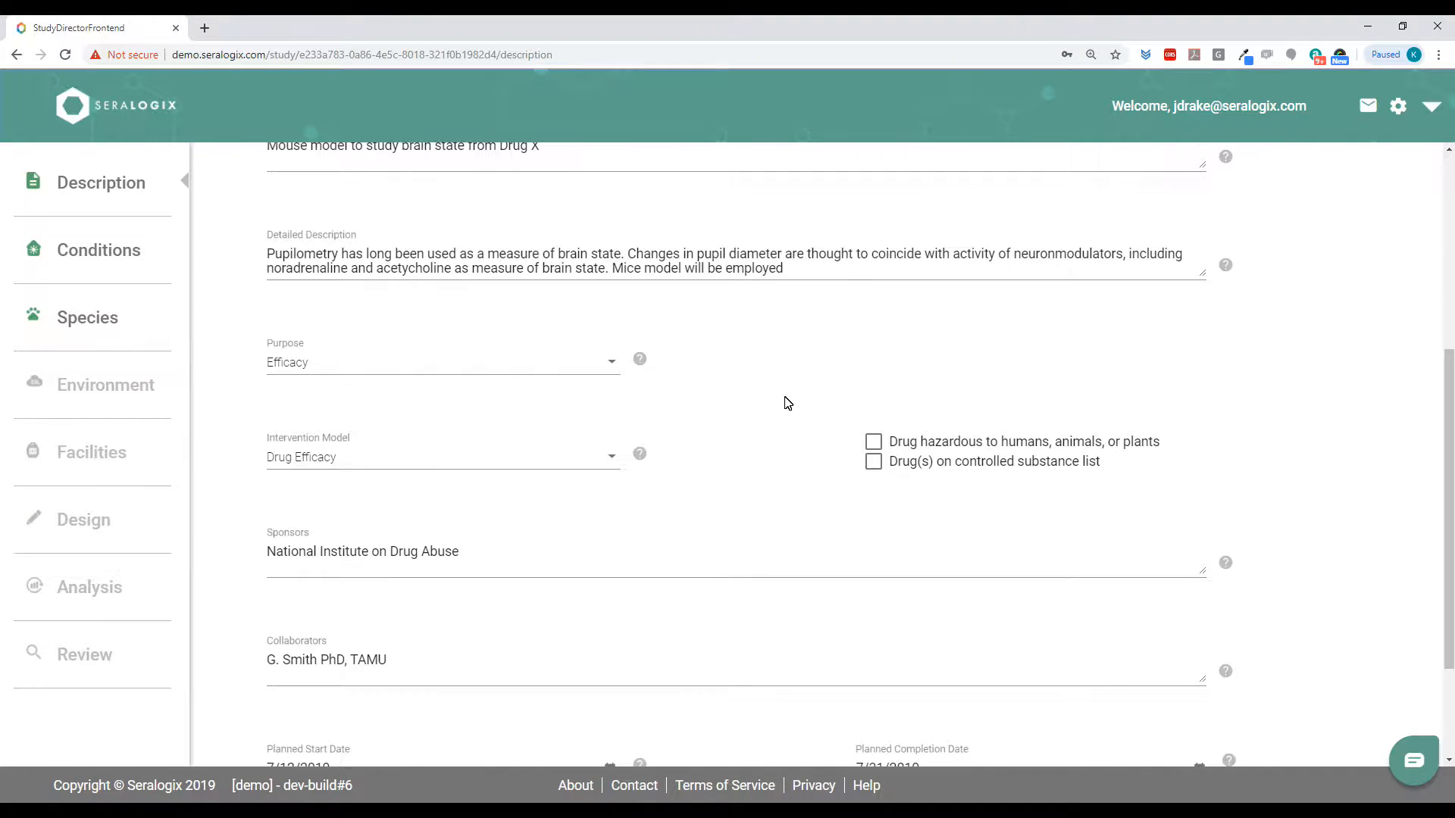
left_click(598, 365)
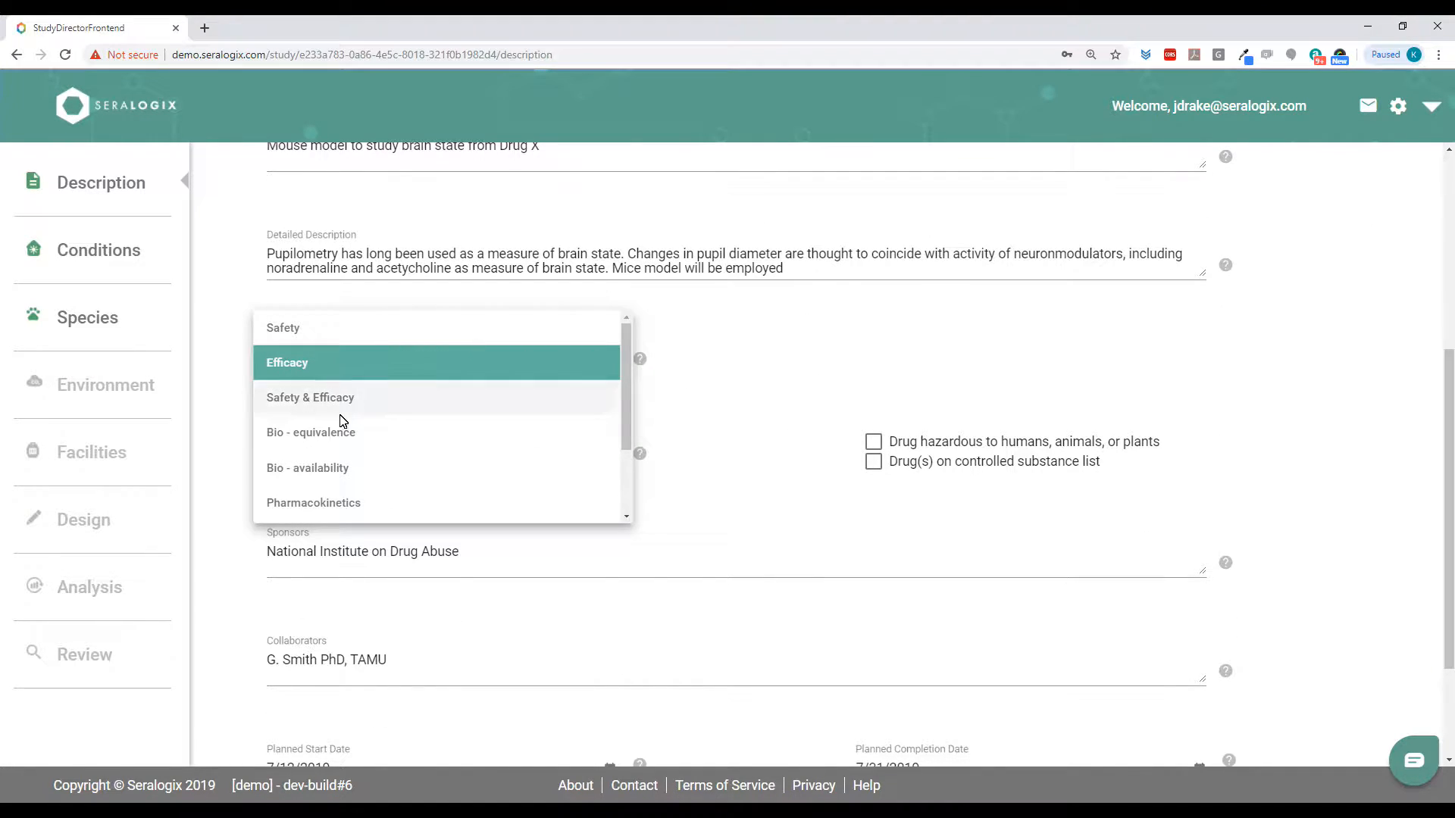
left_click(311, 362)
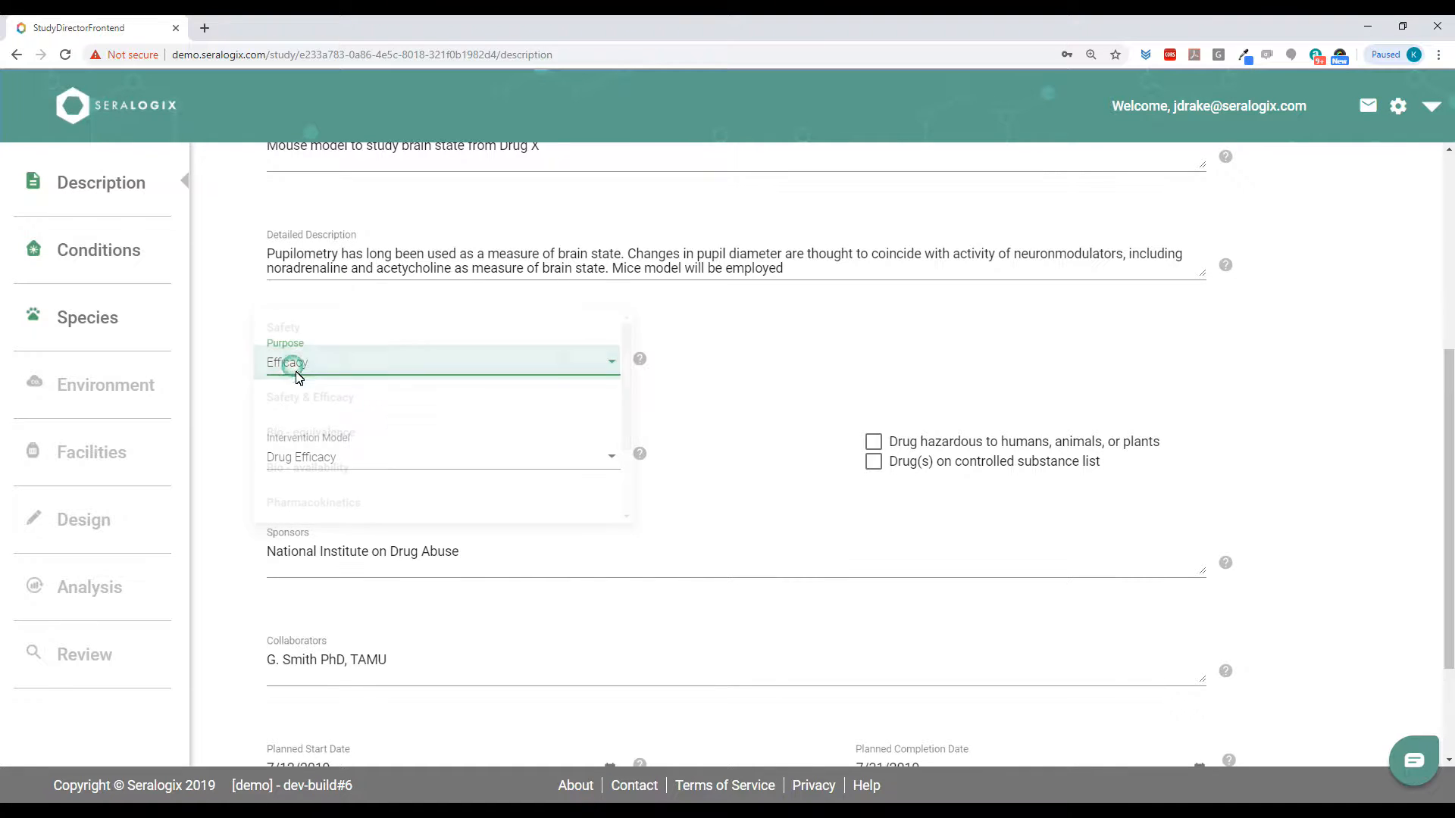
left_click(591, 457)
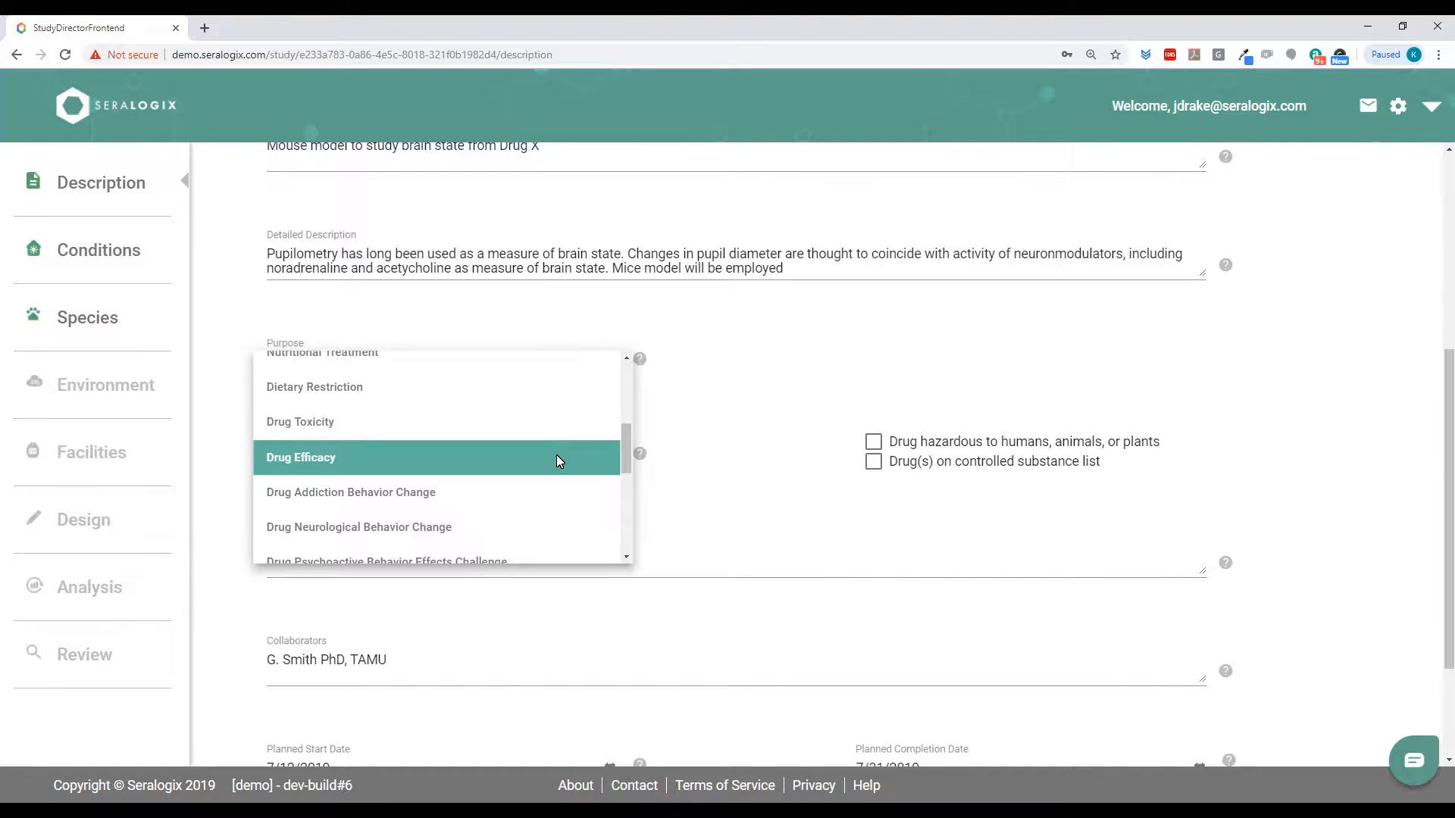
left_click(351, 454)
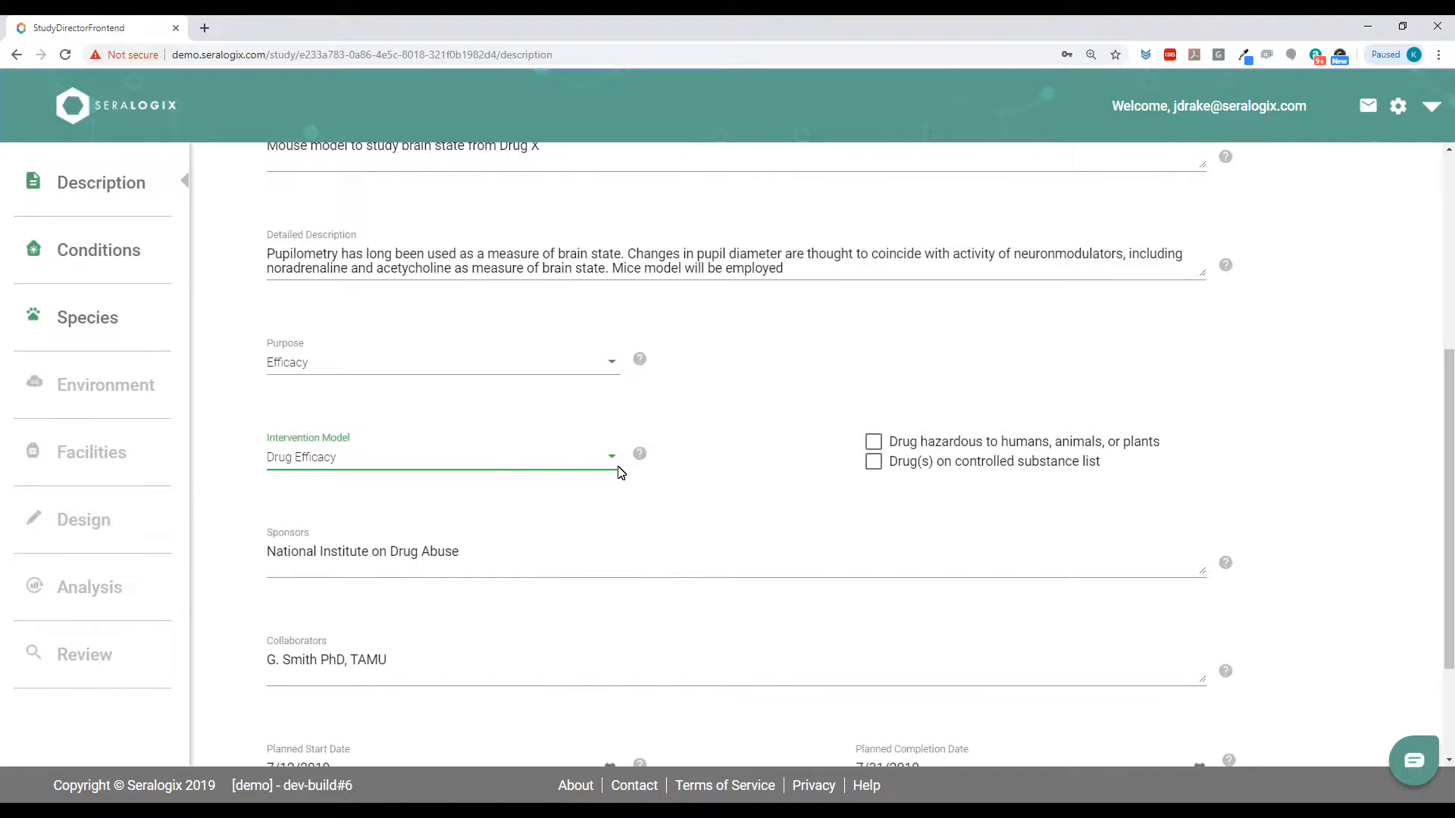
Review the sponsors, collaborators and planned dates, and try to save the study description
scroll(659, 476, "down", 1)
scroll(663, 477, "down", 2)
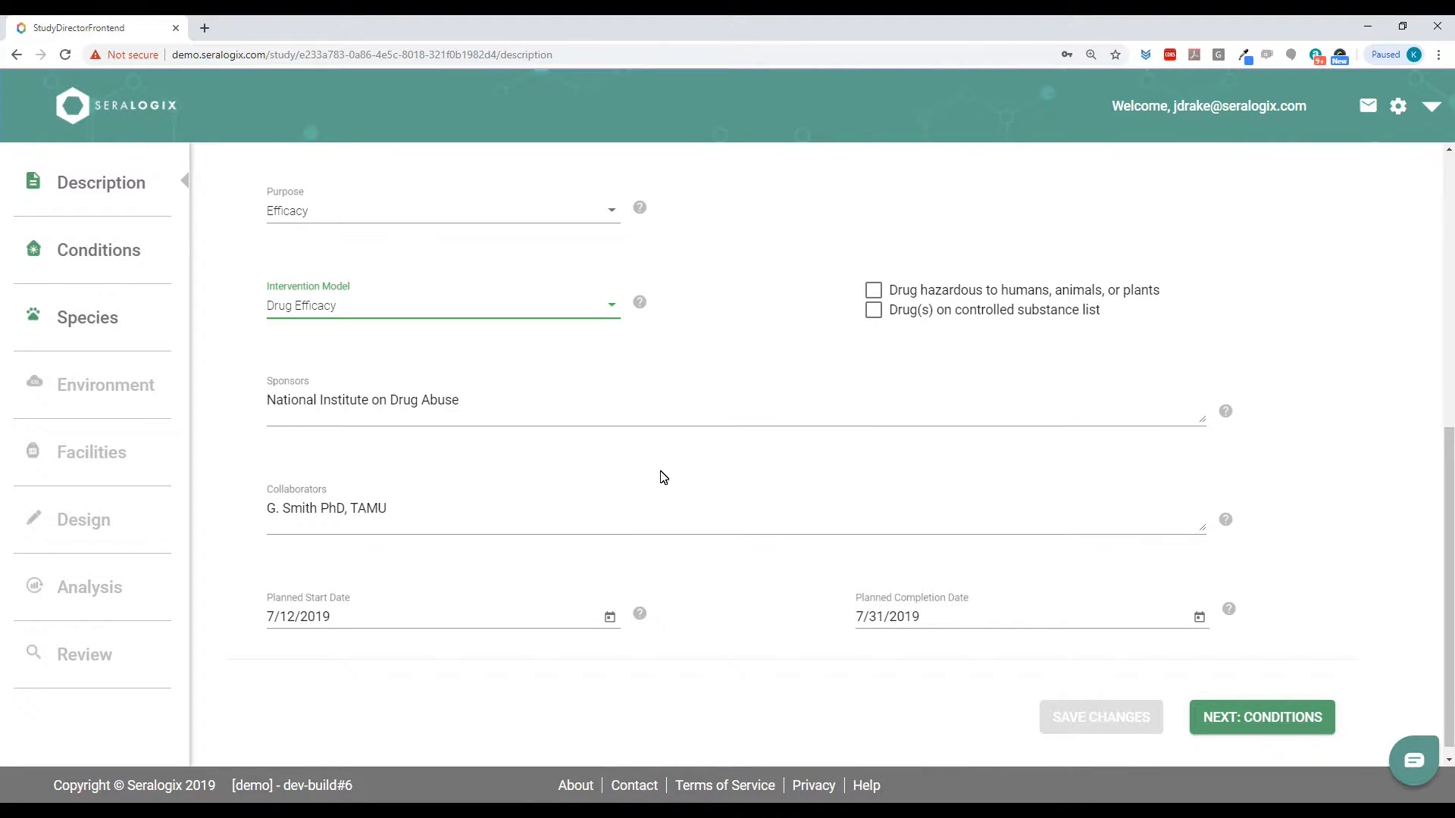
left_click(528, 422)
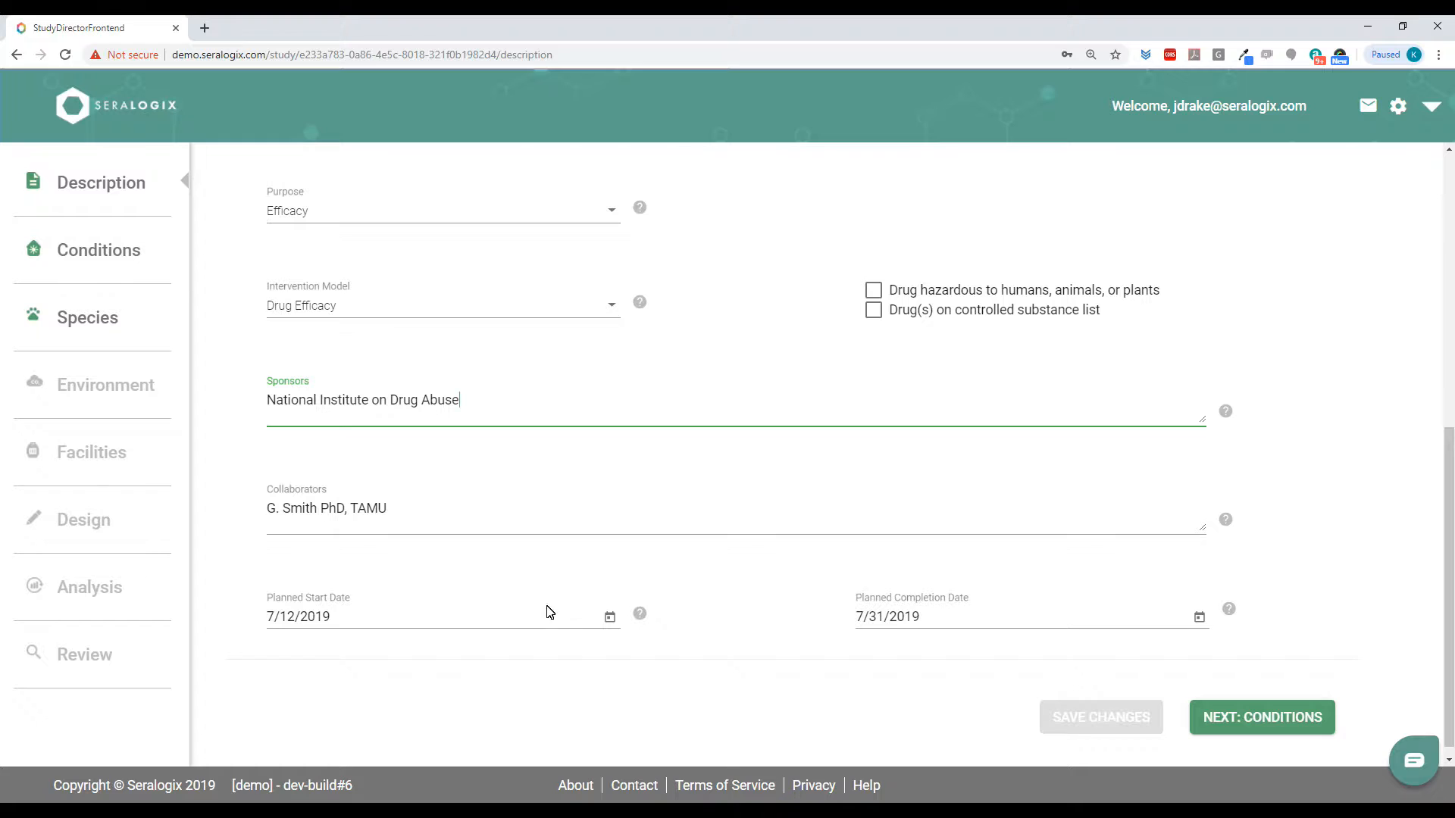
left_click(1080, 720)
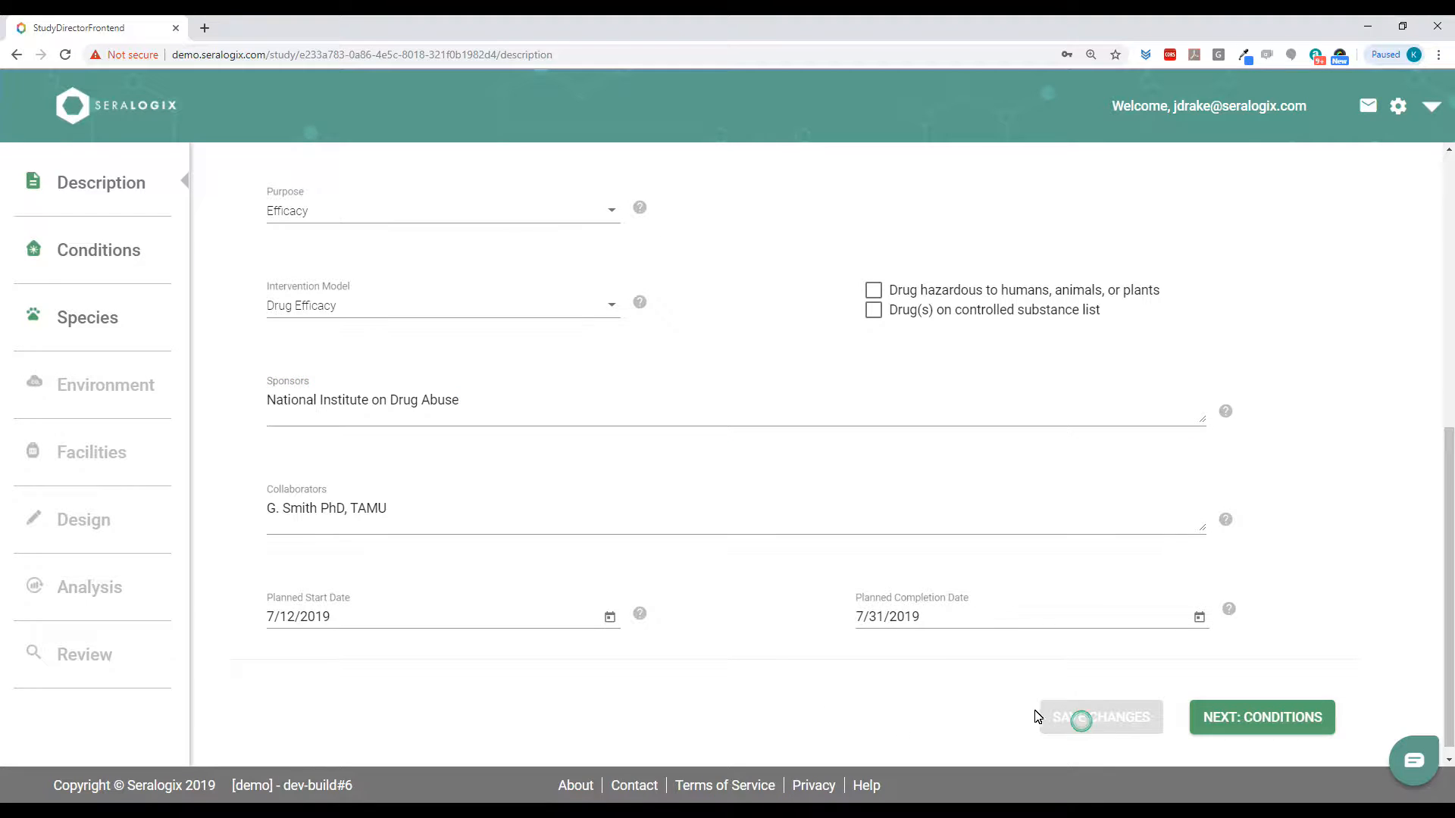
In the study conditions, add a Treatment Group named "DrugX Treated" with animal subject sex Both
left_click(92, 253)
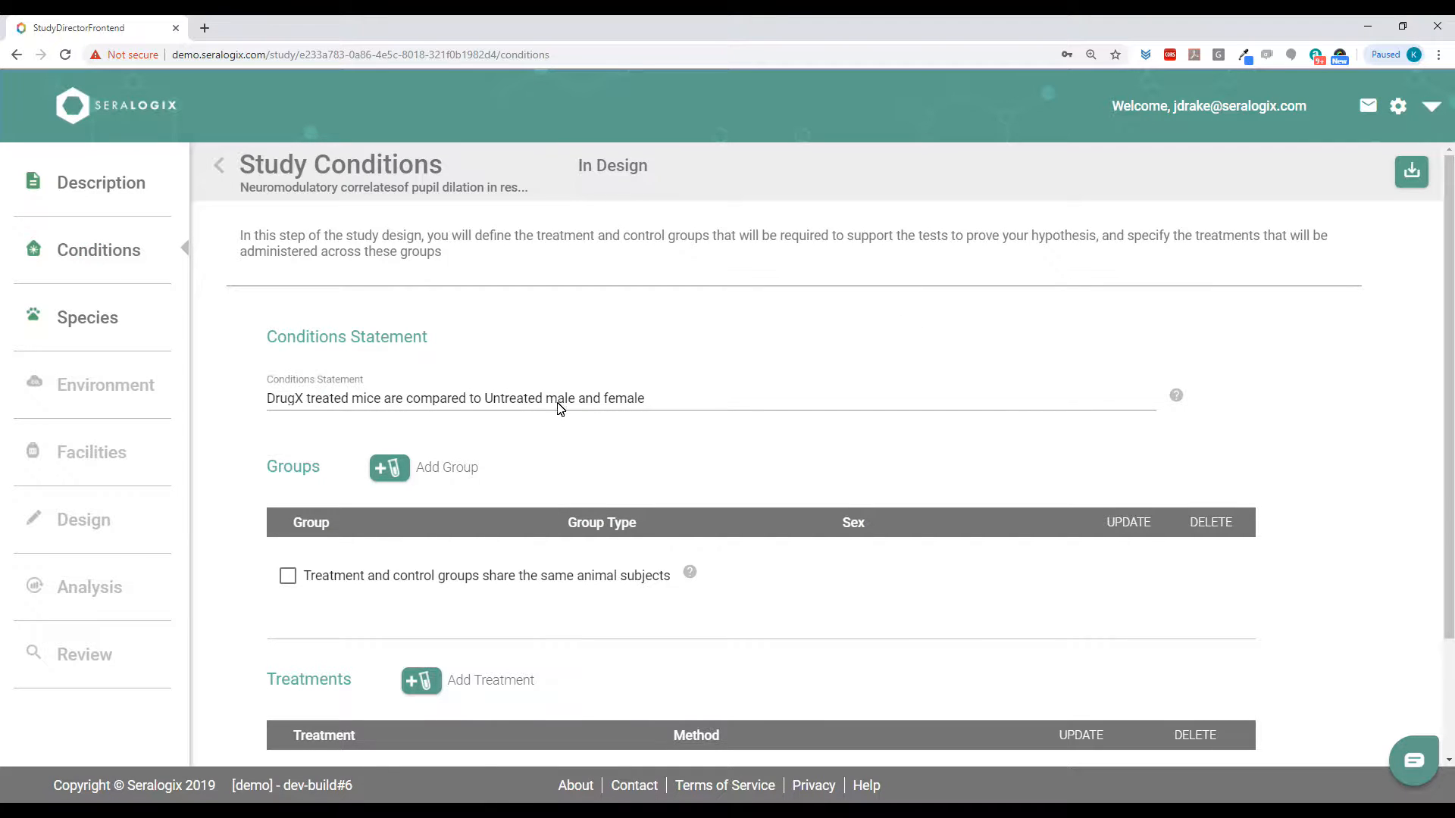
left_click(389, 468)
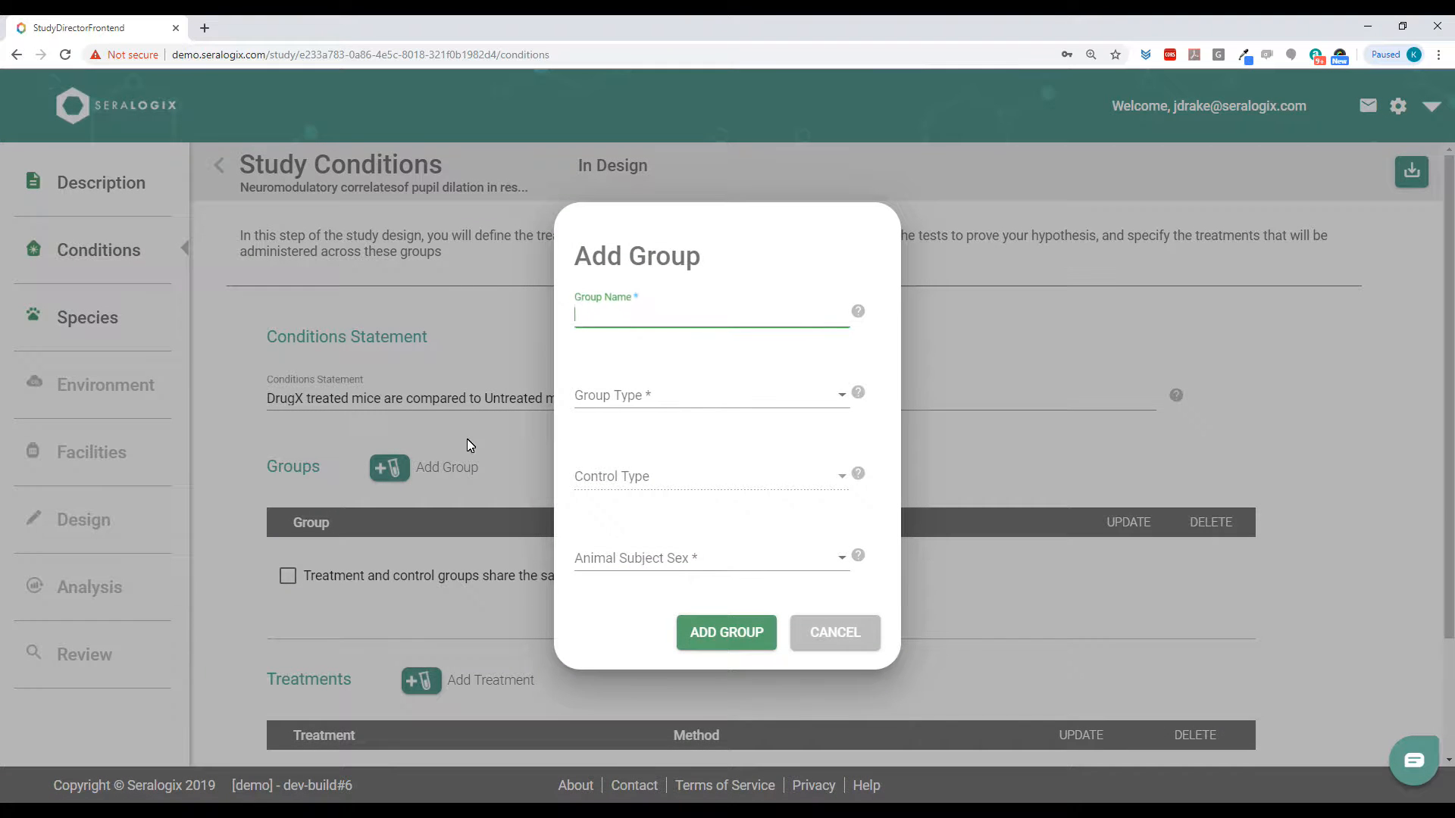
left_click(615, 320)
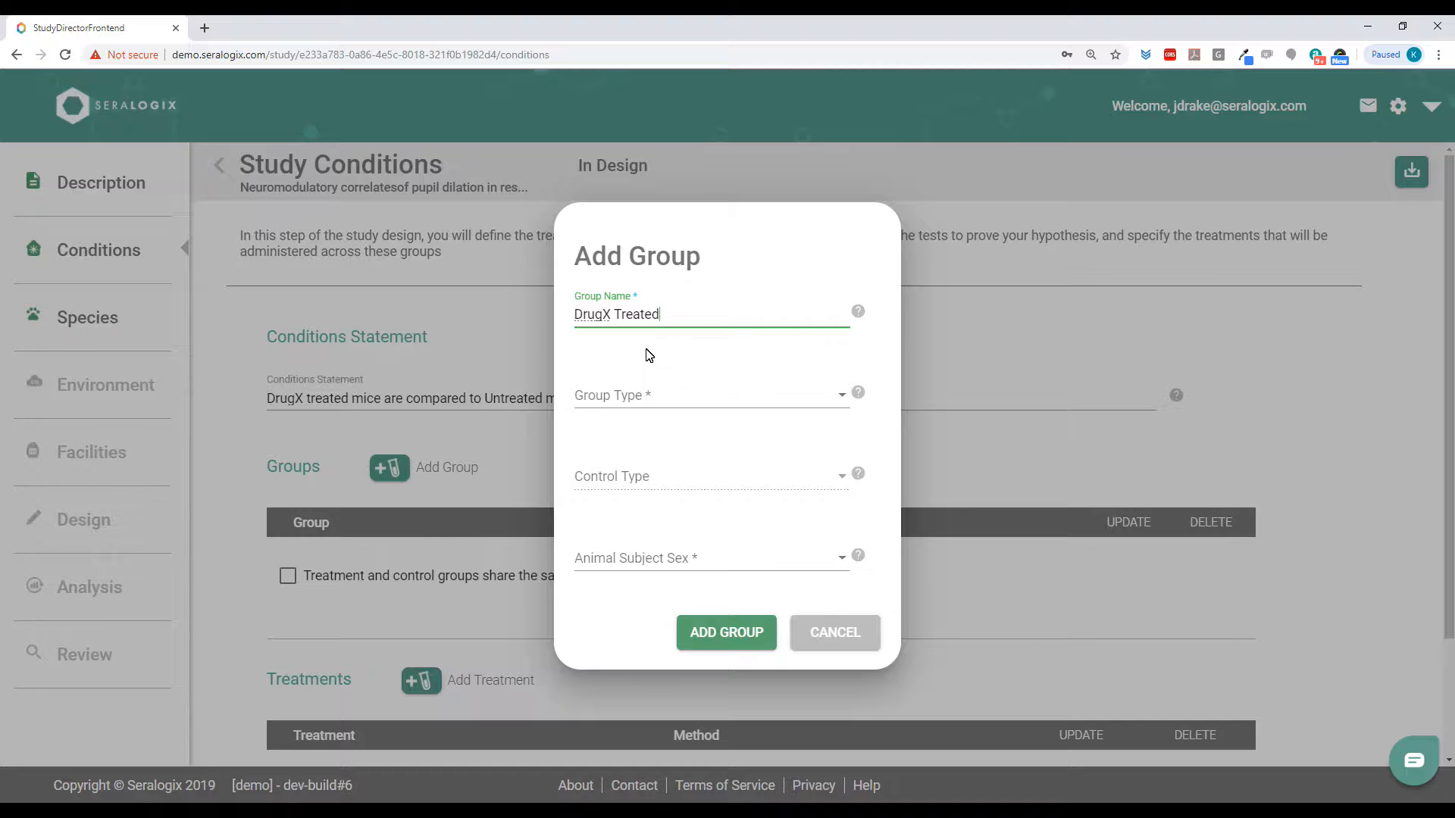
left_click(642, 396)
left_click(625, 395)
left_click(608, 559)
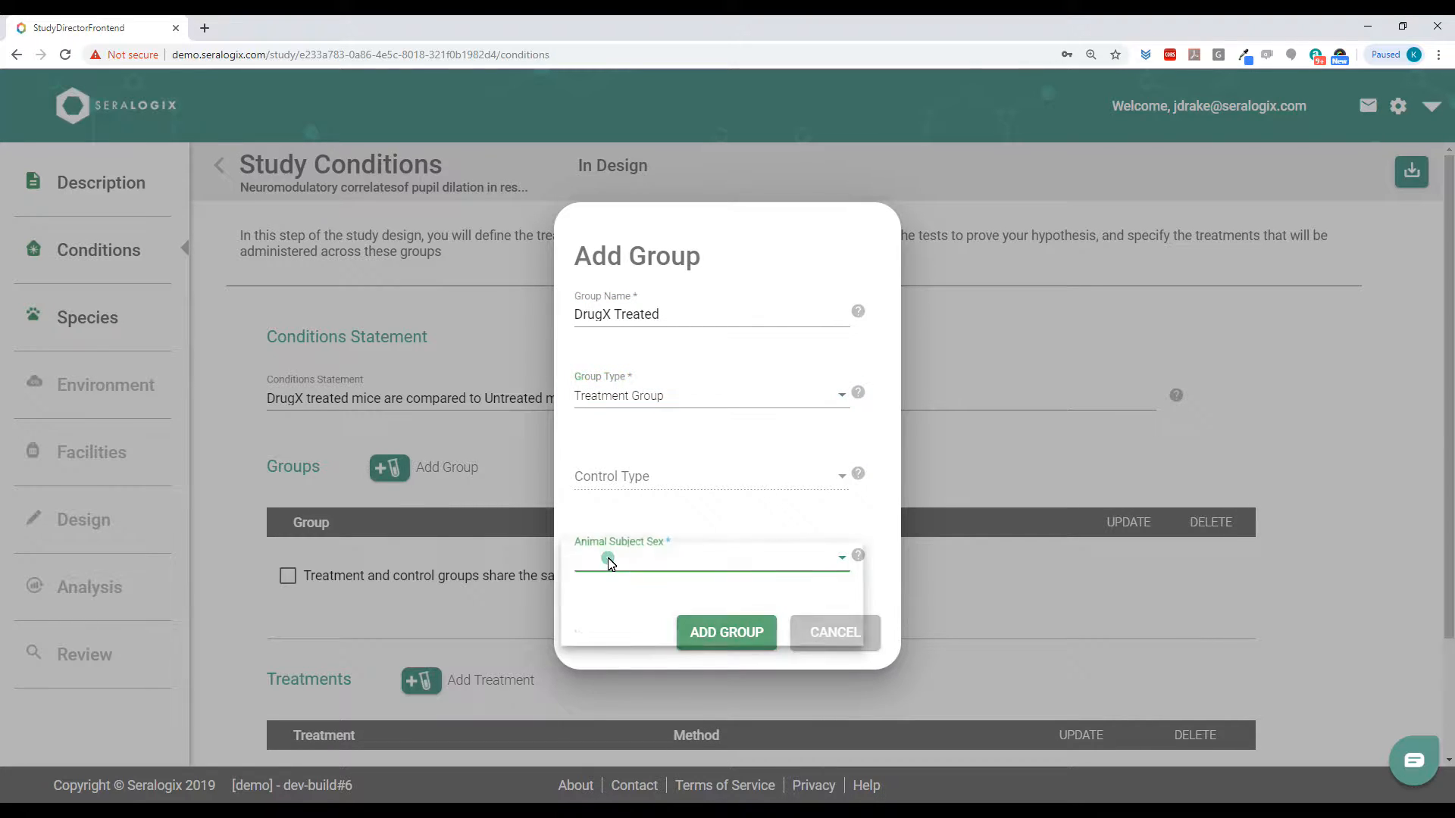
left_click(589, 627)
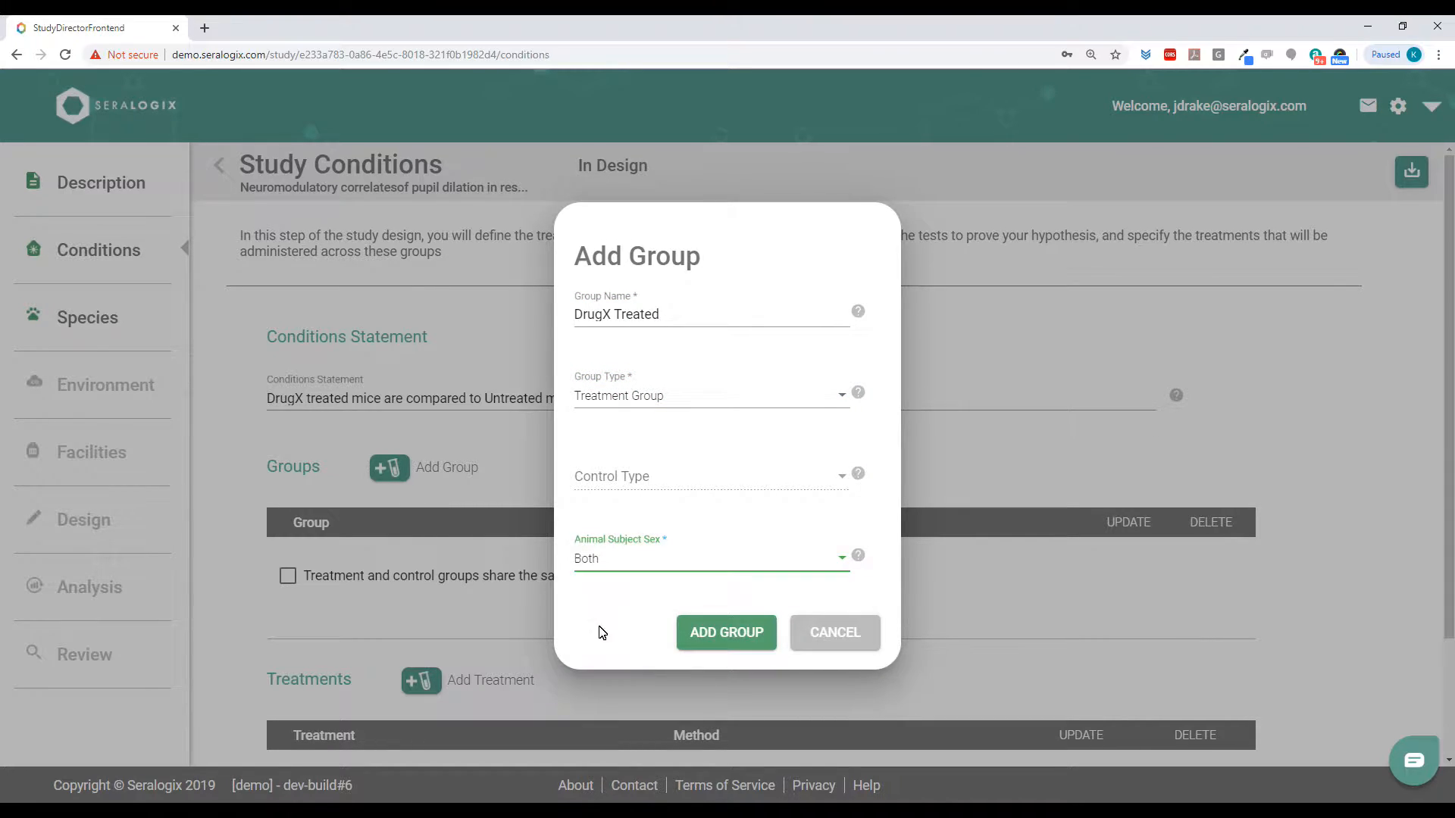
left_click(705, 632)
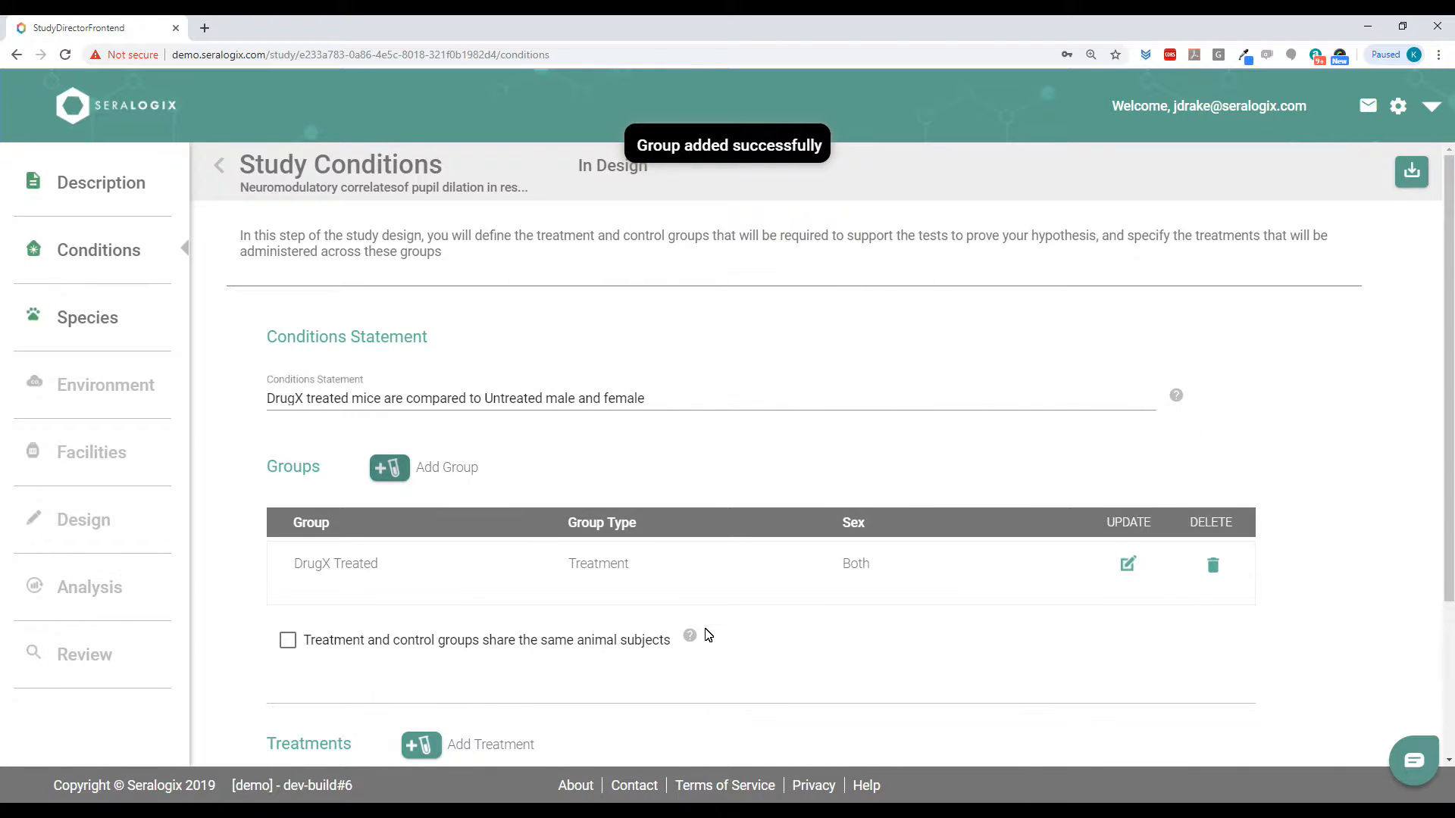
Add a Control Group named "Untreated" with control type Negative Control and animal subject sex Both
scroll(706, 633, "down", 2)
scroll(708, 633, "down", 1)
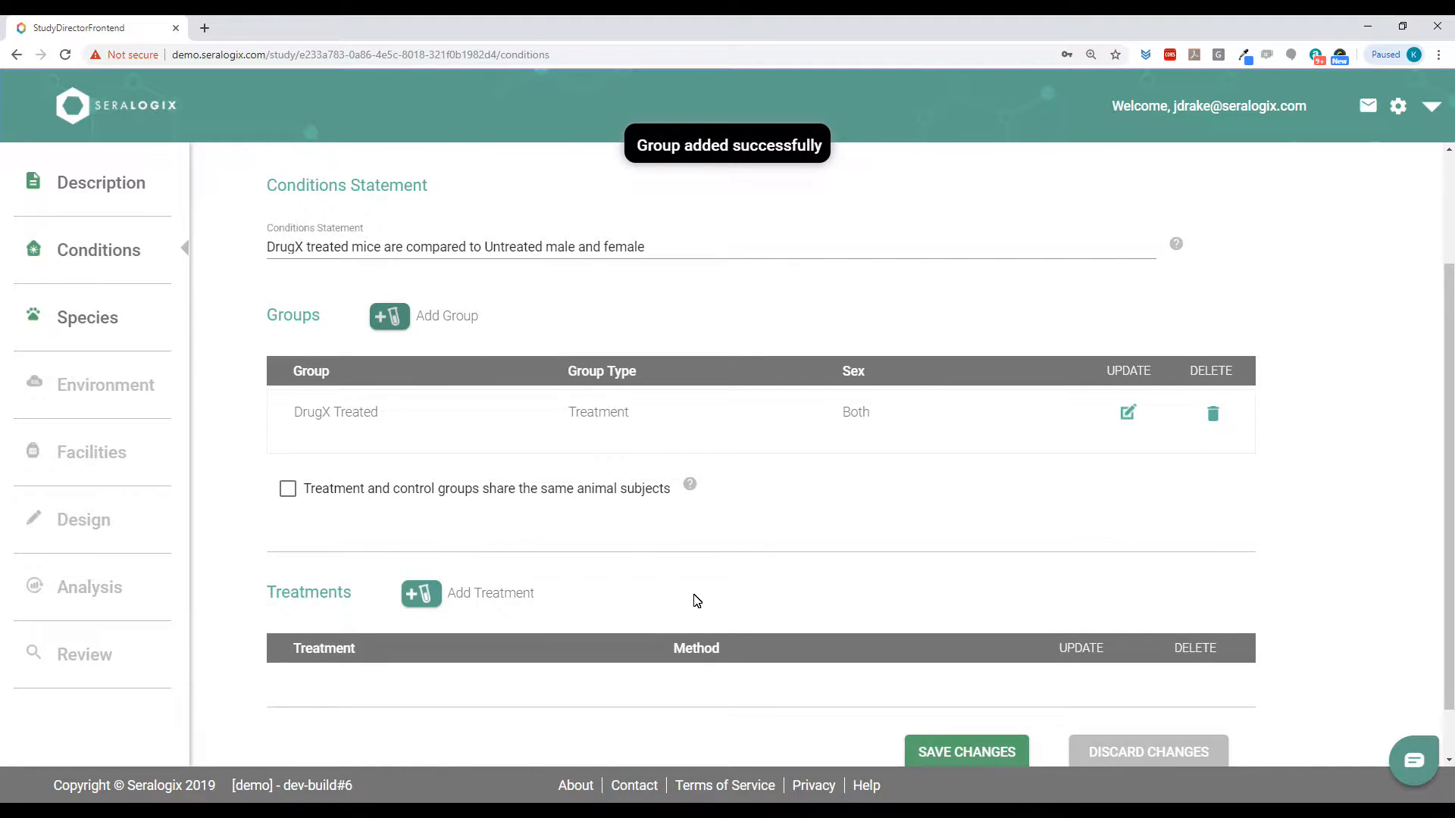
left_click(387, 325)
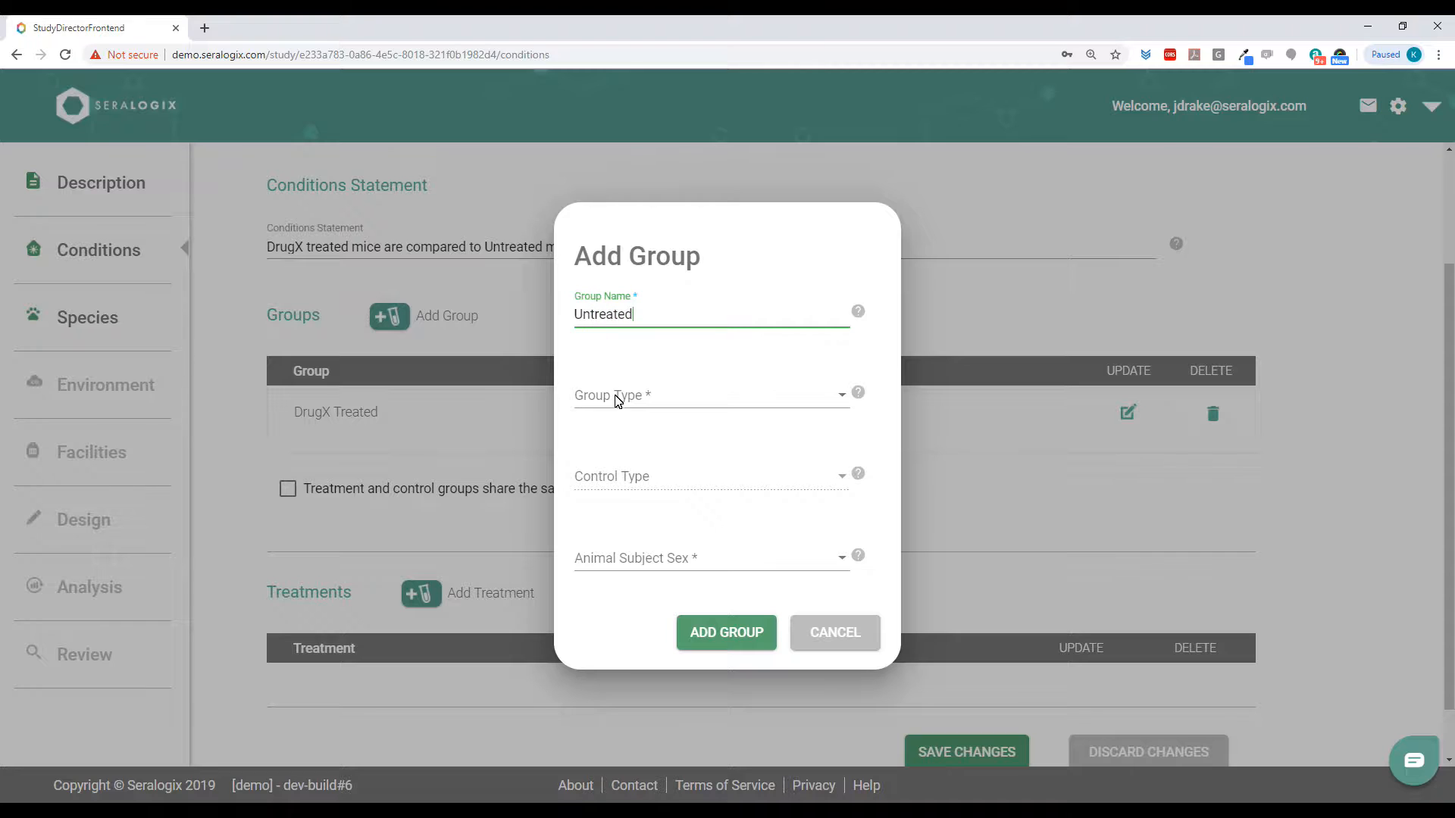
left_click(610, 396)
left_click(595, 433)
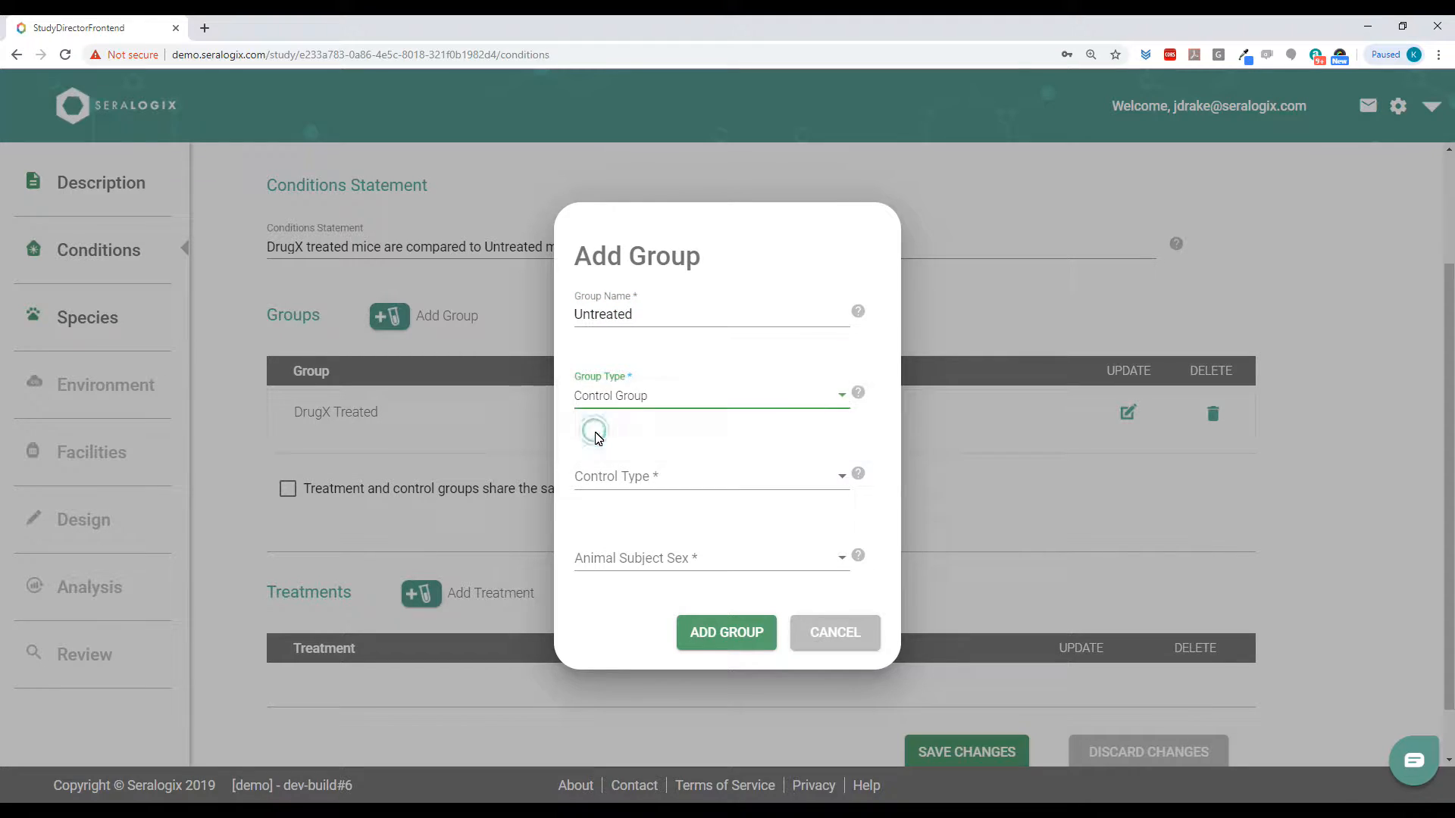
left_click(620, 484)
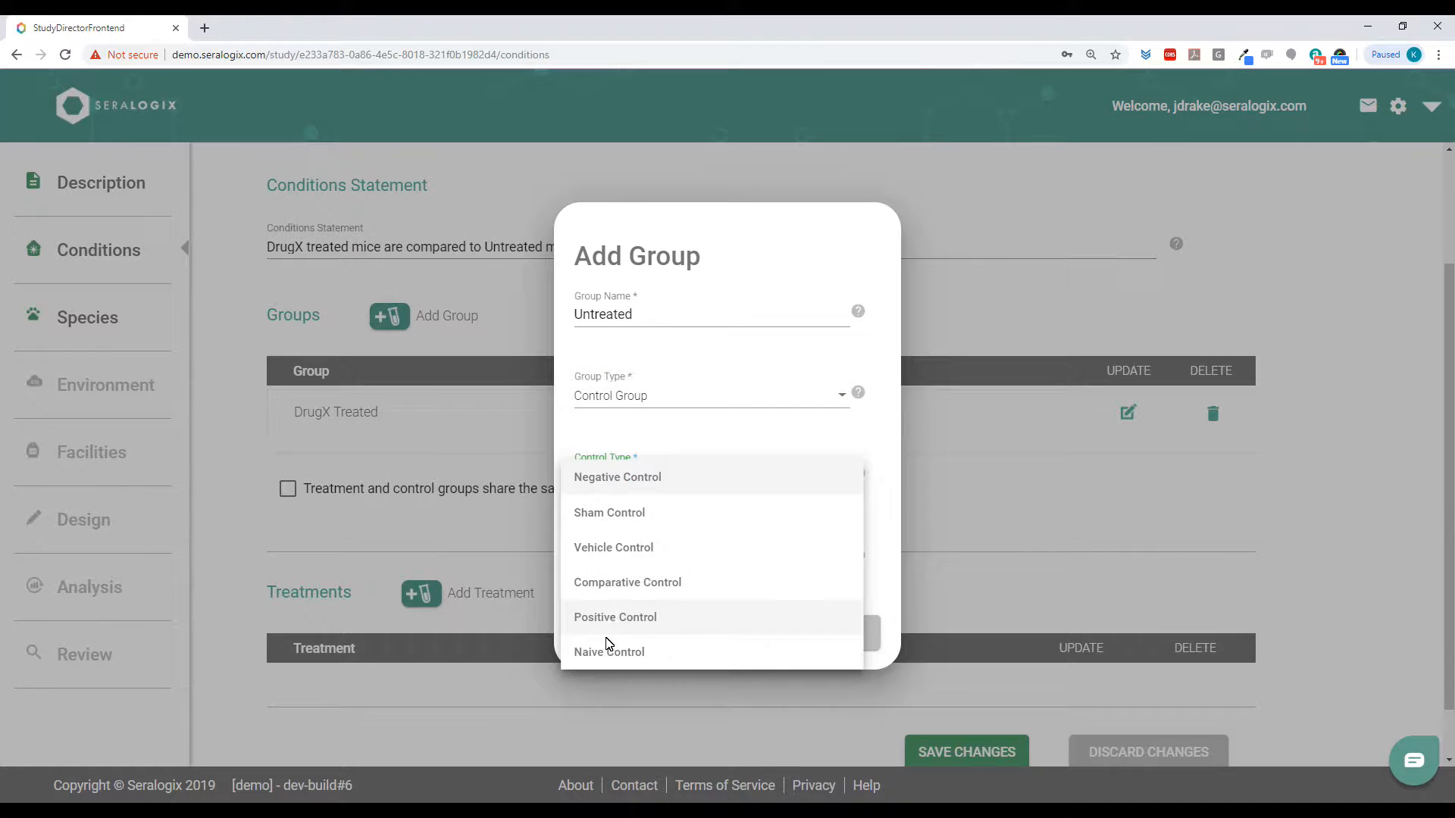
left_click(612, 485)
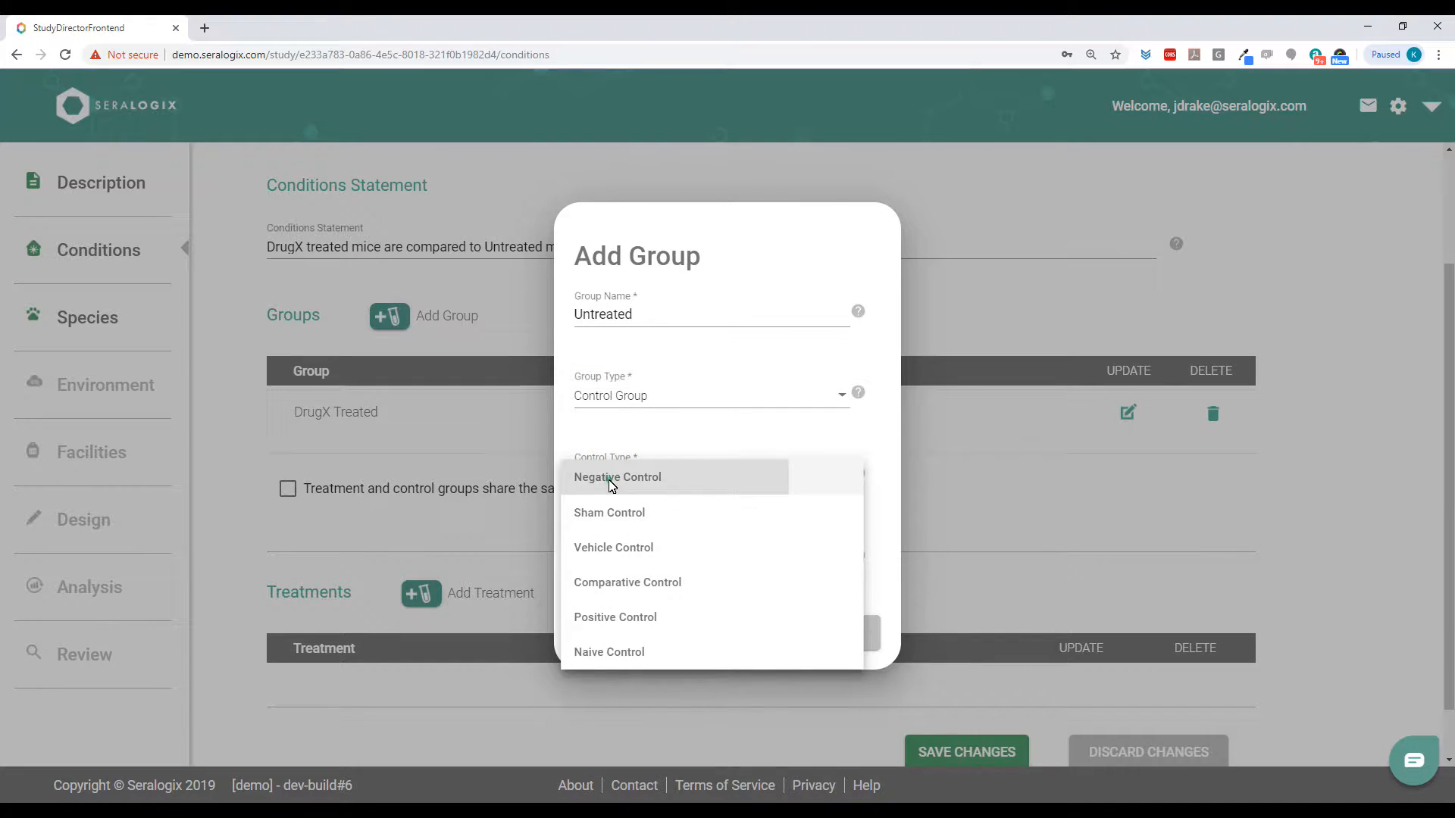
left_click(617, 558)
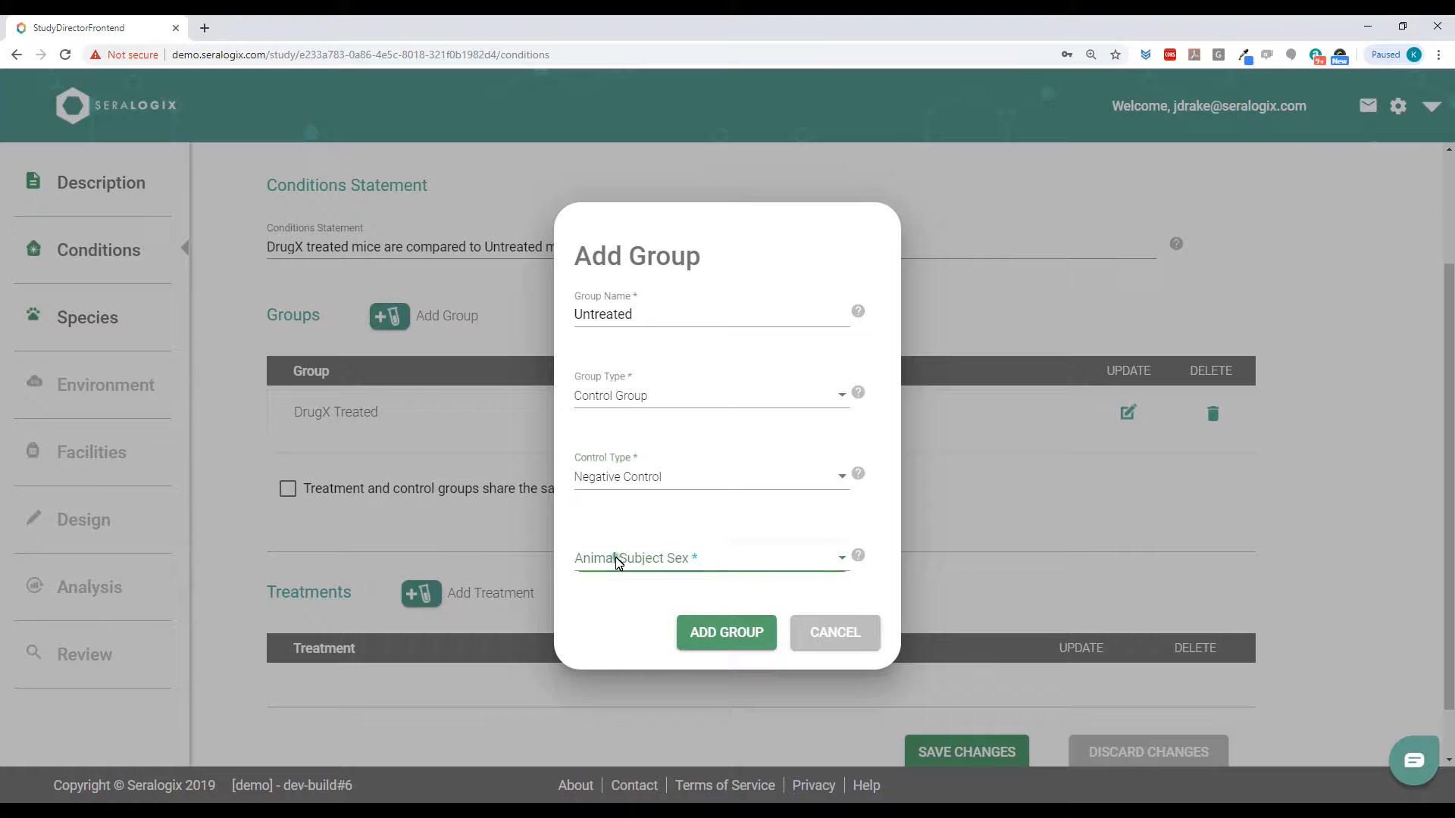
left_click(599, 627)
left_click(715, 626)
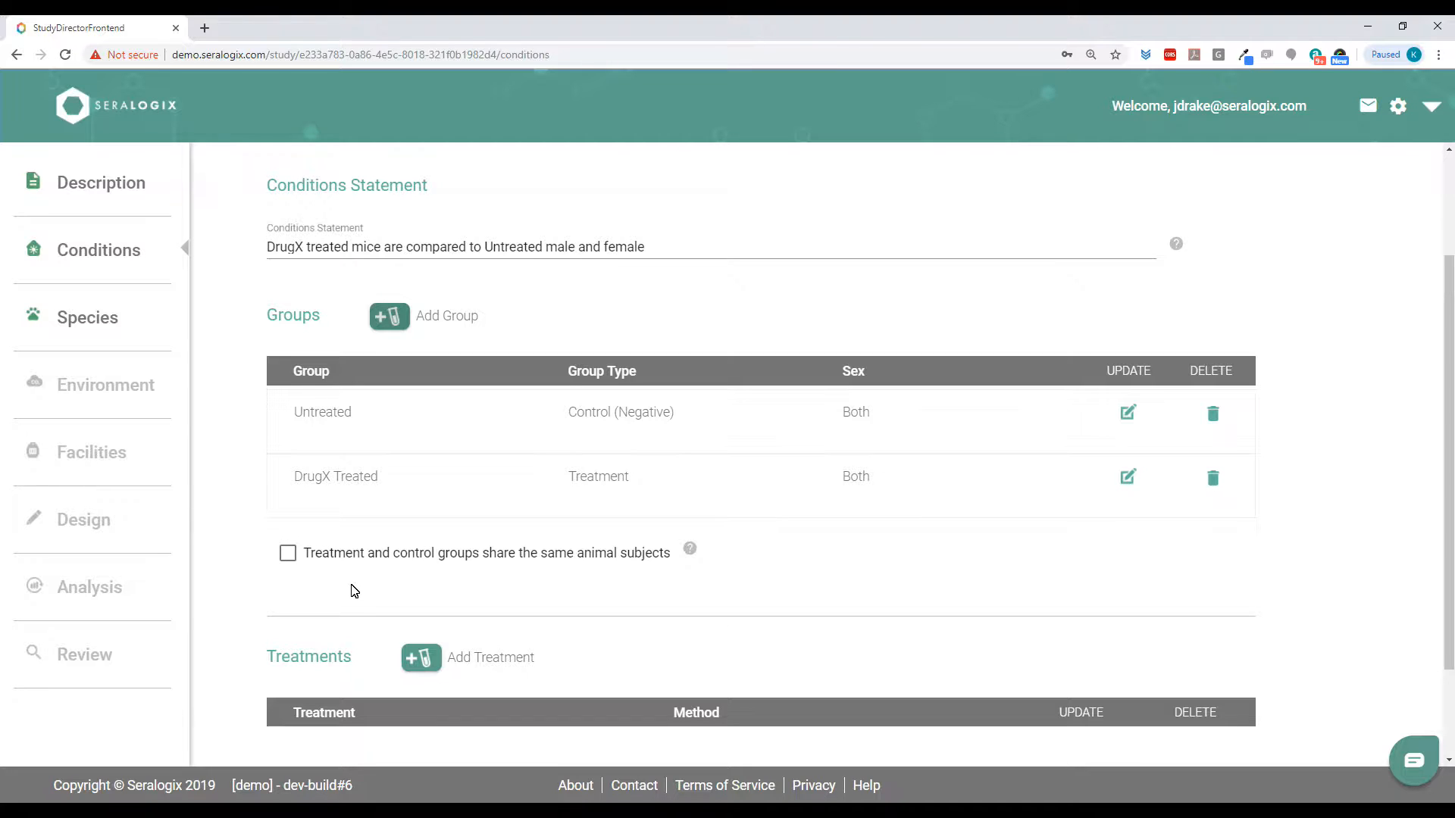
Start a new treatment named "DrugX" with Injection - Intramuscular (IM) as its method
scroll(353, 625, "down", 2)
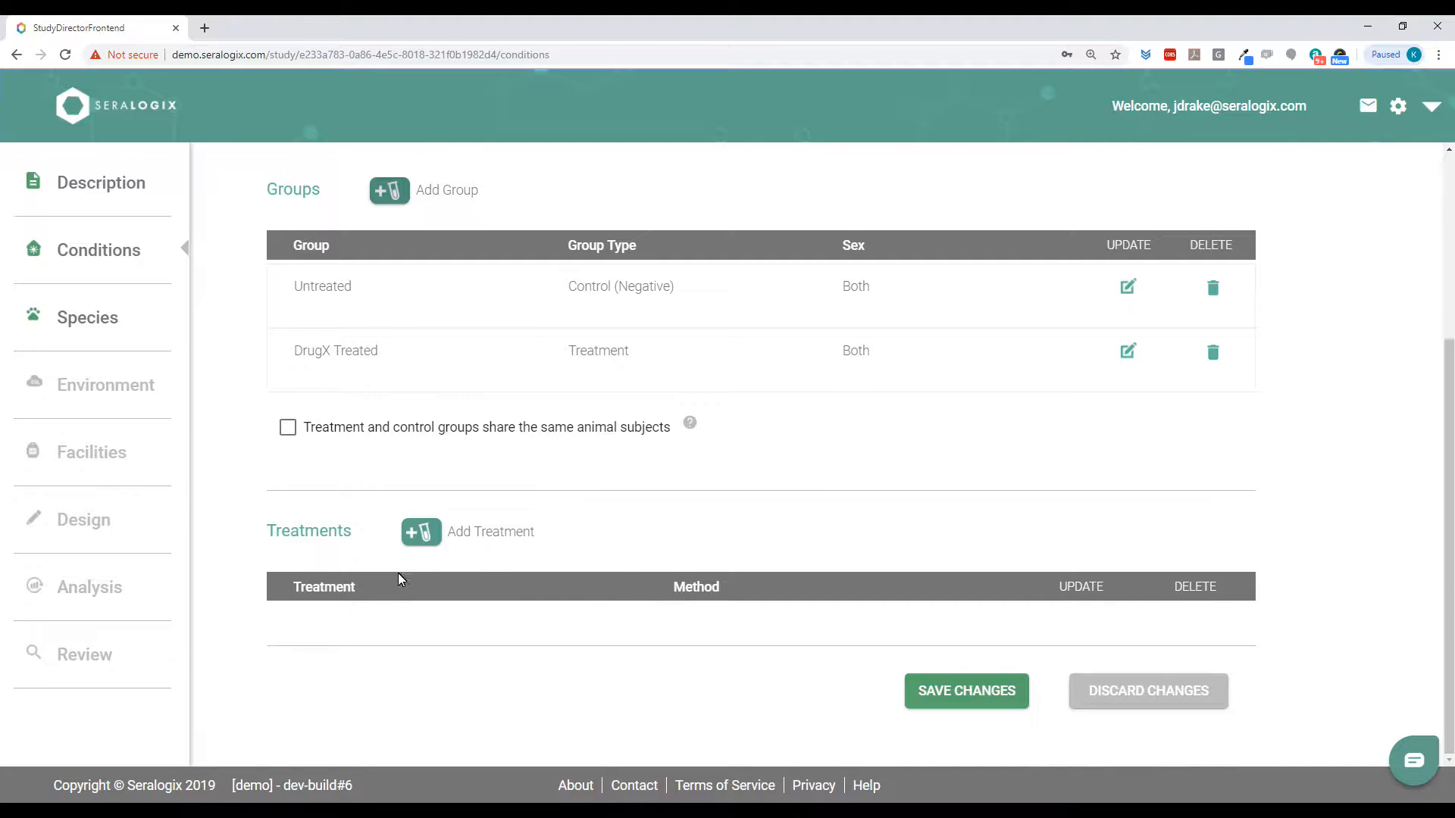
left_click(421, 531)
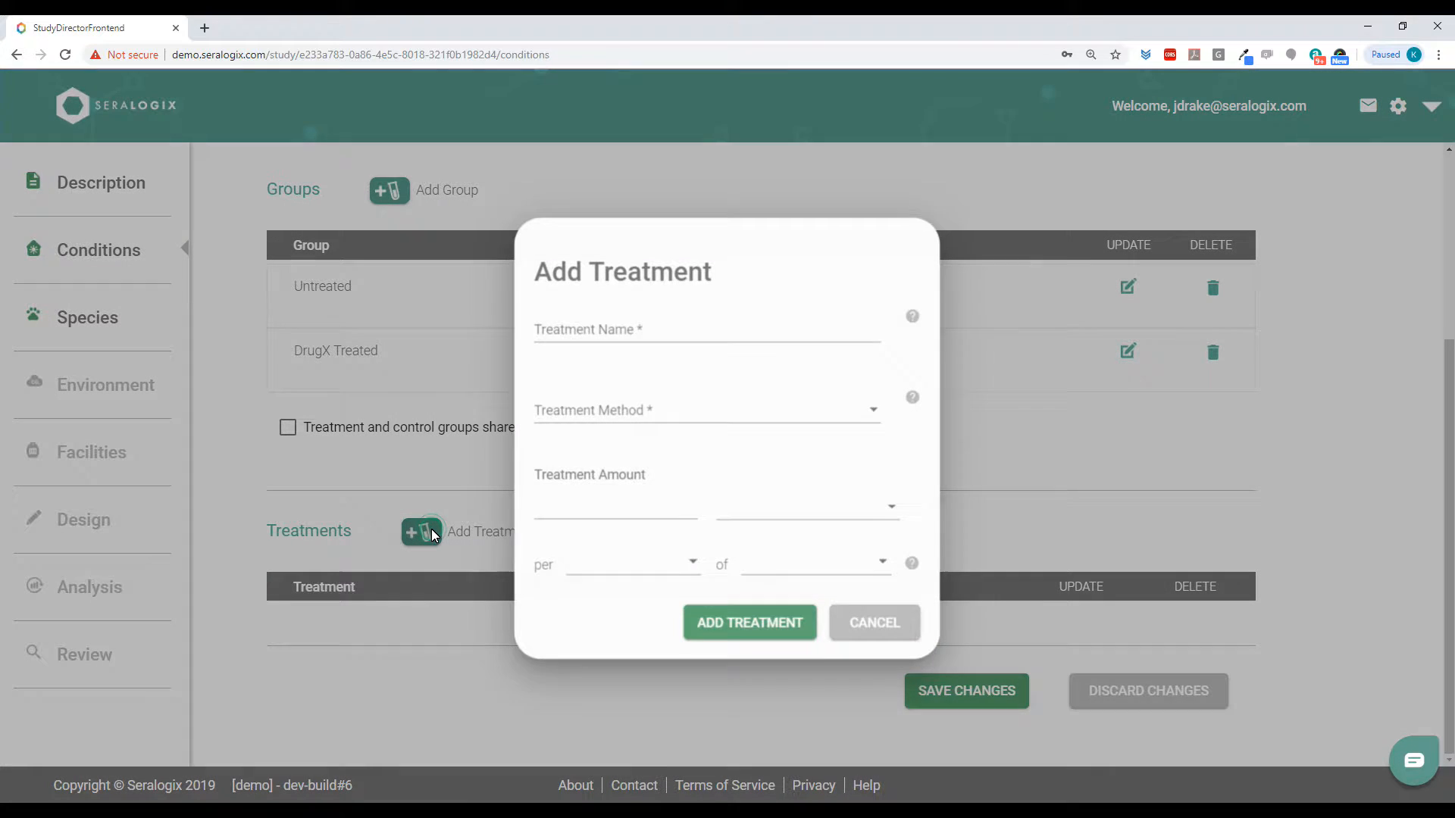
left_click(589, 331)
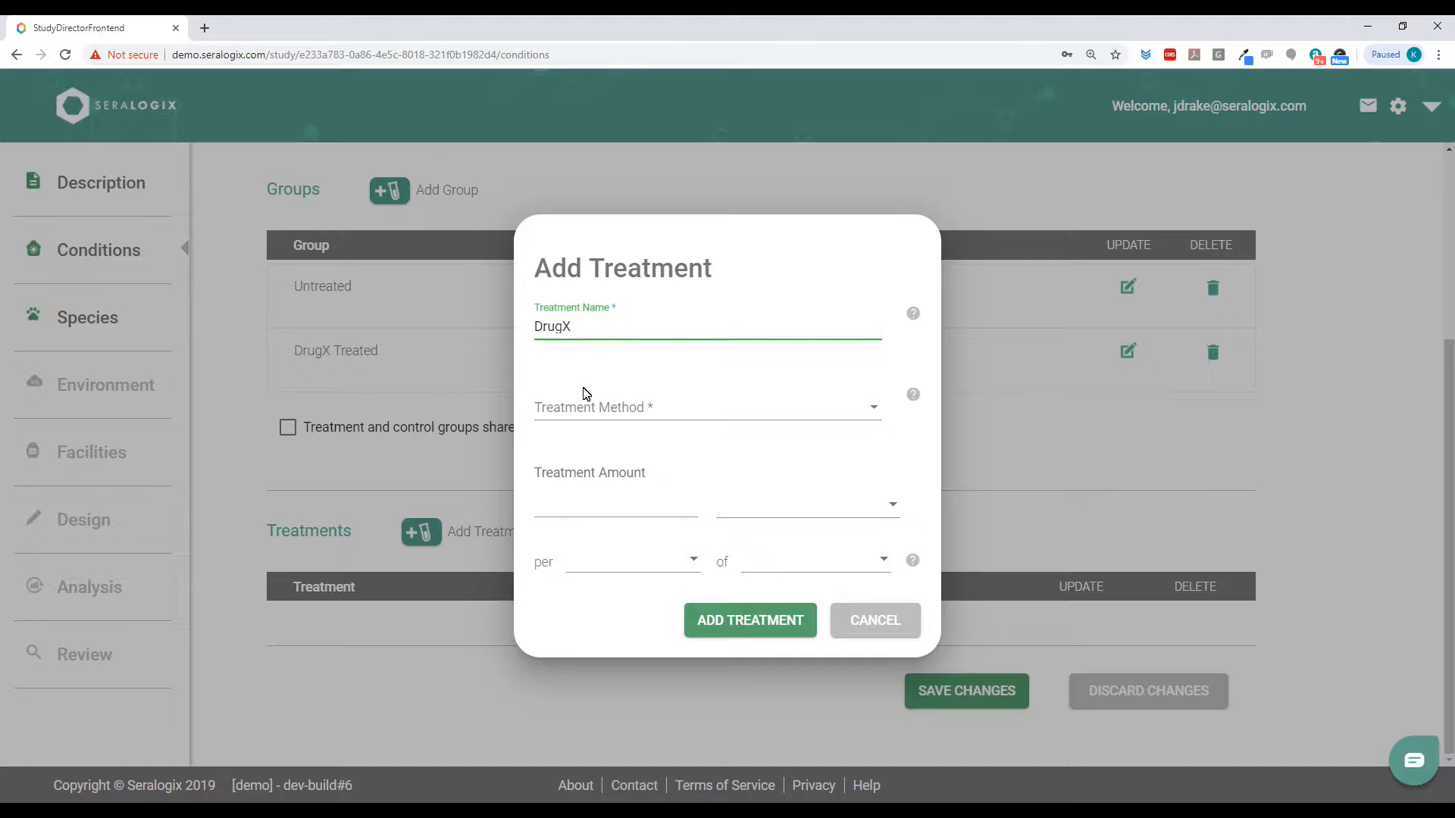
left_click(582, 408)
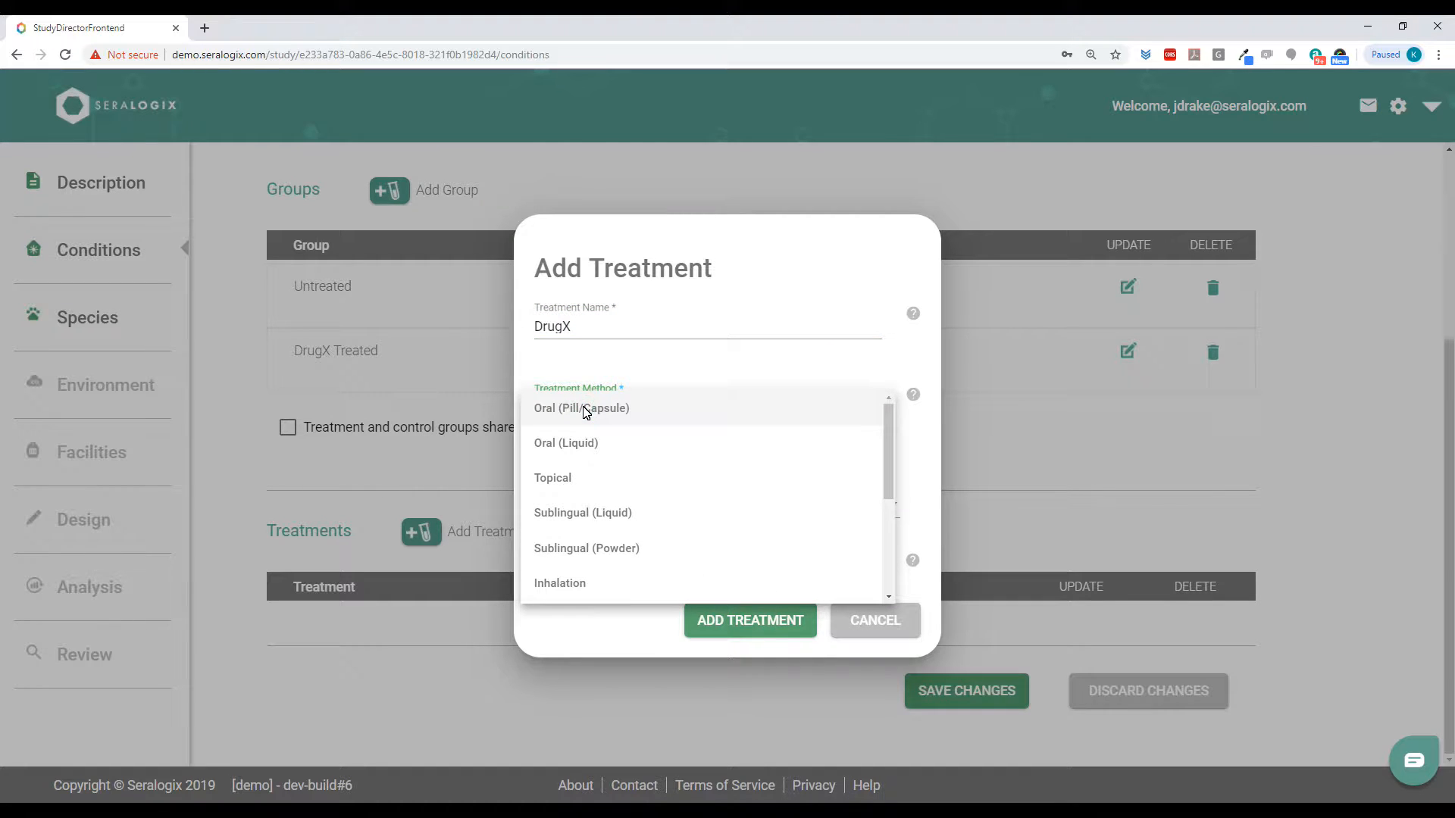
scroll(586, 447, "down", 3)
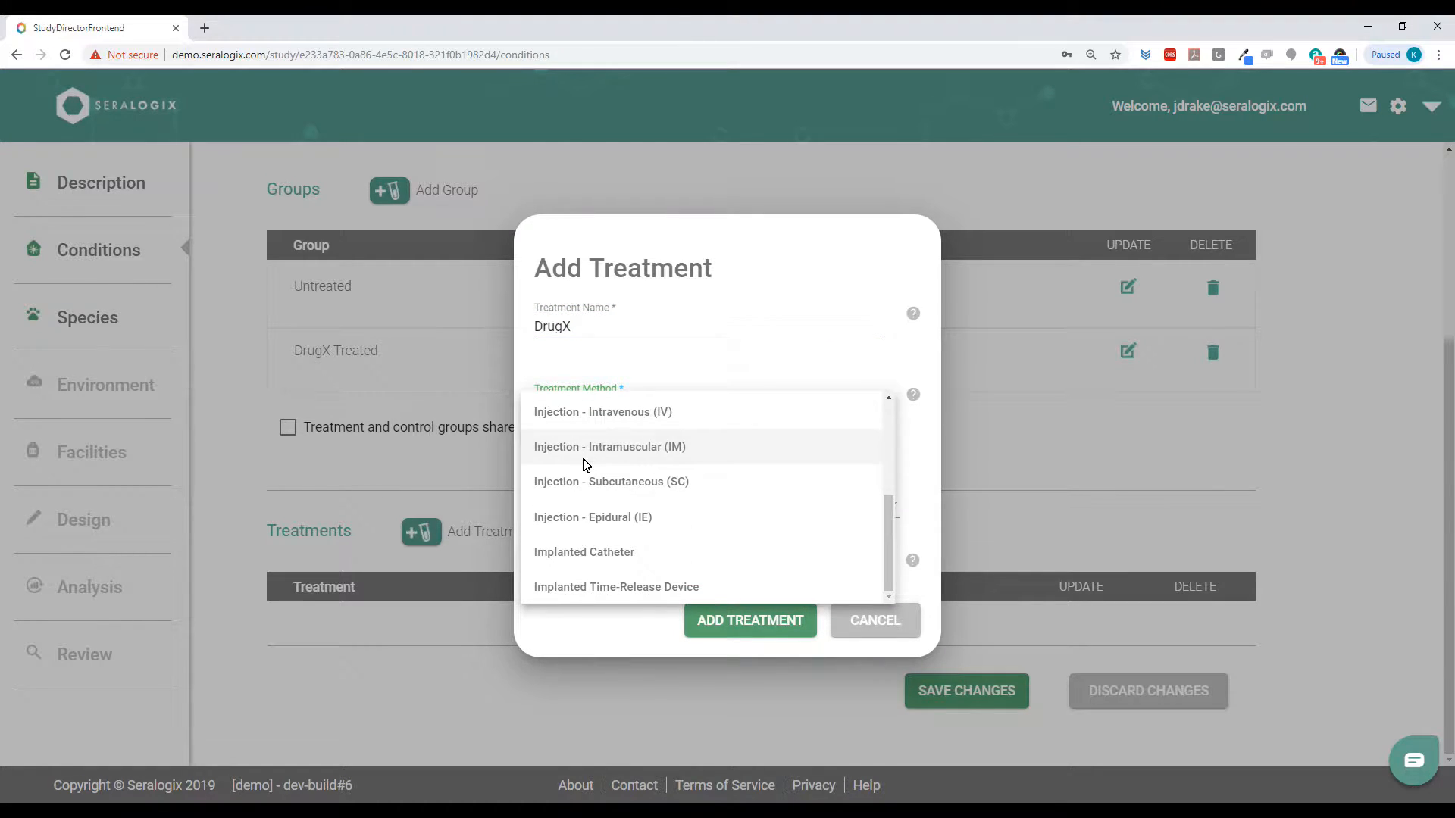
left_click(581, 452)
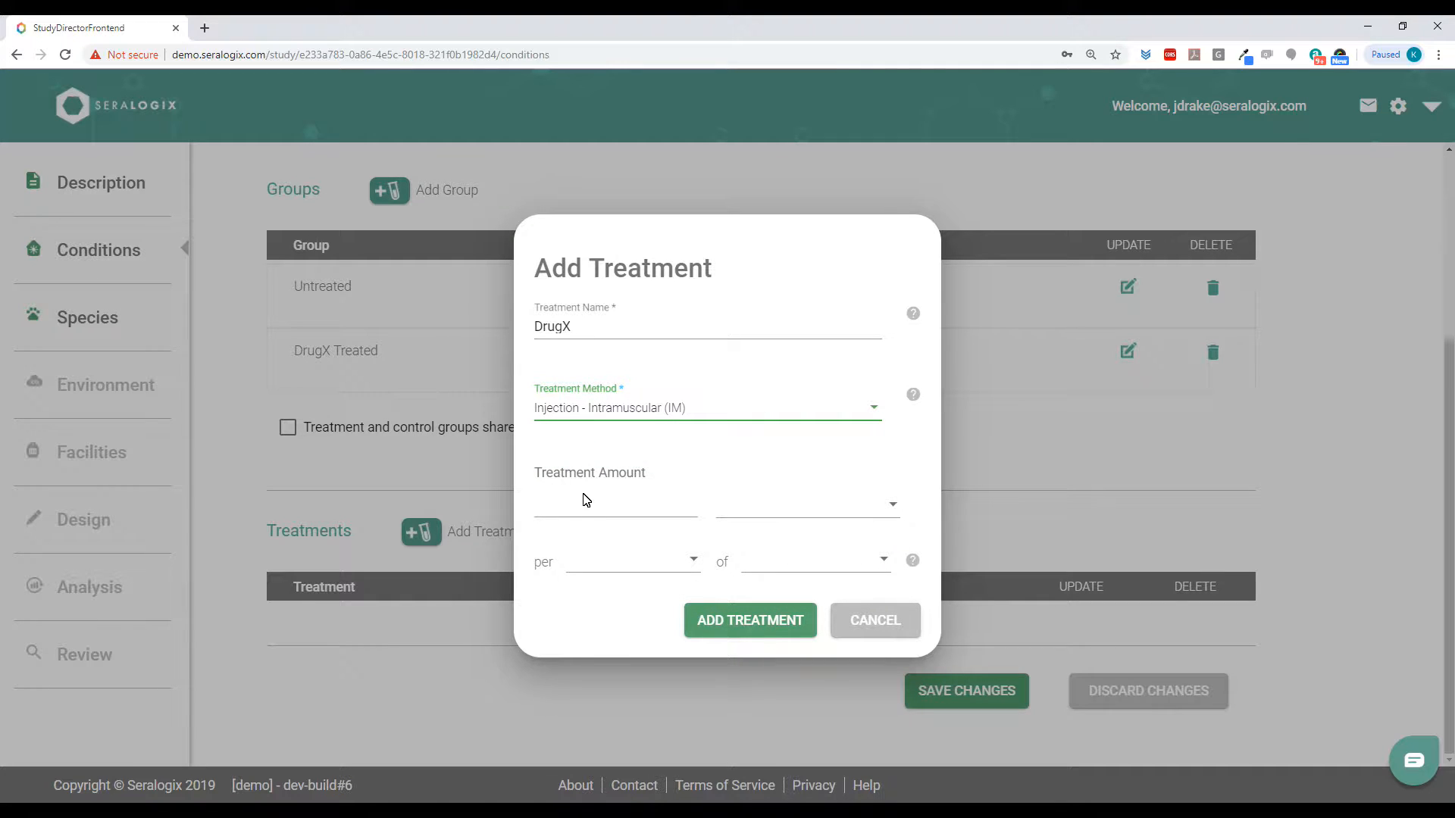
Add the treatment with an amount of 10 Milligram (mg) per Gram (g) of Subject Weight, and save the study conditions
left_click(583, 512)
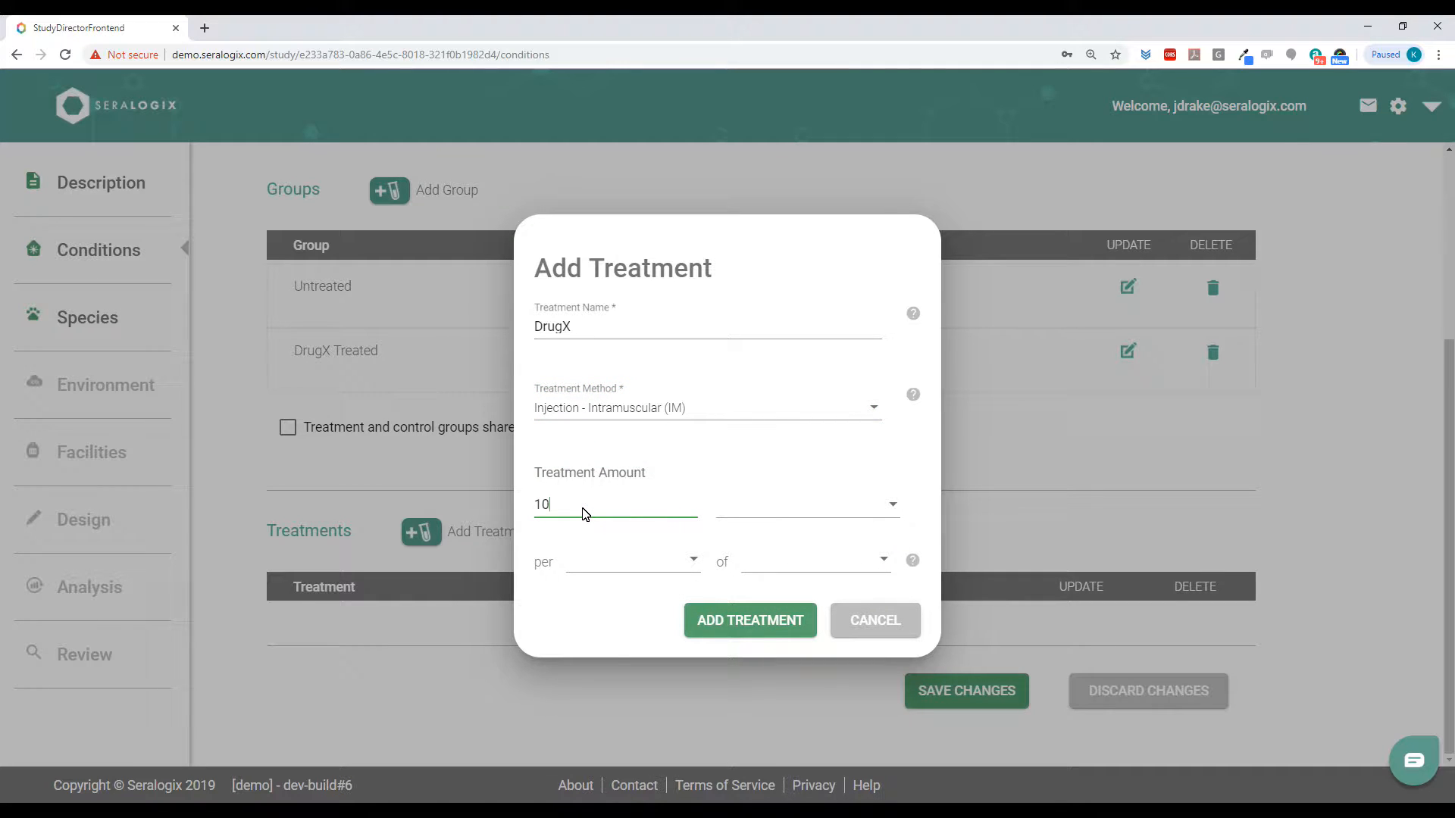
left_click(757, 512)
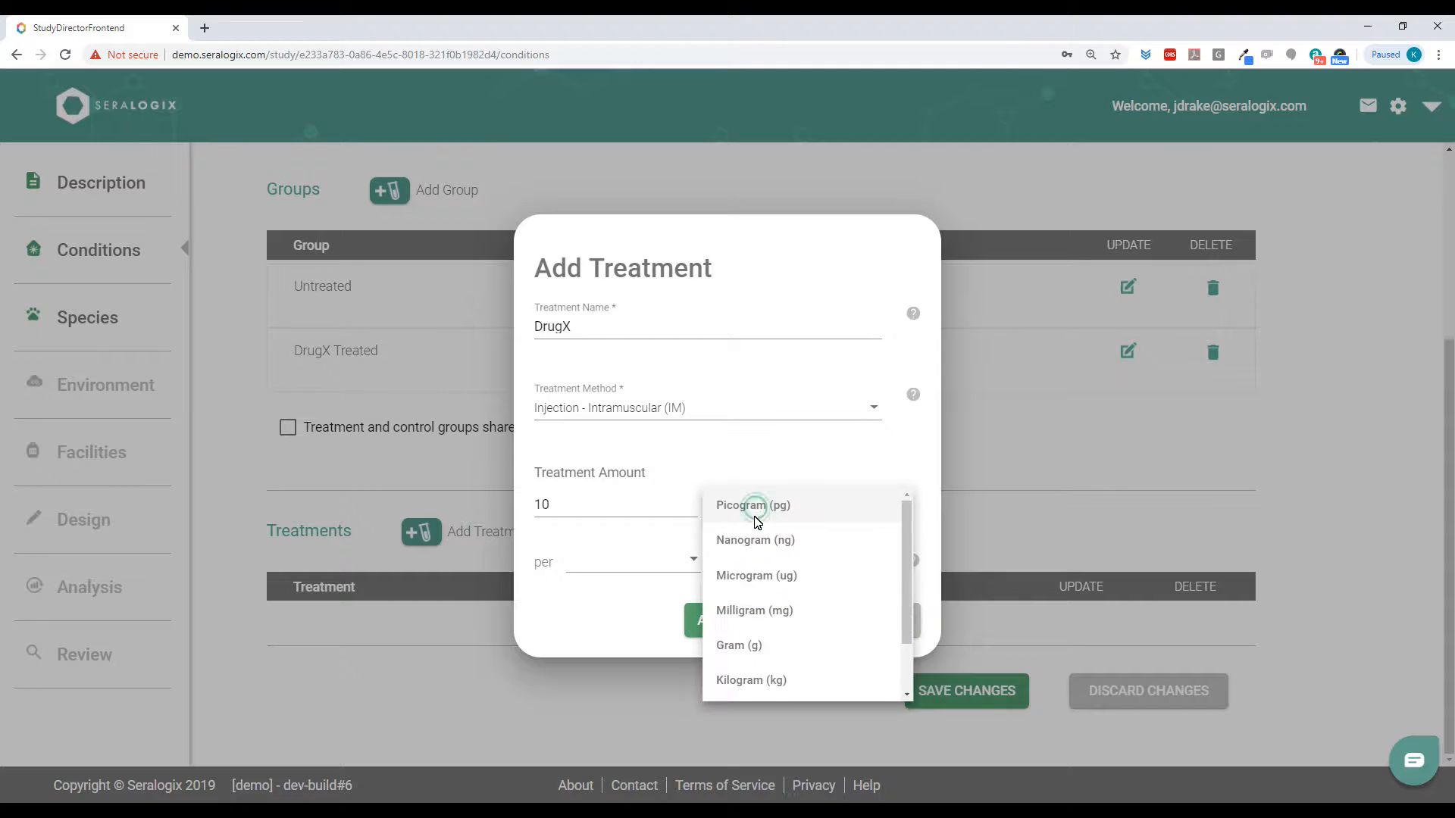
left_click(754, 610)
left_click(686, 559)
left_click(602, 698)
left_click(790, 569)
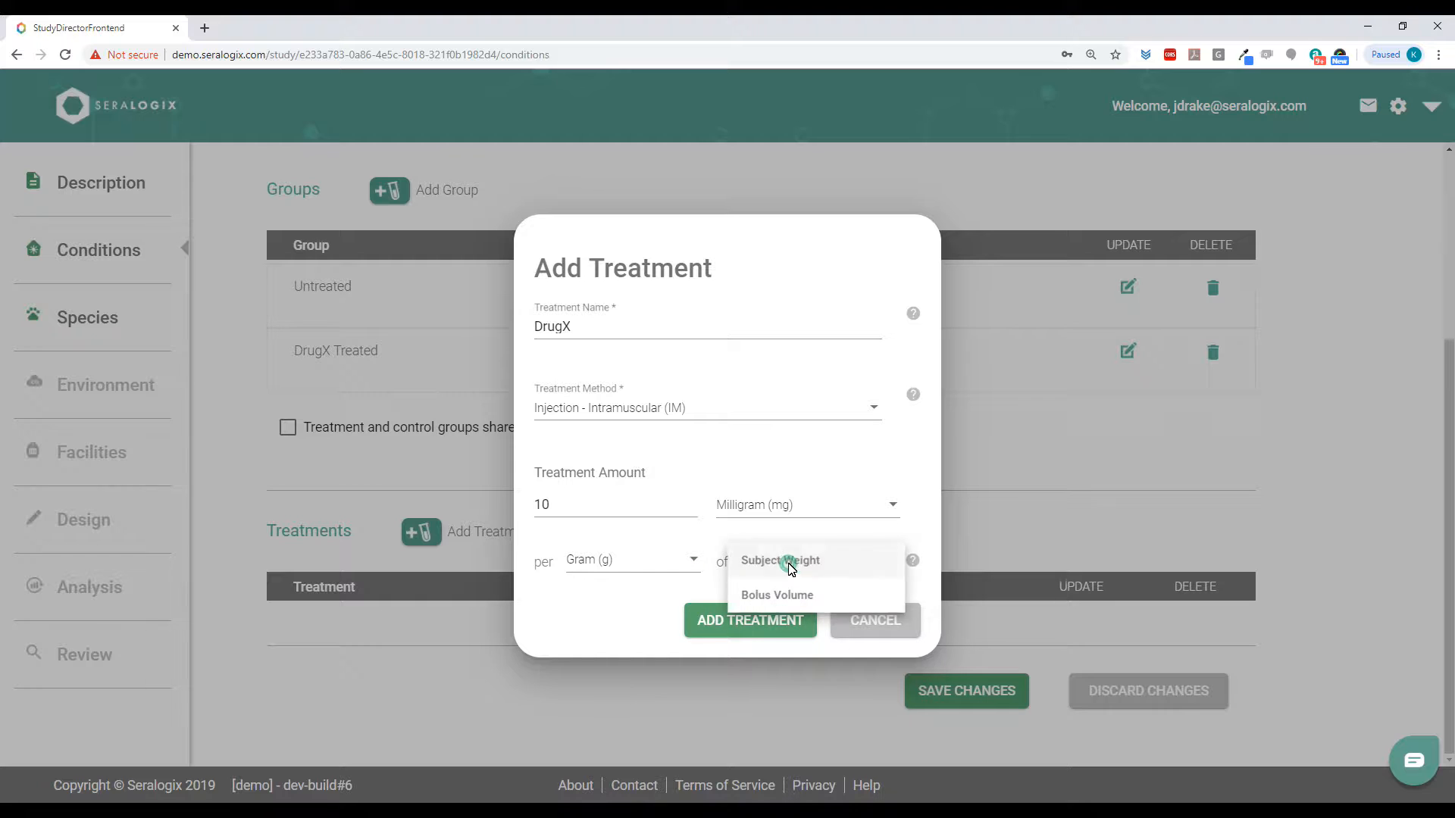
left_click(756, 559)
left_click(756, 618)
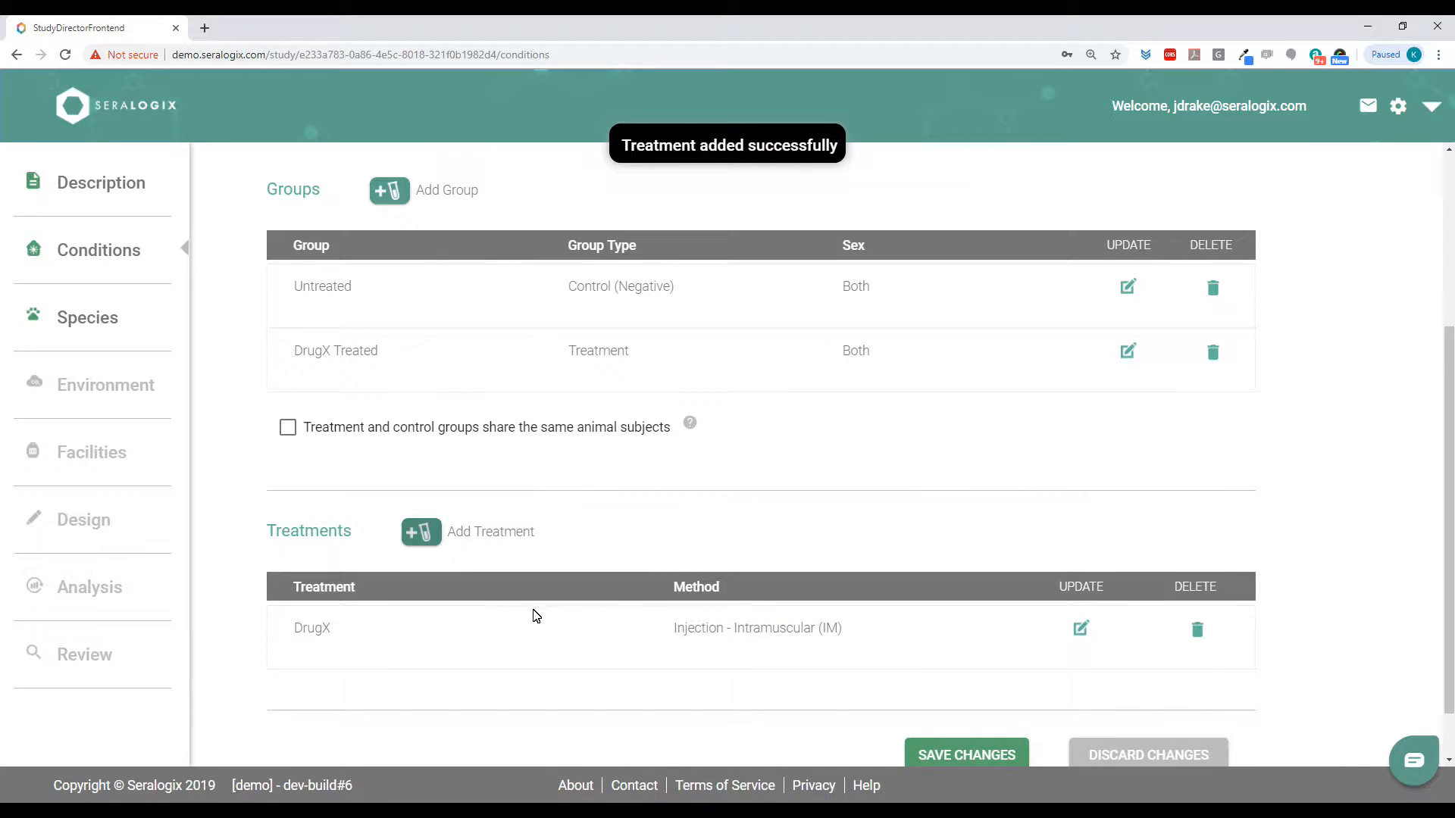
scroll(536, 615, "down", 1)
left_click(963, 692)
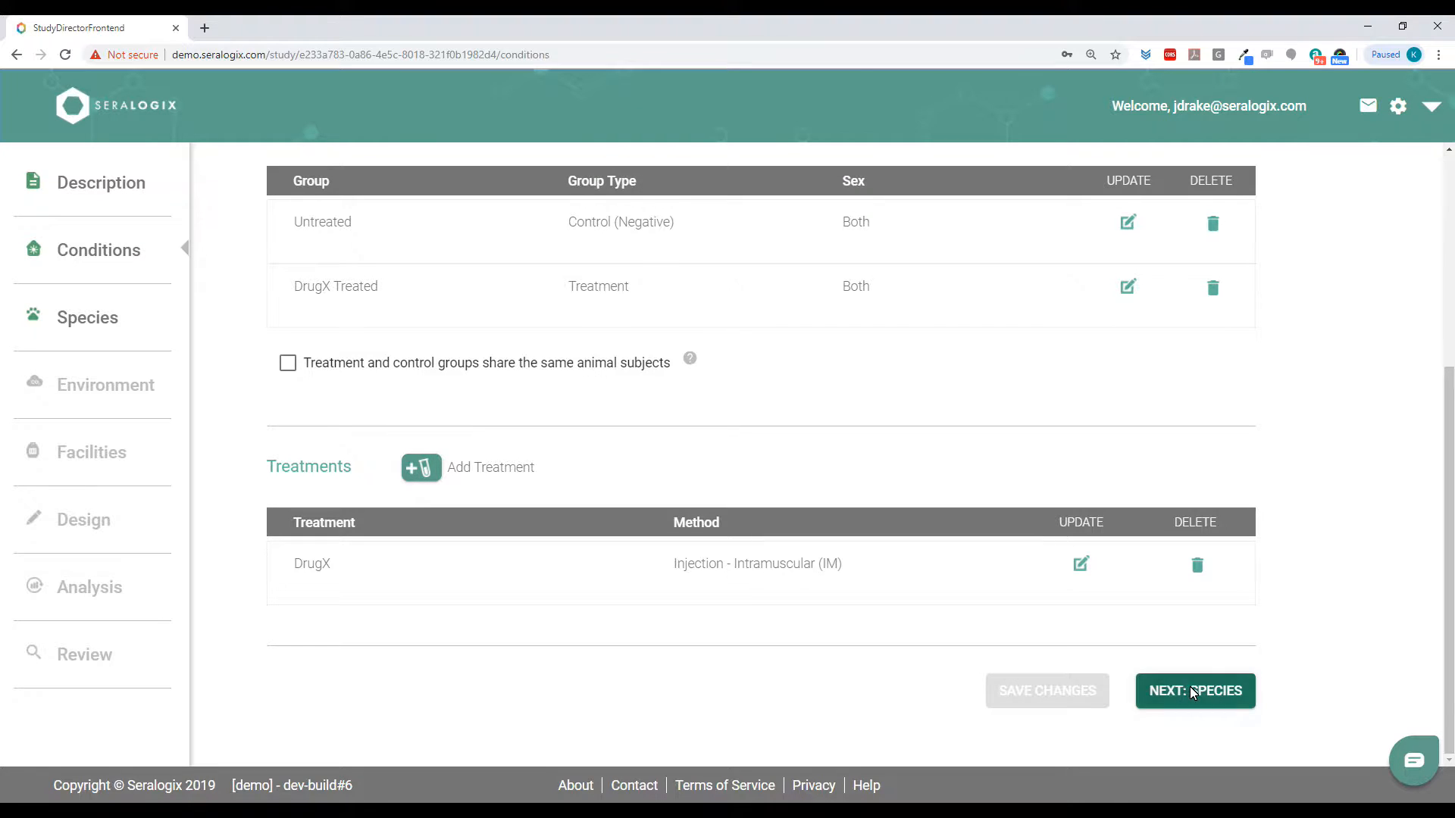
Continue to the study species stage and set the species to Mouse
left_click(1189, 686)
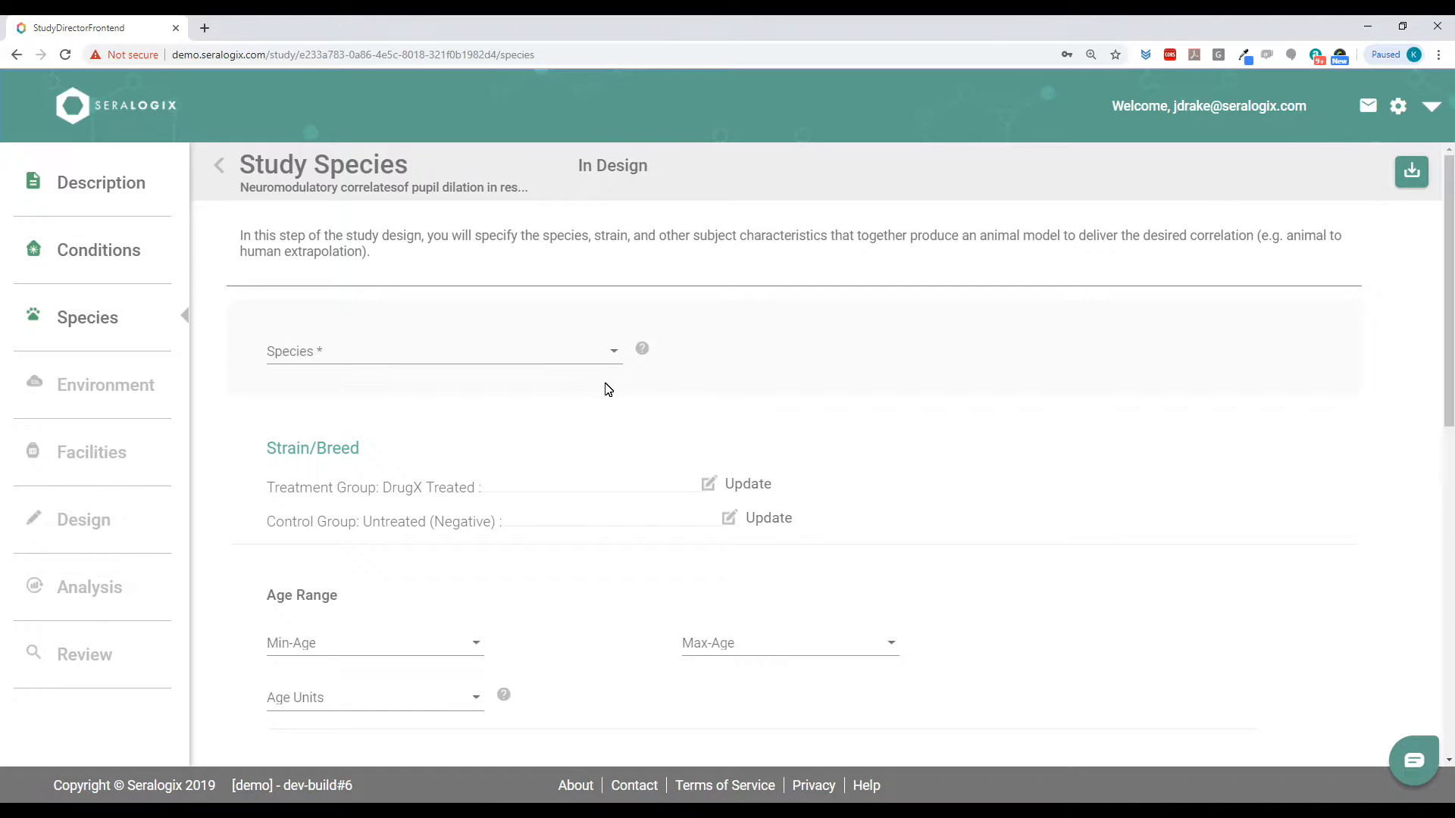
left_click(557, 362)
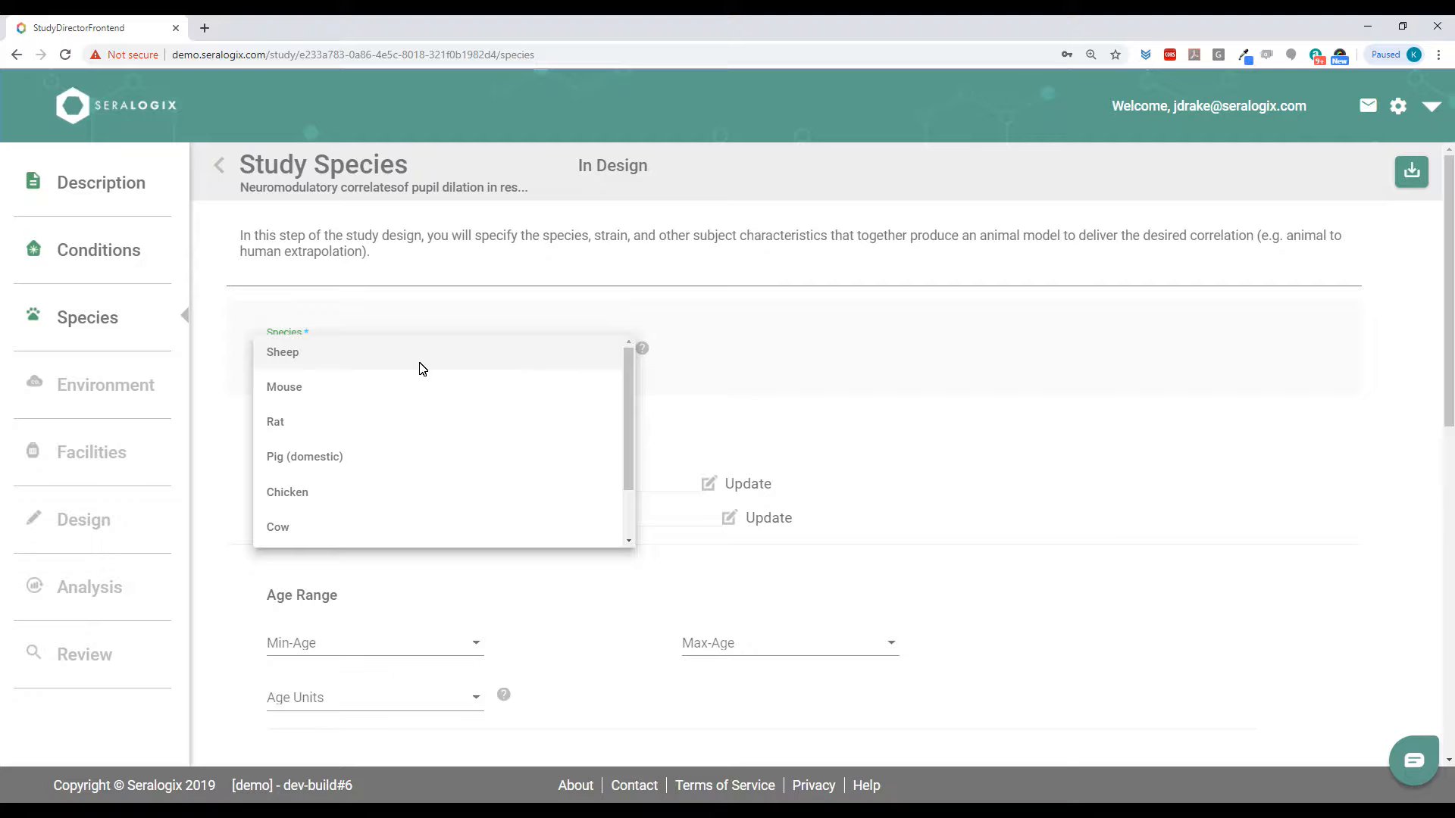
left_click(277, 390)
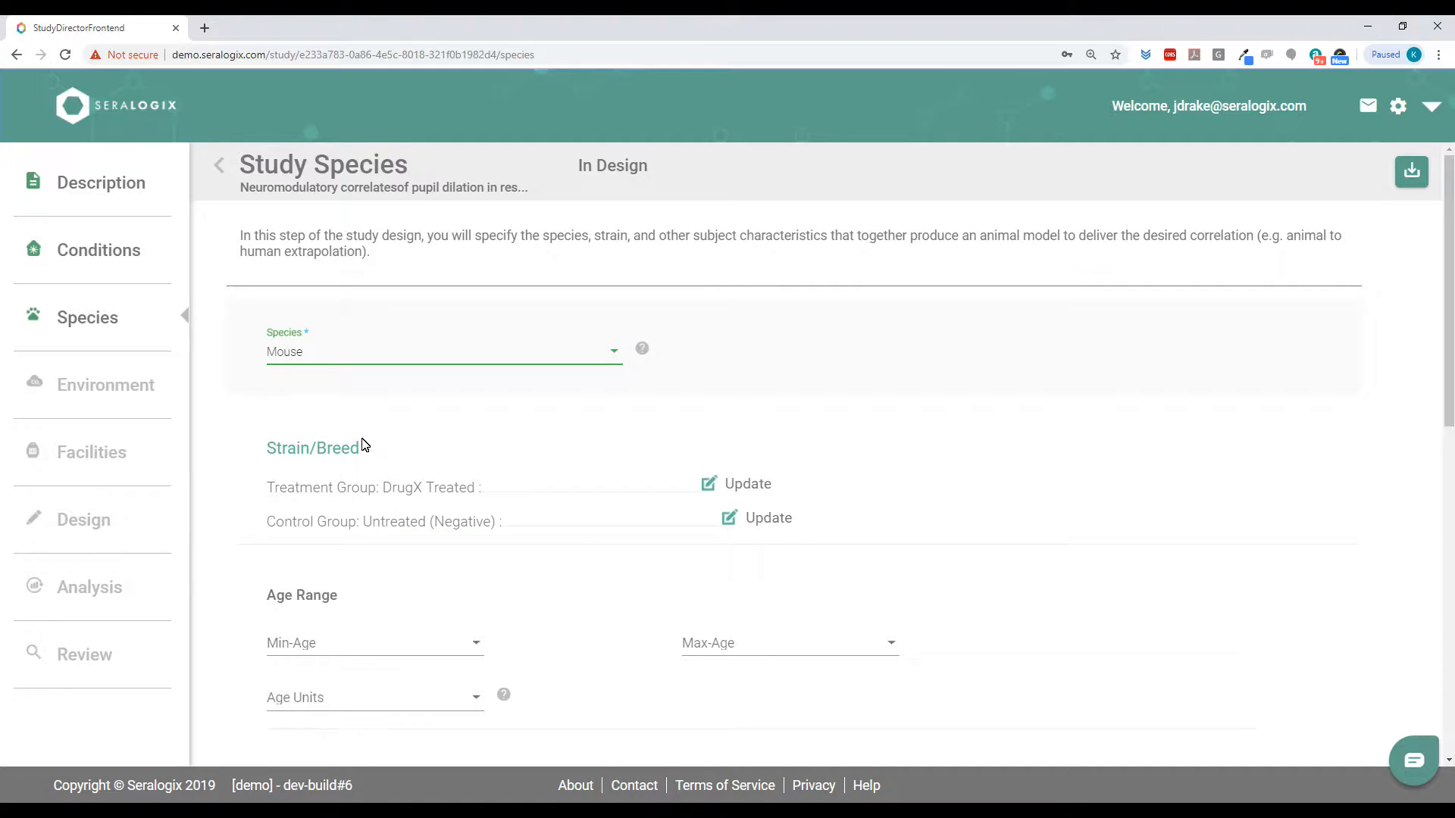
Assign the A/J strain to the DrugX Treated treatment group
scroll(362, 445, "down", 1)
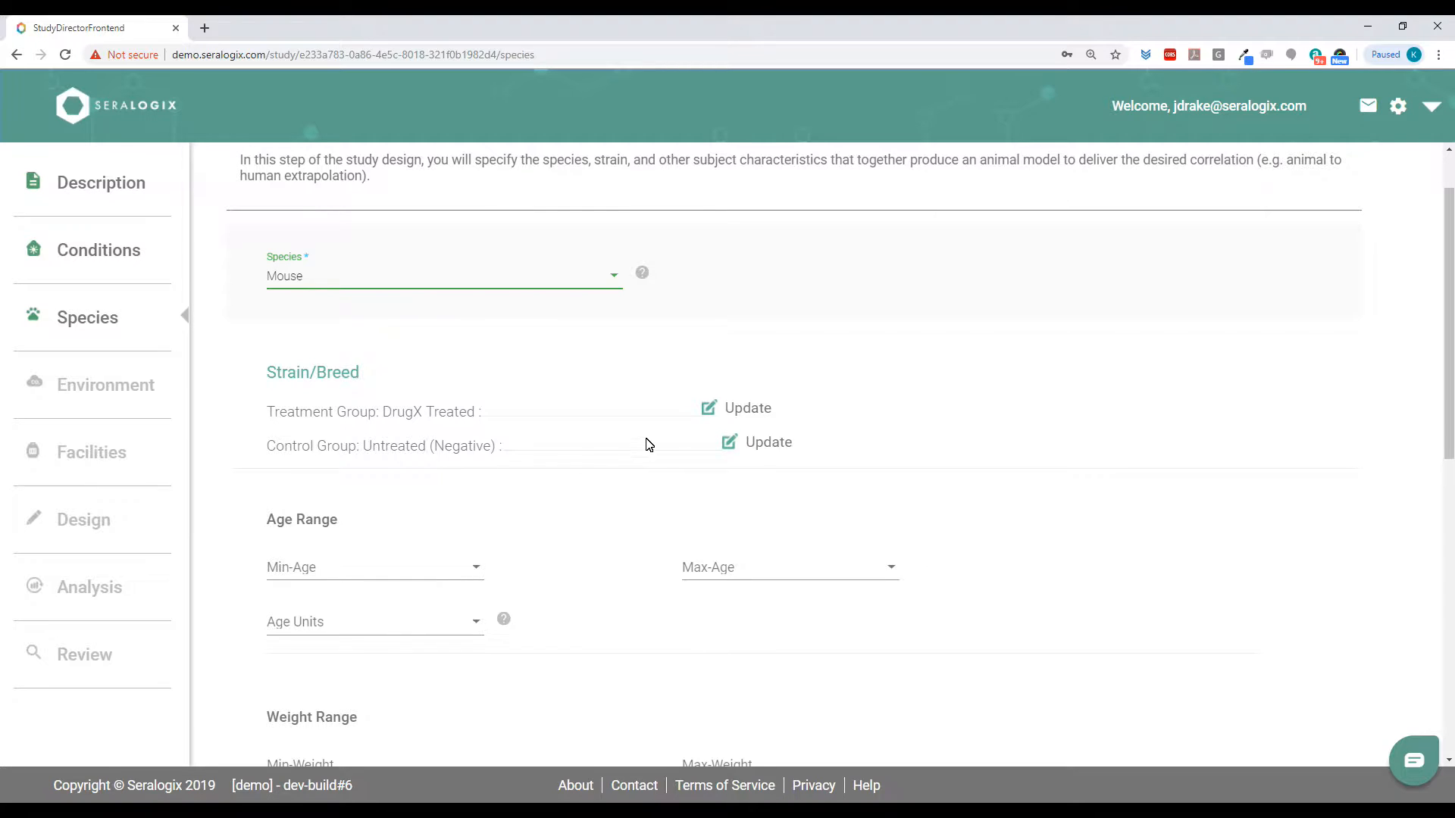
left_click(709, 413)
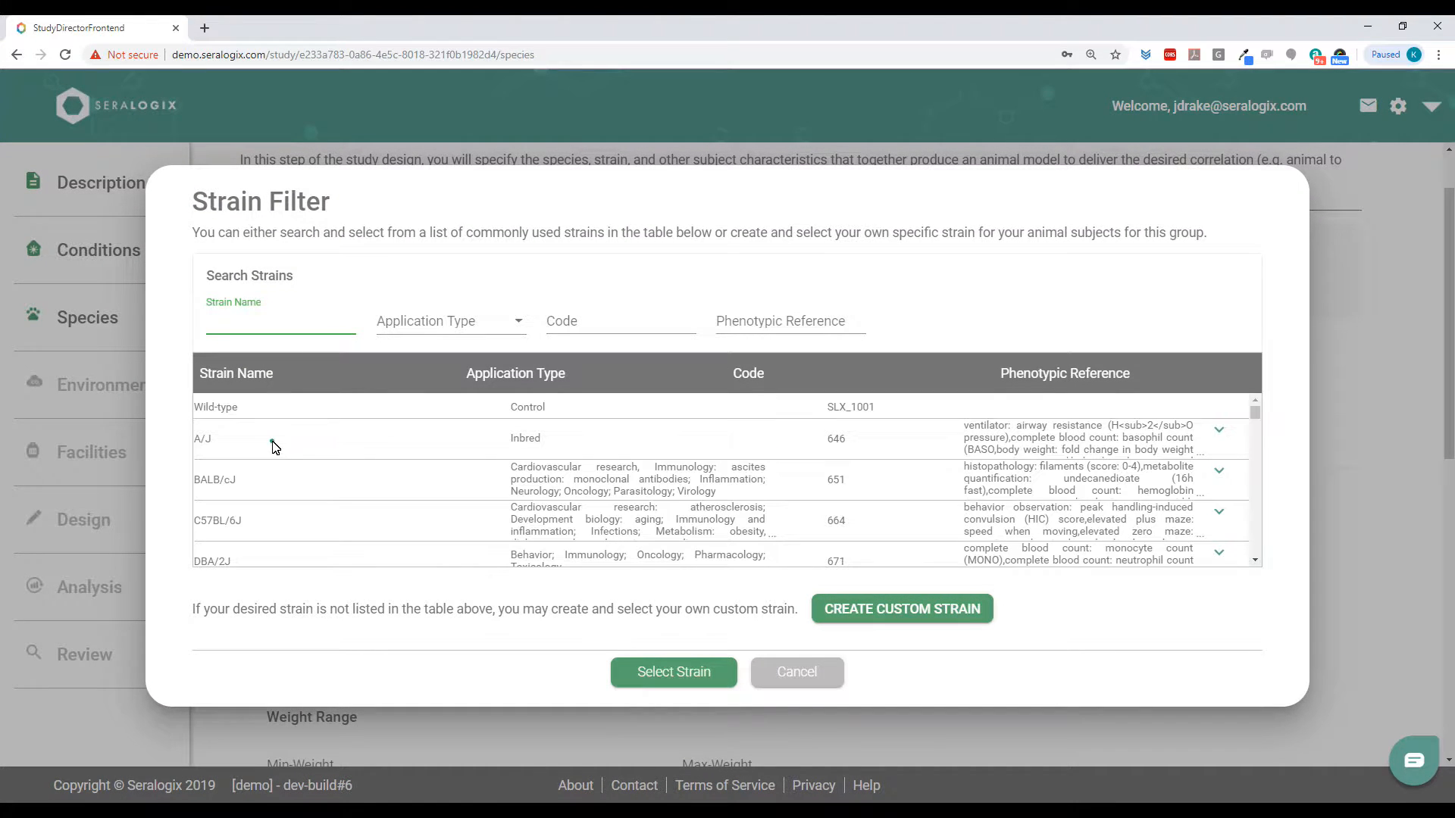
left_click(273, 443)
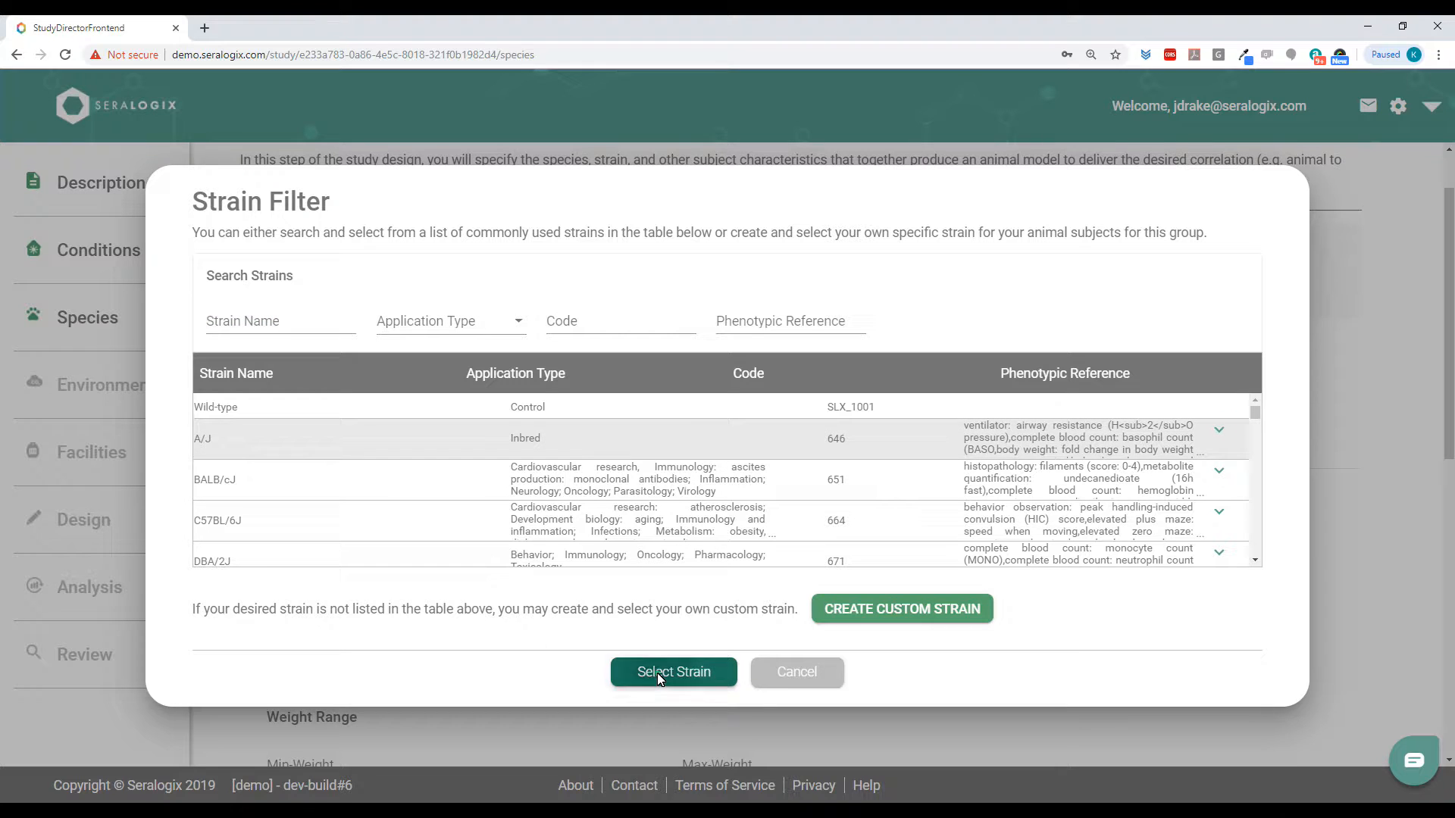
left_click(657, 673)
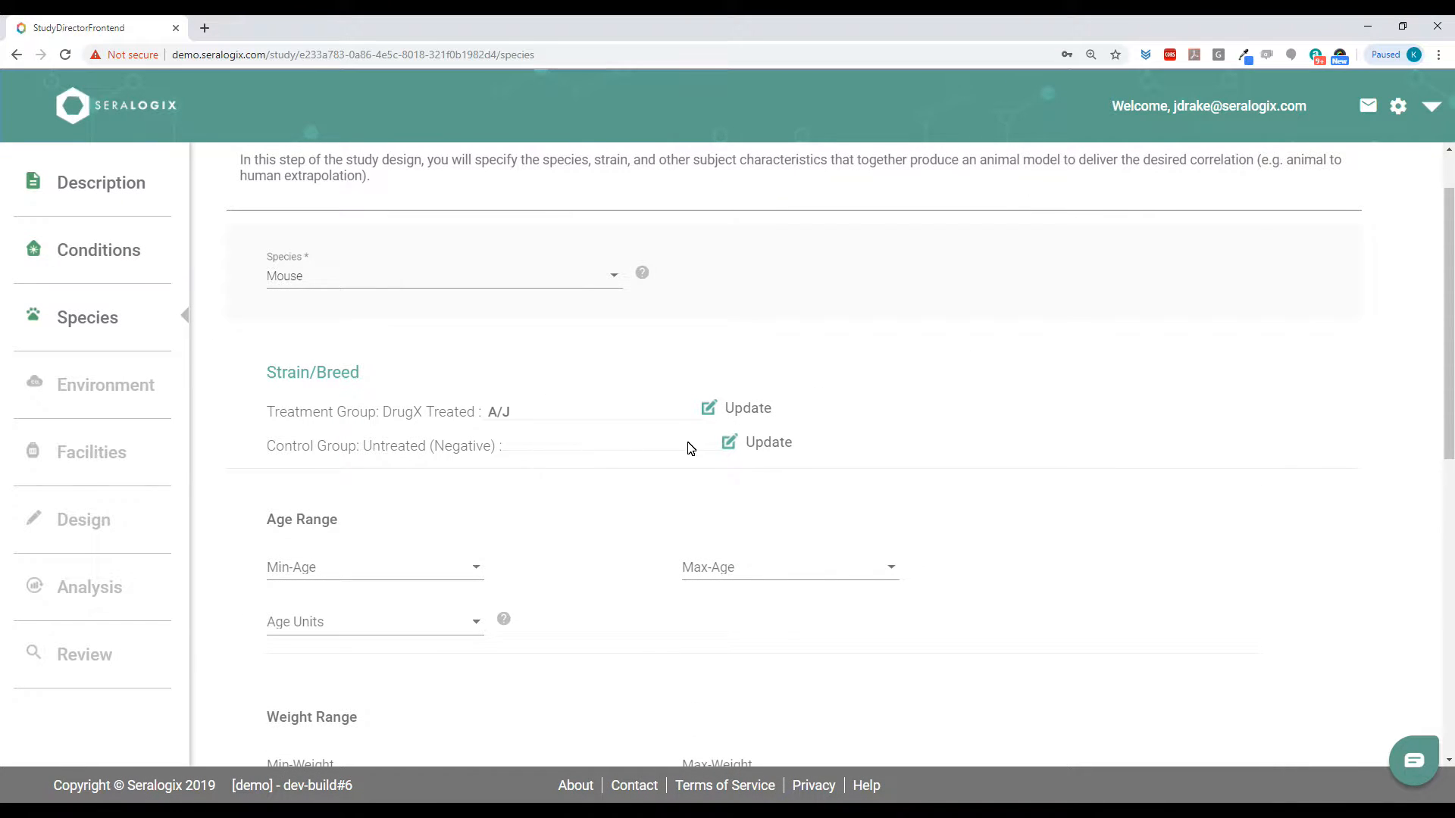
Look through the available strains and assign A/J to the Untreated (Negative) control group
left_click(729, 443)
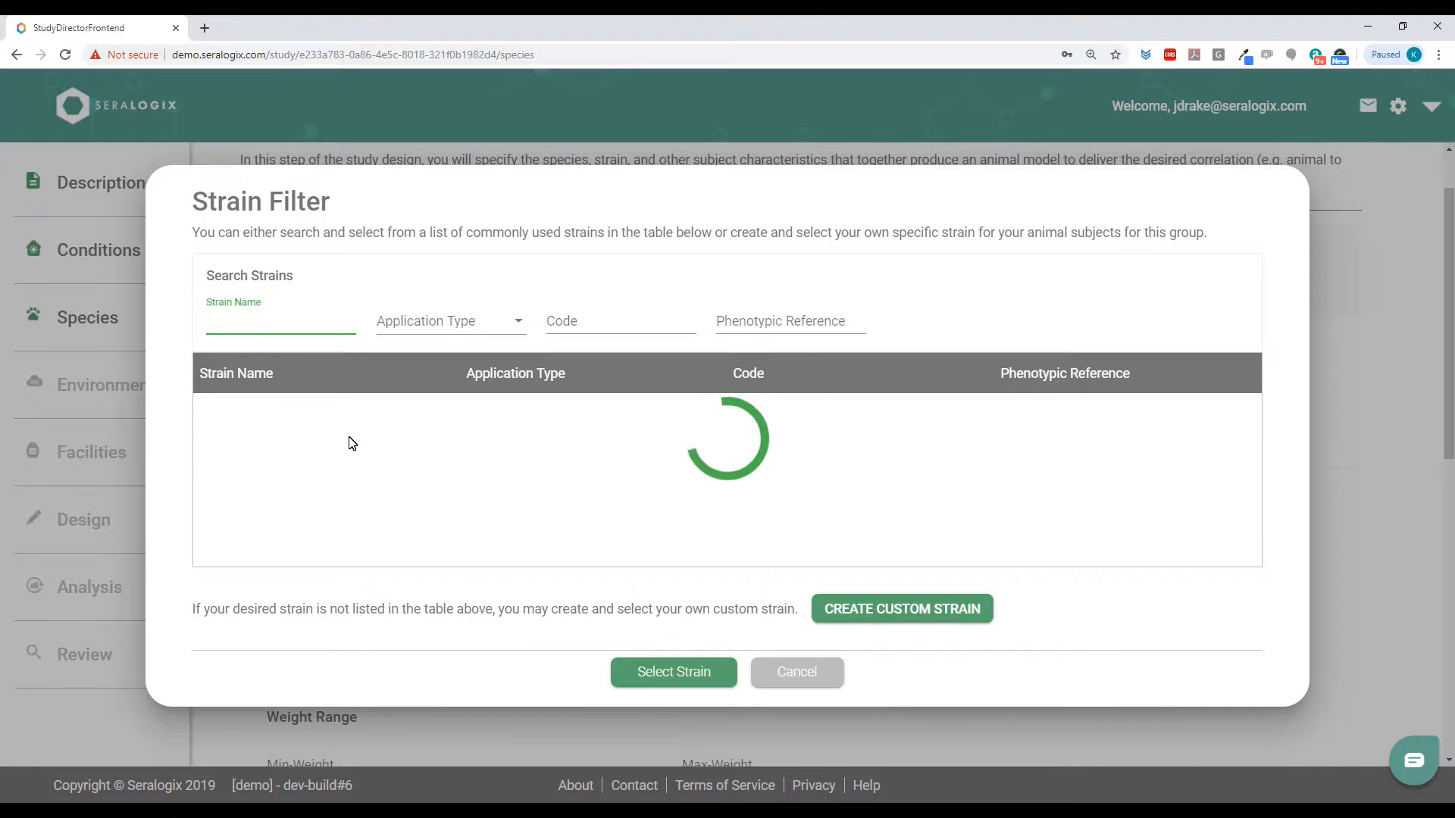
scroll(334, 447, "down", 5)
scroll(329, 467, "down", 10)
scroll(328, 470, "up", 10)
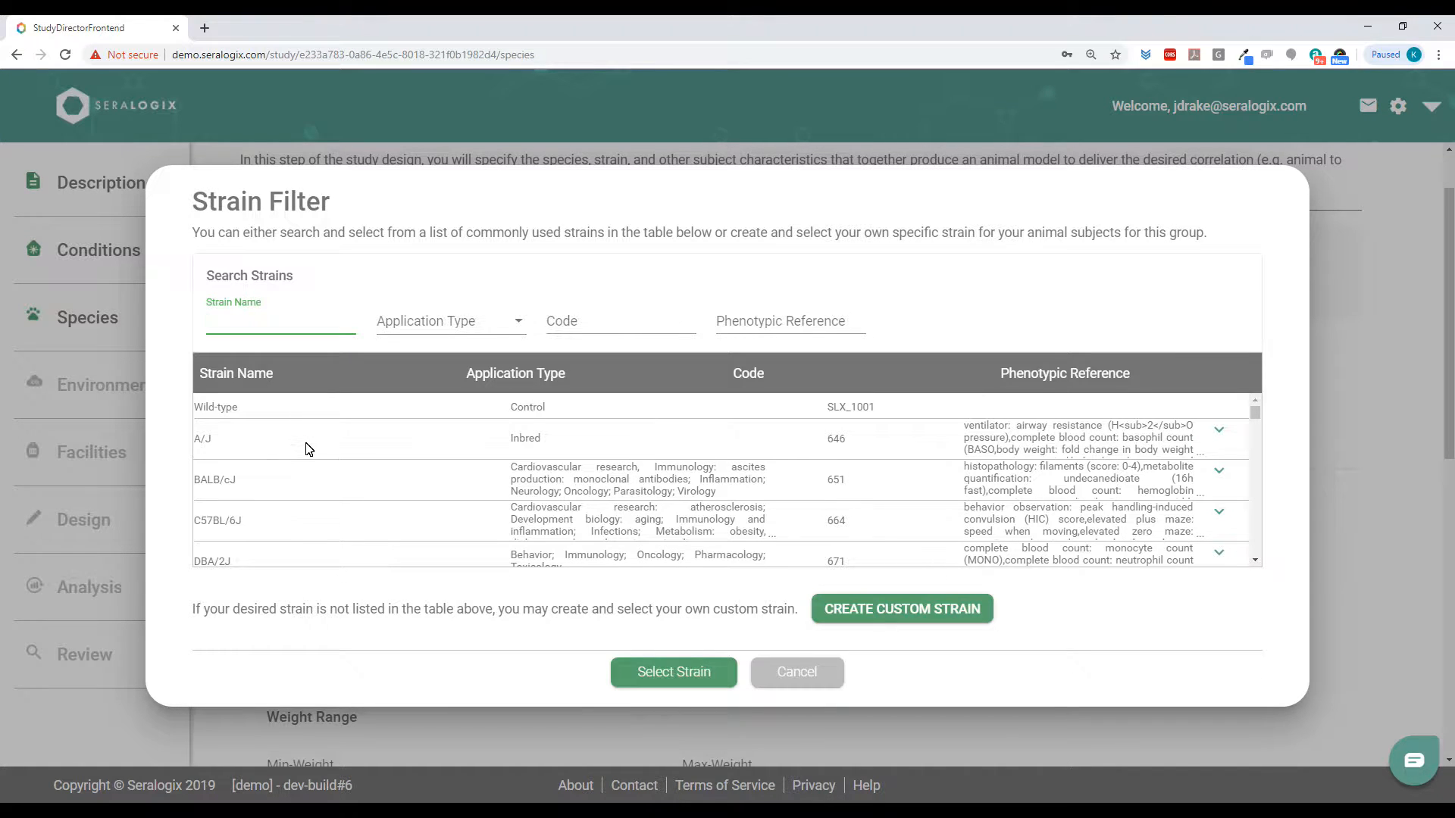
left_click(308, 449)
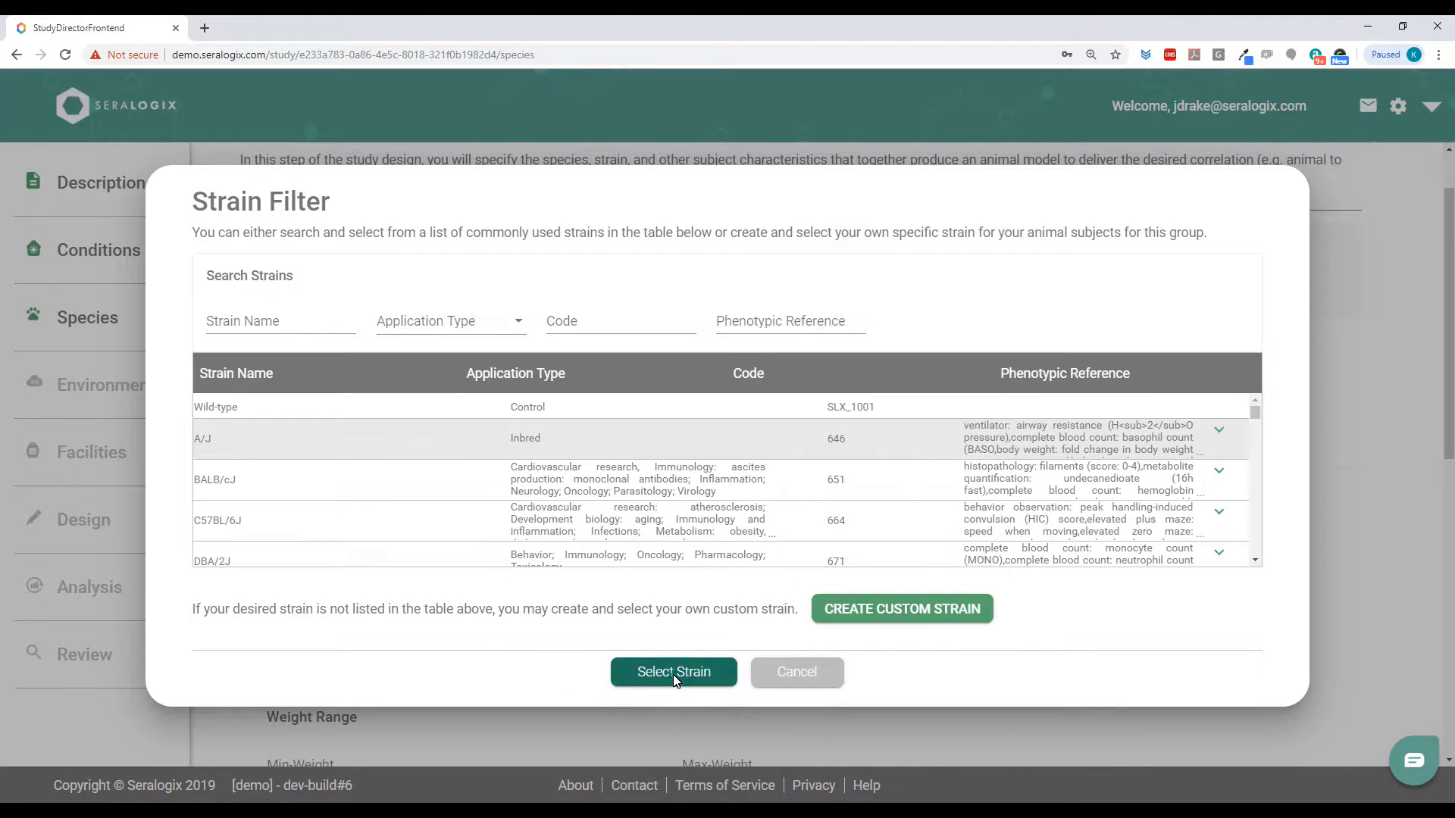
left_click(673, 672)
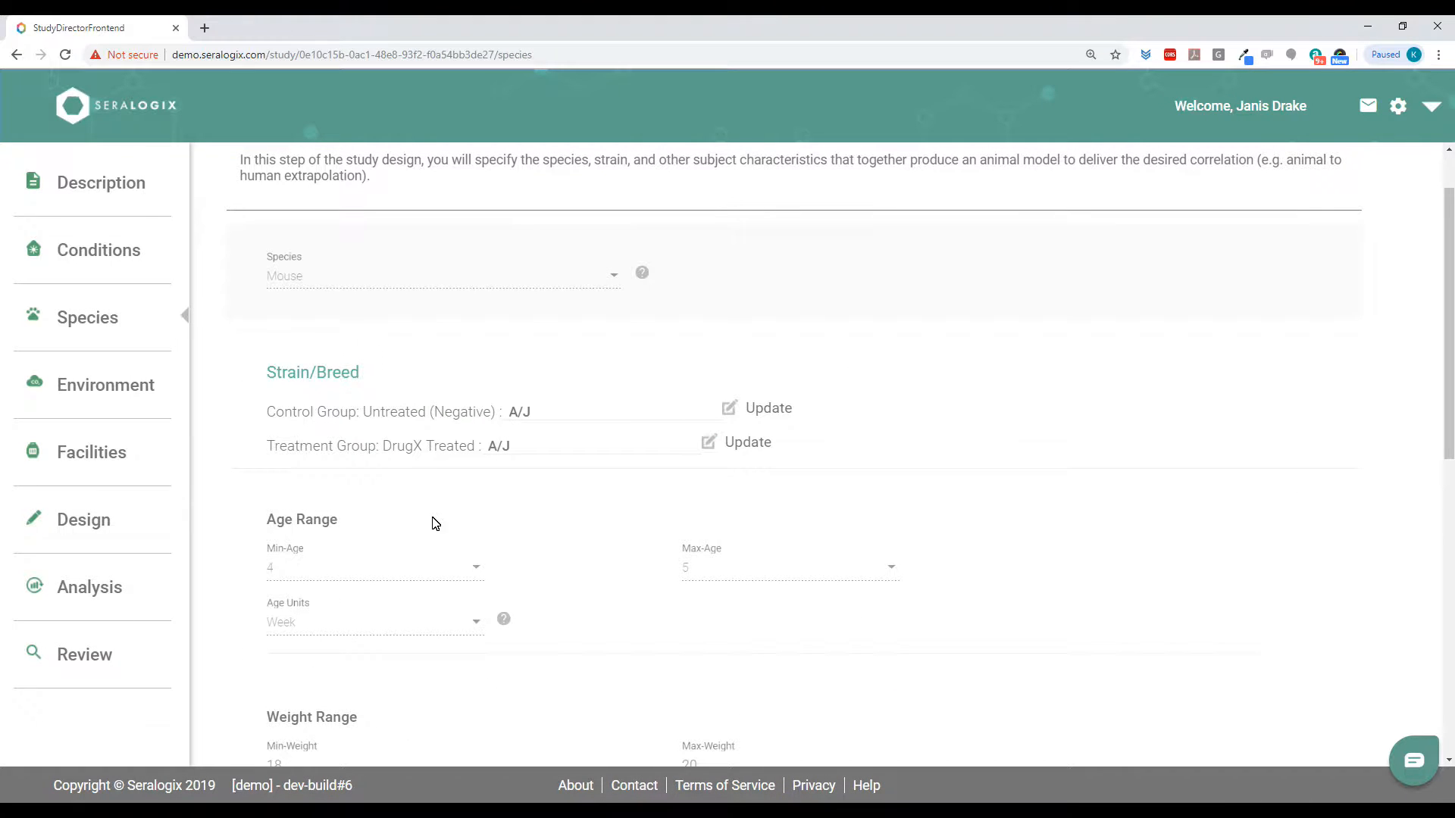
Review the species details, including age and weight ranges, animal model type, health statuses, pain/stress classification and euthanasia requirement
scroll(253, 583, "down", 3)
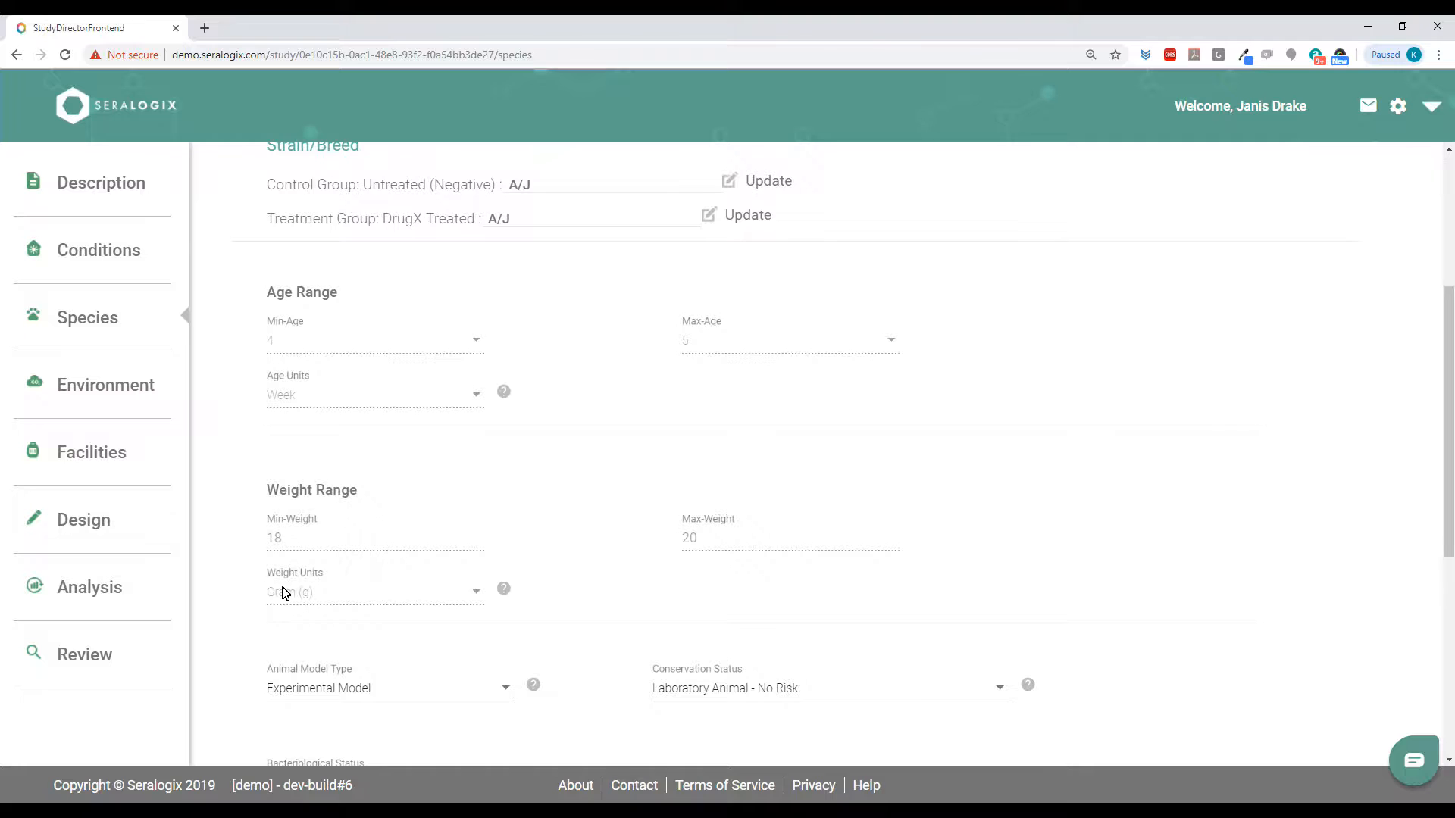
scroll(285, 593, "down", 2)
scroll(504, 589, "down", 1)
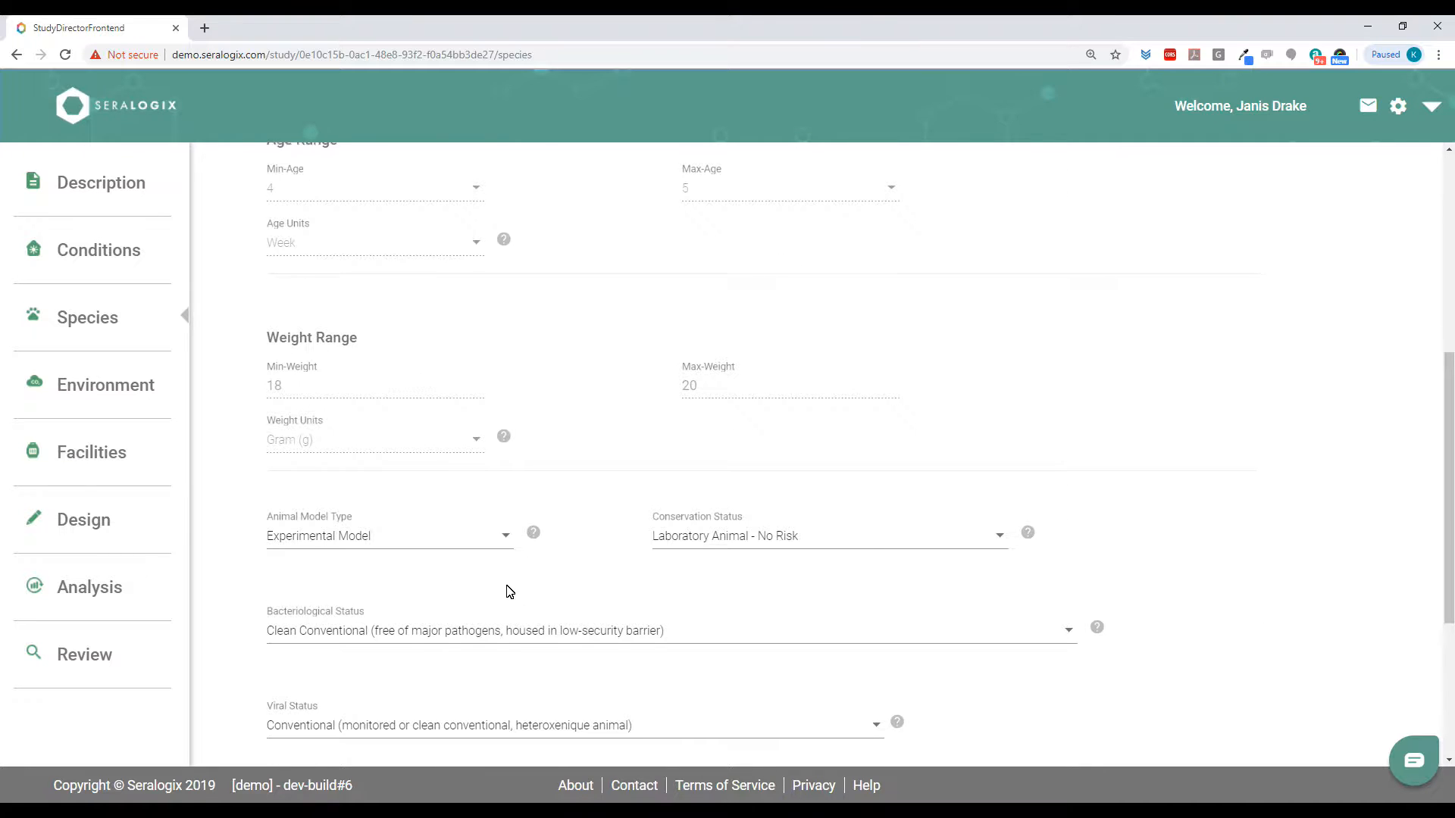
scroll(345, 609, "down", 1)
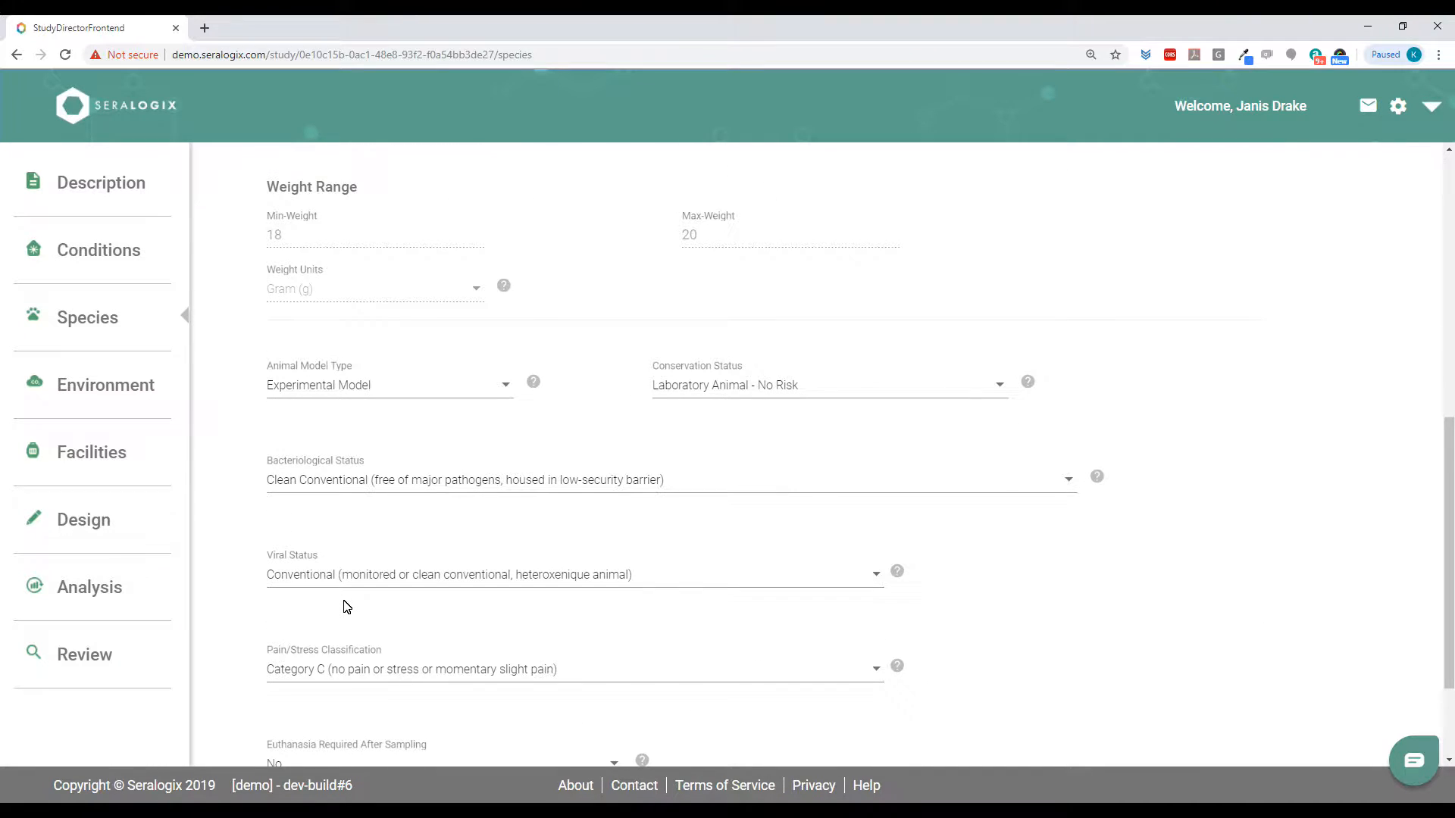
scroll(345, 606, "down", 2)
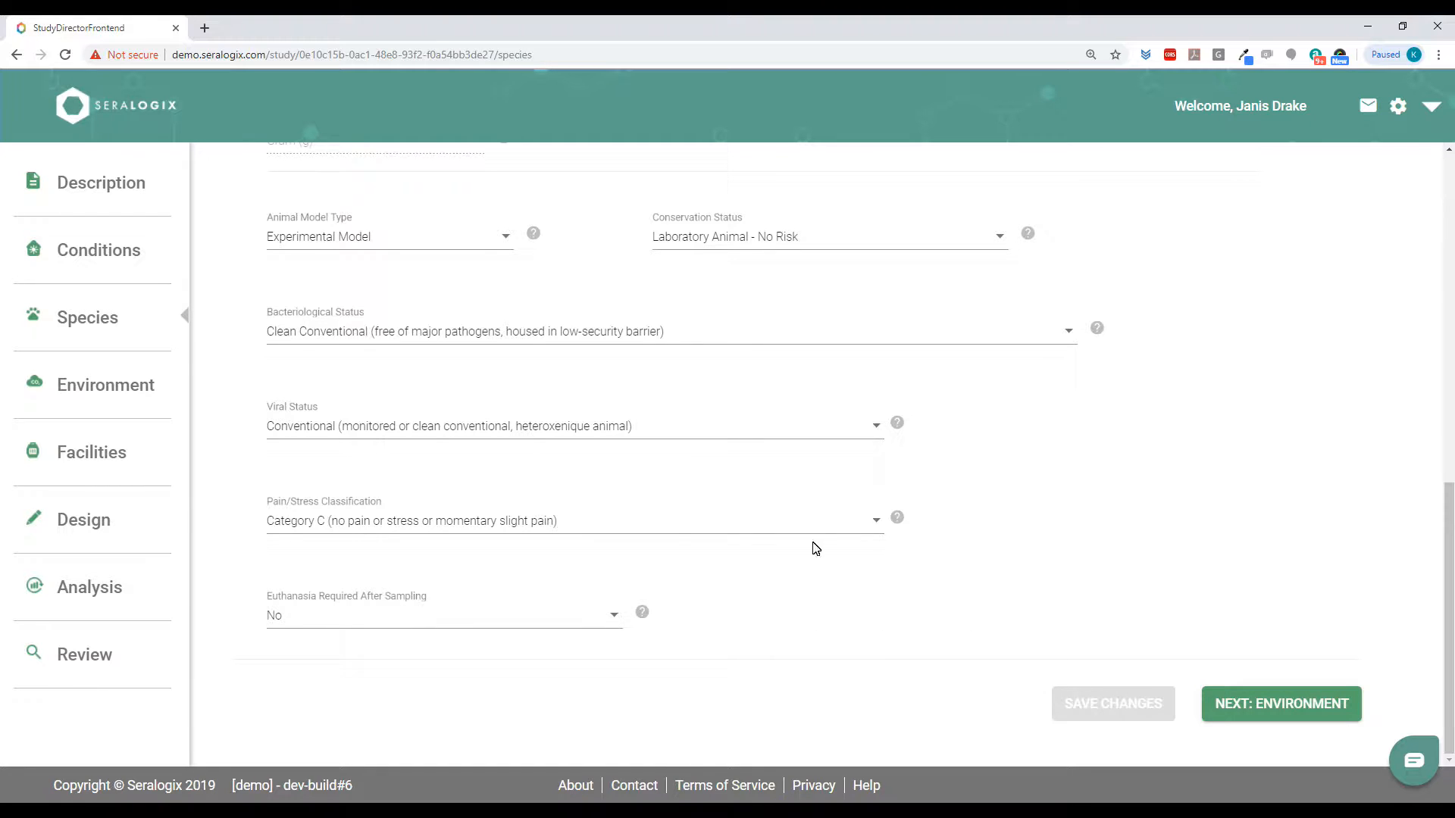
In the study environment, check the cage type options and select Temperature/Humidity with Diurnal Variation Controlled as the temperature control
left_click(119, 388)
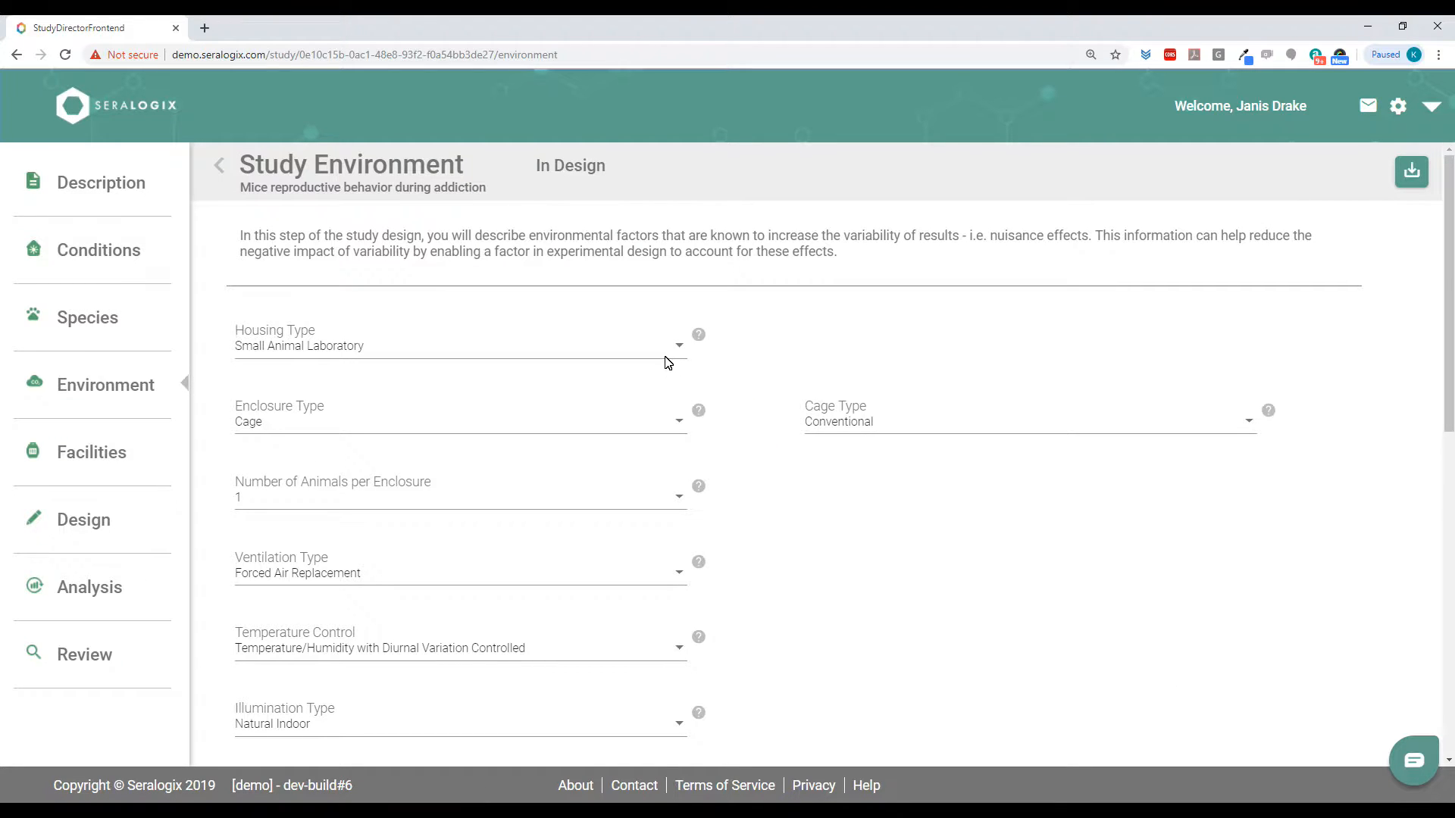
left_click(936, 424)
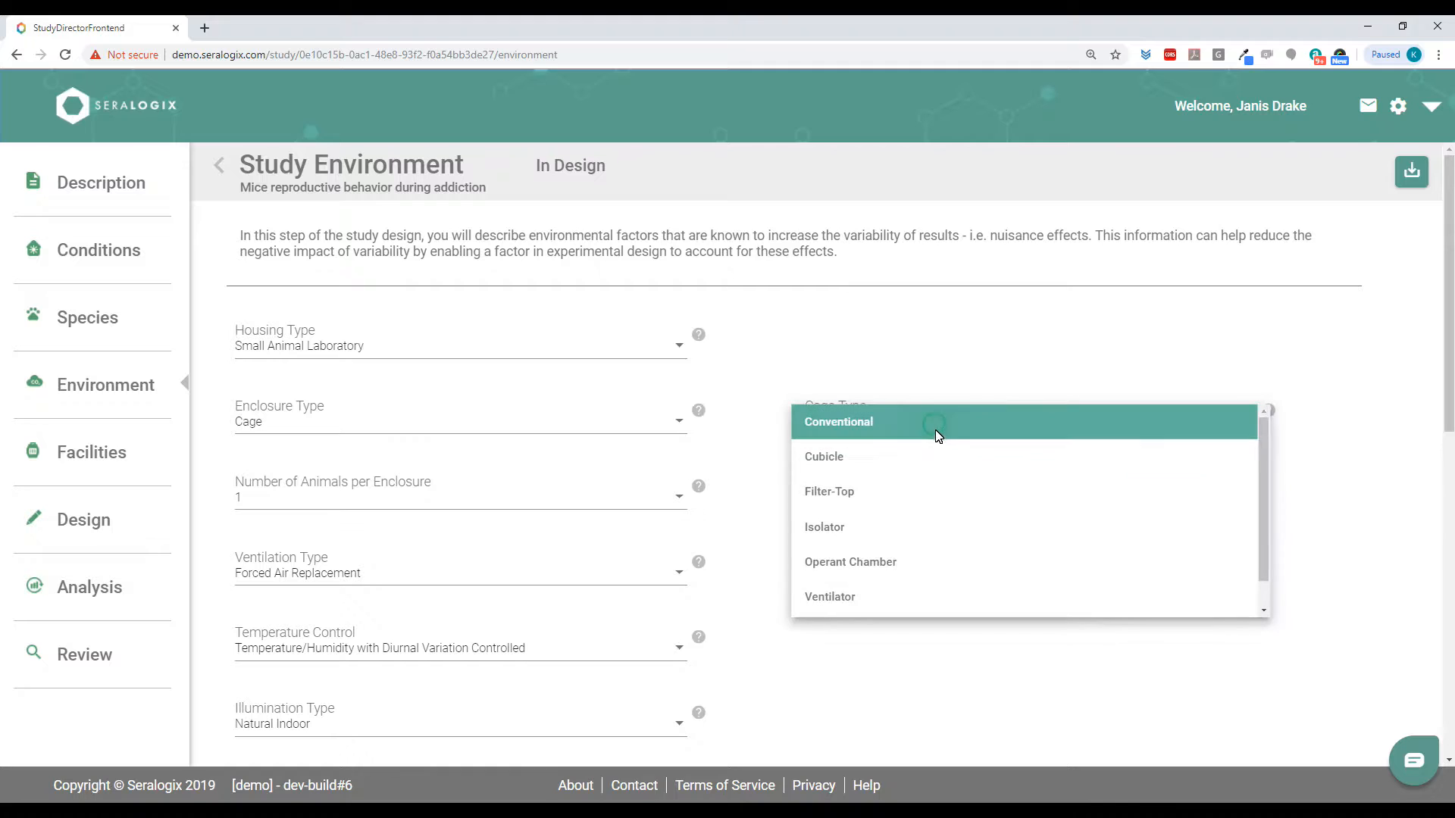
left_click(908, 659)
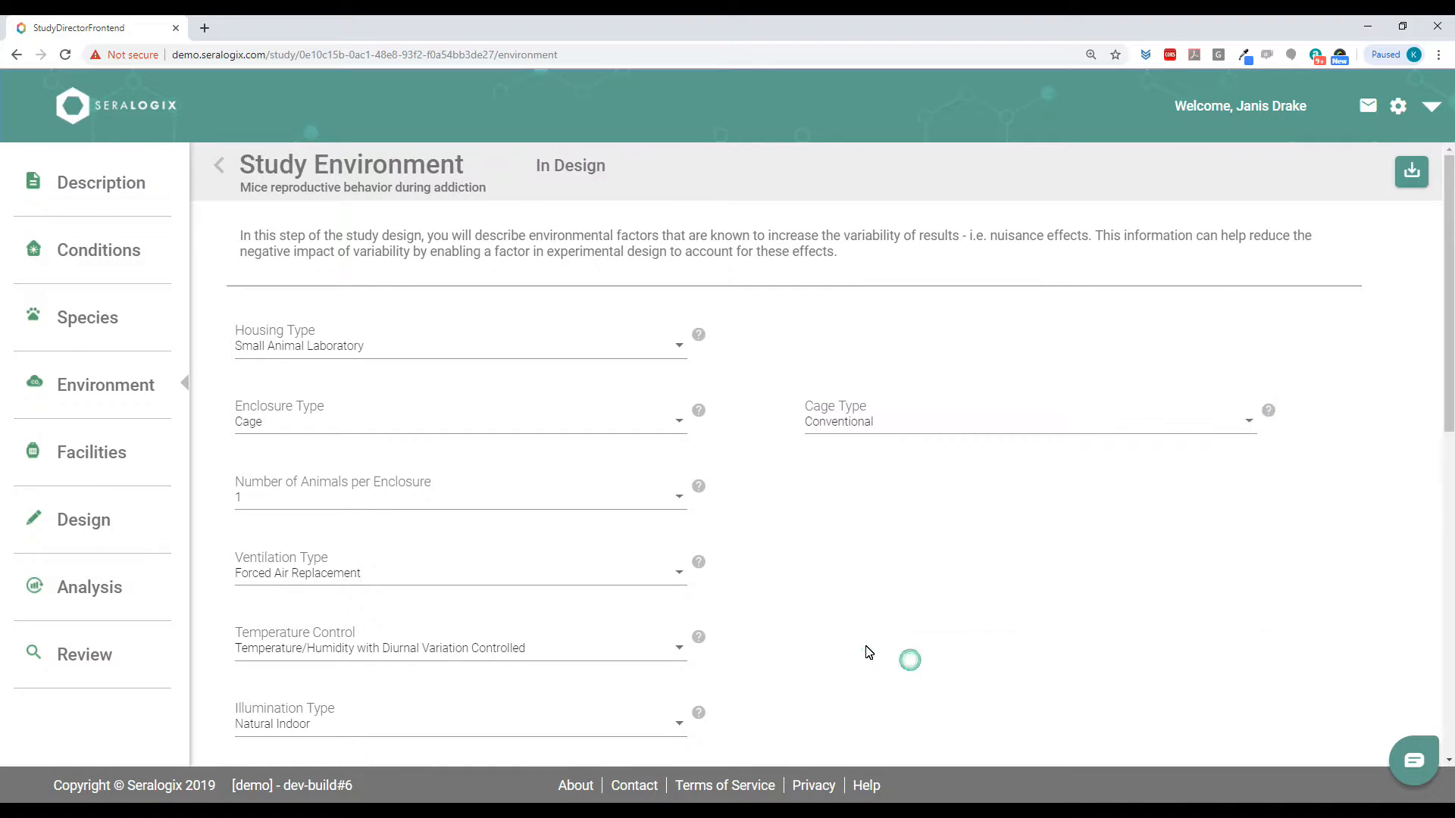
scroll(489, 556, "down", 3)
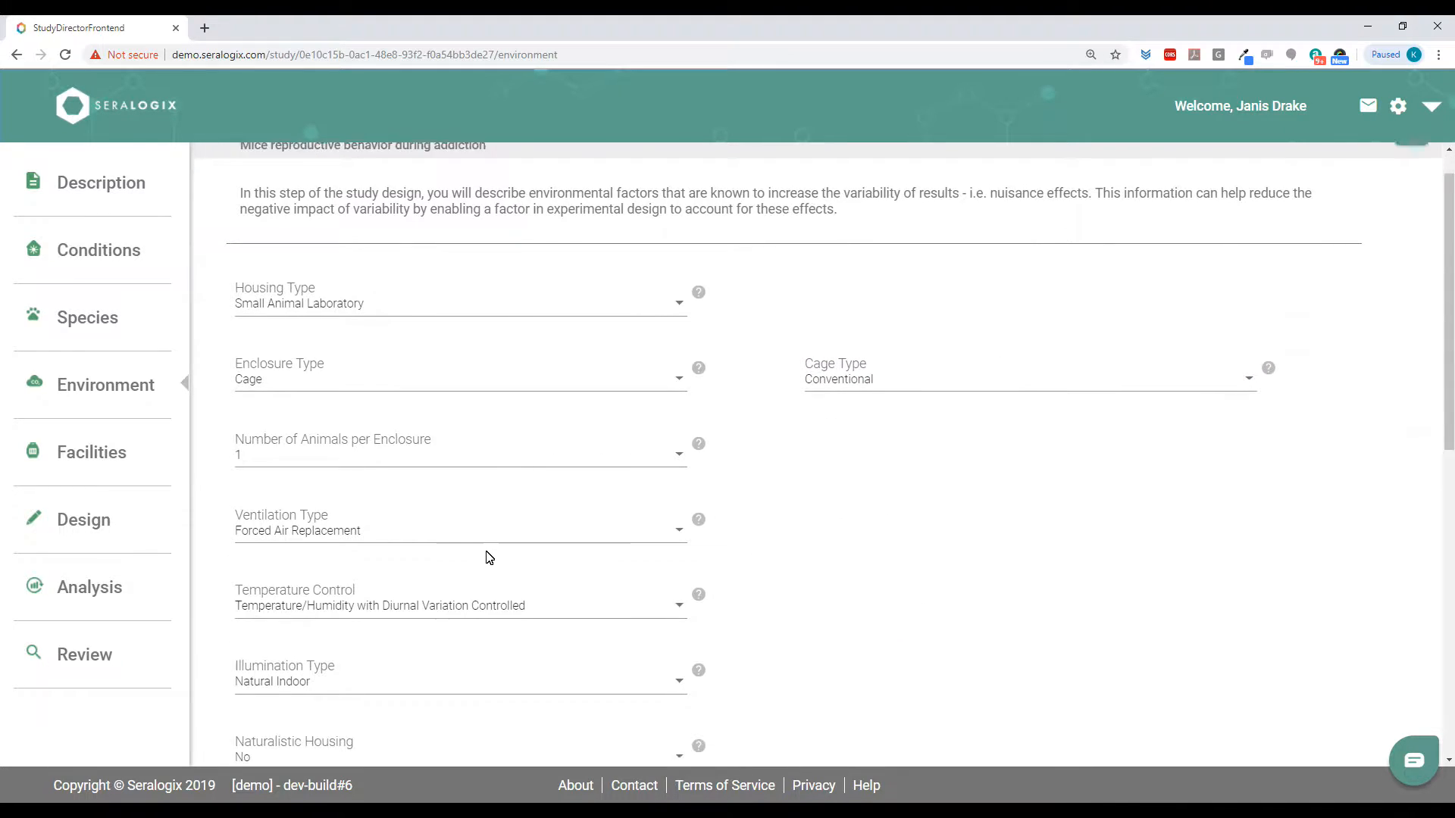
scroll(489, 557, "down", 1)
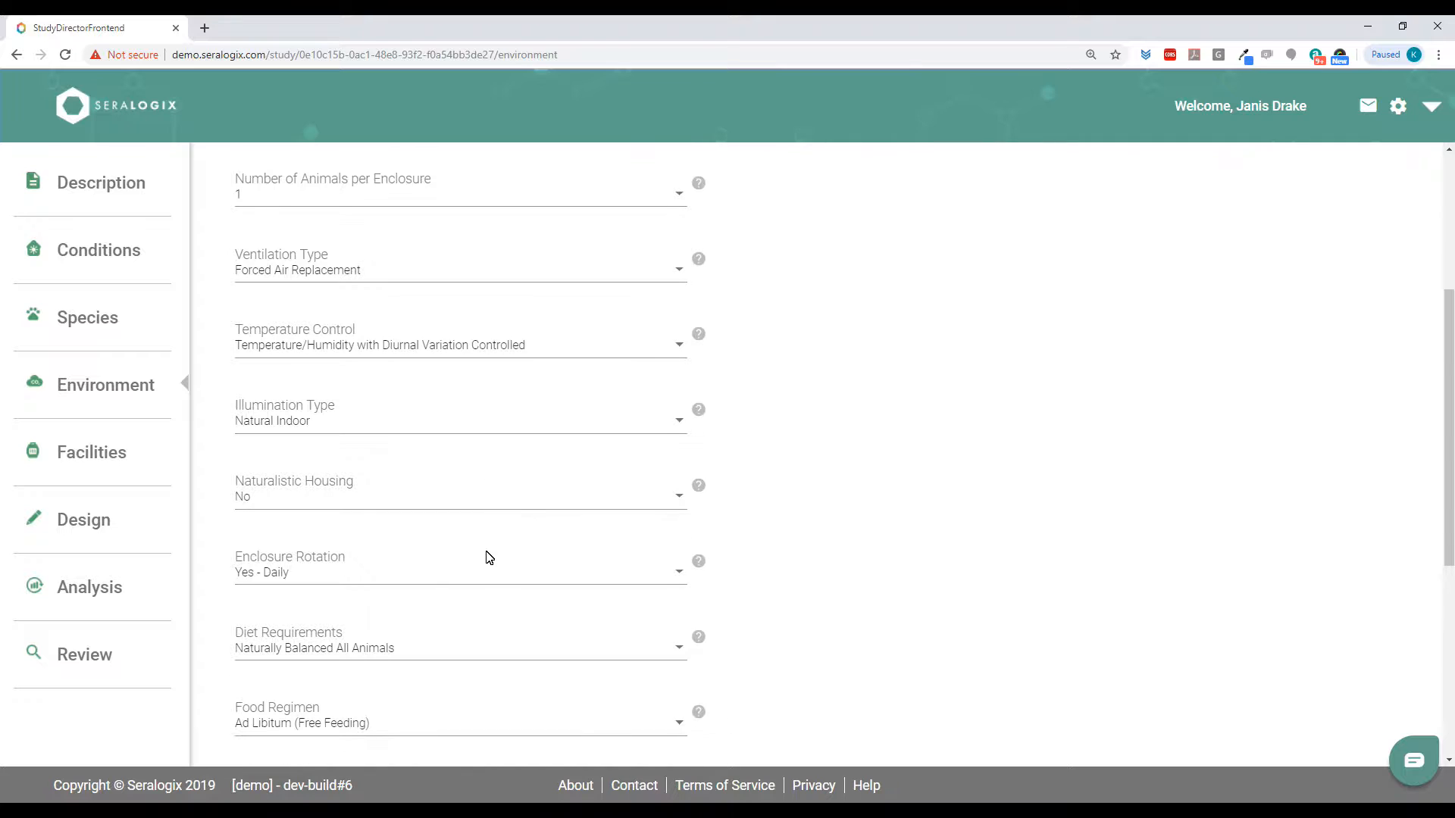
left_click(620, 353)
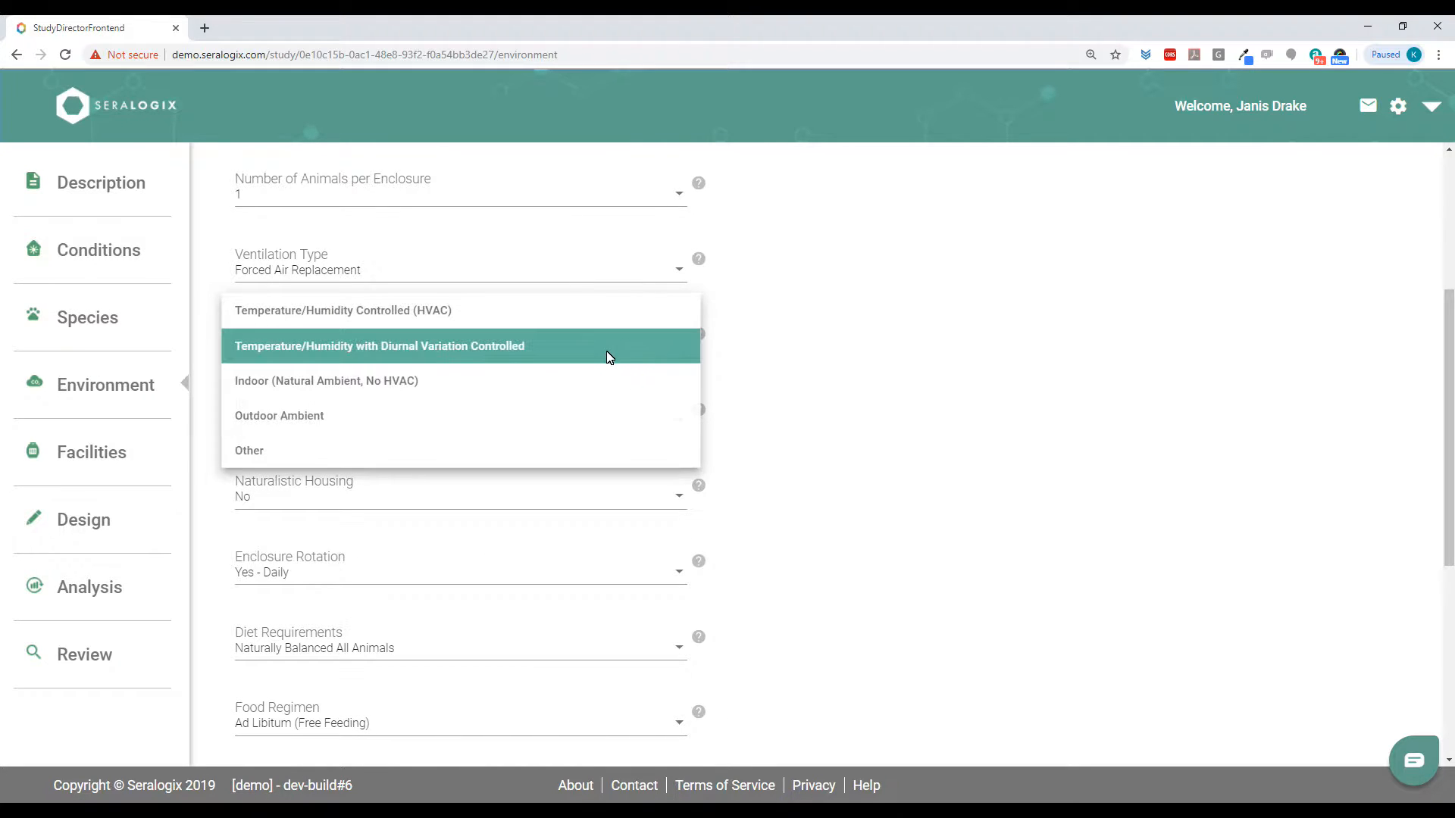
left_click(389, 347)
Review the remaining housing, diet and water settings and select Handheld as the animal restraint
scroll(406, 465, "down", 3)
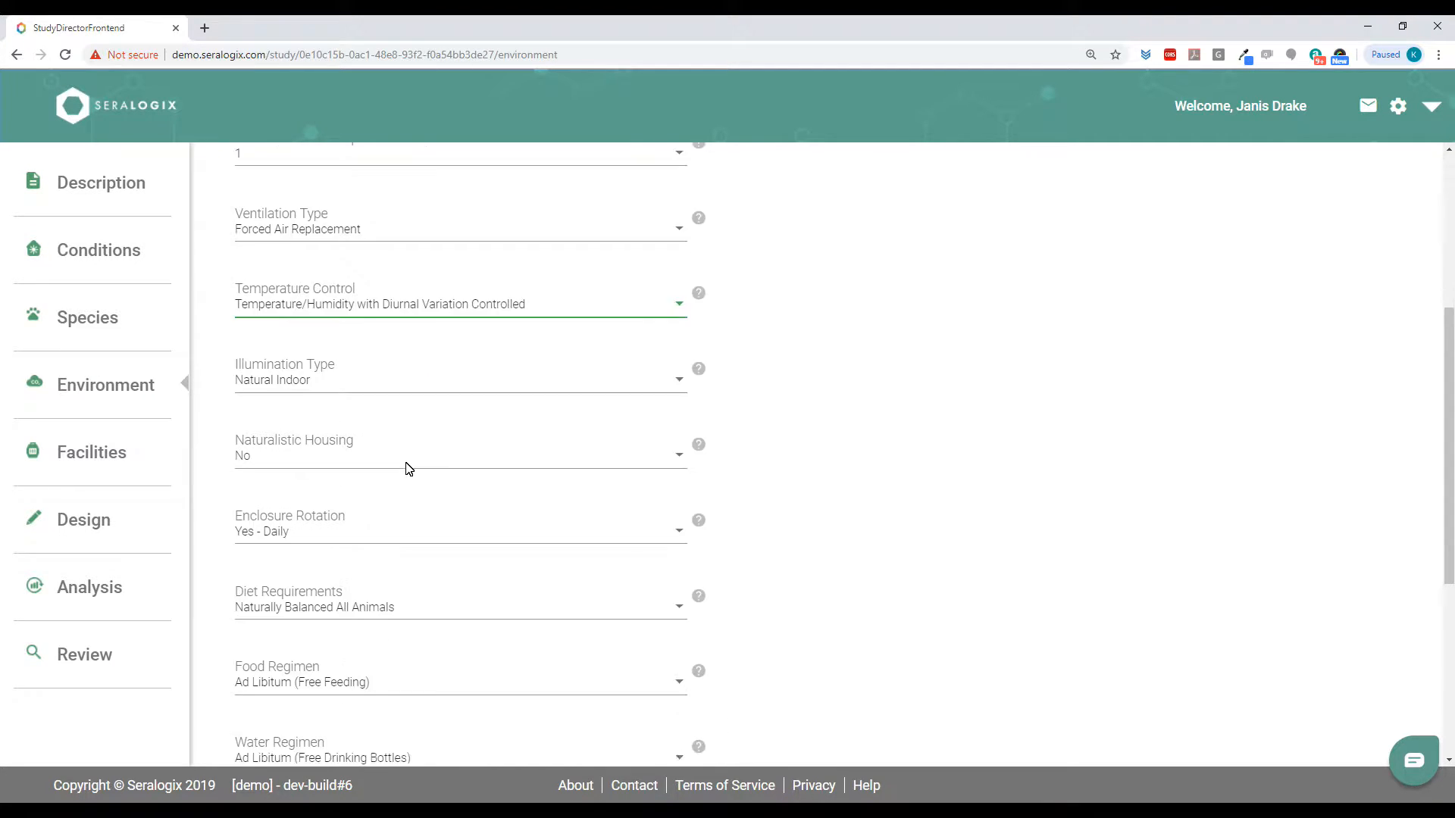
scroll(406, 469, "down", 3)
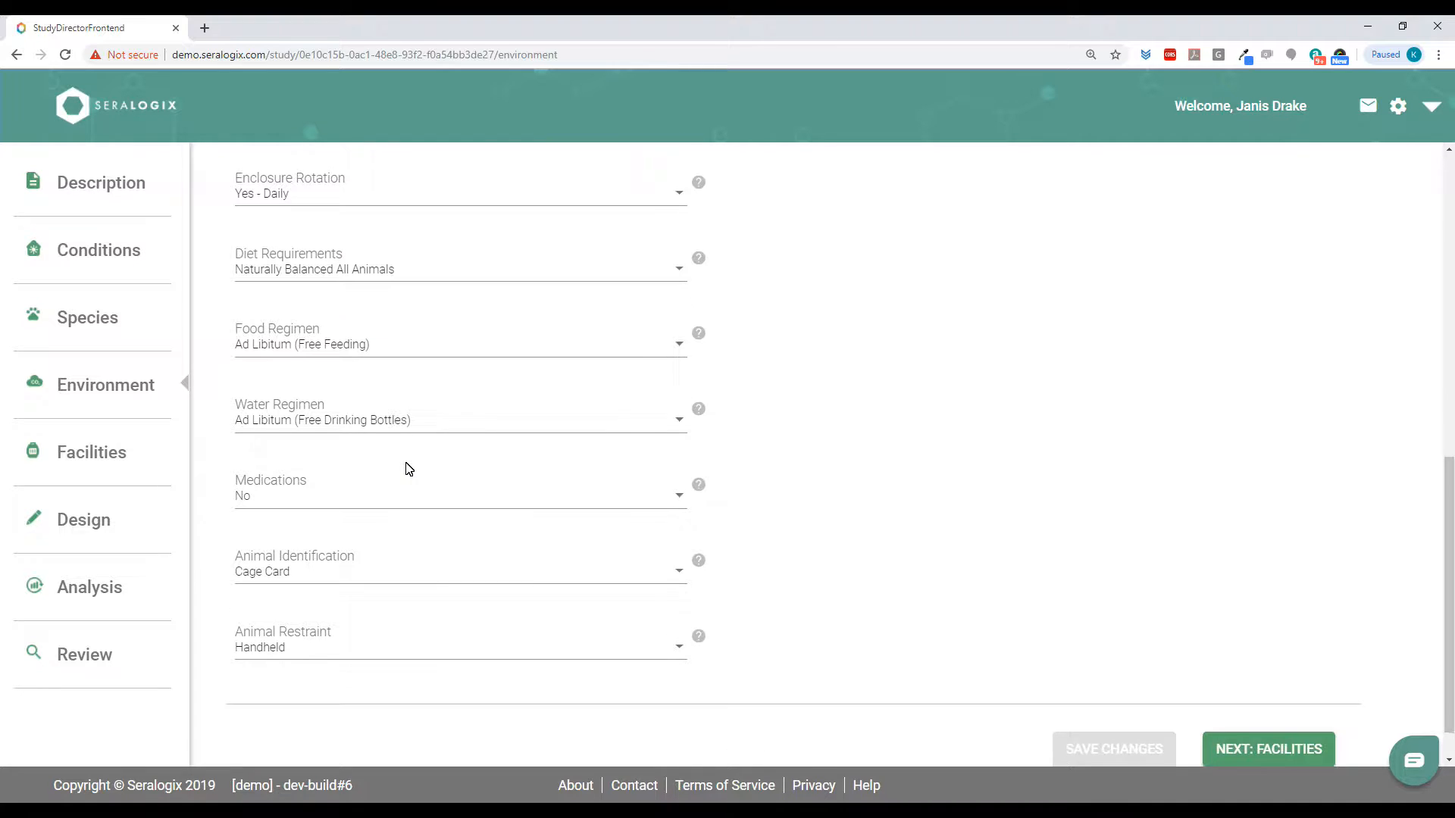
left_click(368, 599)
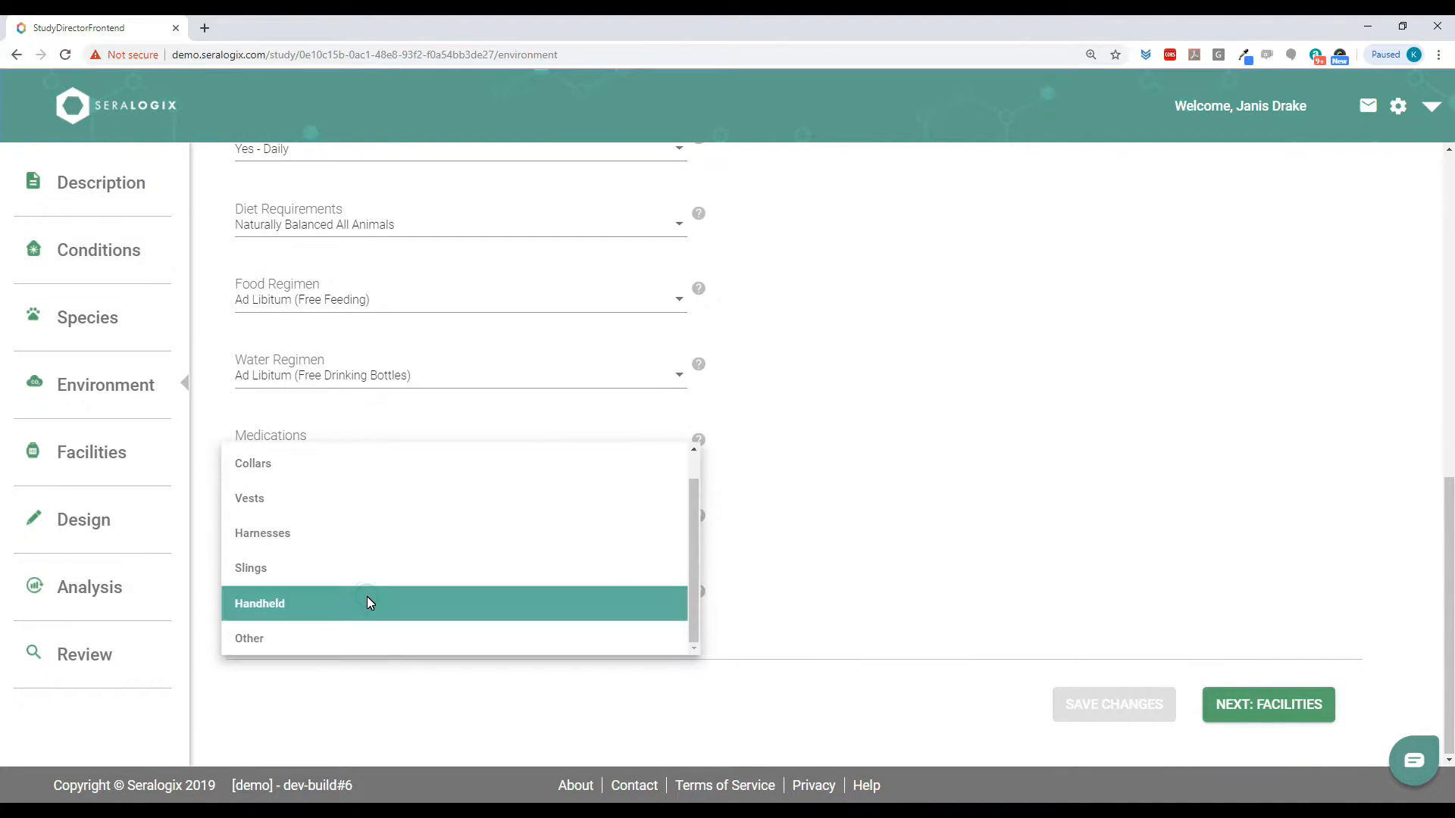
left_click(327, 608)
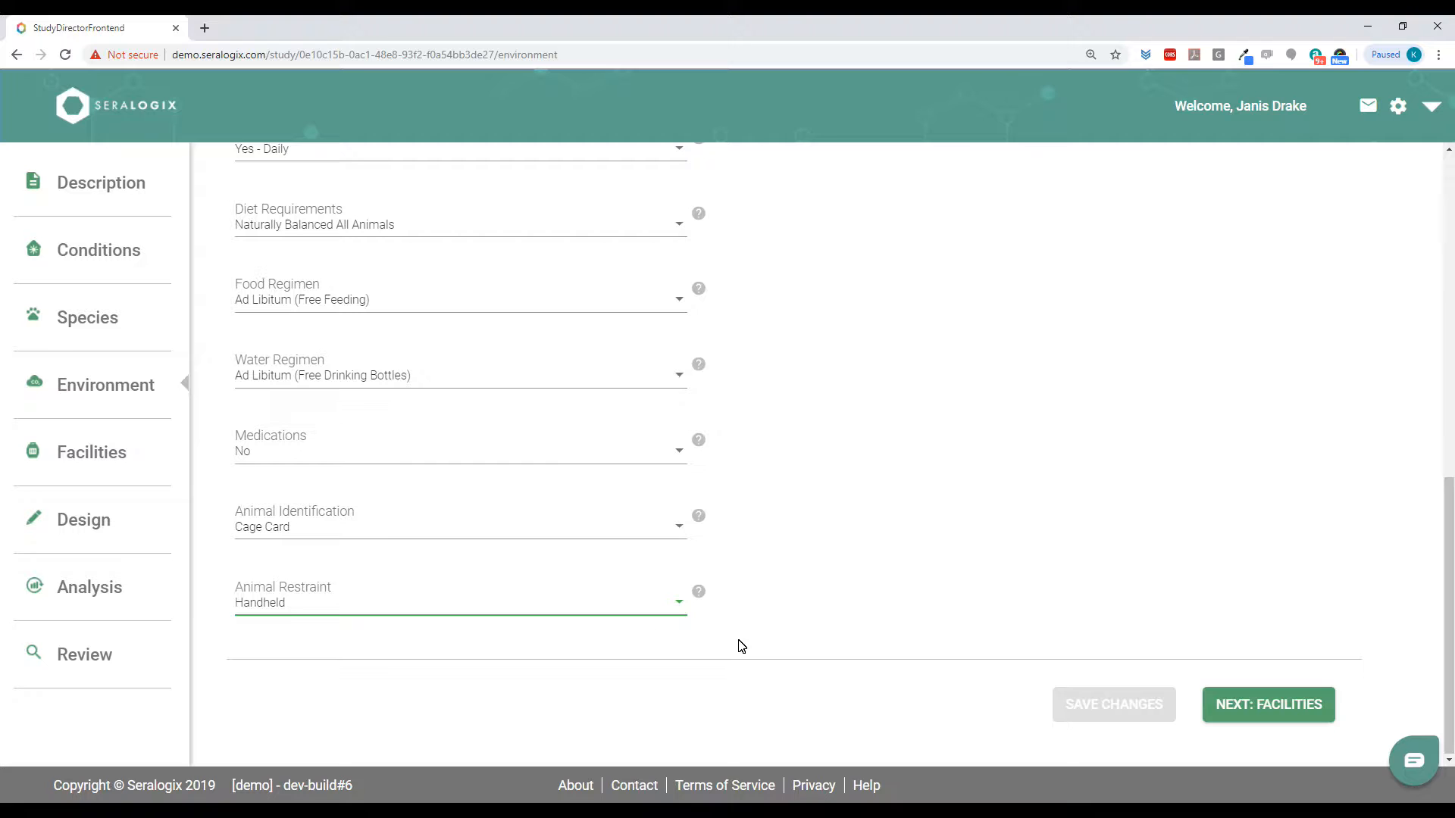
In the study facilities, assign both the DrugX Treated treatment group and the Untreated control group to Room 1
left_click(102, 452)
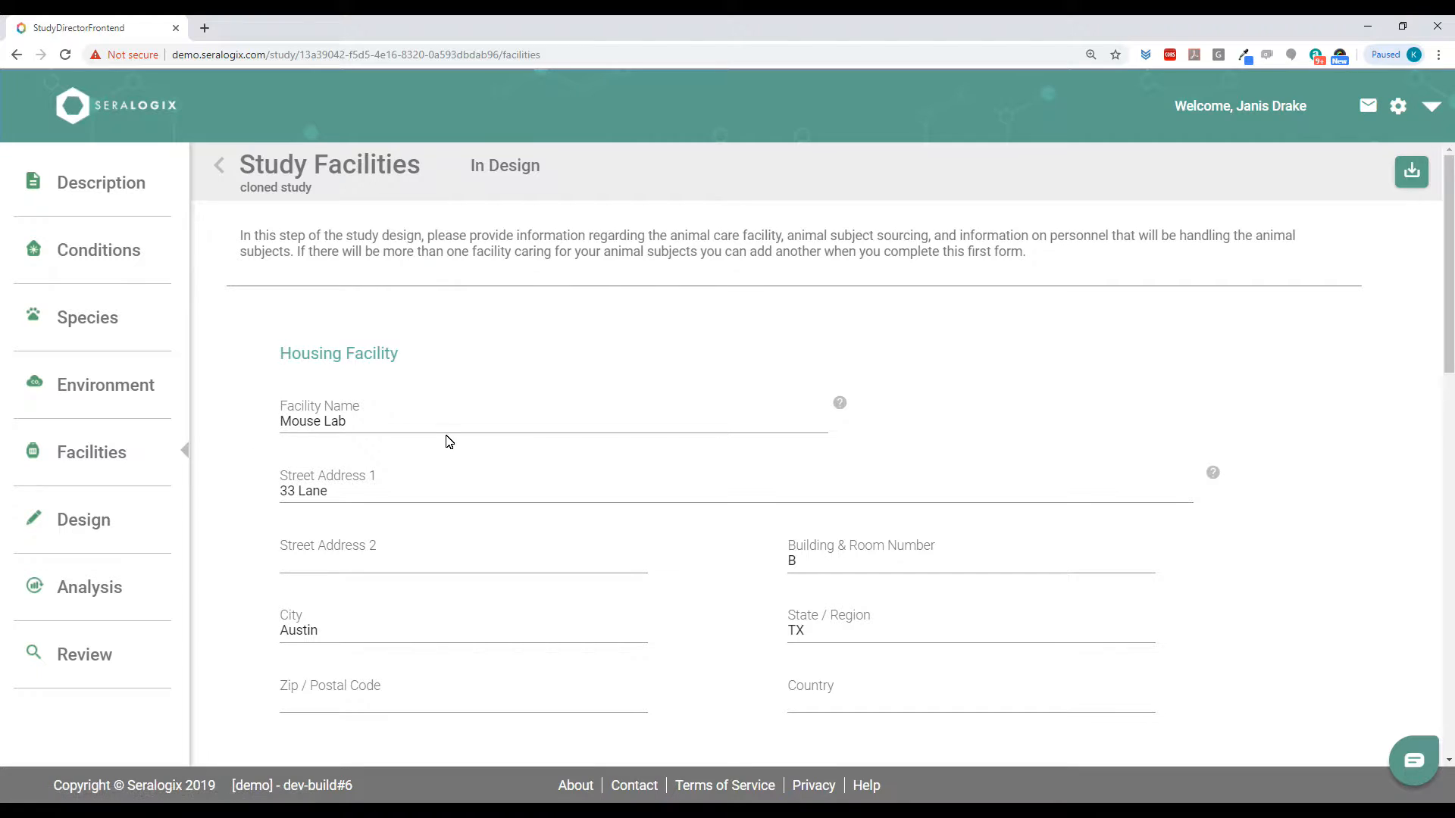
scroll(448, 453, "down", 2)
scroll(452, 454, "down", 2)
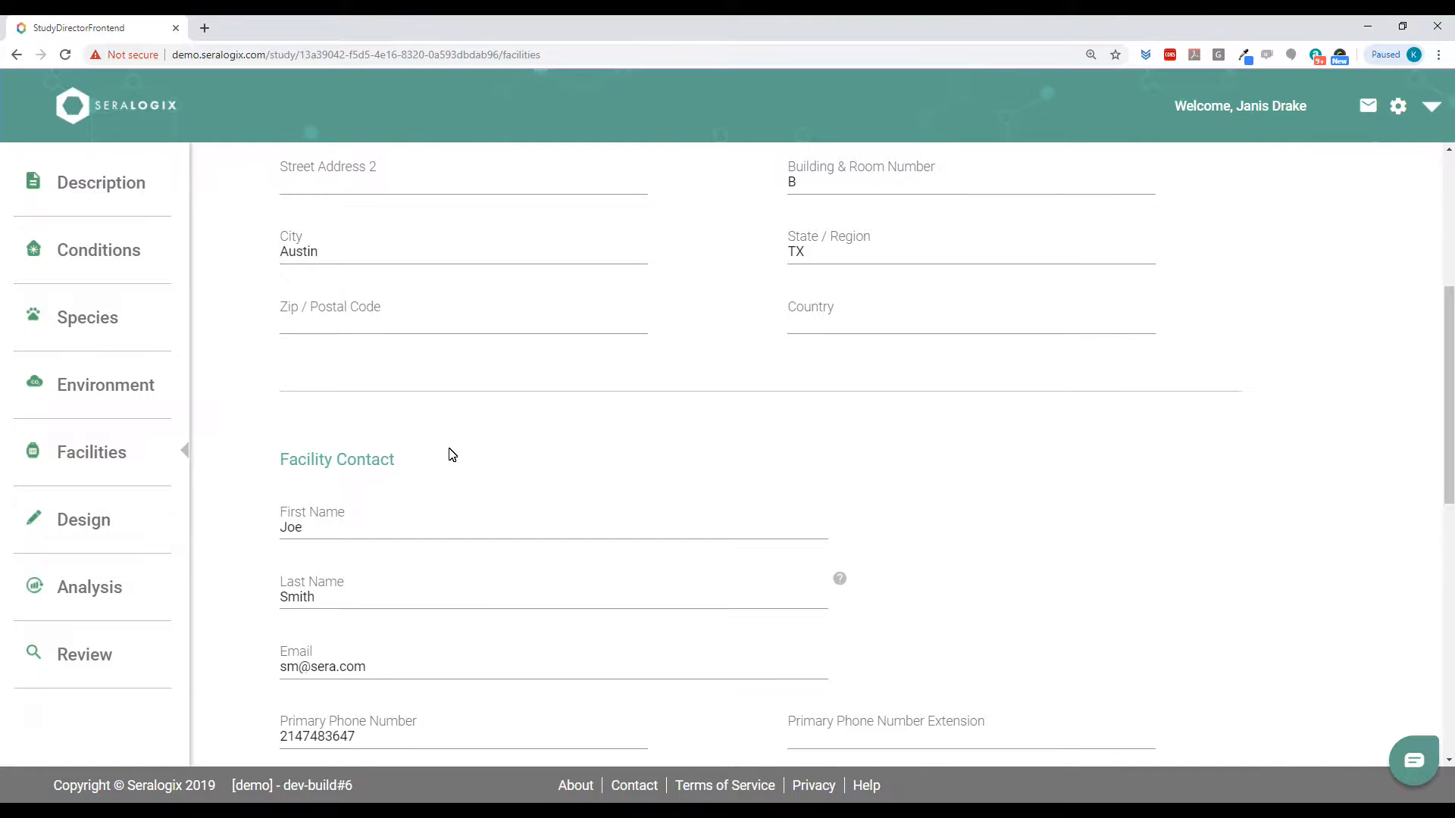
scroll(452, 454, "down", 6)
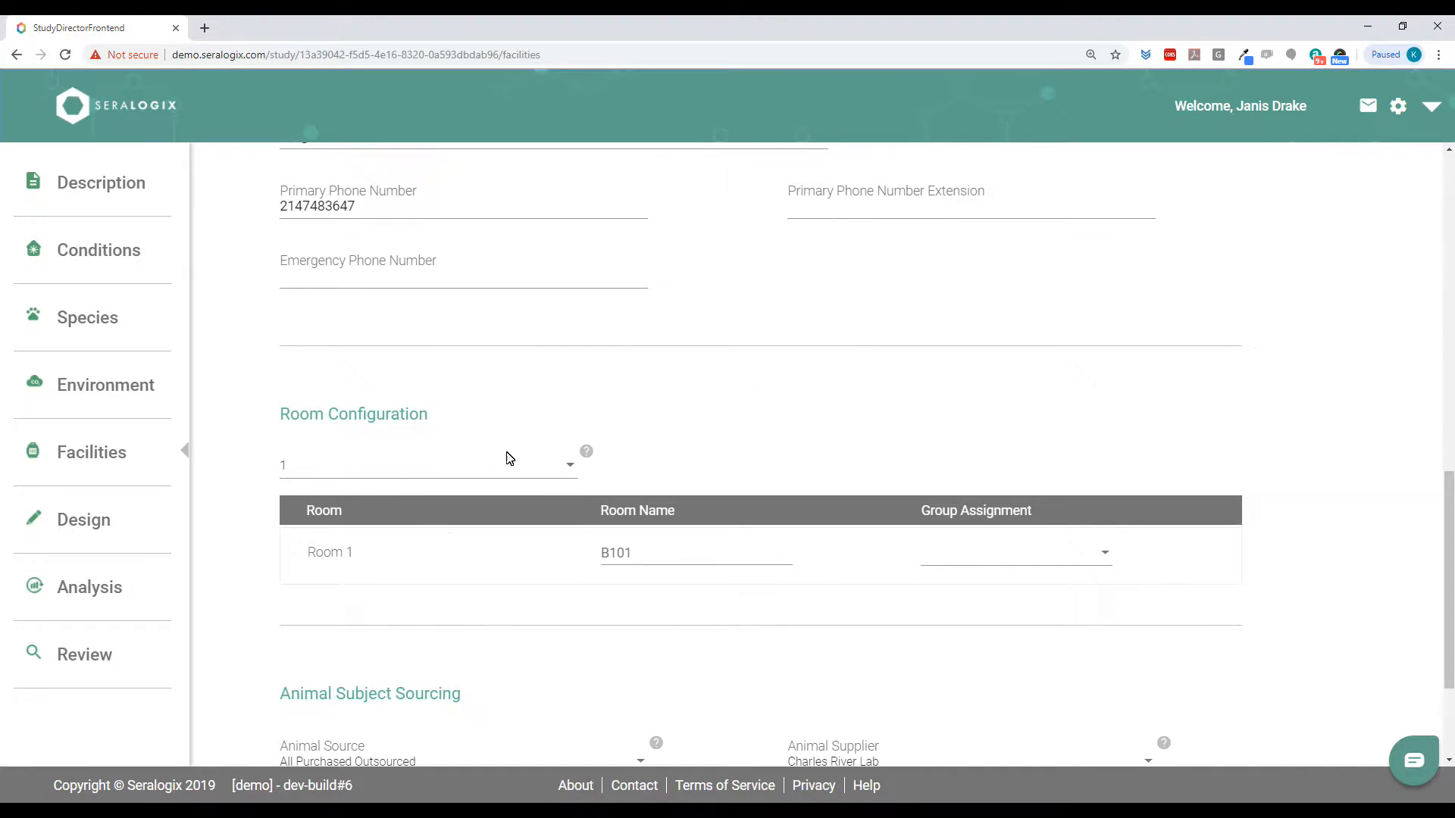
left_click(532, 461)
left_click(633, 558)
left_click(1058, 557)
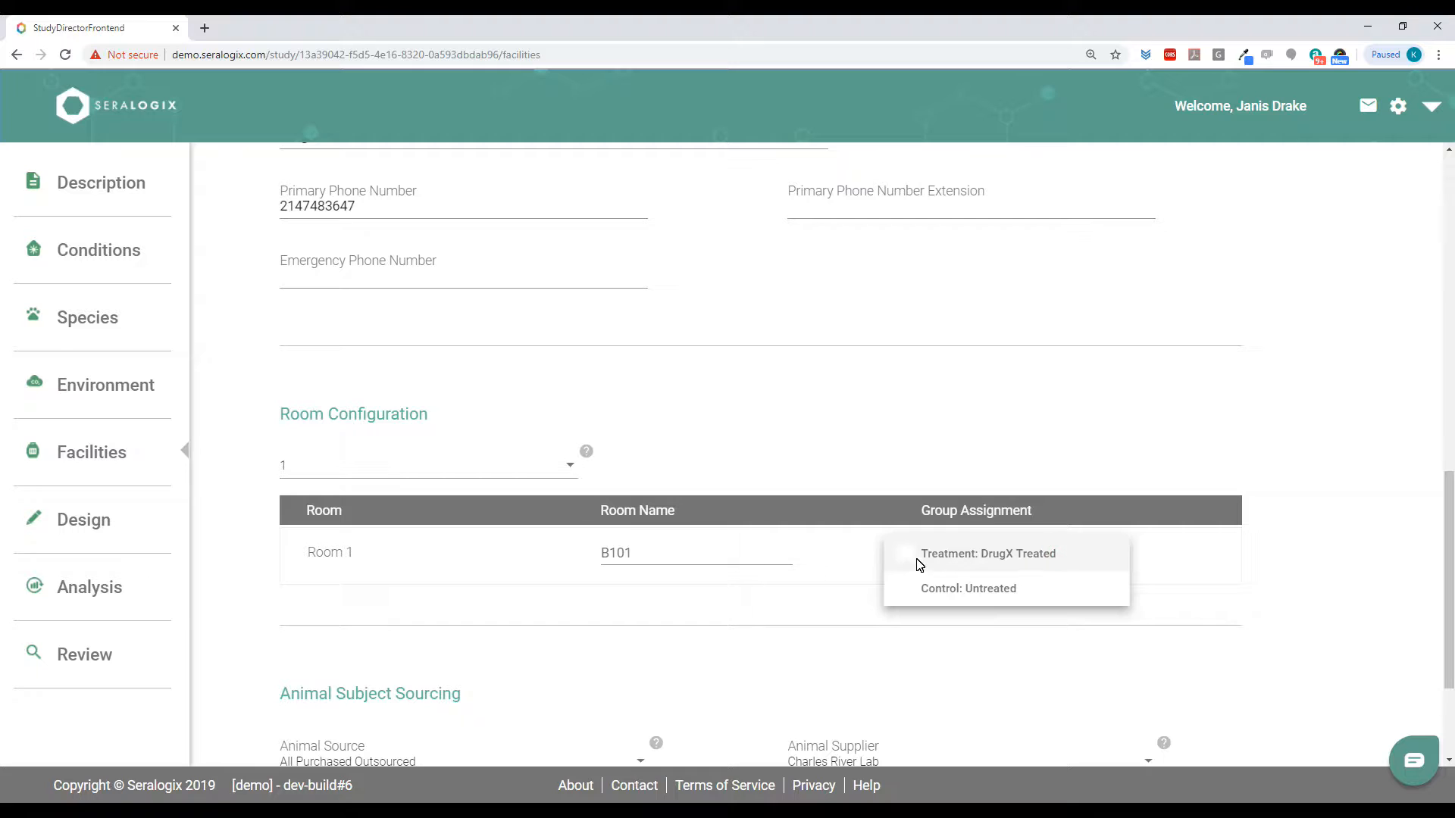
left_click(914, 557)
left_click(910, 591)
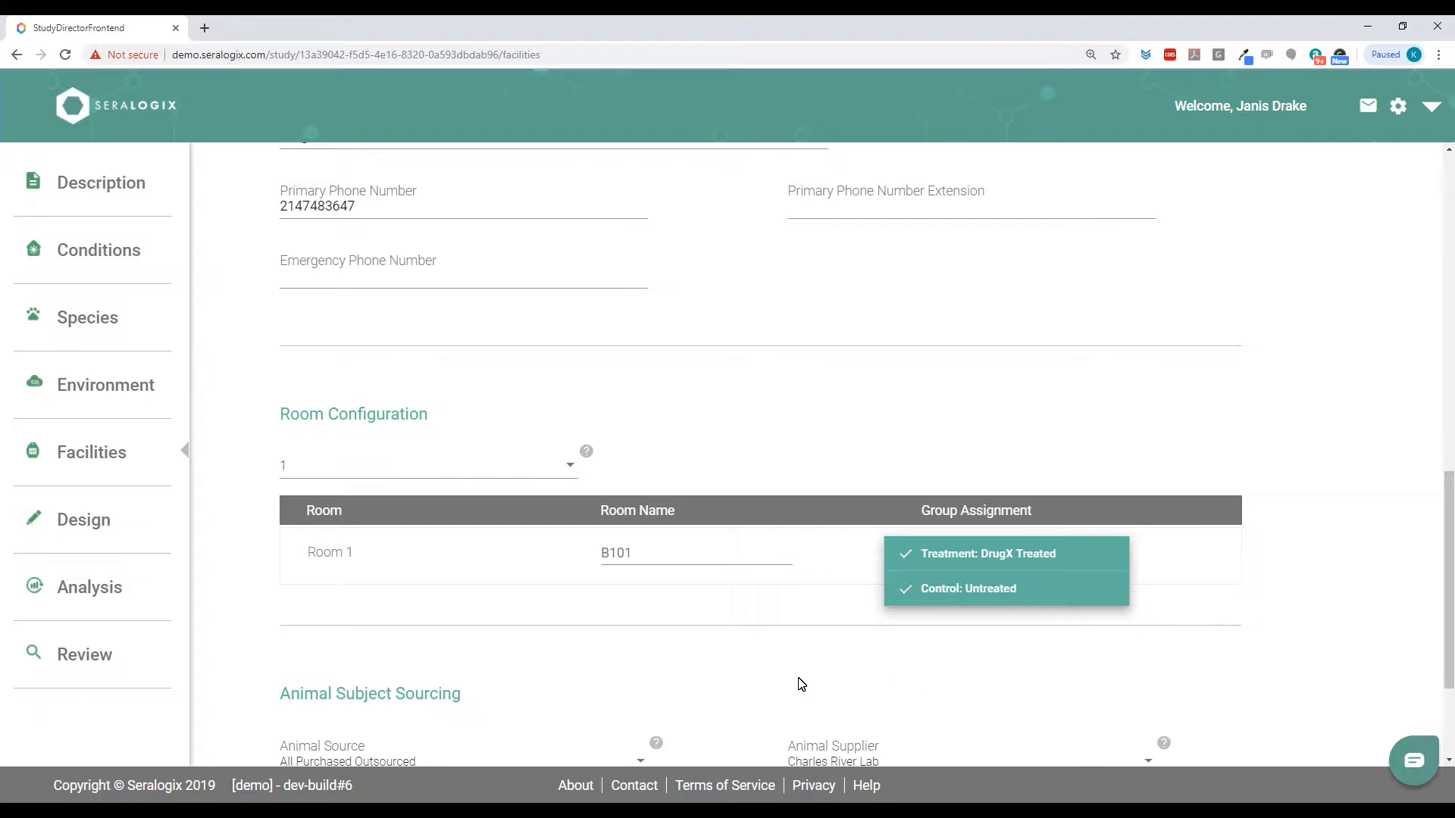
left_click(718, 675)
For animal subject sourcing, select All Purchased Outsourced as the source and Covance Research Products as the supplier
scroll(717, 675, "down", 3)
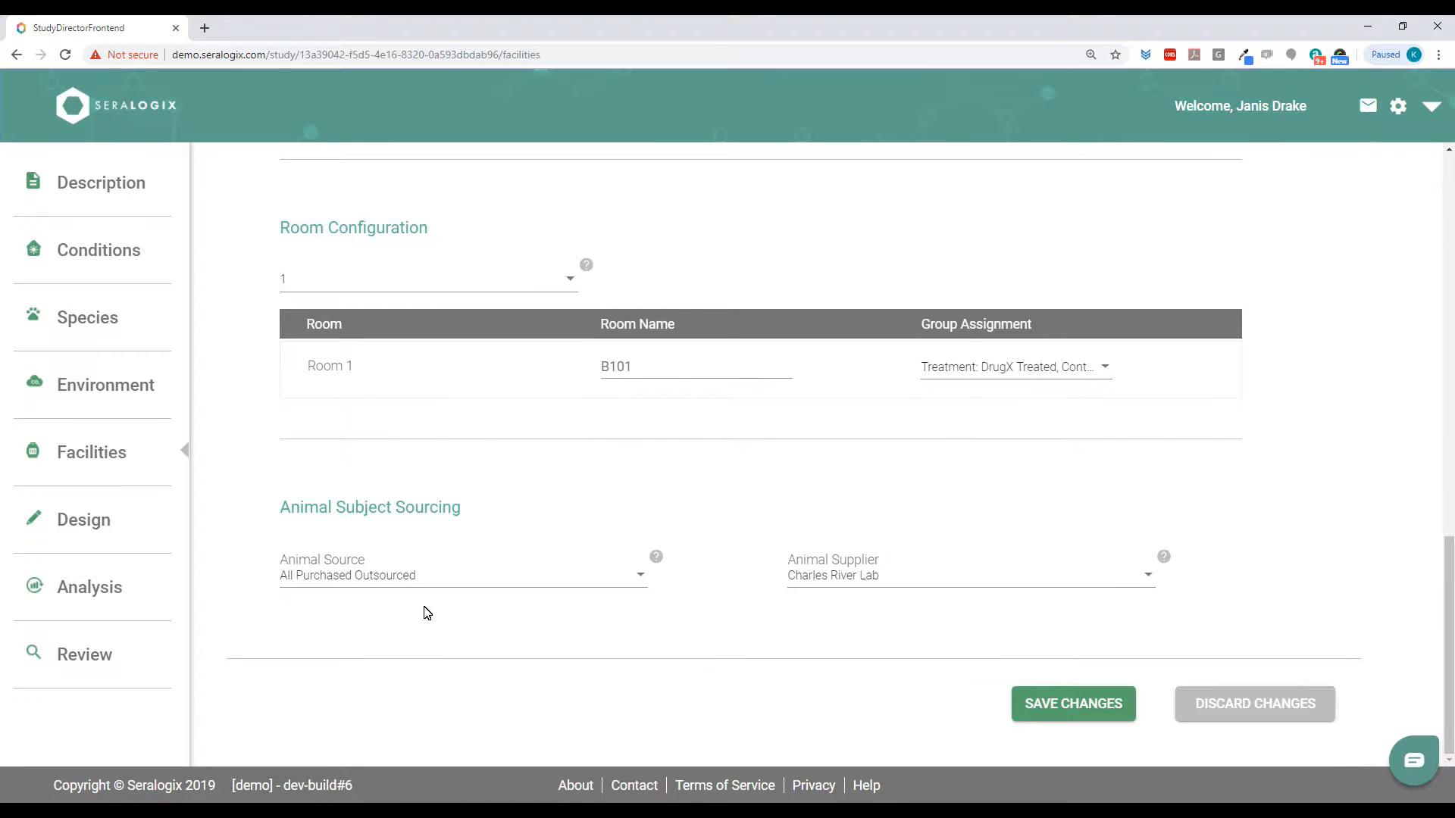
left_click(426, 585)
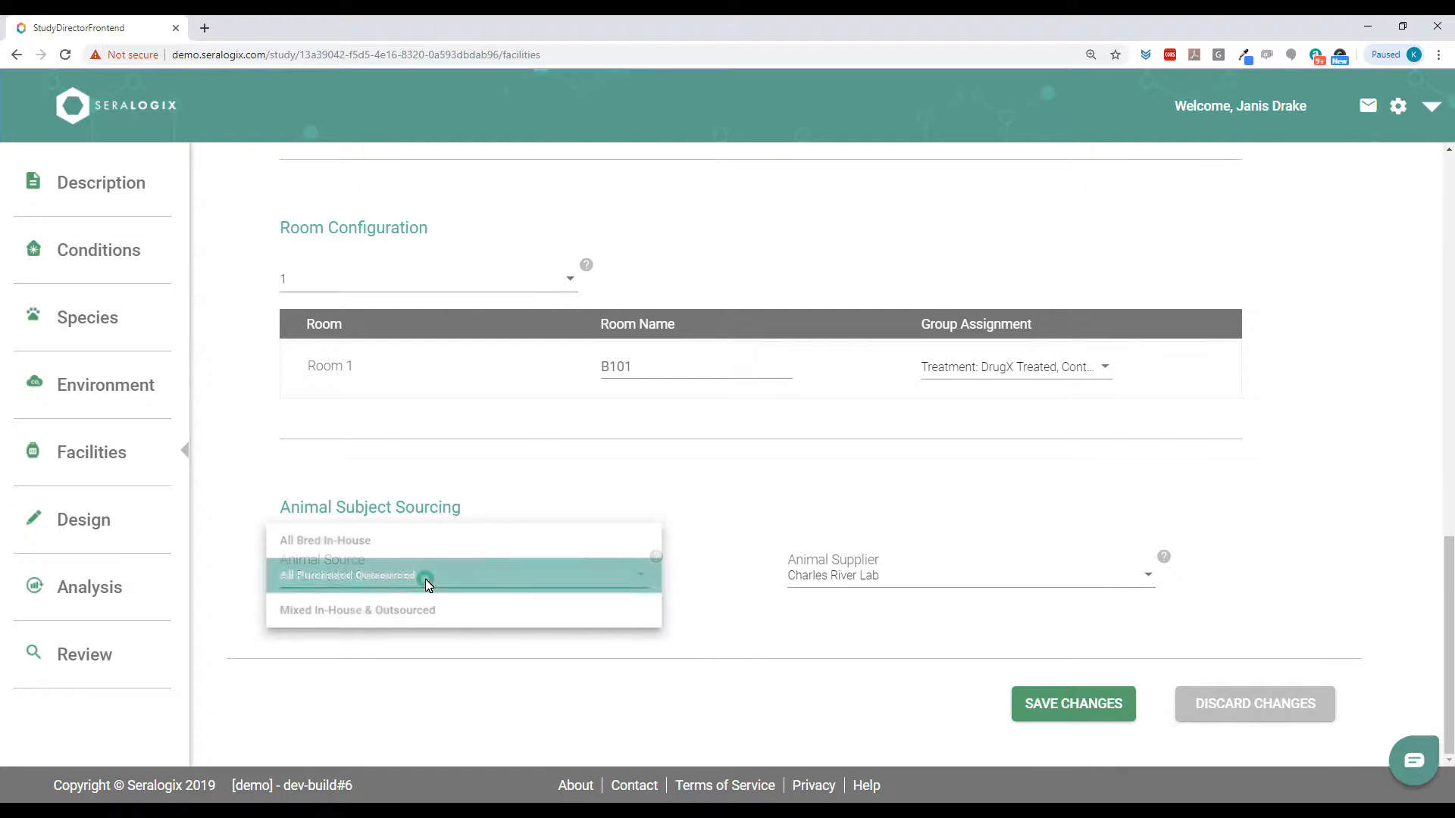
left_click(349, 575)
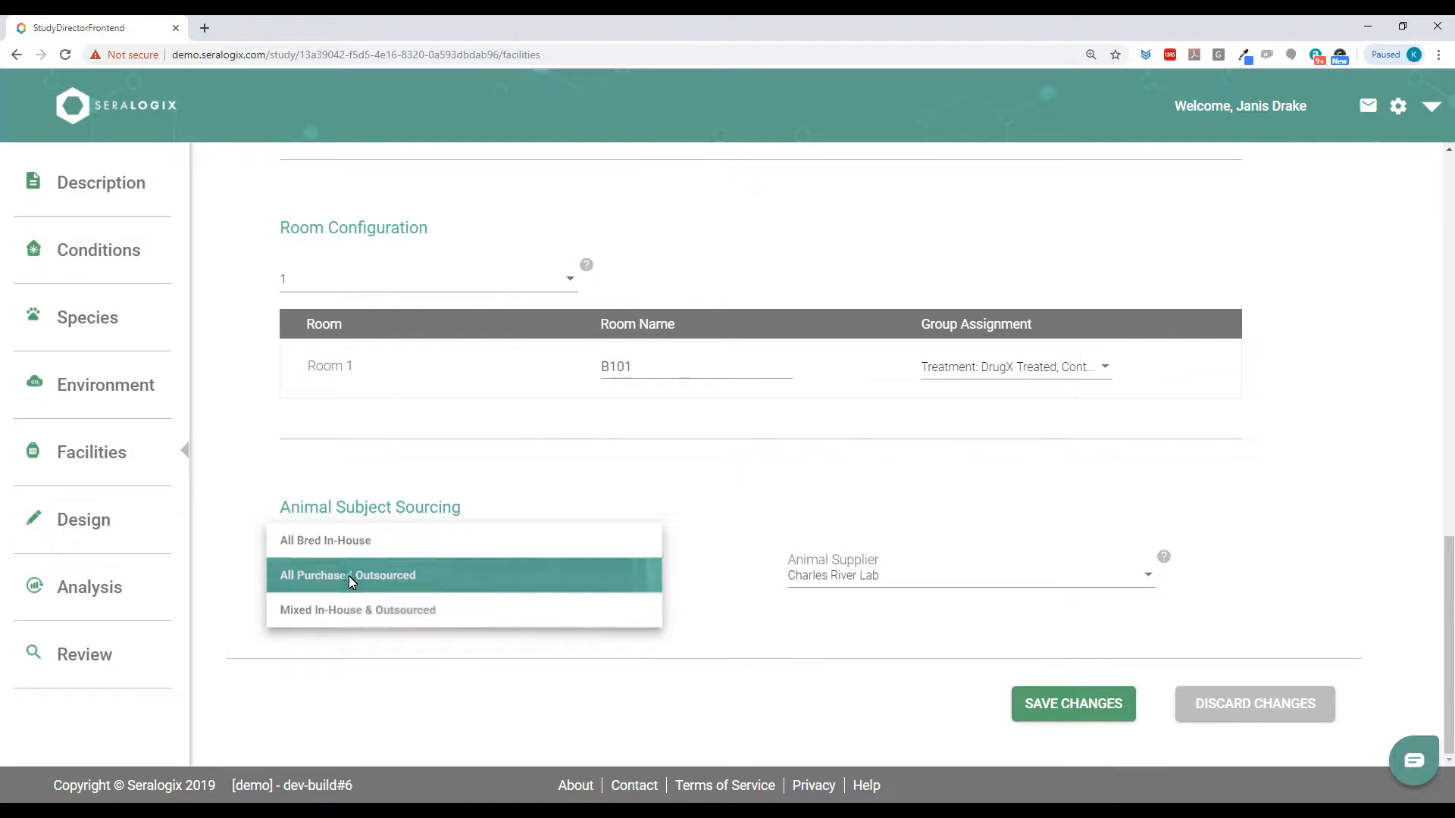
left_click(934, 570)
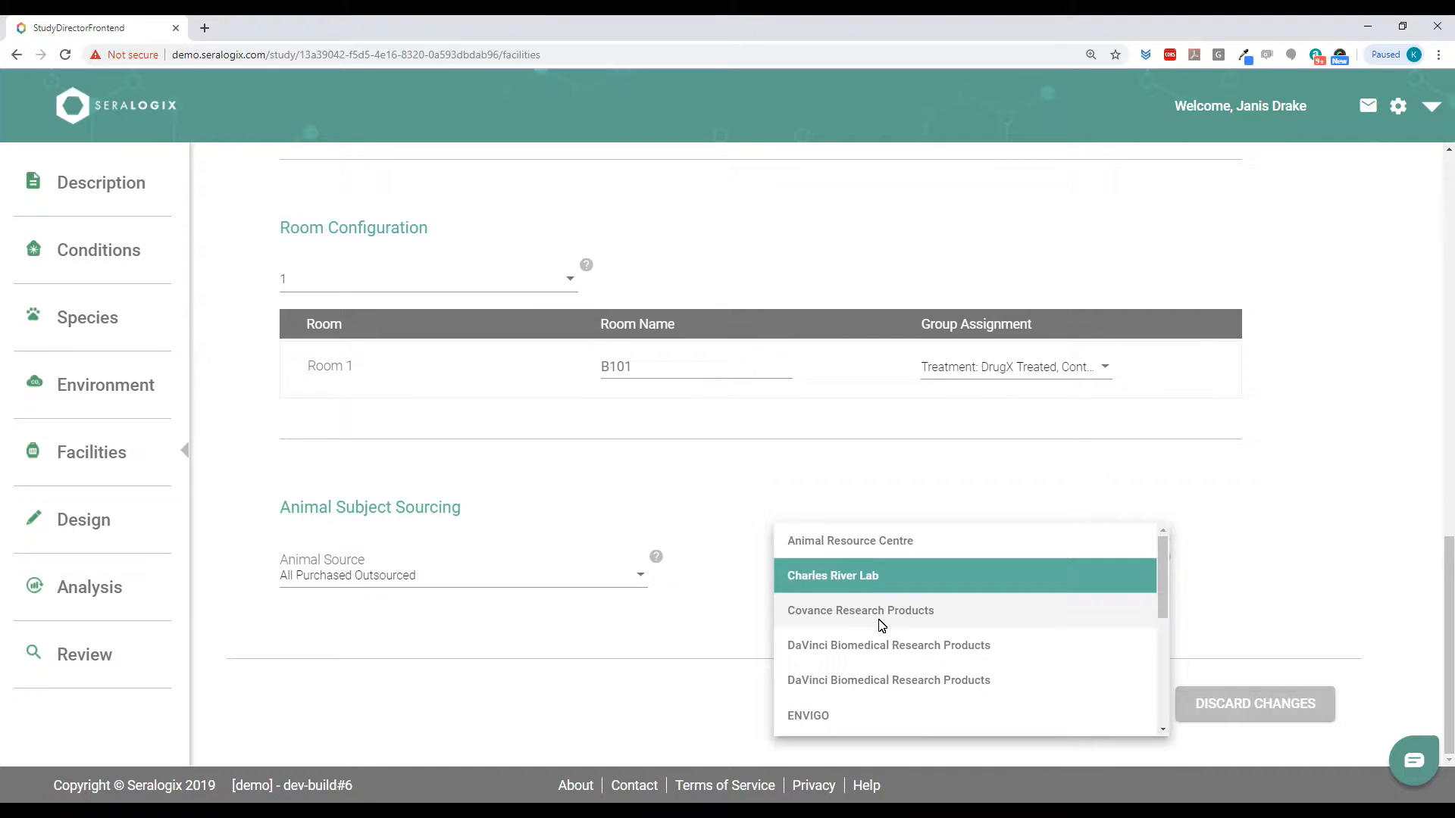
left_click(877, 617)
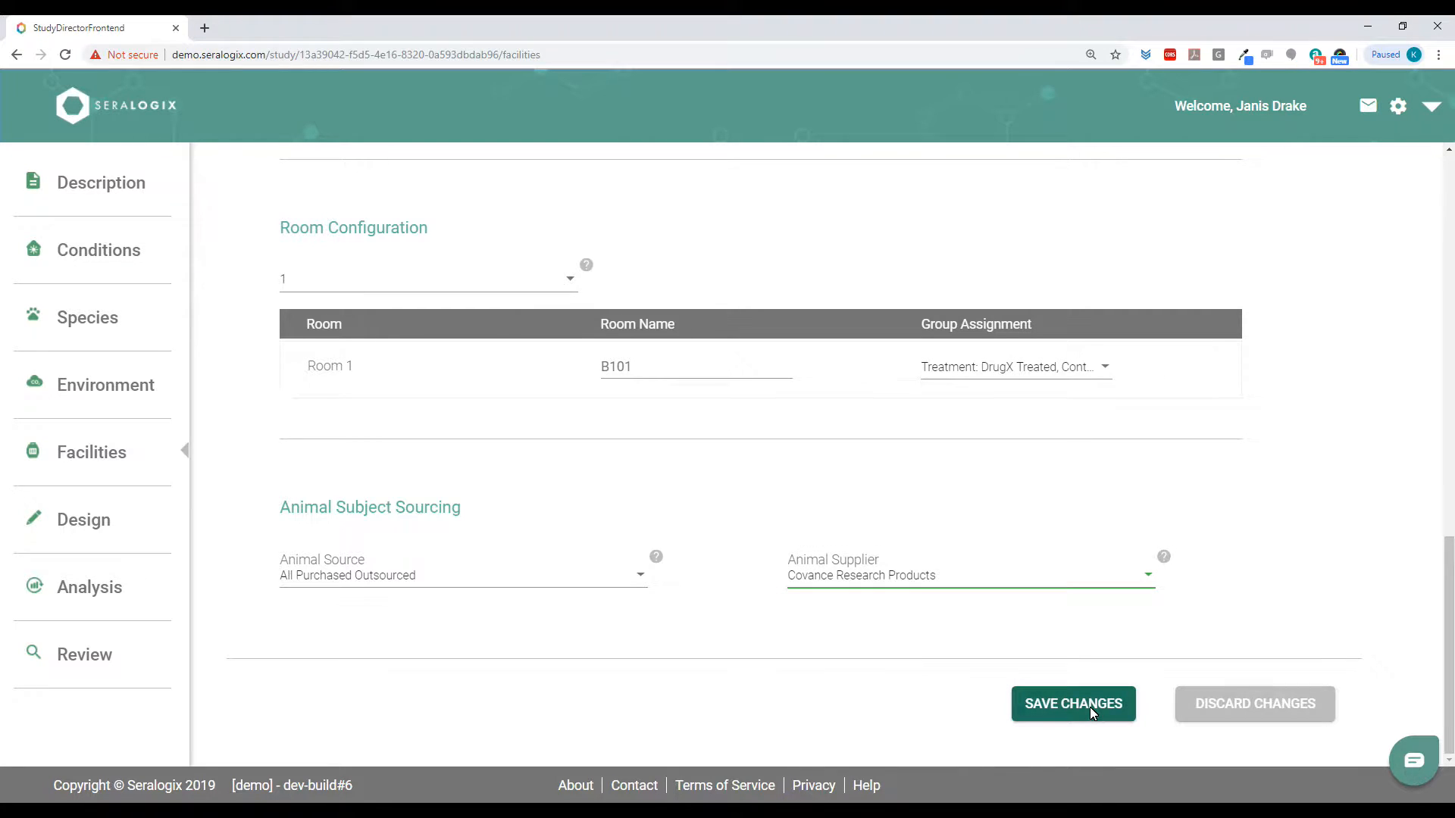
Save the study facilities changes and open the Design section of the study
left_click(1089, 706)
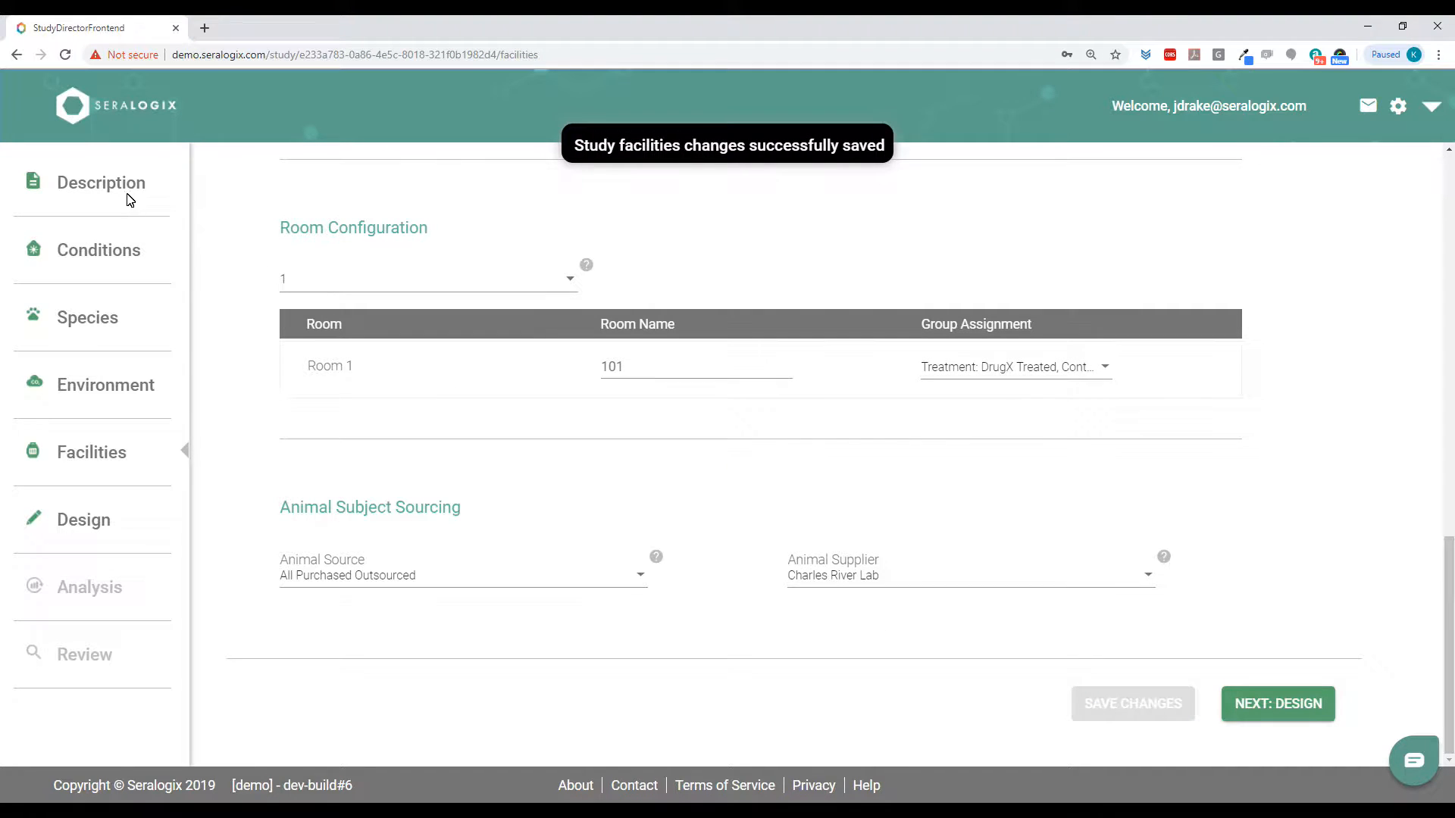
left_click(98, 521)
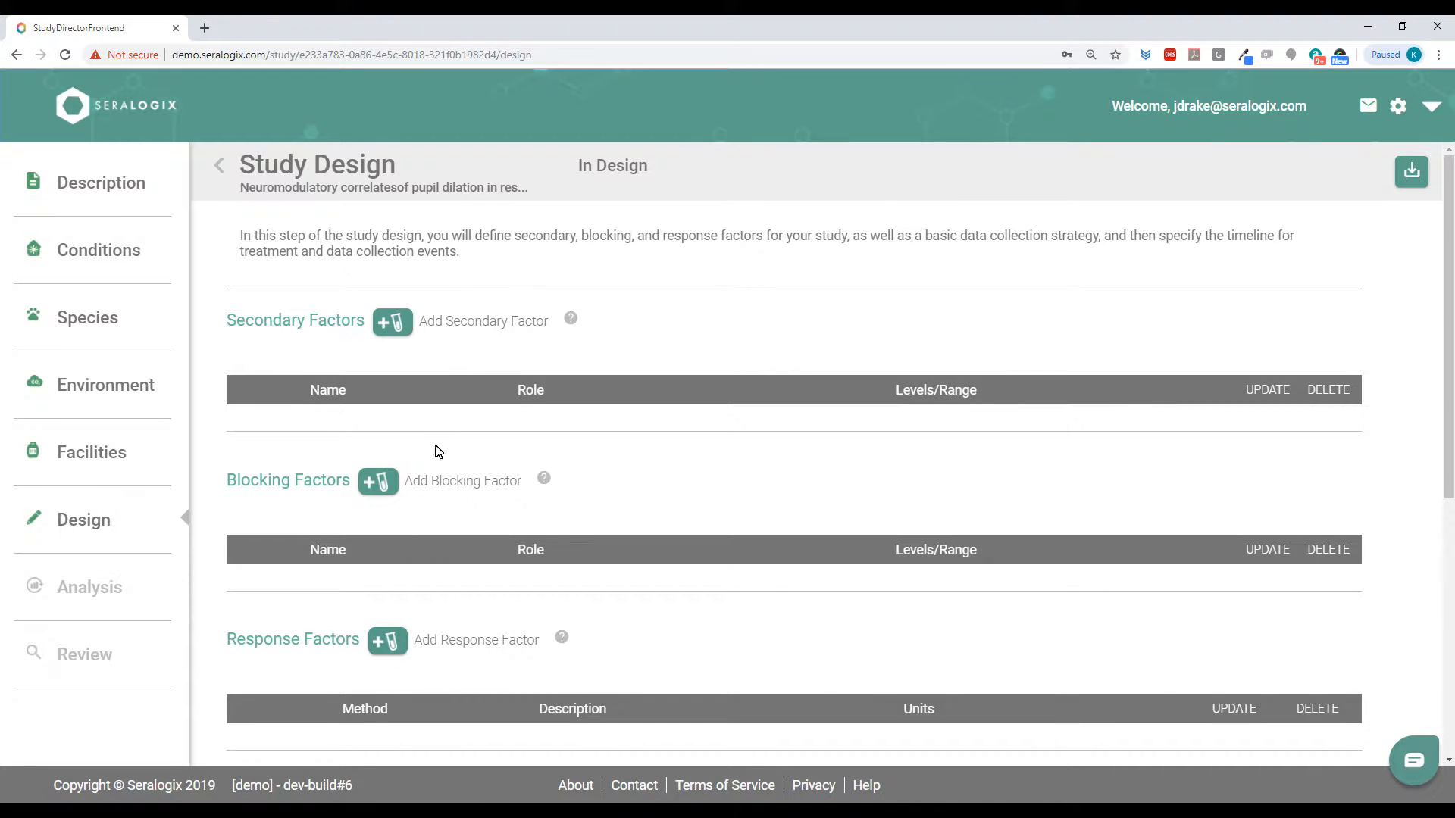
Add a secondary factor named Stress with the Categorical - Ordinal role and two levels, low and high
left_click(392, 322)
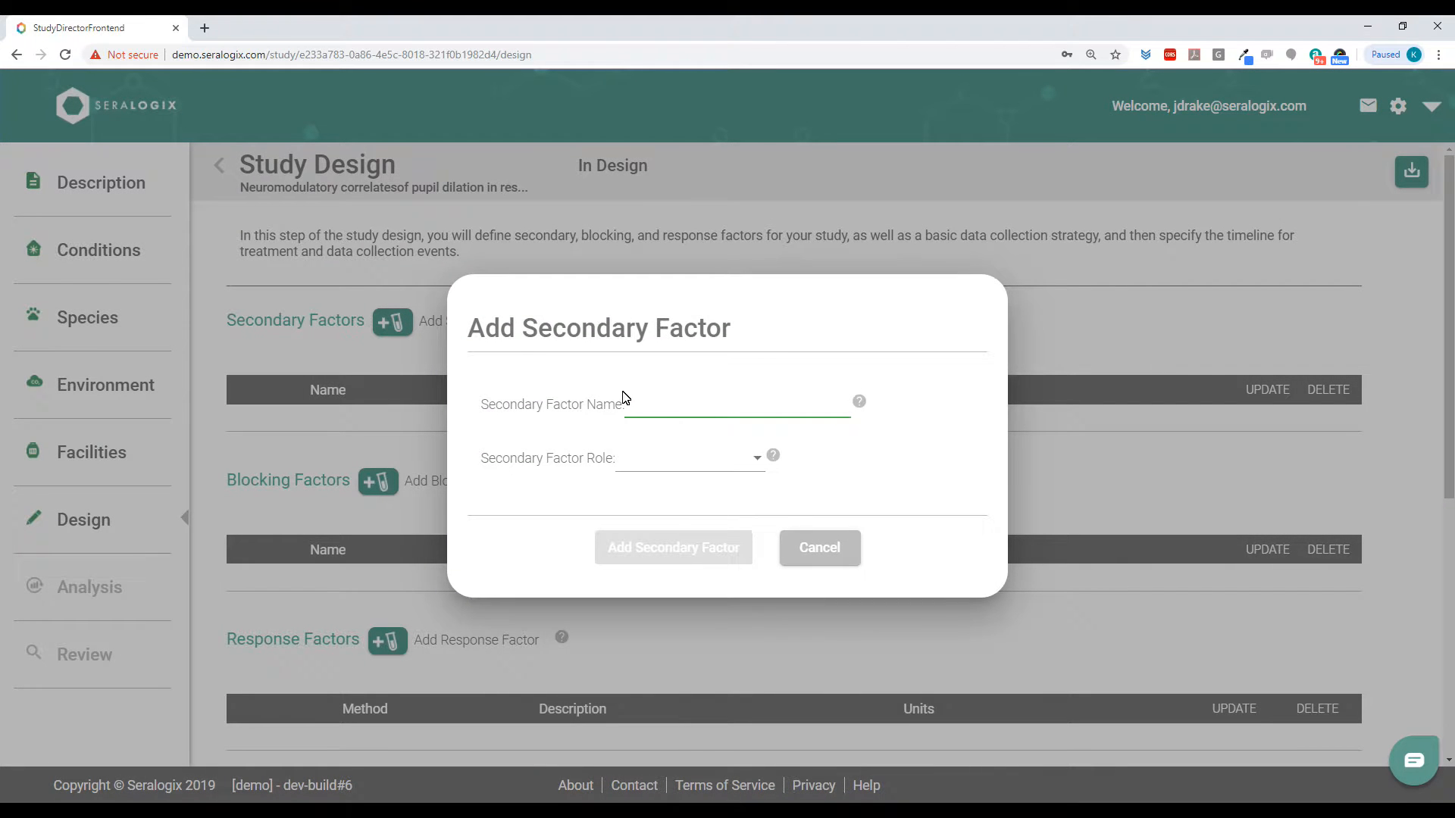
type("Stress")
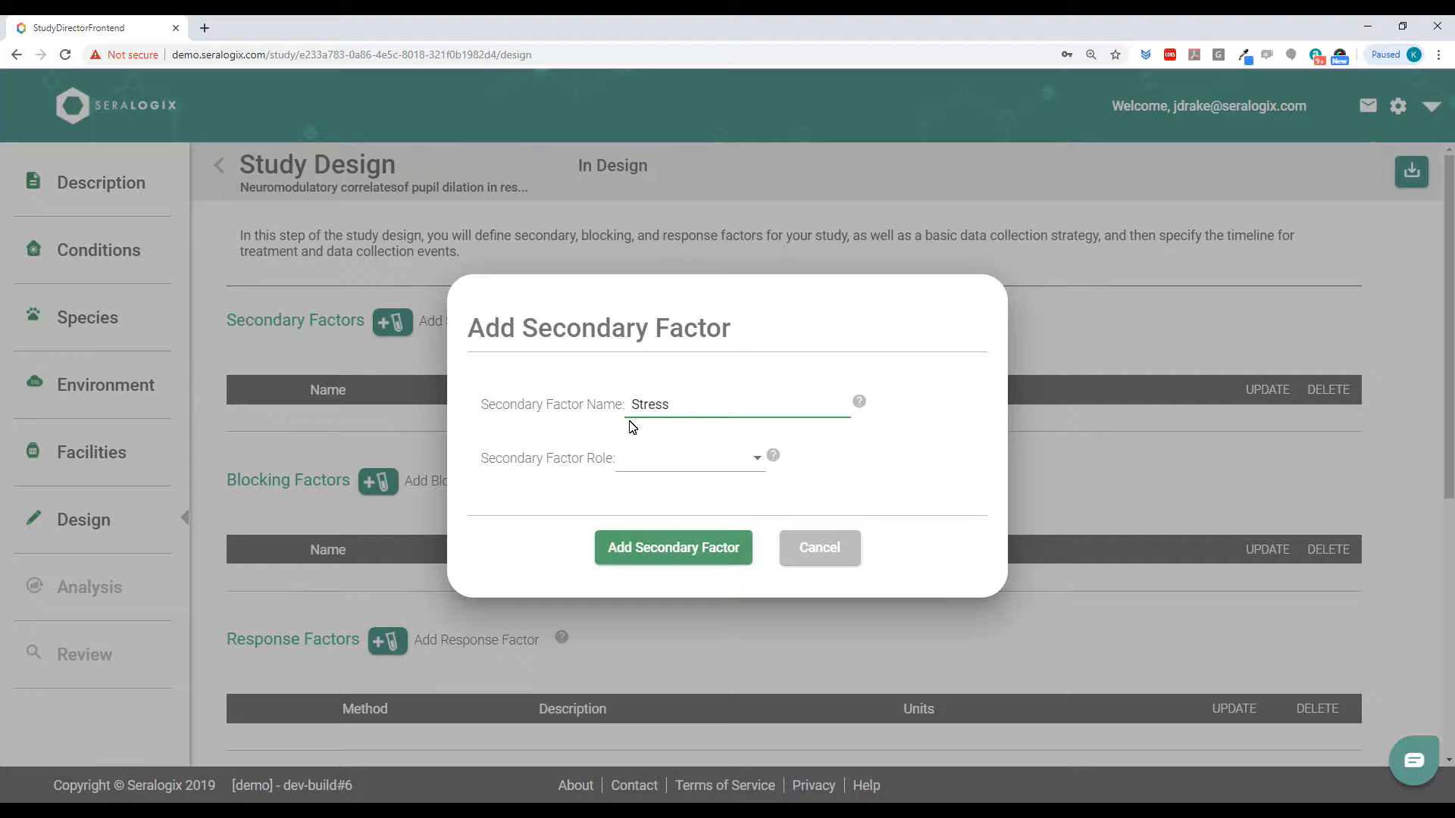
left_click(734, 459)
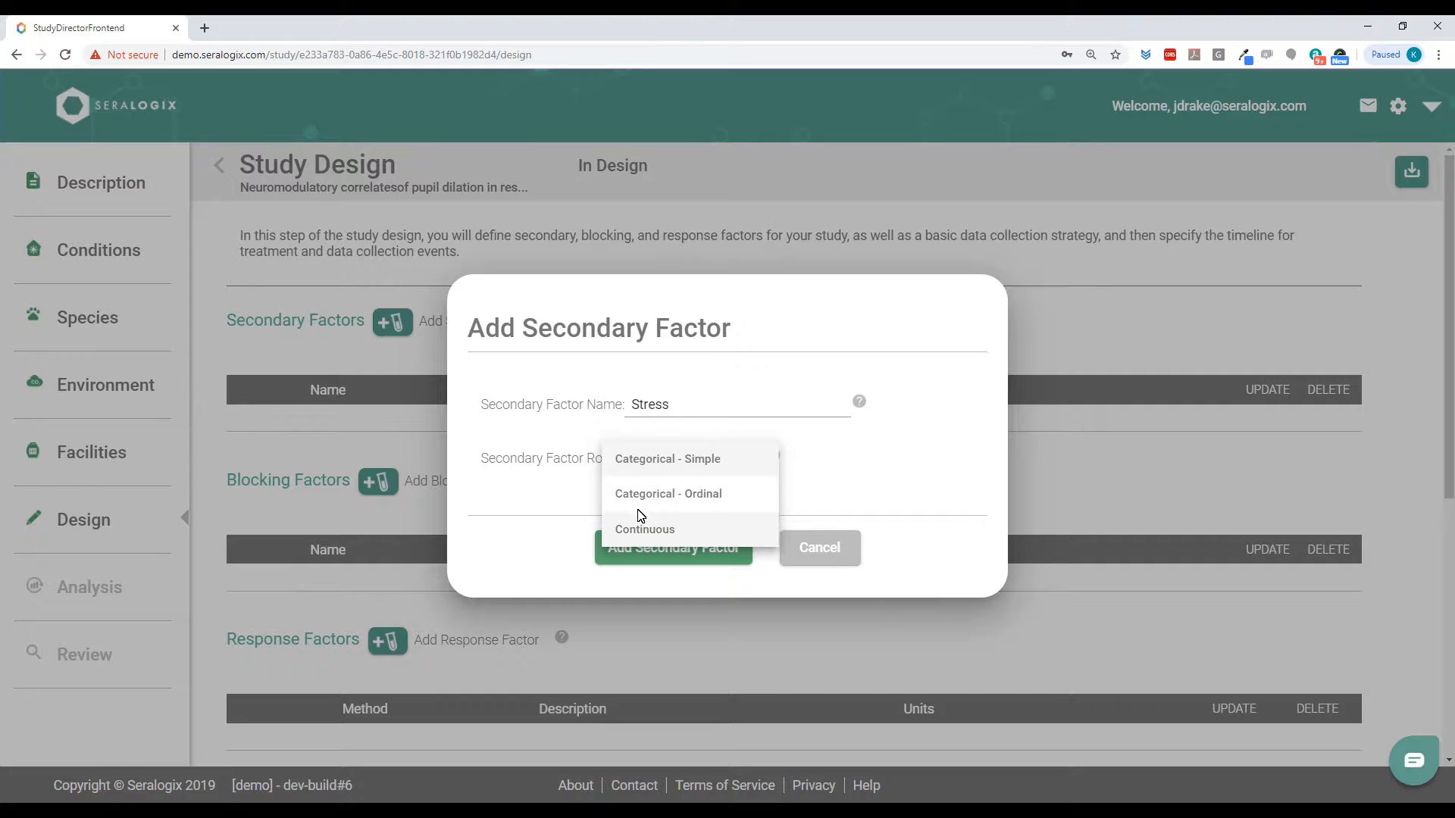
left_click(635, 493)
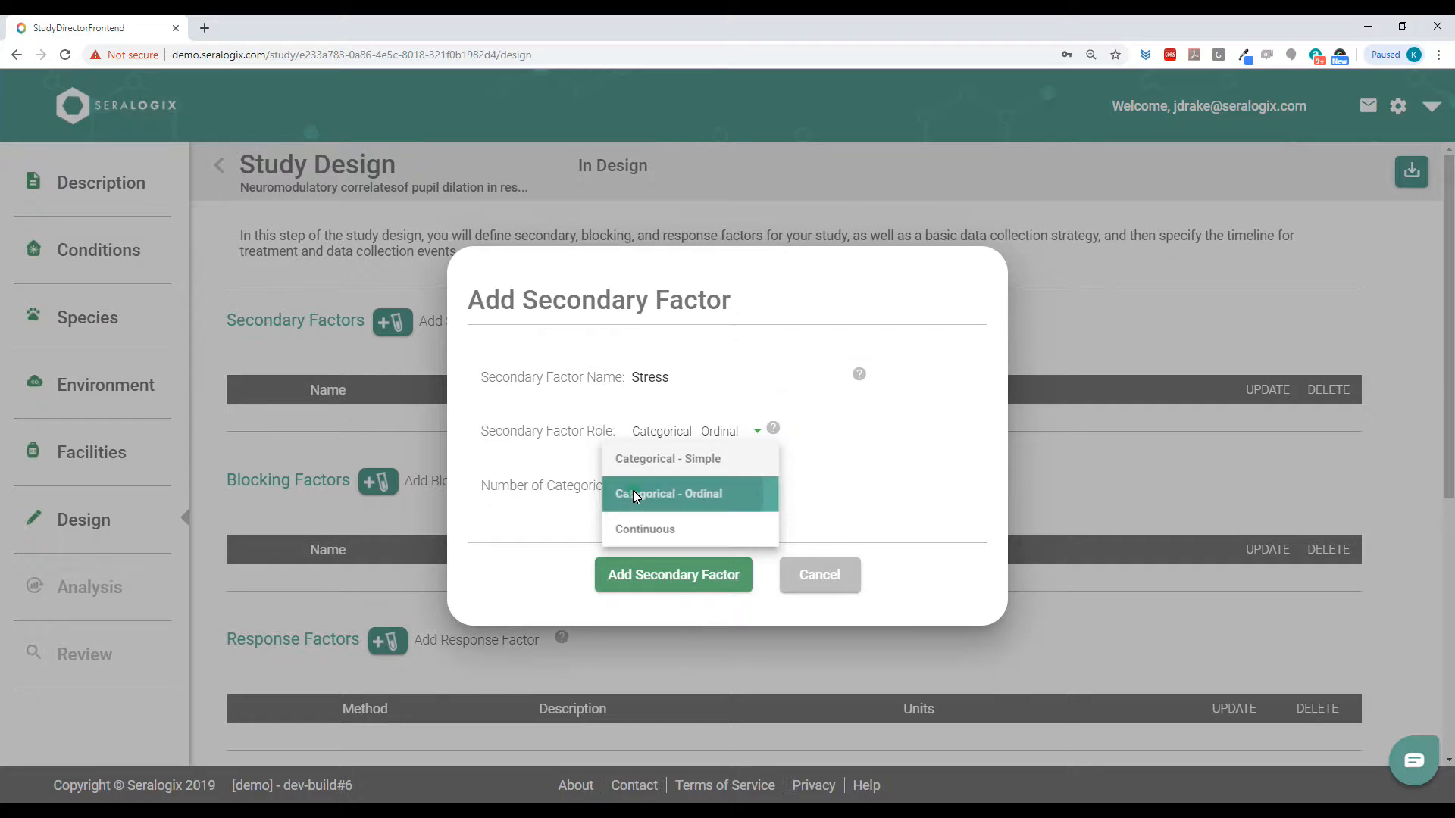
left_click(734, 488)
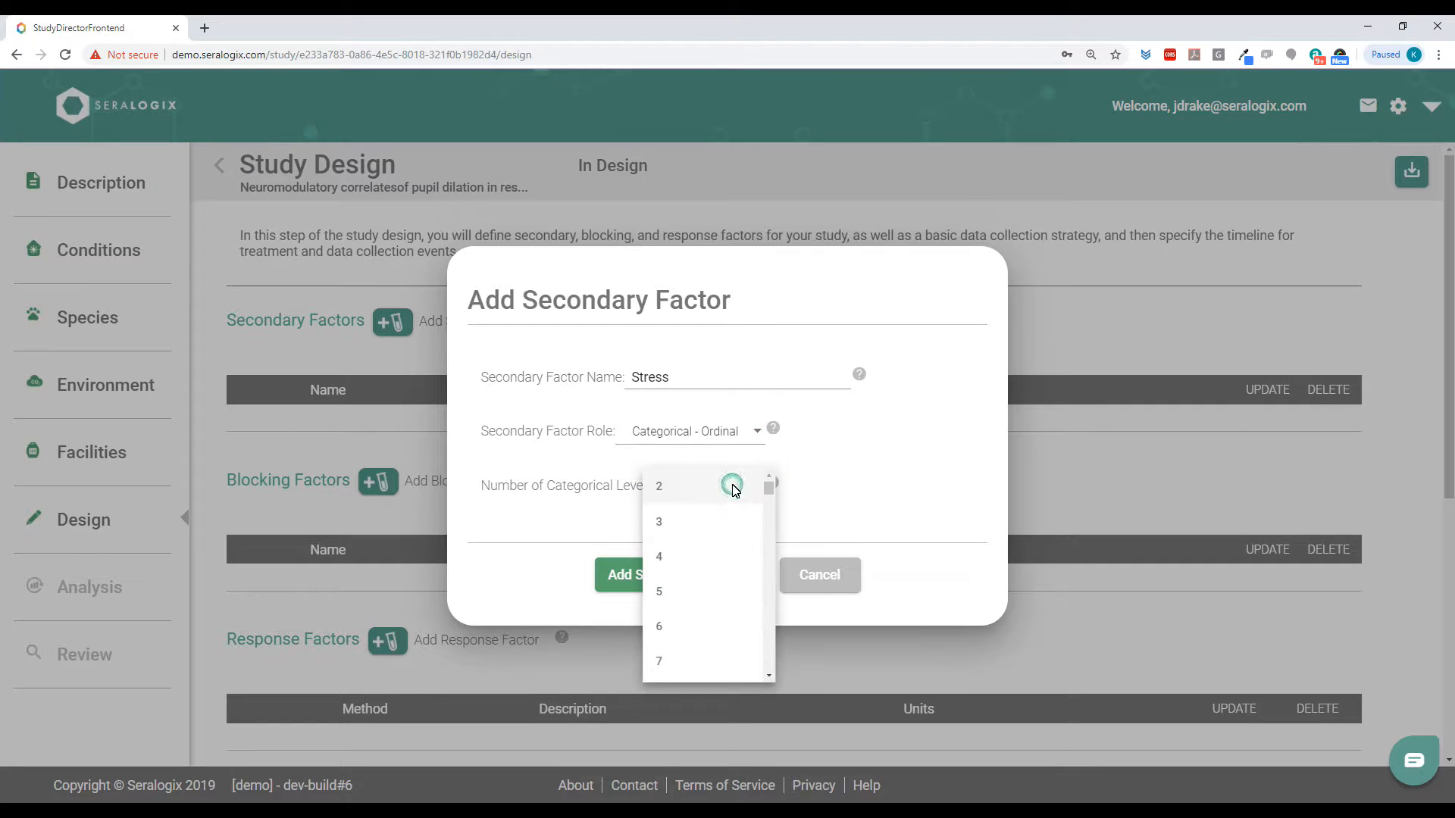
left_click(693, 483)
left_click(553, 513)
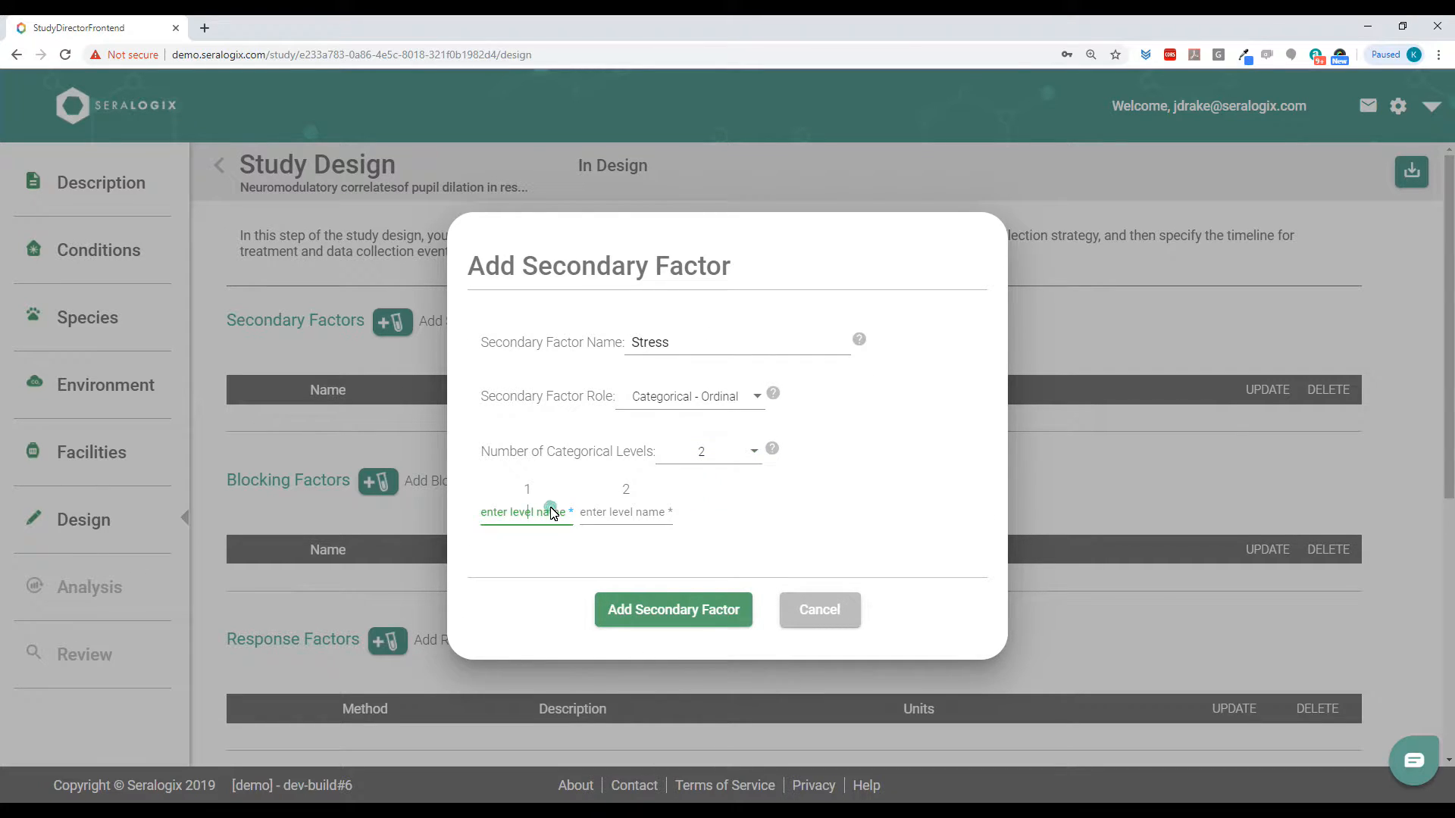
type("low")
key("Tab")
type("high")
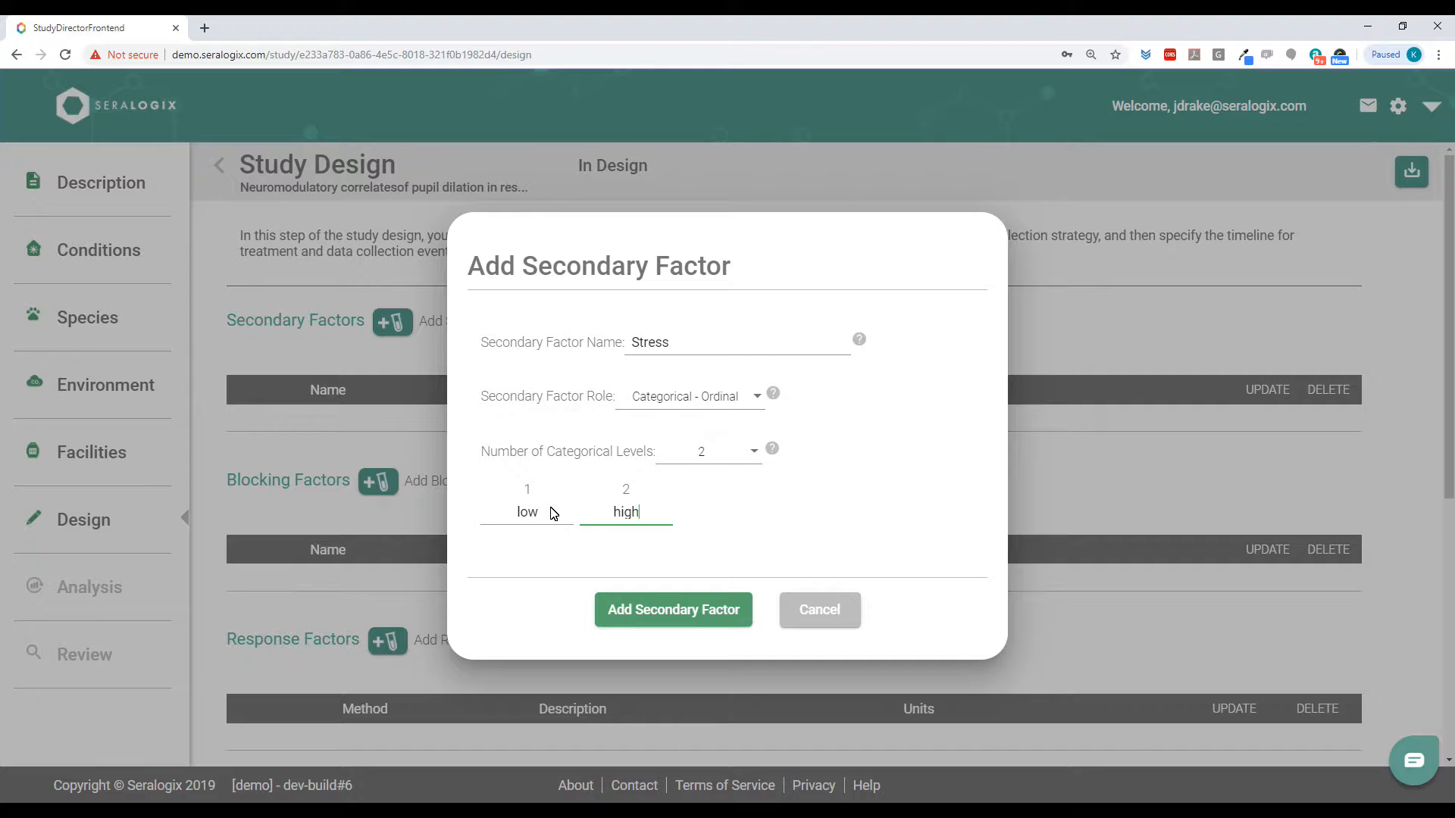
left_click(684, 612)
Add a blocking factor named Sex with the role Sex
scroll(664, 528, "down", 1)
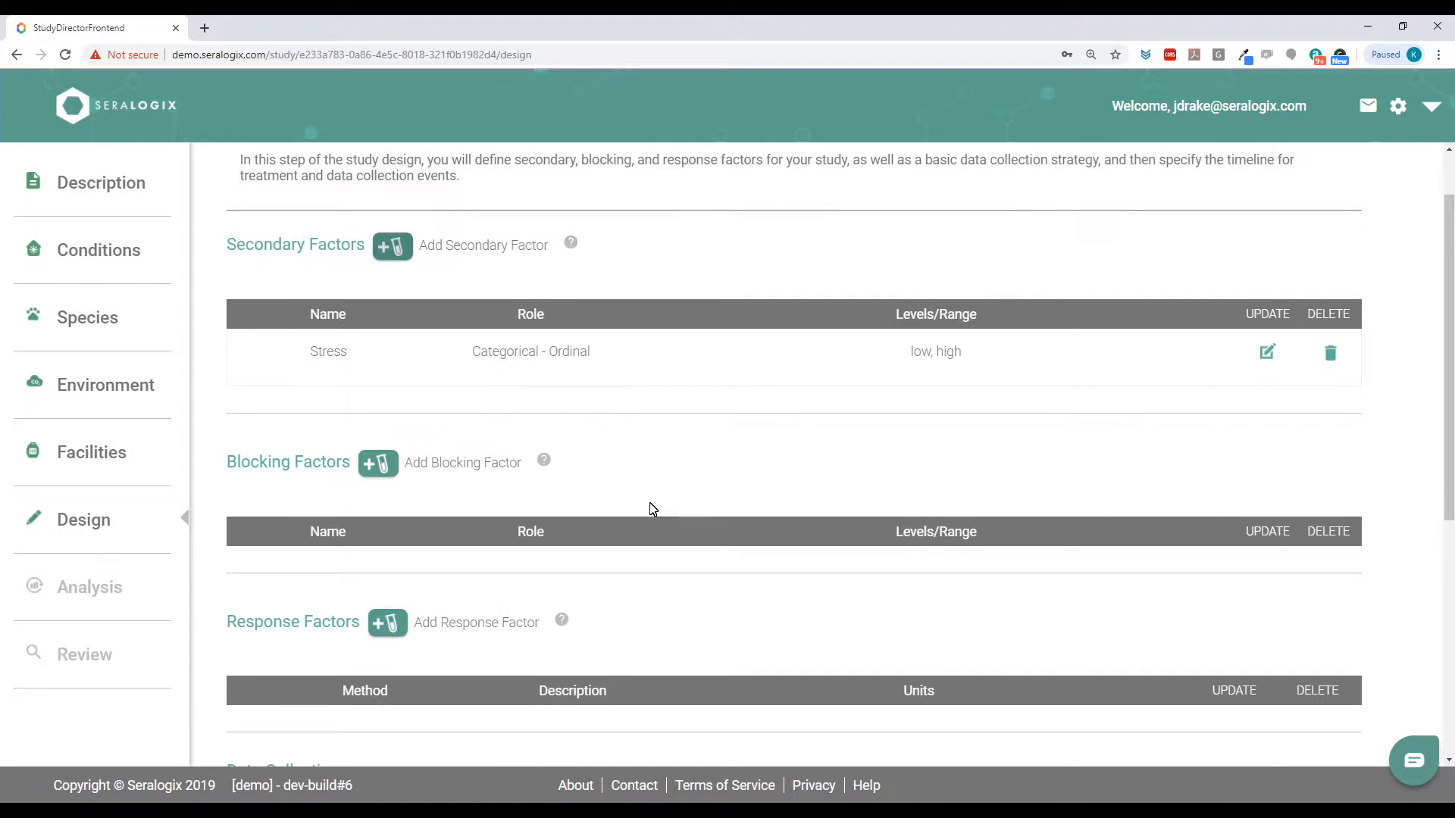
left_click(379, 463)
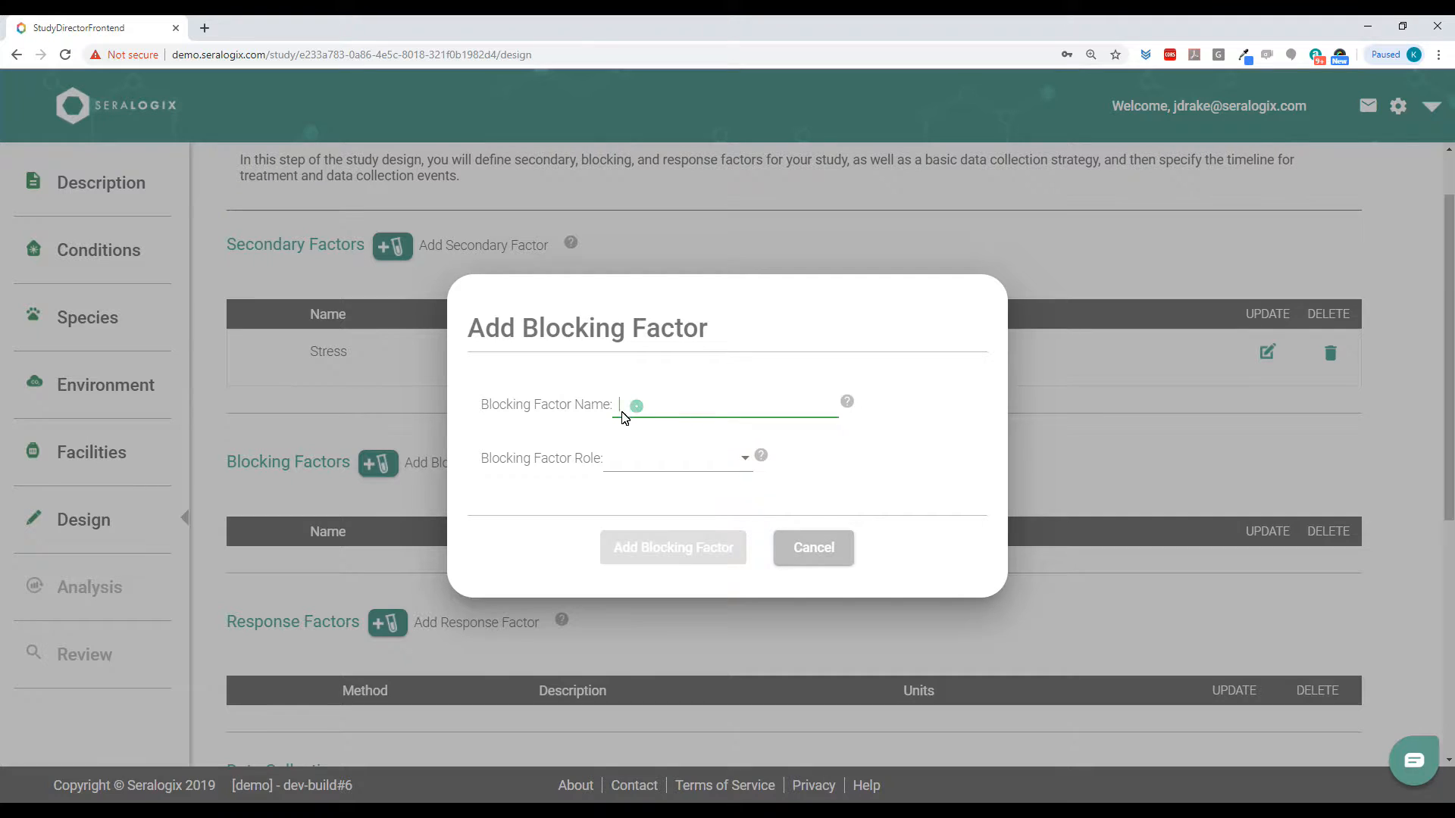
type("Sex")
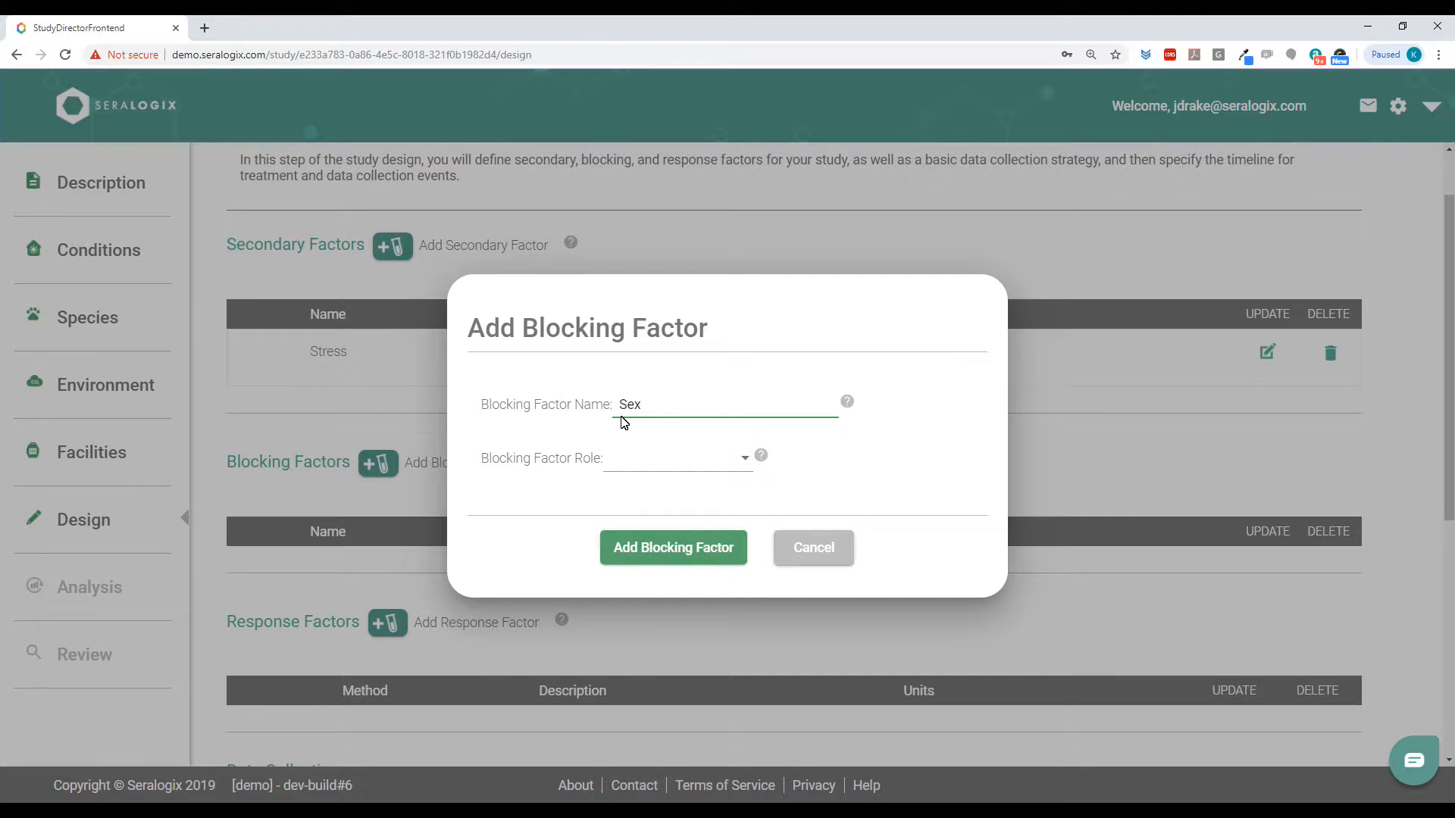
left_click(718, 463)
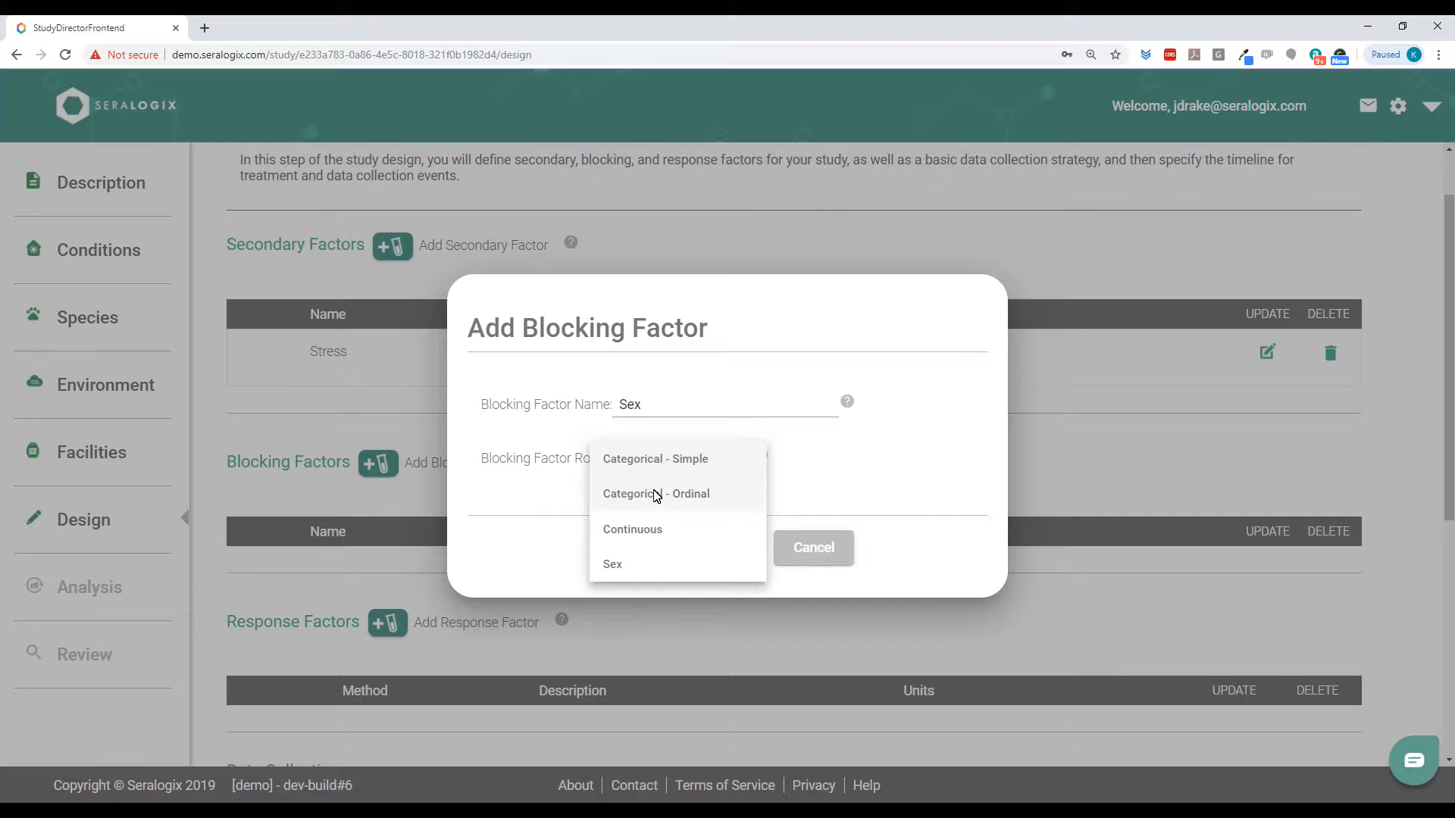
left_click(628, 563)
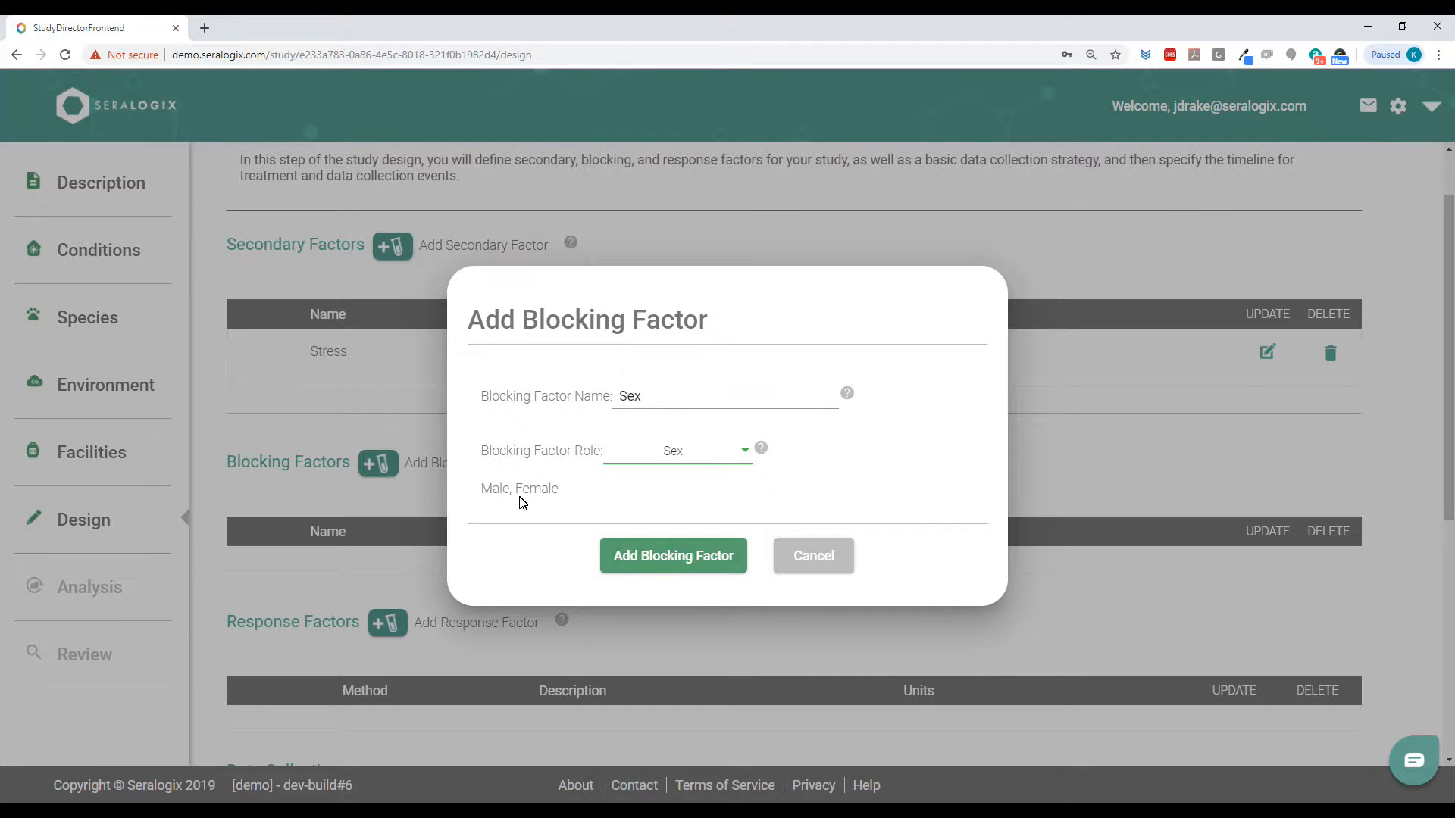
left_click(640, 556)
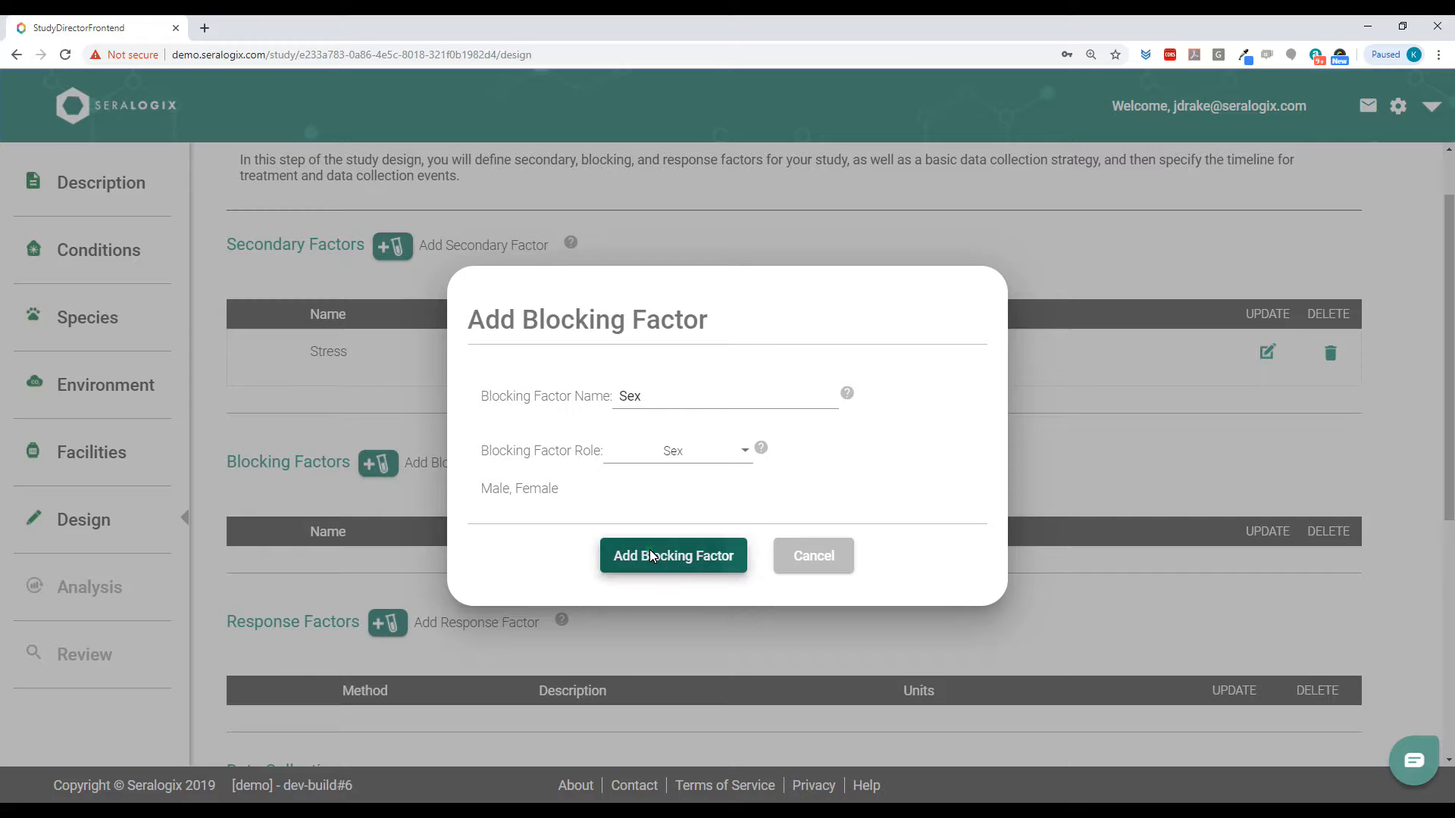
Start a custom response factor of type Continuous for both the Untreated and DrugX Treated groups
scroll(640, 534, "down", 2)
scroll(640, 534, "down", 3)
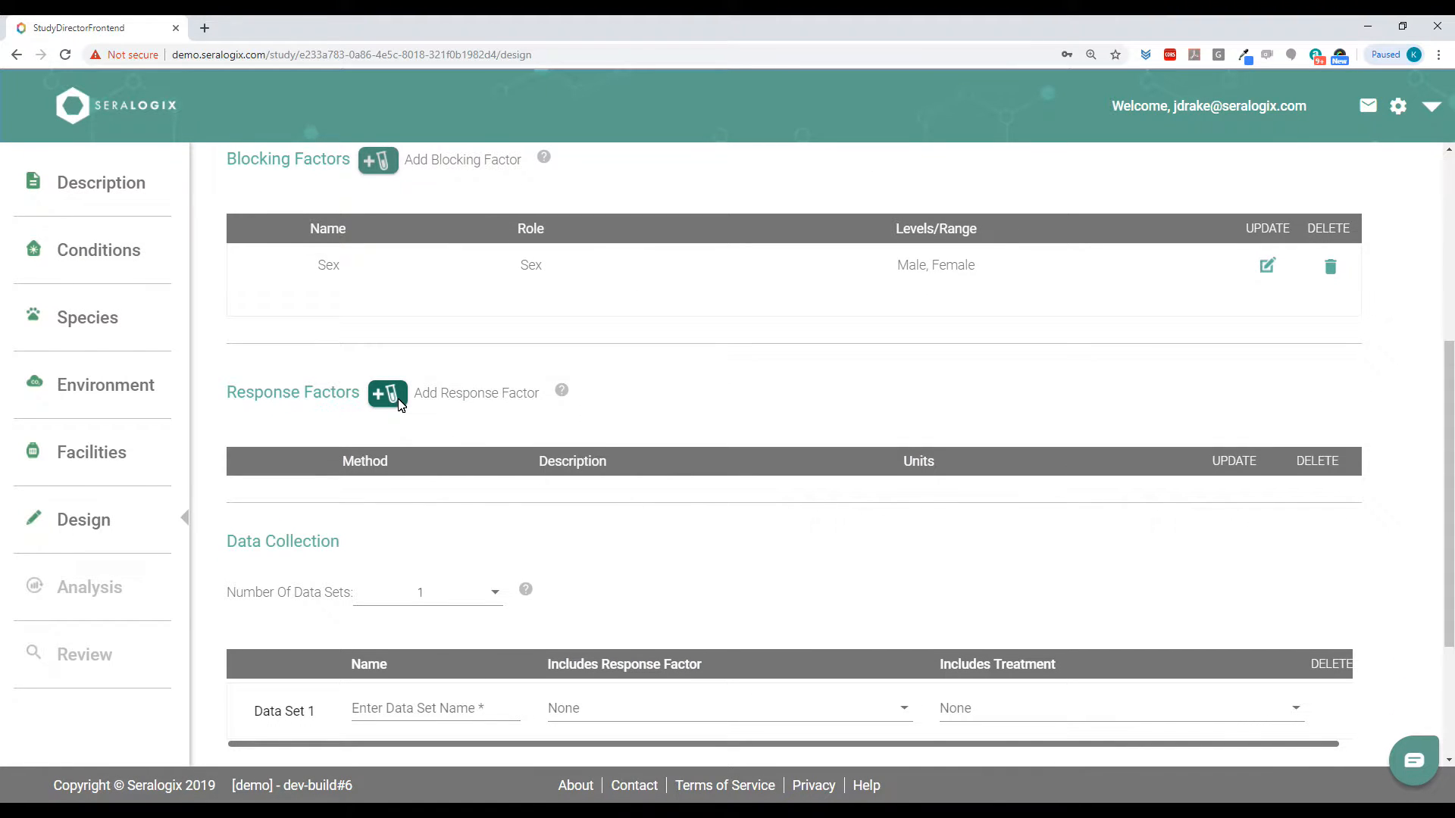
left_click(399, 402)
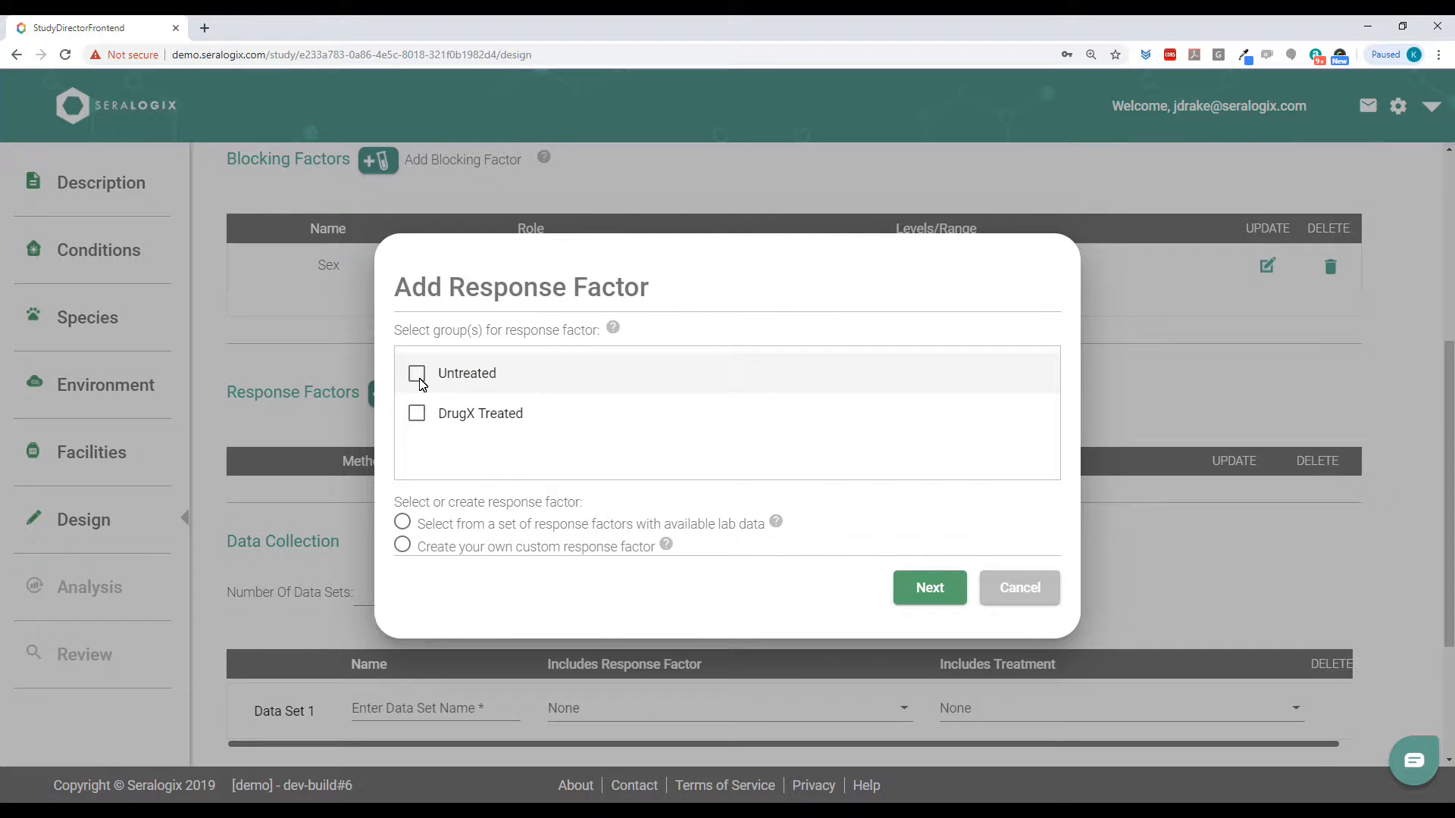
left_click(418, 379)
left_click(417, 413)
left_click(402, 545)
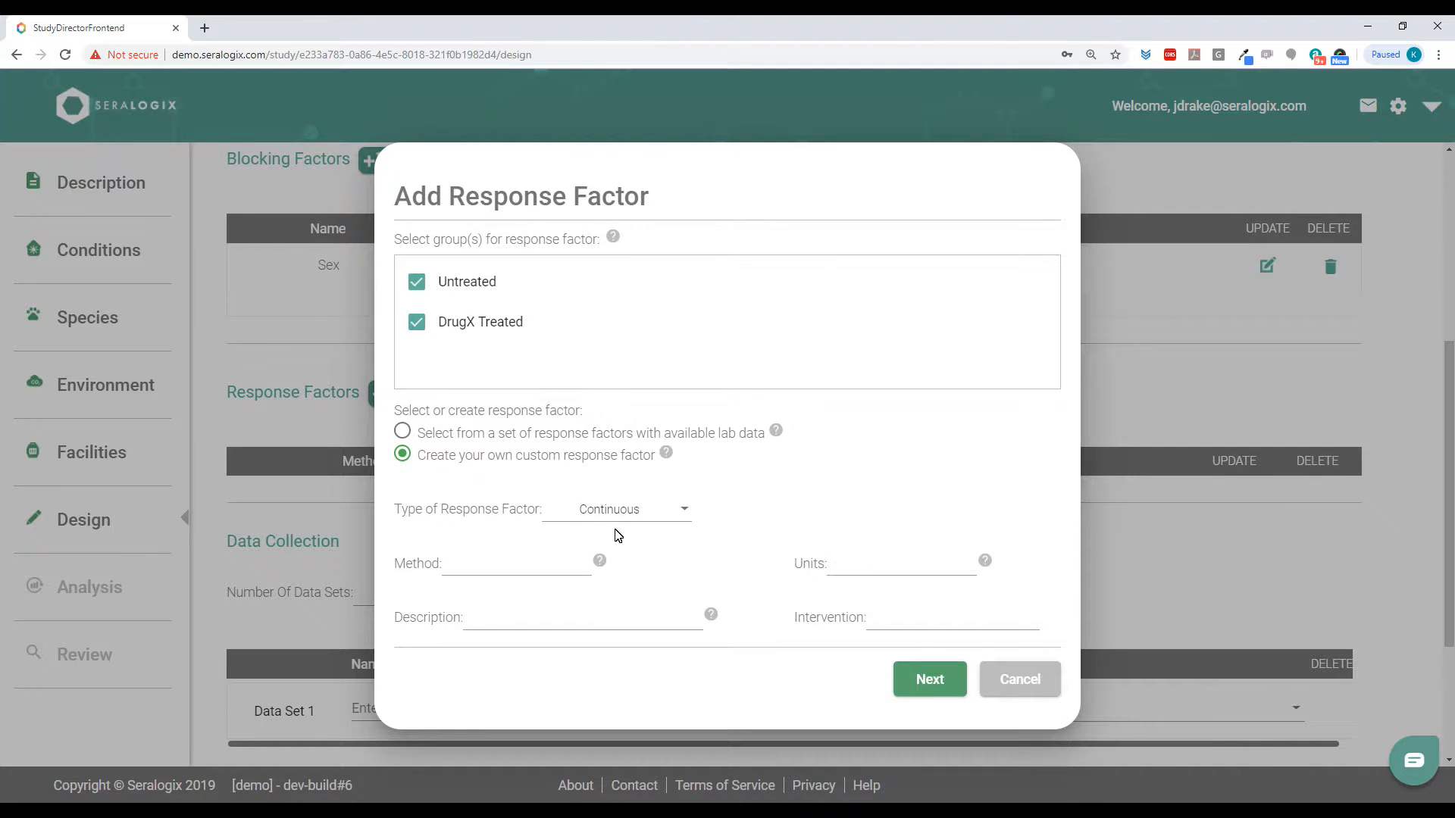
left_click(675, 513)
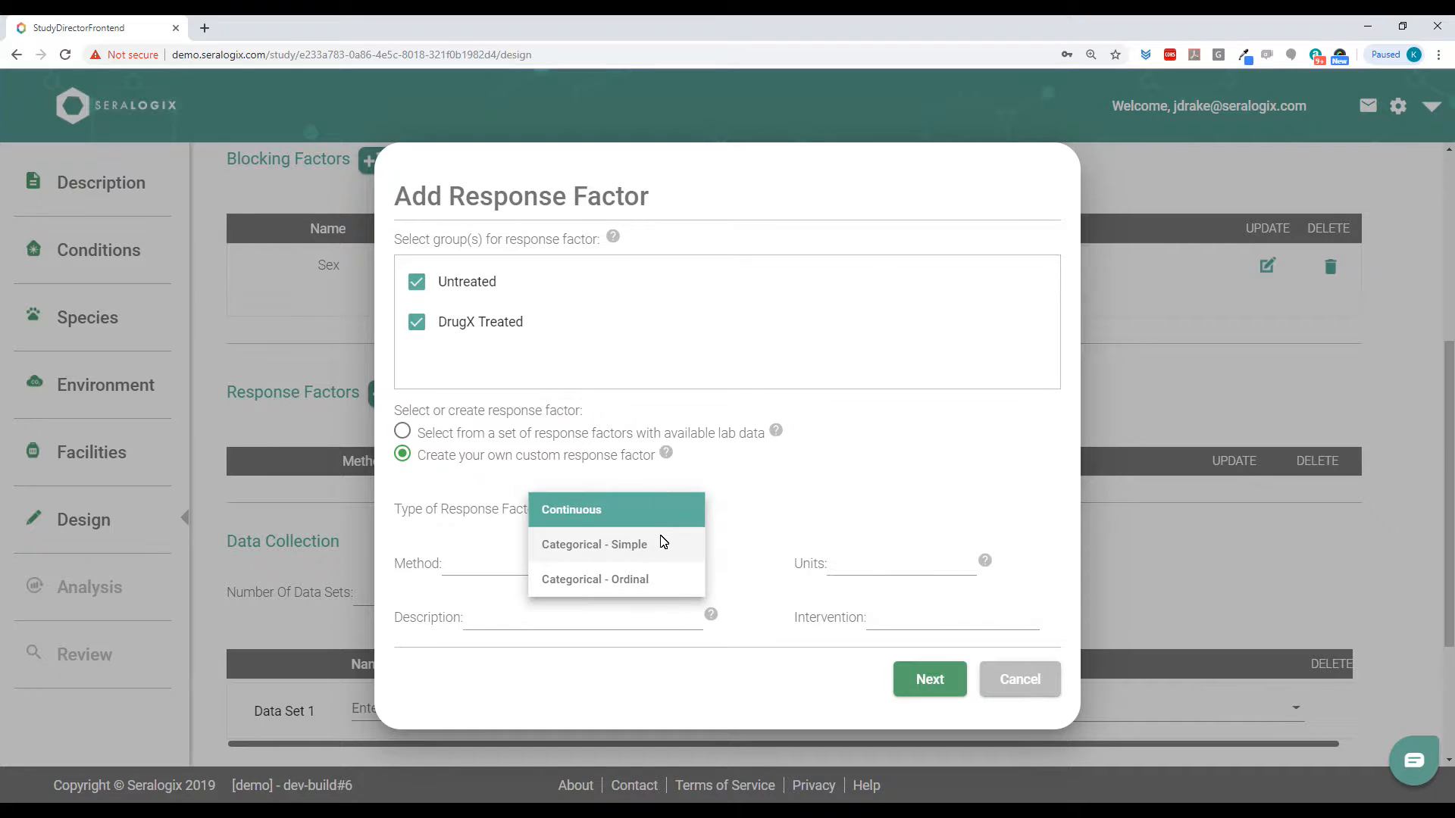
left_click(614, 521)
left_click(677, 513)
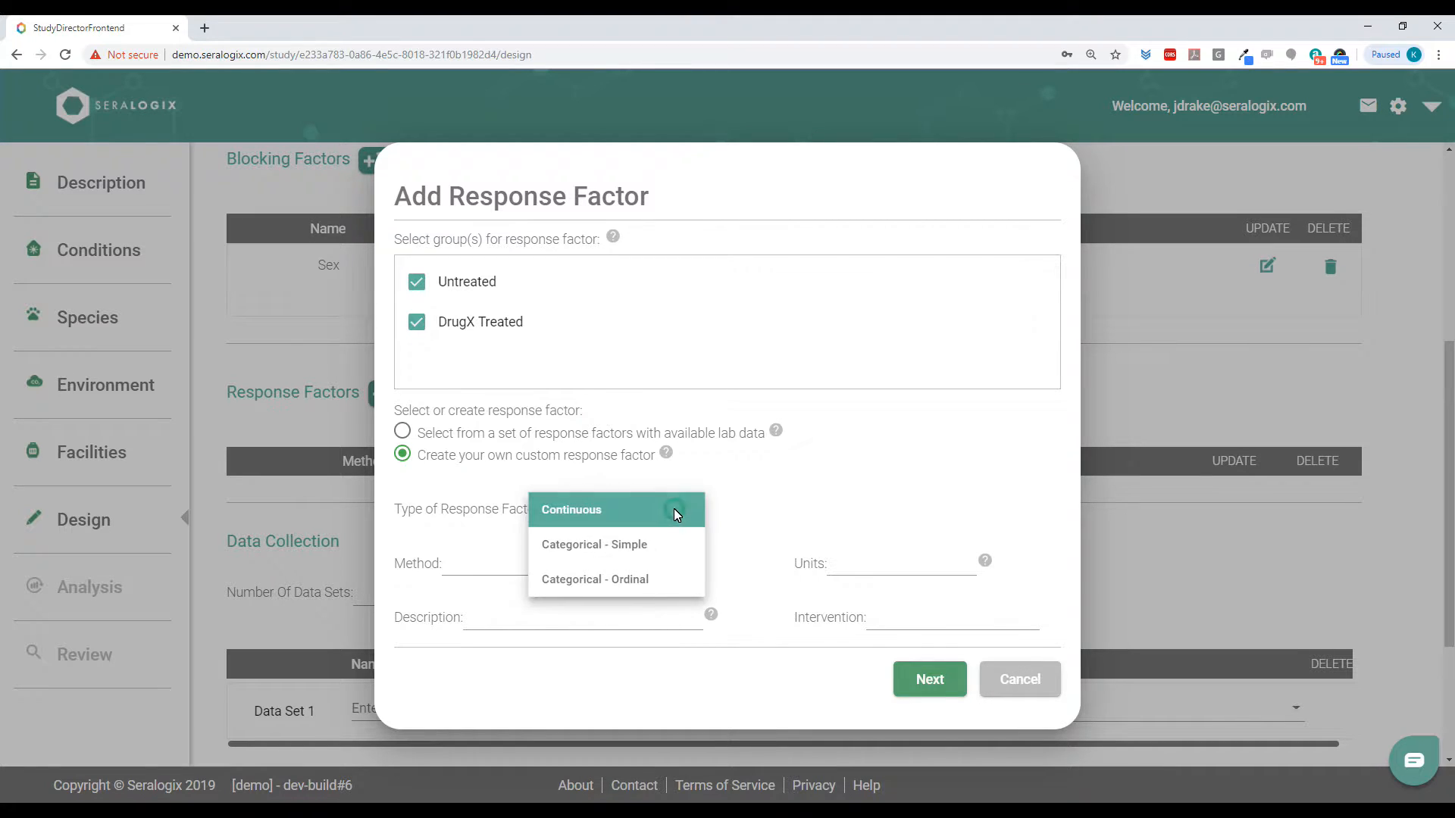
left_click(608, 512)
Describe the response factor with method pupilomentry, description pupil dilation, units mm and a cost of $50 per test
left_click(488, 569)
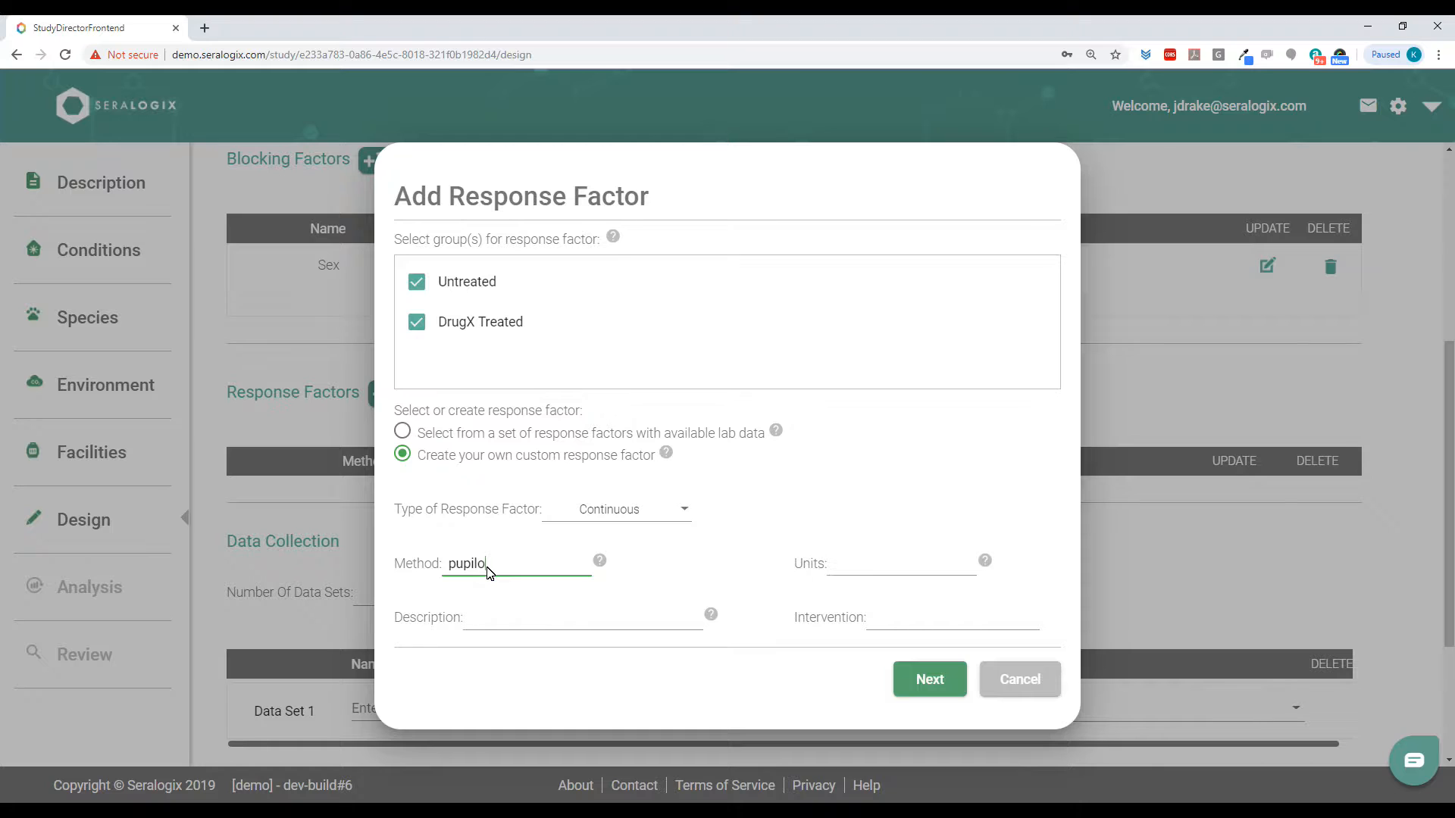
left_click(539, 617)
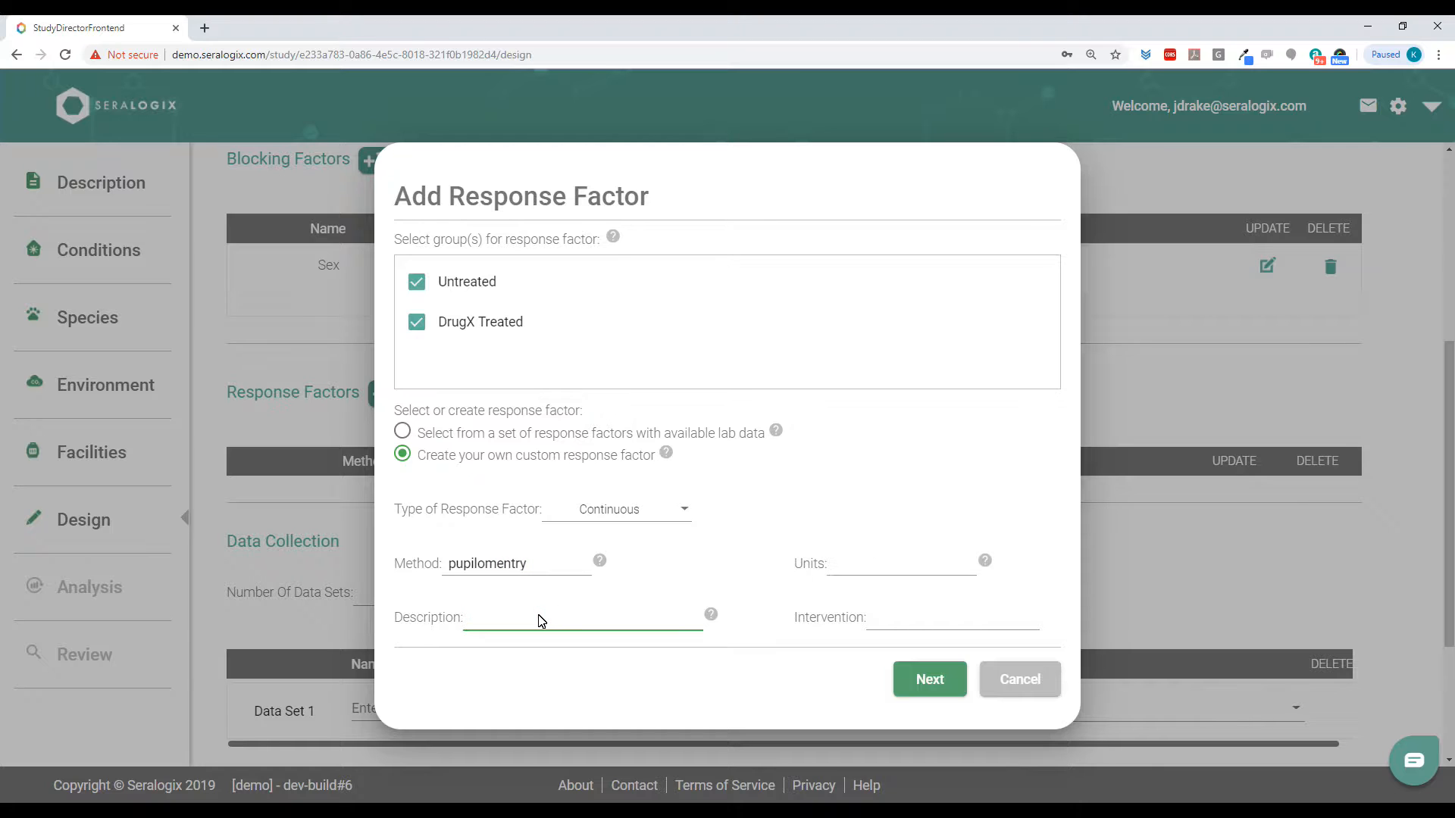
type("pupil dilation")
left_click(867, 570)
type("mm")
left_click(934, 680)
left_click(562, 328)
type("50")
For DrugX Treated males and females, set population means of 5.0 and 4.0, standard deviations of 1, and target means of 6.9 and 5.8
left_click(736, 489)
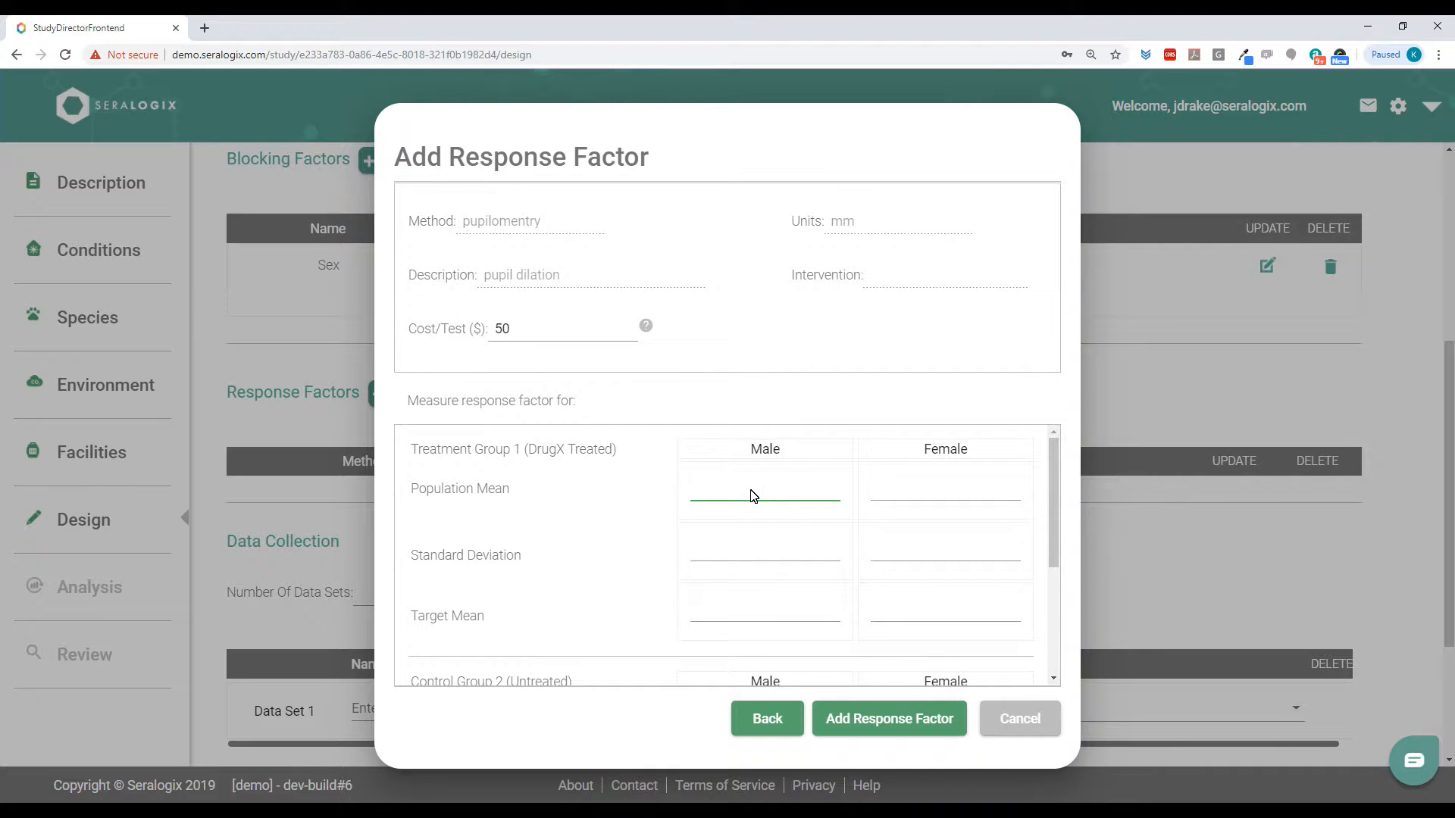
left_click(918, 500)
left_click(808, 560)
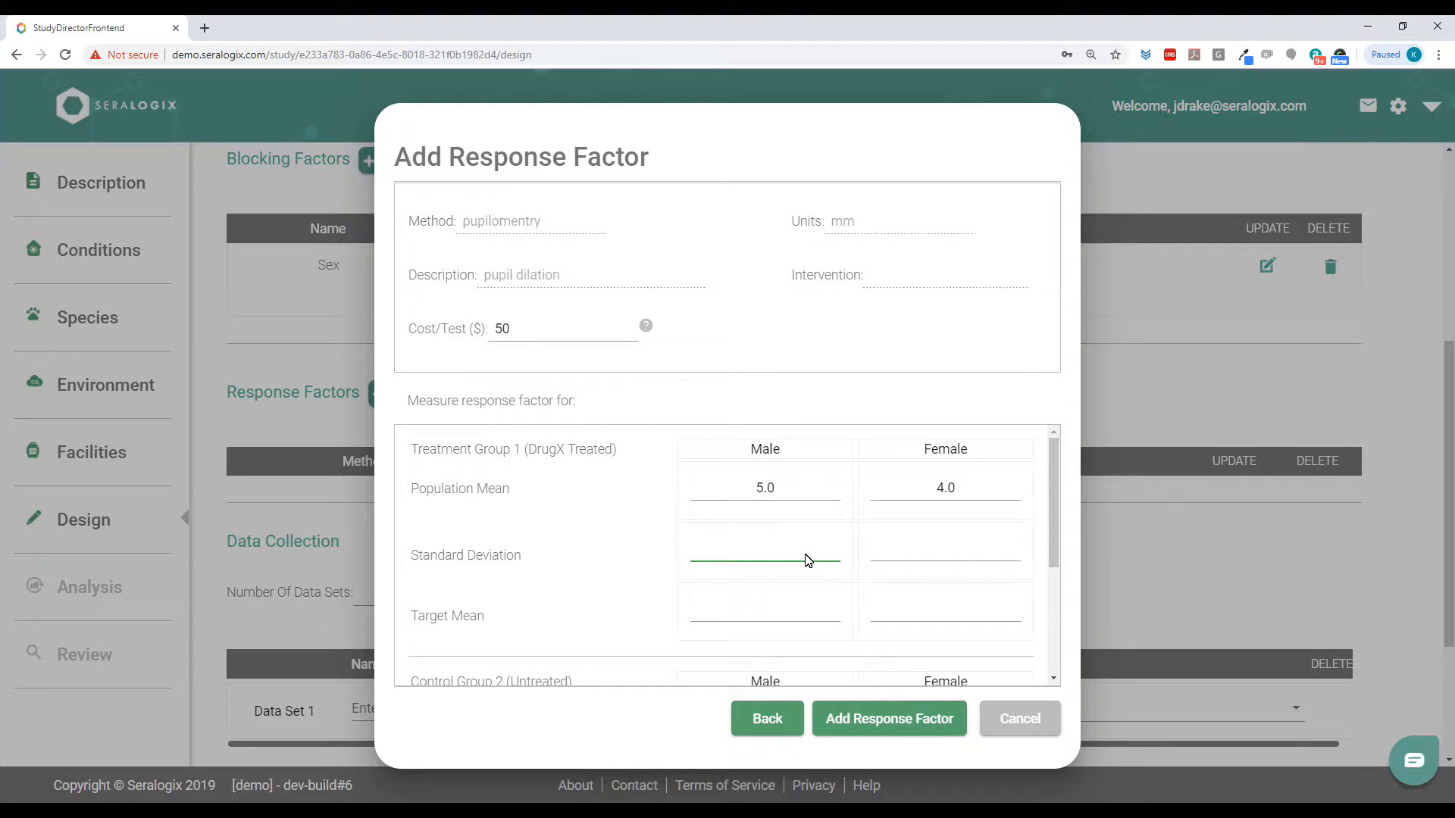
left_click(943, 552)
type("1")
left_click(795, 613)
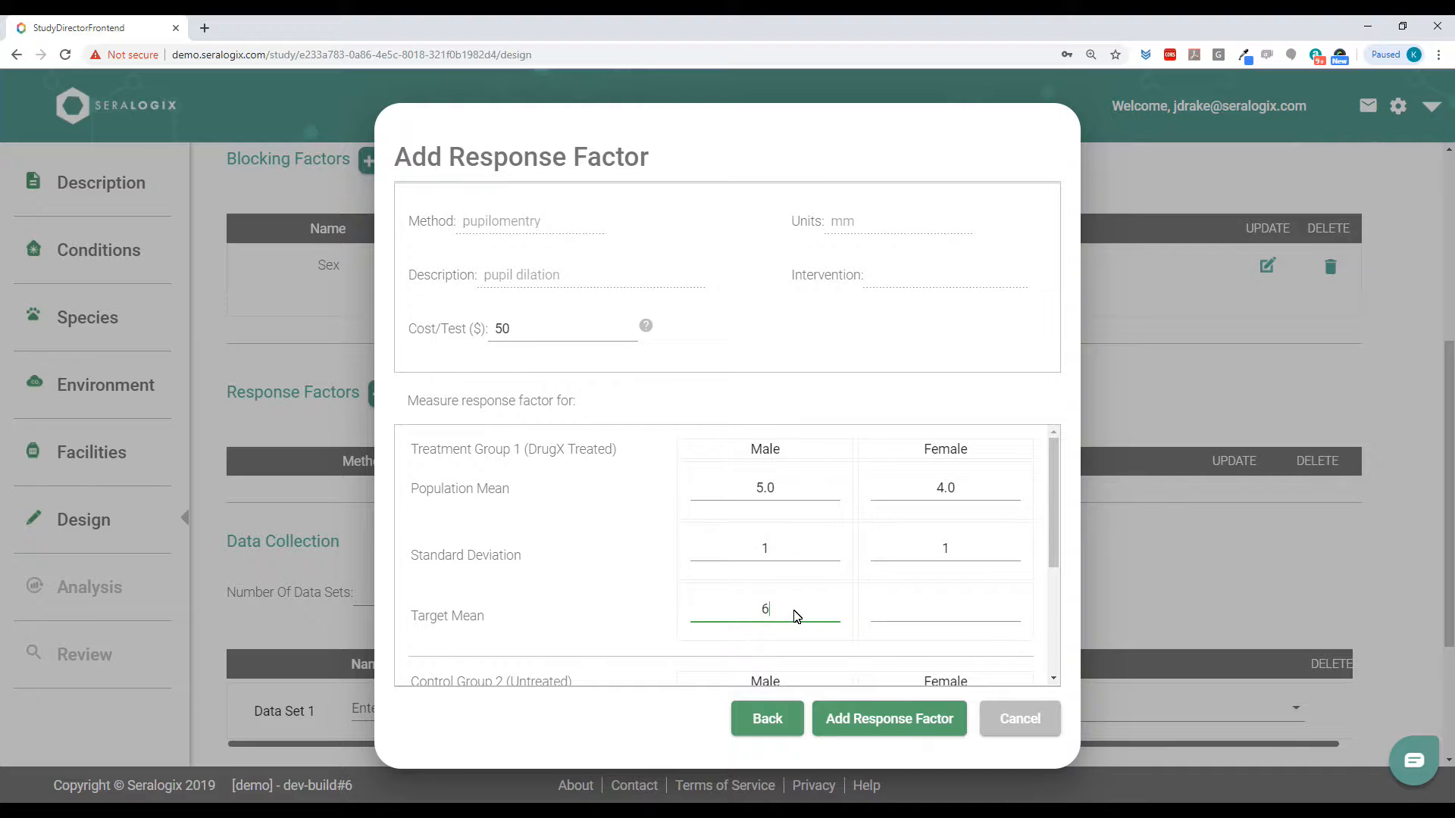
left_click(965, 619)
type("5.8")
Fill in the Untreated group's statistics, with population means of 5.0 male and 4.0 female and a male standard deviation of 1, and add the response factor
scroll(883, 569, "down", 2)
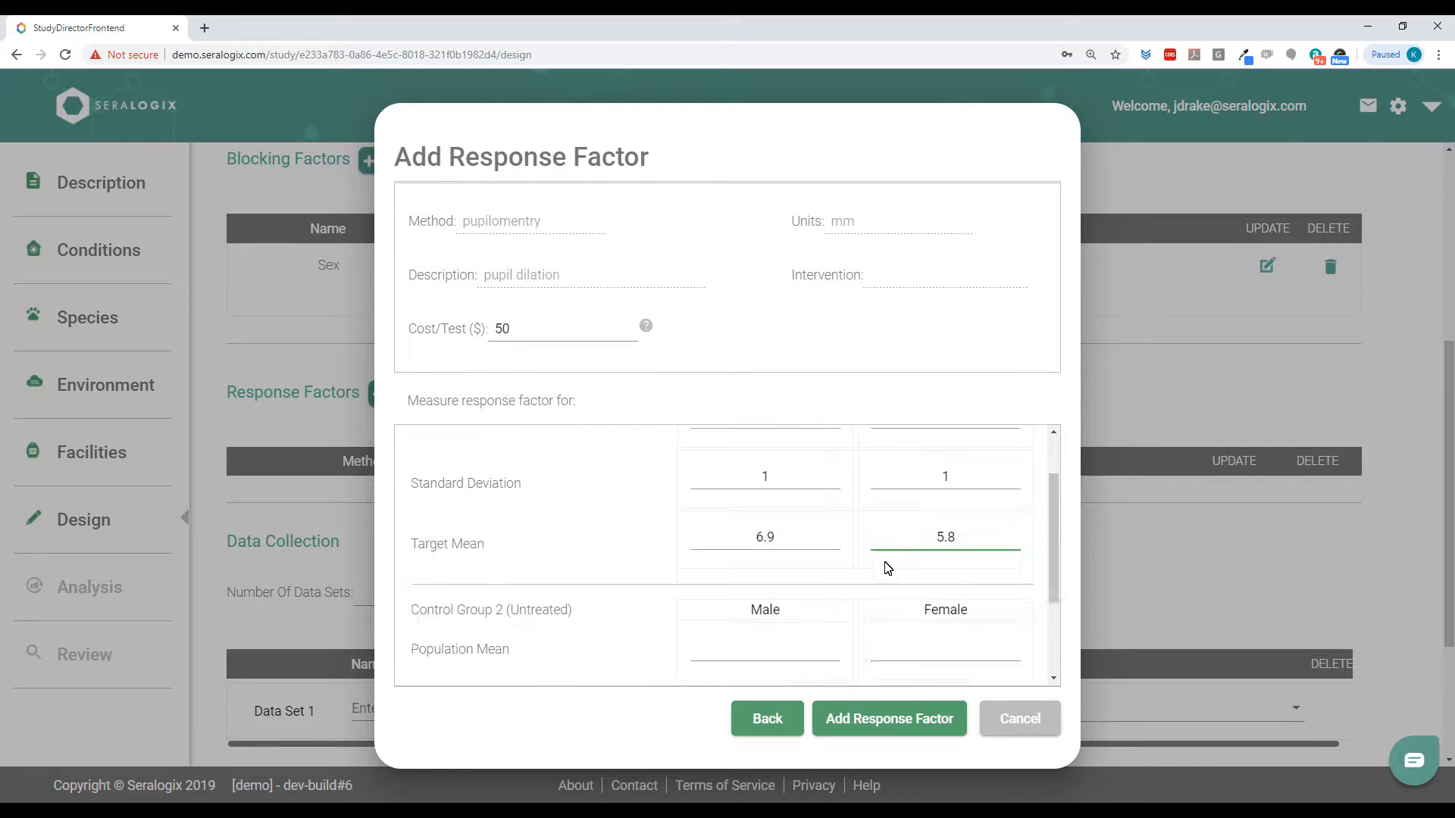
left_click(749, 575)
scroll(749, 575, "up", 2)
scroll(756, 574, "down", 2)
type("5.0")
key("Tab")
type("1")
key("Tab")
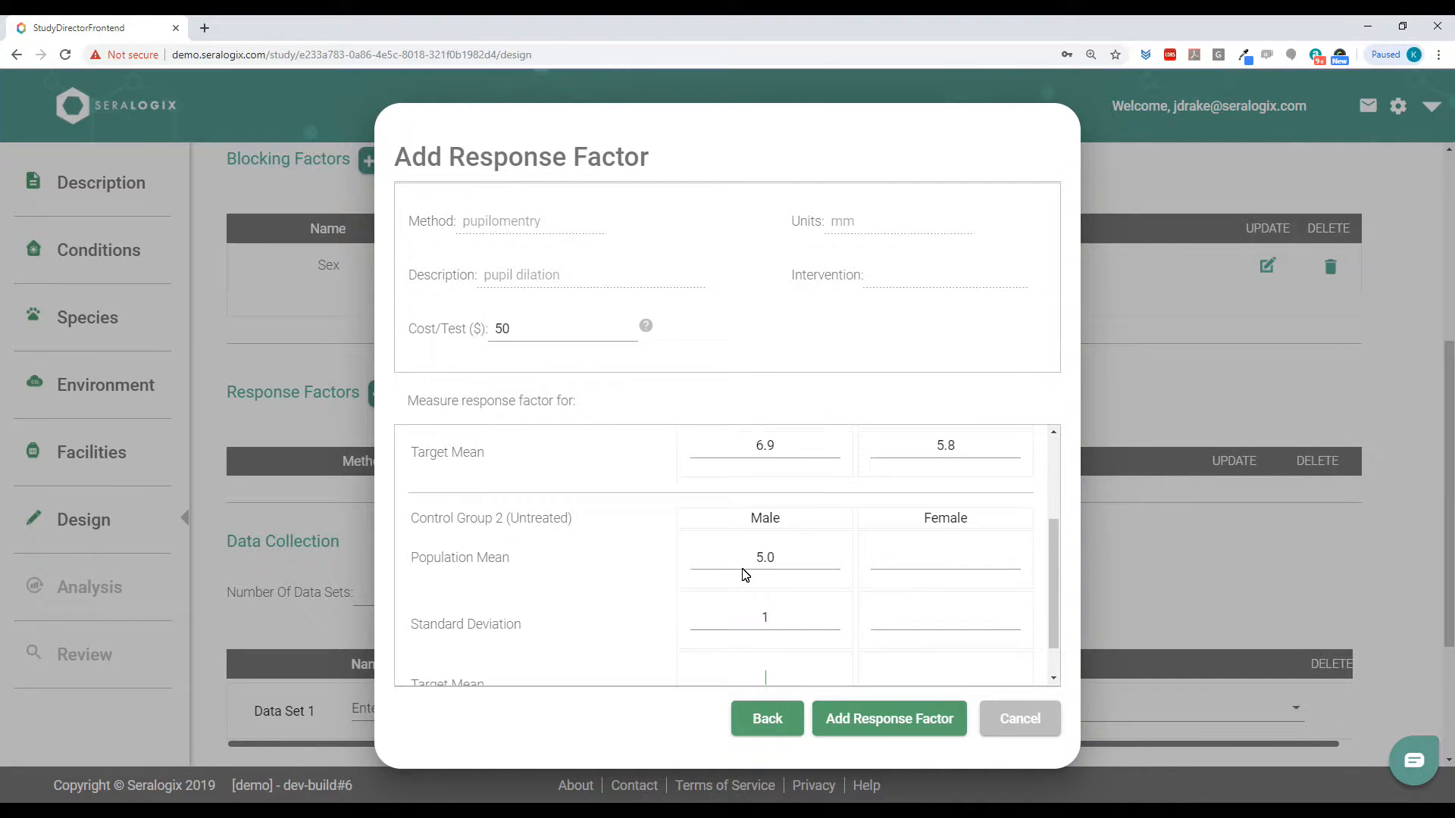
key("Tab")
type("4.0")
key("Tab")
key("Tab")
type("4")
left_click(897, 724)
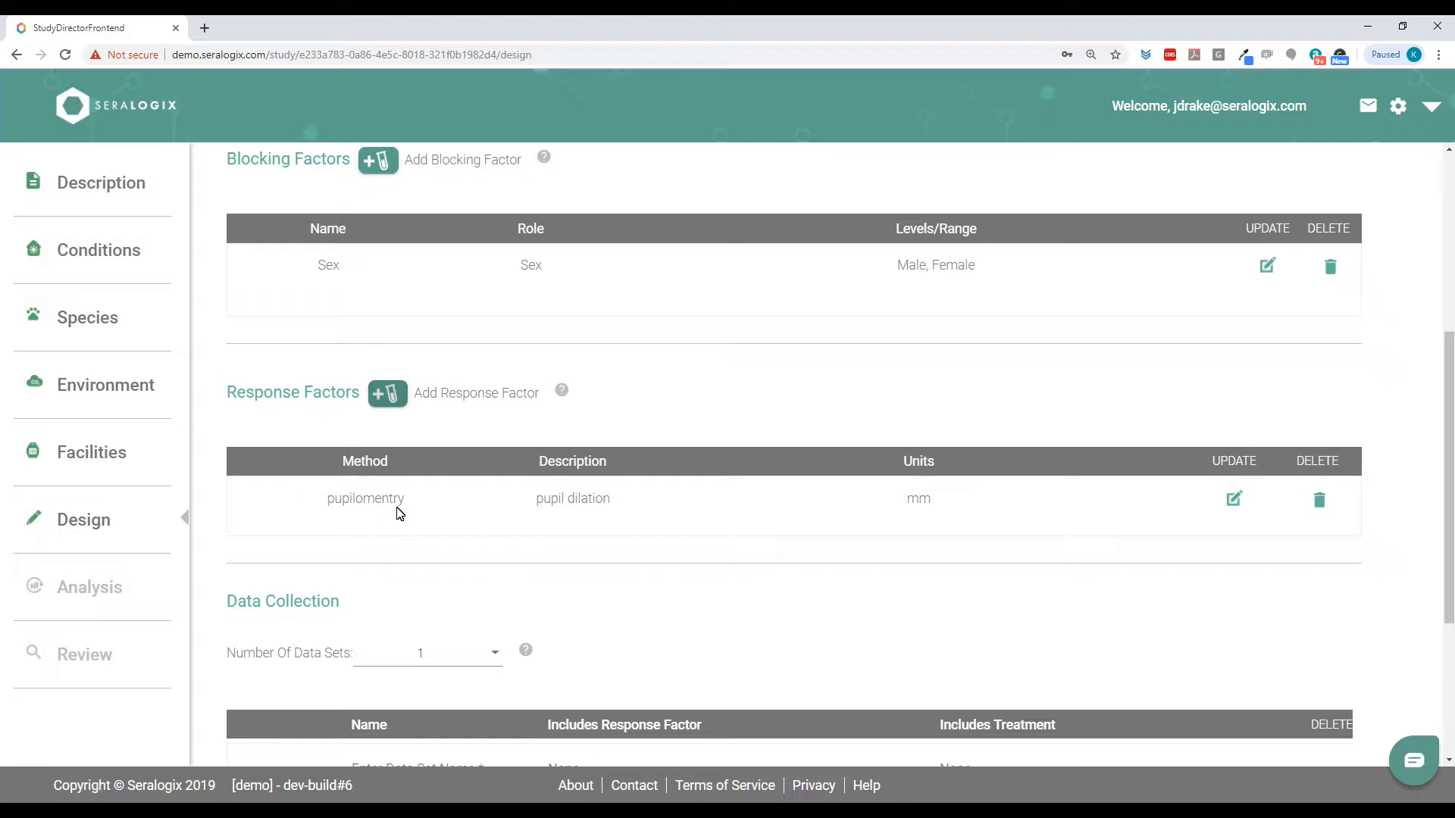
Keep one data set in the data collection, name it DataSet1 Common, and include the pupil dilation response factor
scroll(402, 627, "down", 1)
left_click(425, 583)
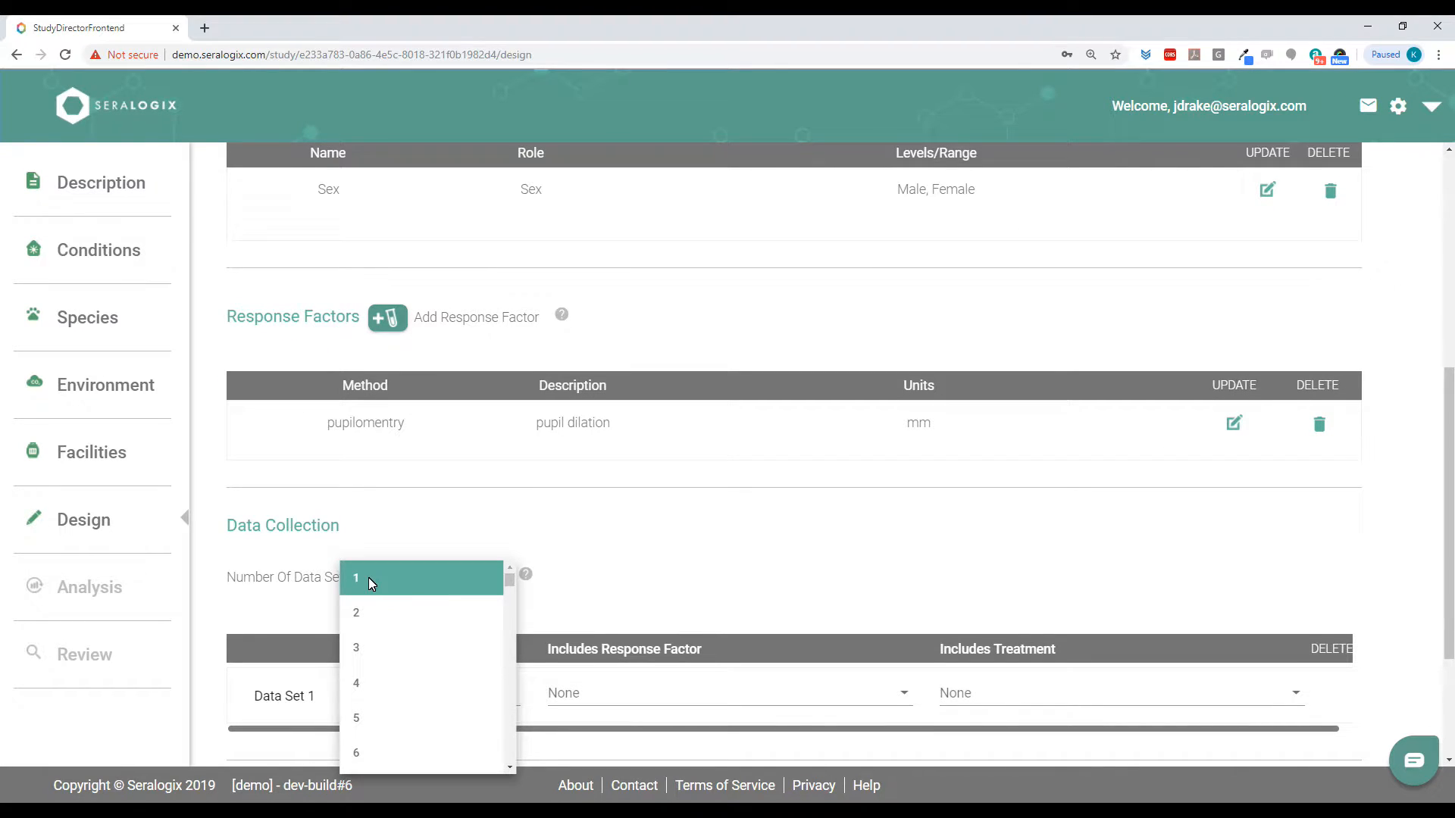
left_click(368, 585)
left_click(408, 697)
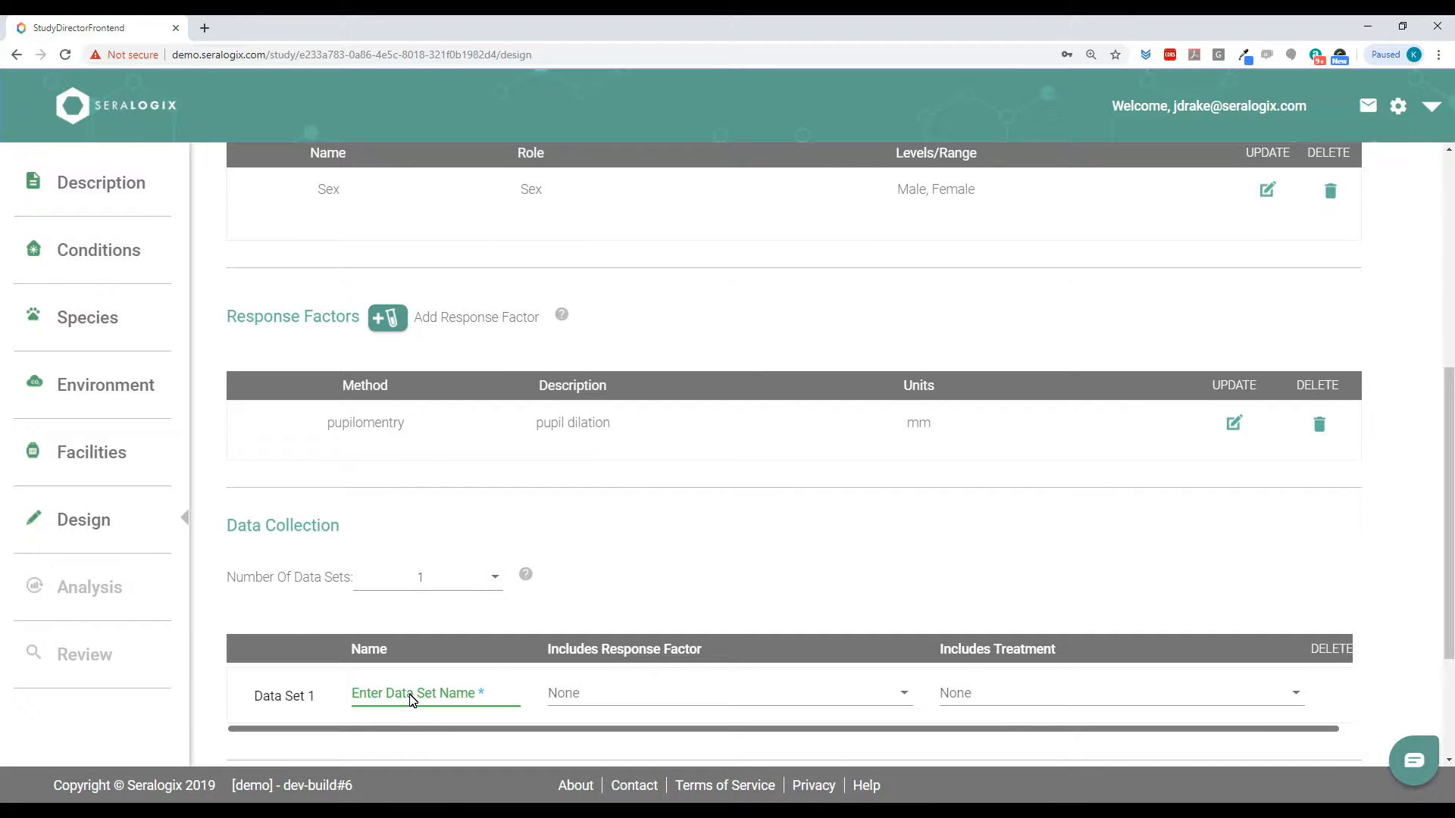
type("DataSet1 Common")
left_click(626, 696)
left_click(534, 694)
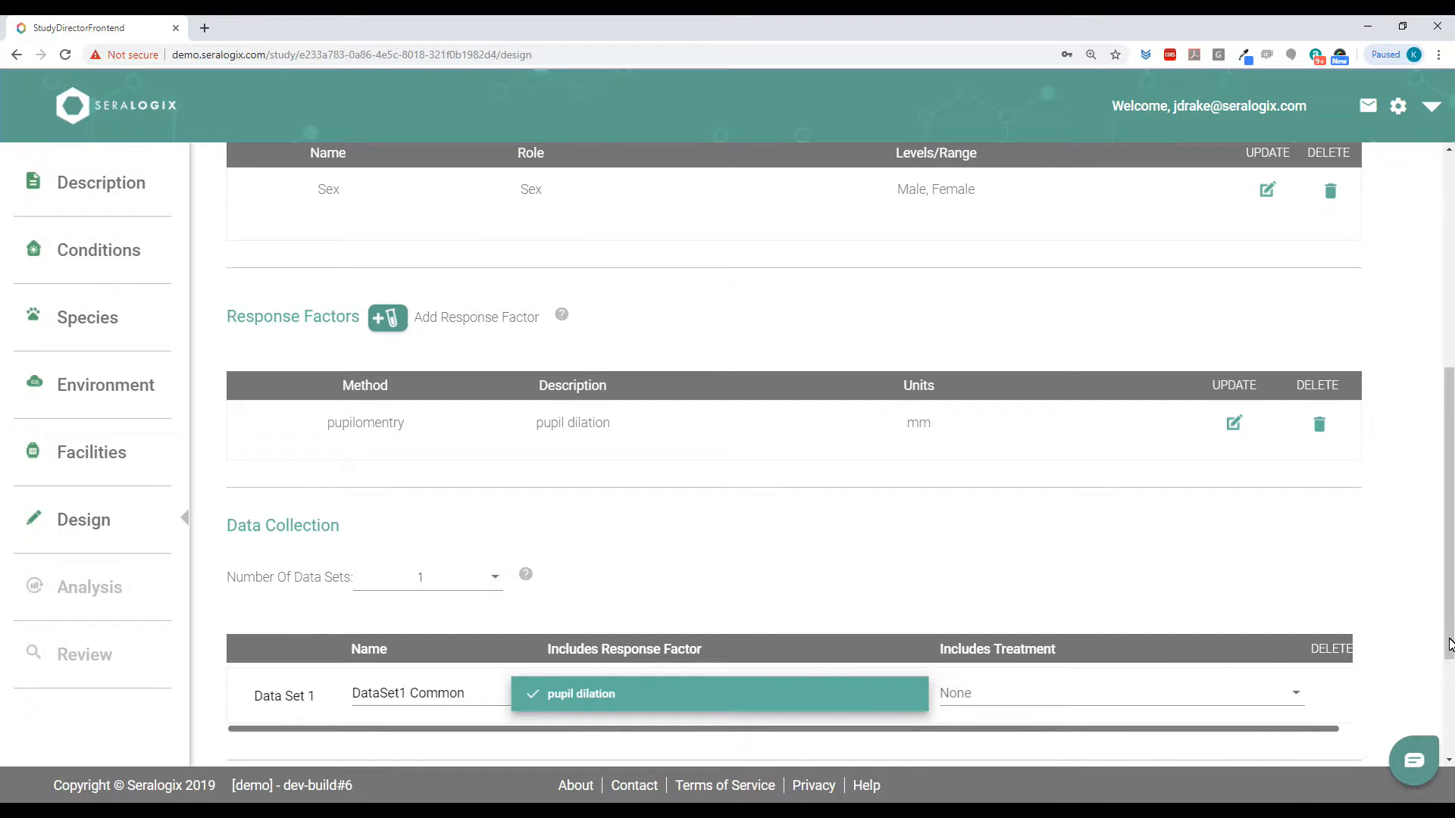
left_click(1377, 687)
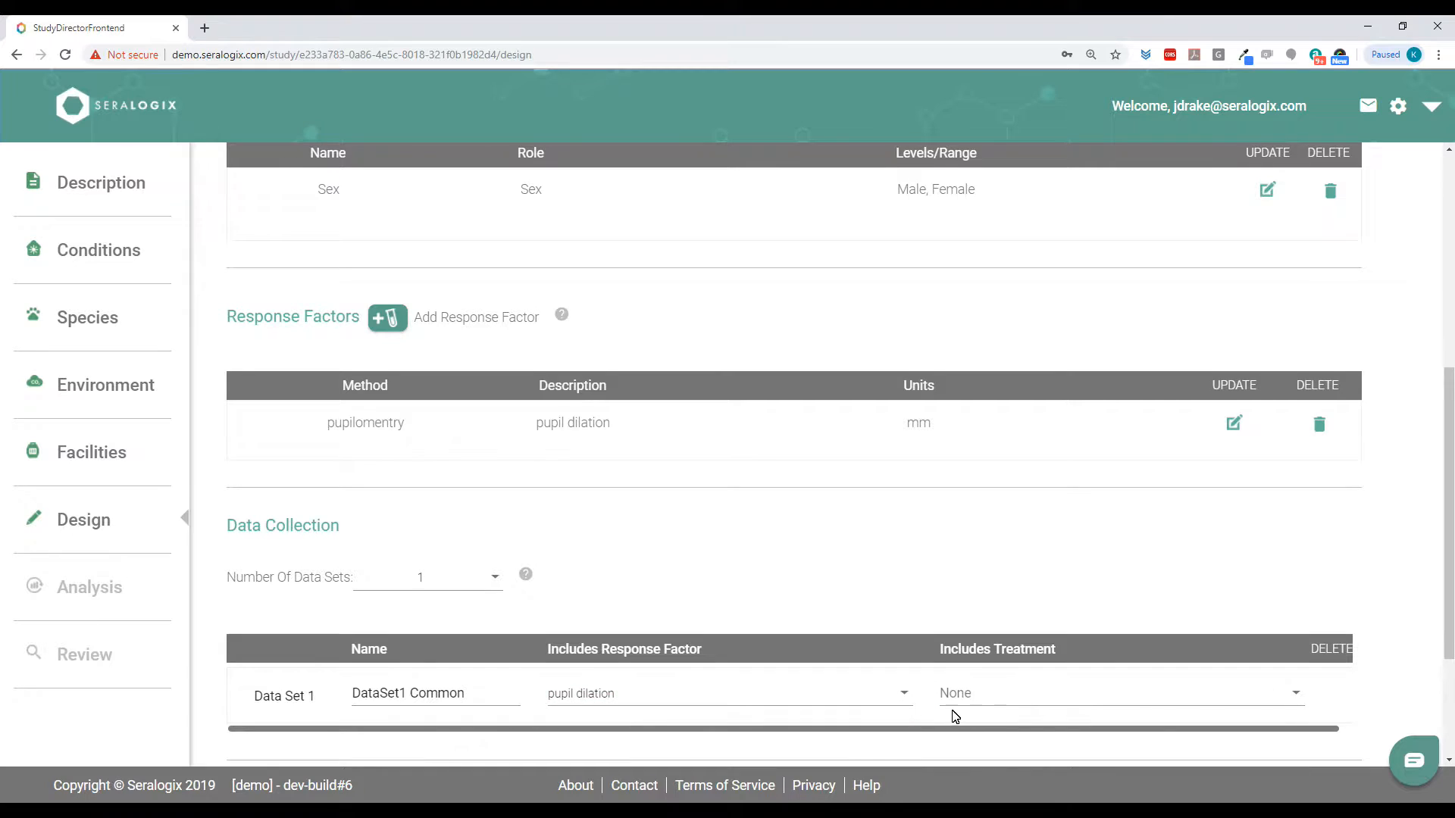
Start a Control Sample timeline event for both the DrugX Treated and Untreated groups, with Manual Entry as data source
scroll(955, 716, "down", 3)
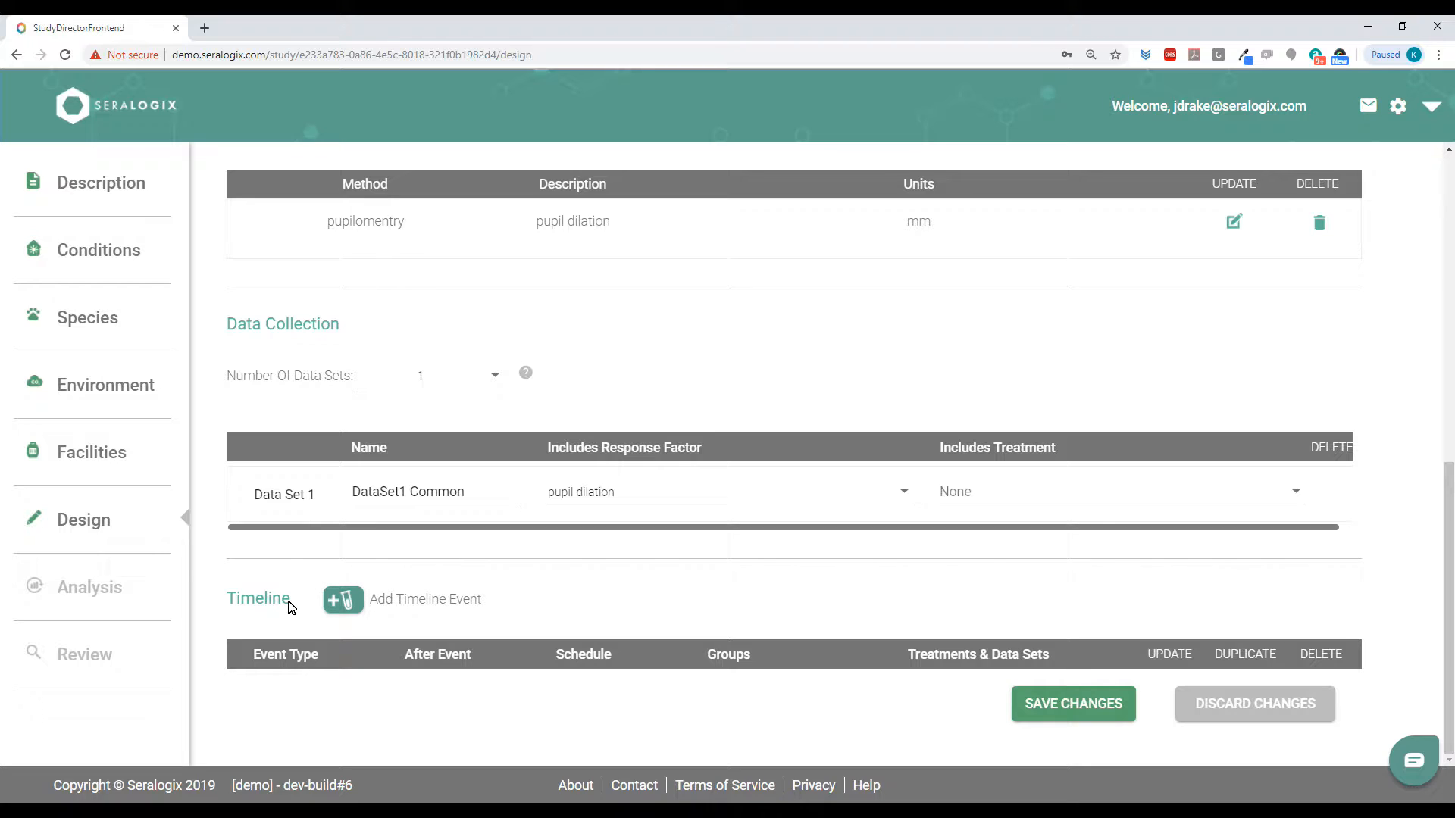
left_click(339, 605)
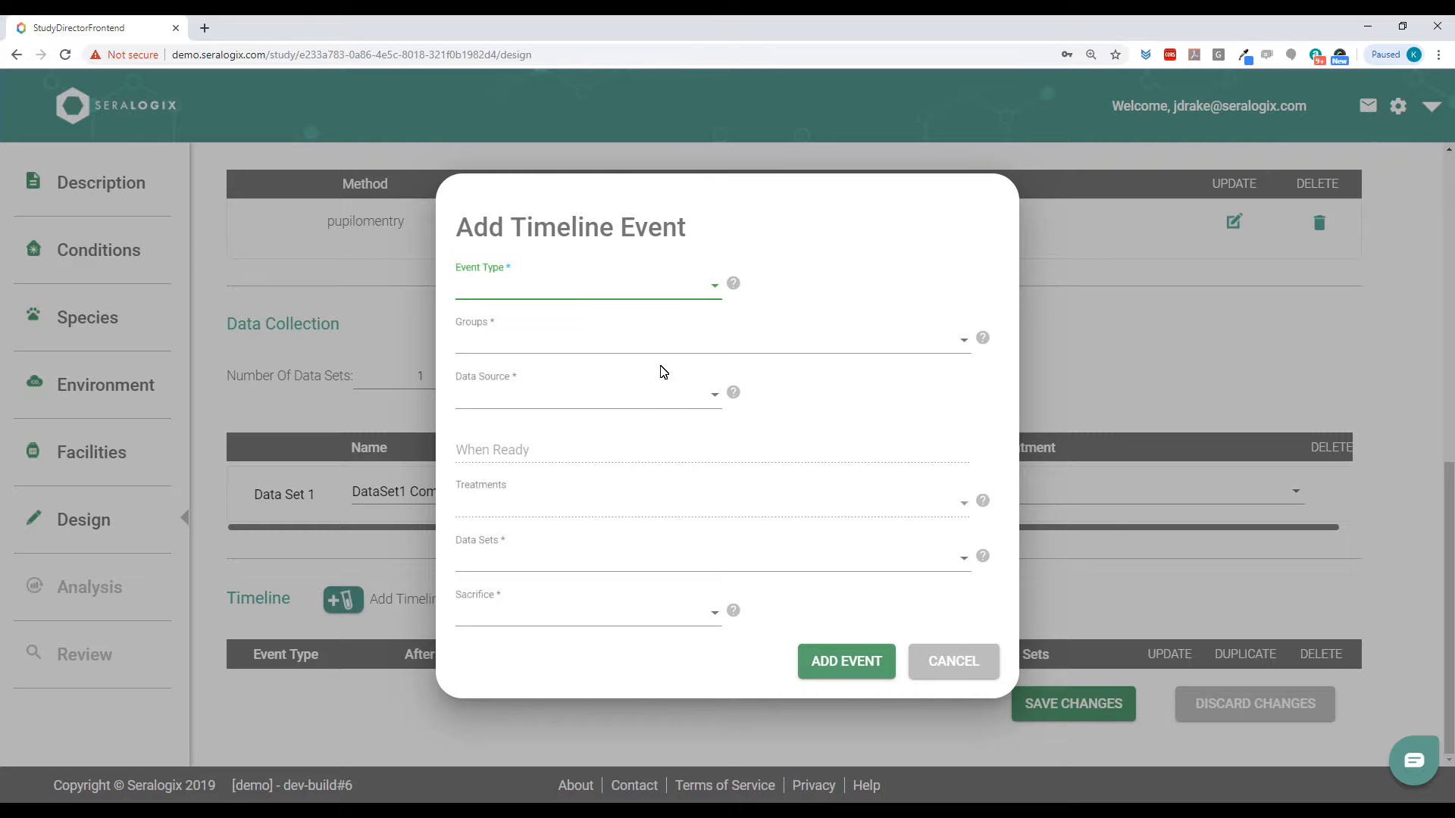
left_click(537, 294)
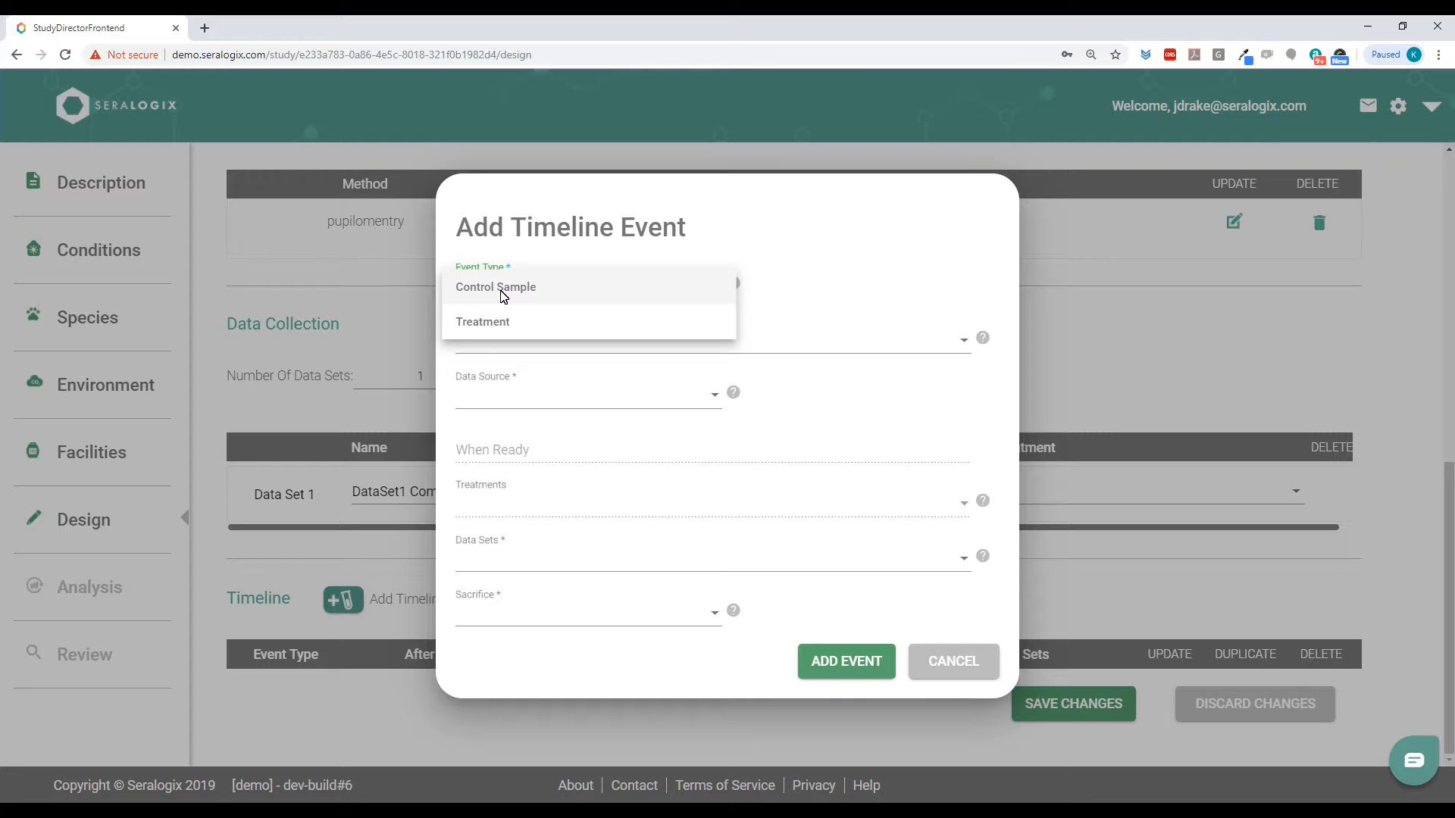
left_click(489, 290)
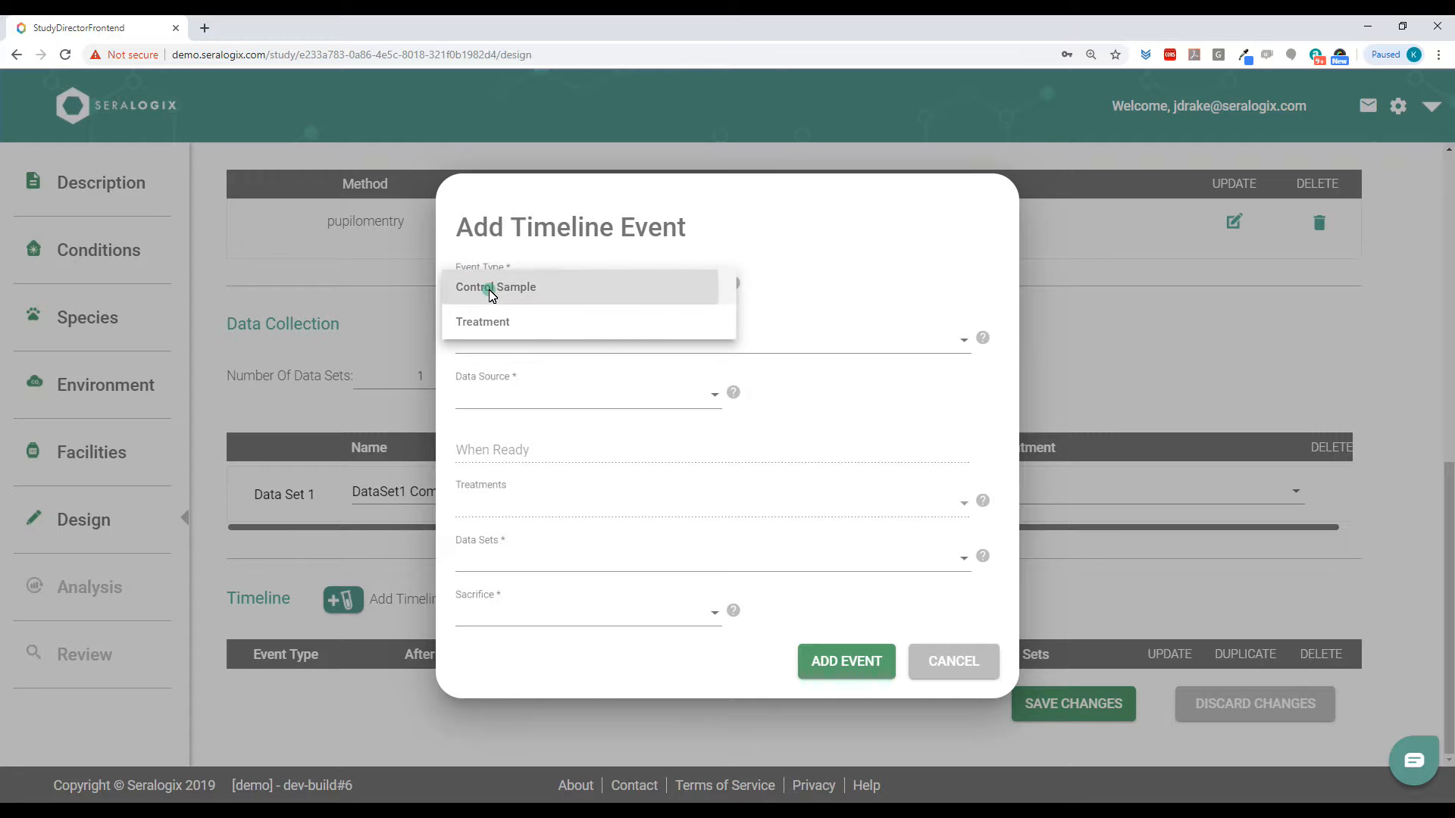
left_click(488, 345)
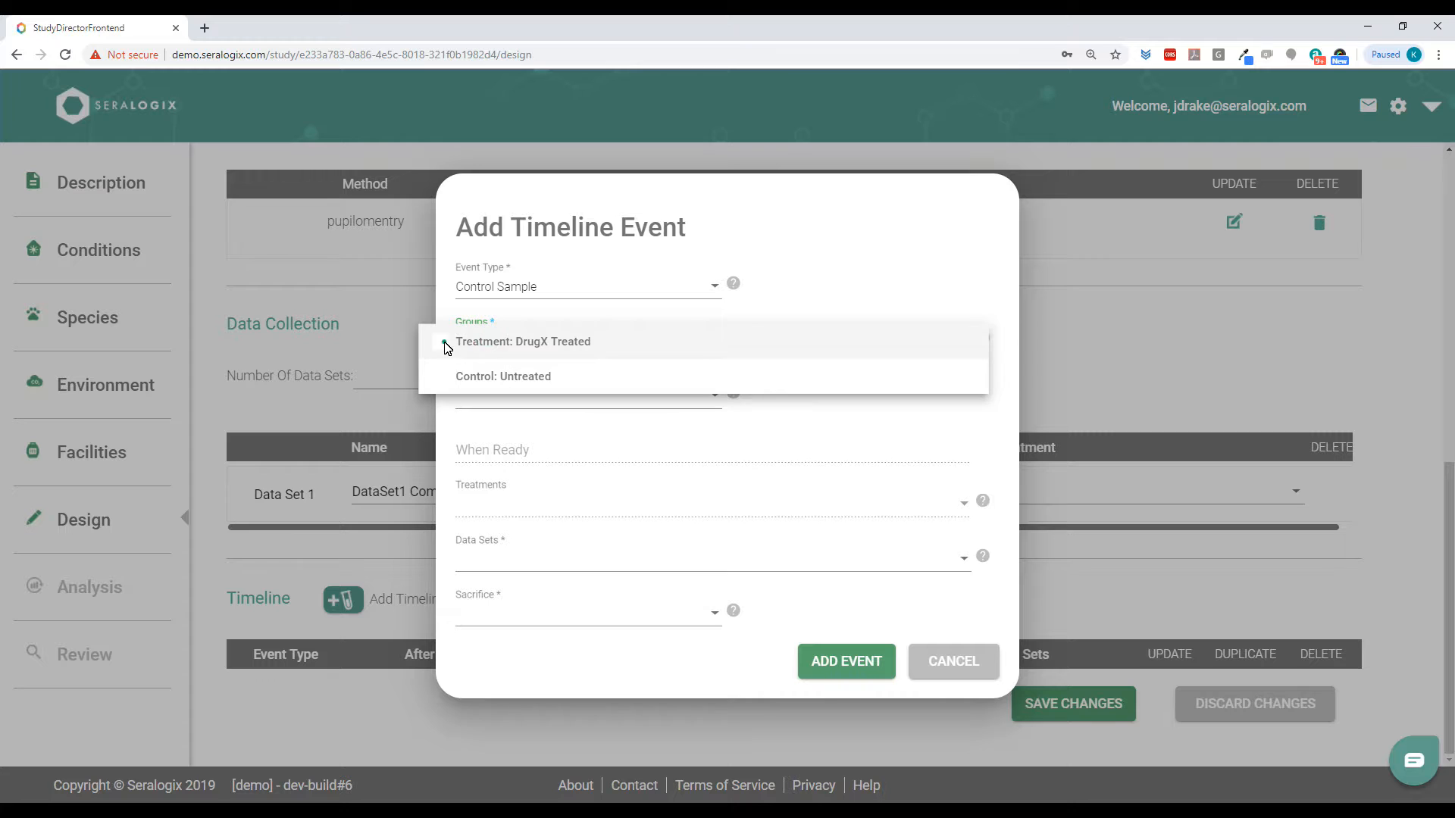
left_click(446, 346)
left_click(442, 376)
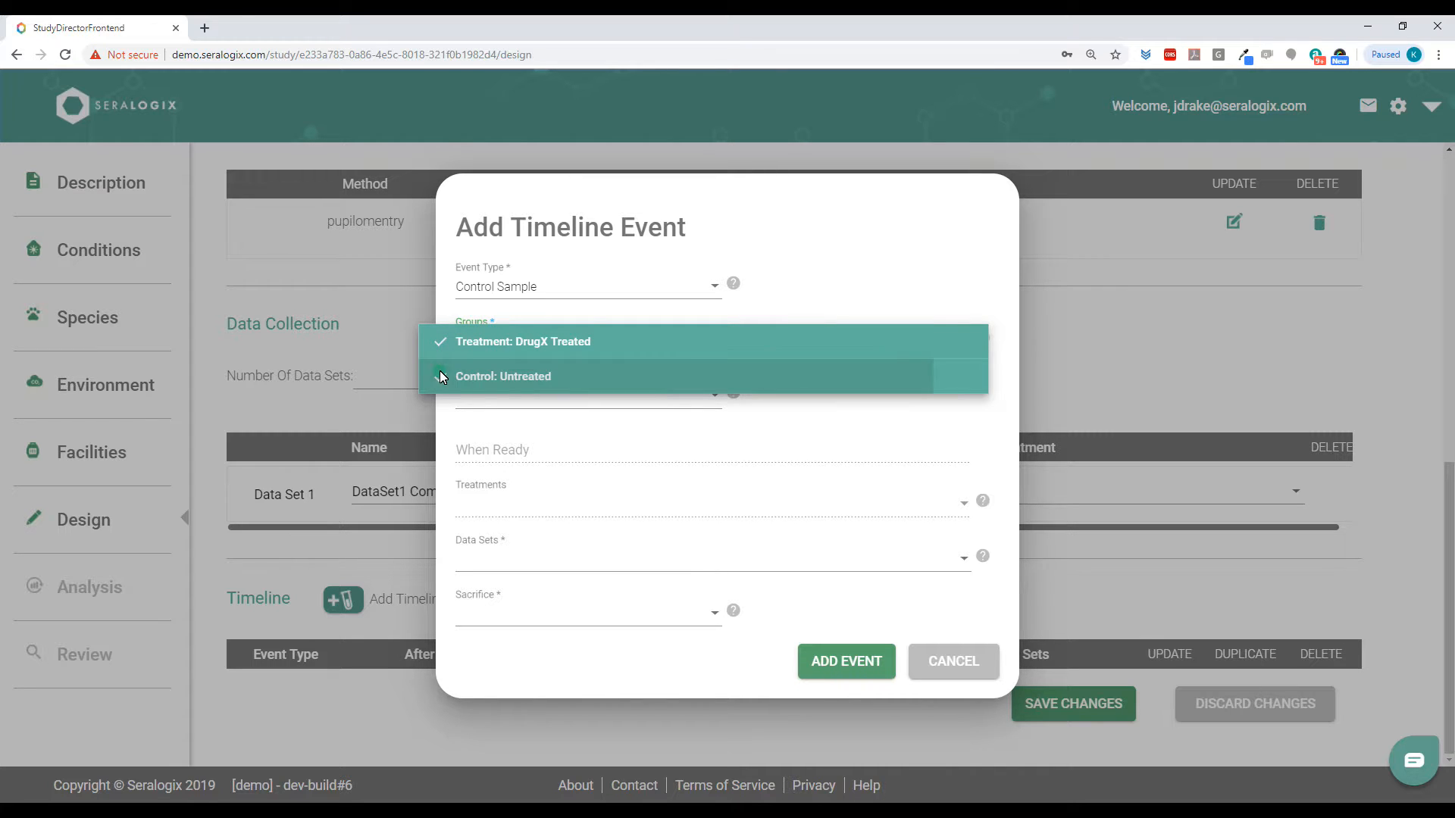
left_click(492, 400)
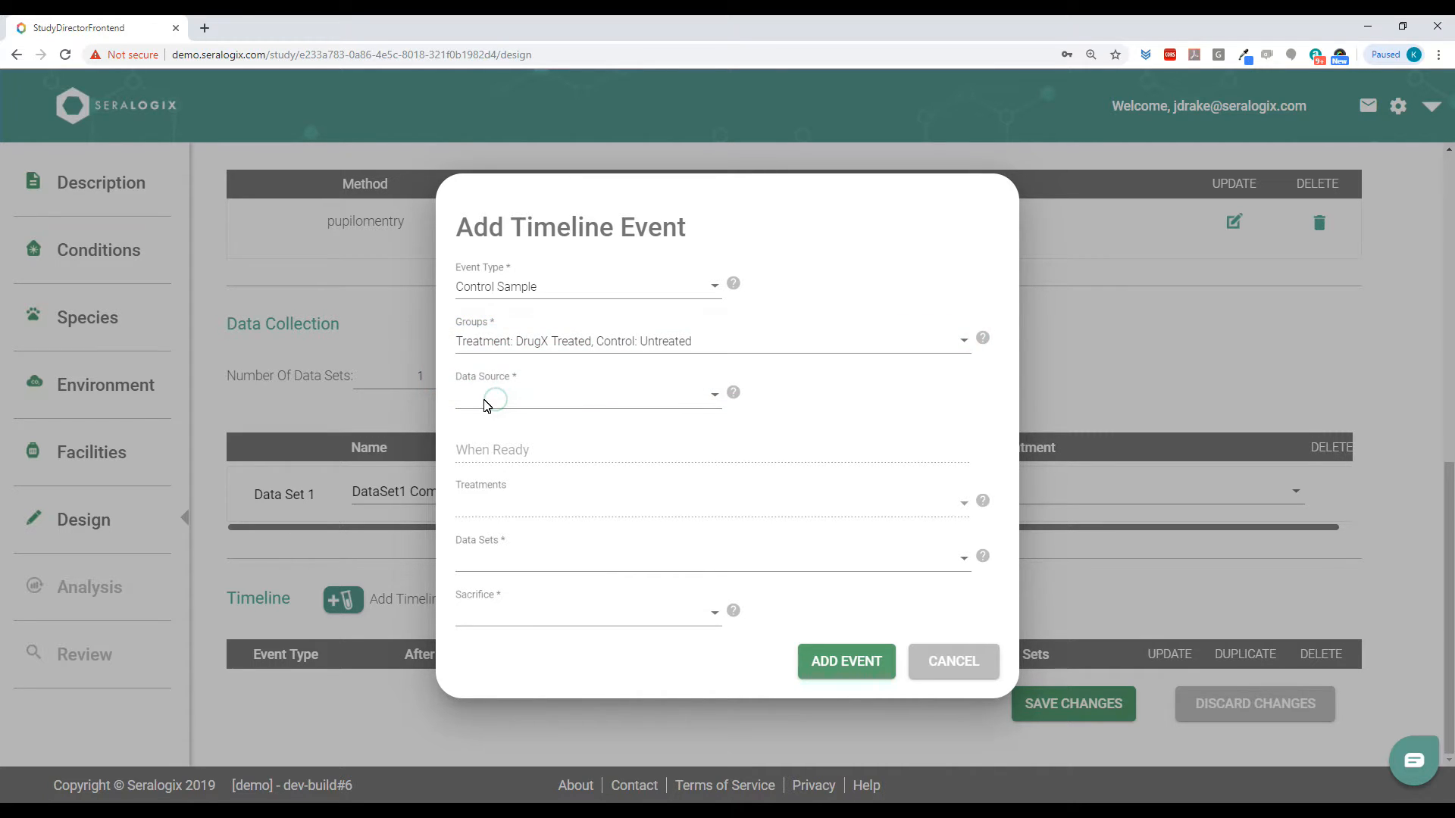
left_click(470, 396)
Assign the DataSet1 Common data set to the control sample with no sacrifice, and add the event to the timeline
left_click(488, 562)
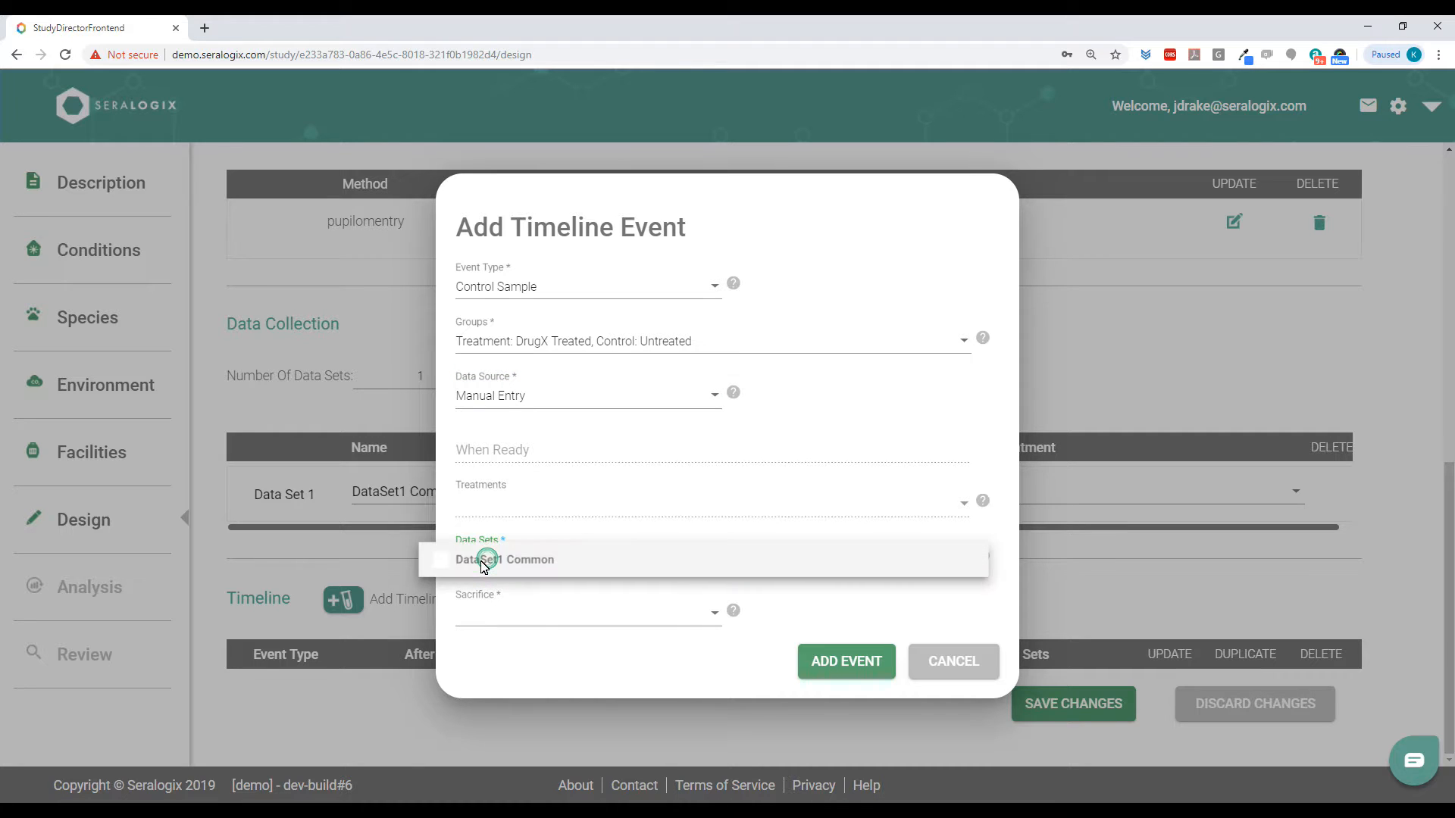
left_click(445, 563)
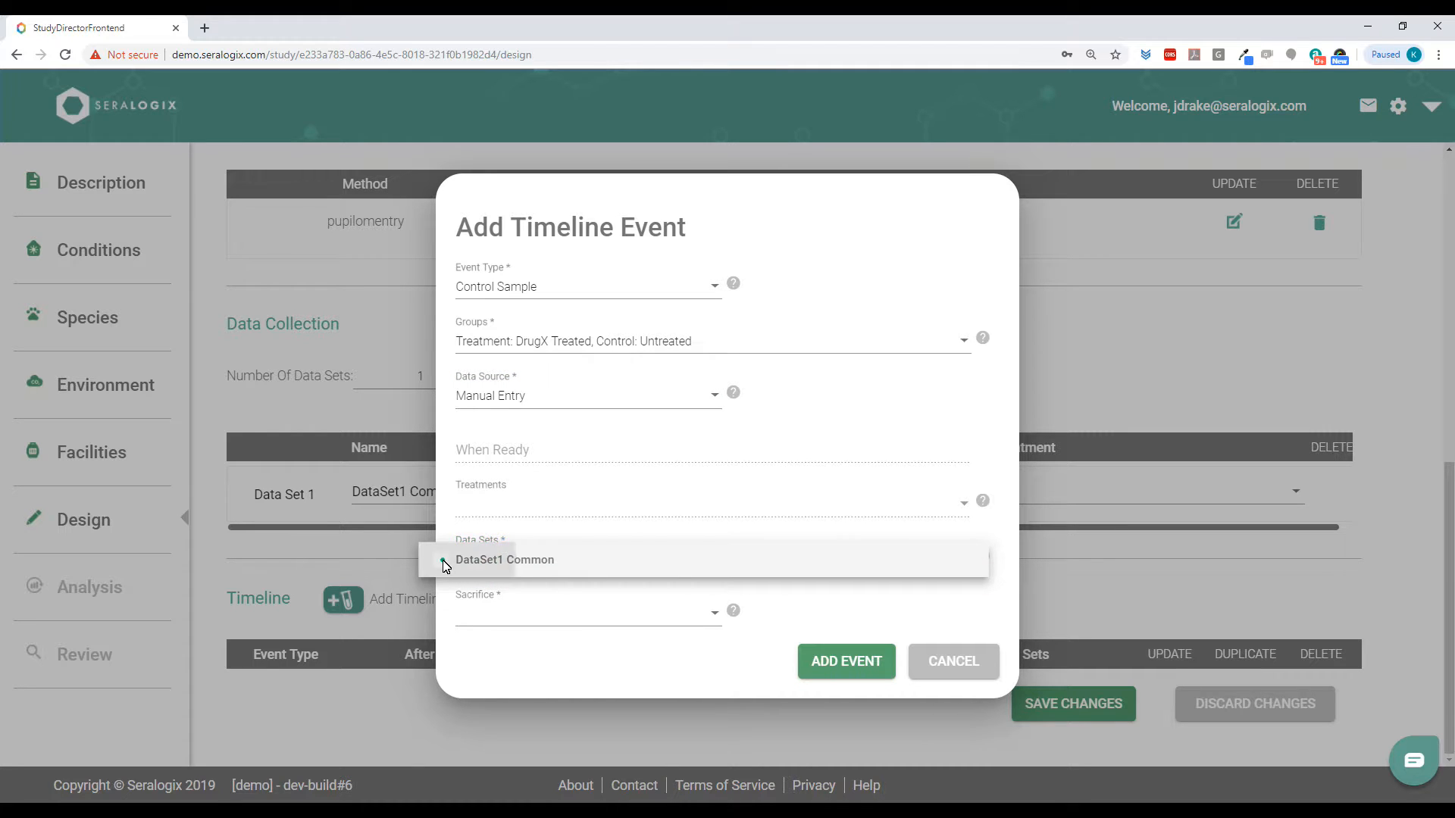
left_click(515, 618)
left_click(500, 619)
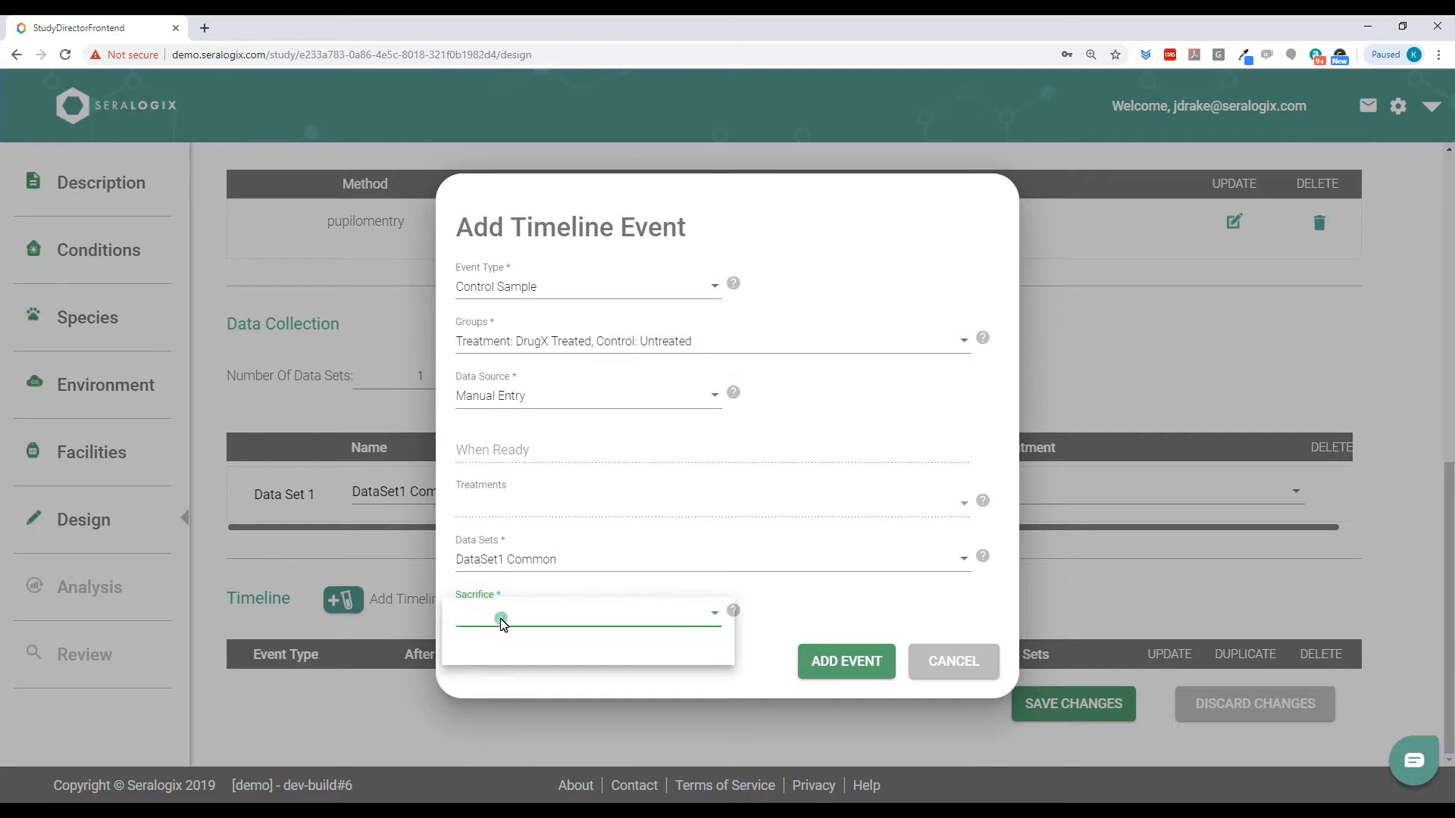
left_click(465, 649)
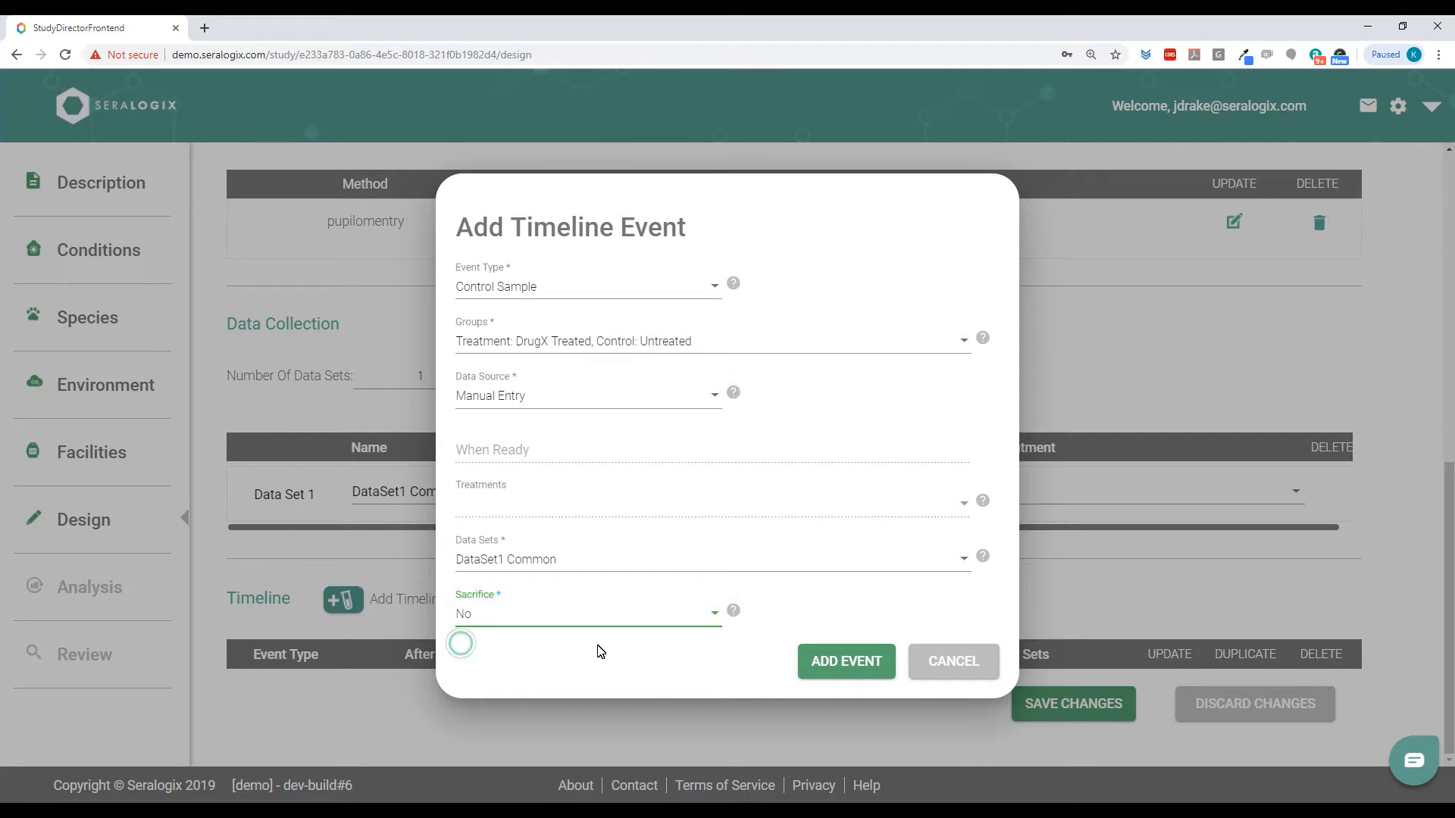
left_click(846, 657)
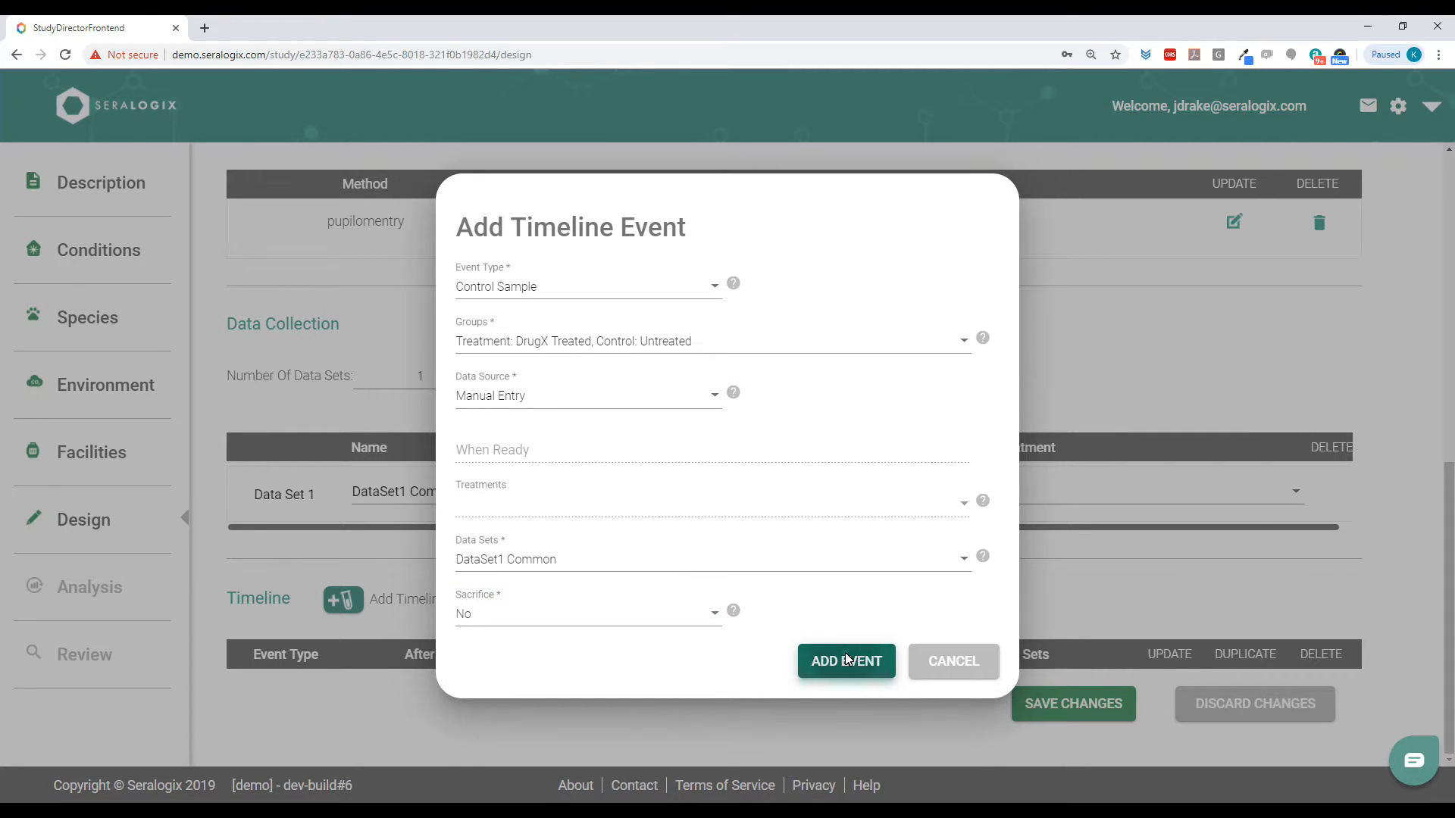
Start a Treatment timeline event for the DrugX Treated group, with Manual Entry as data source
scroll(719, 625, "down", 1)
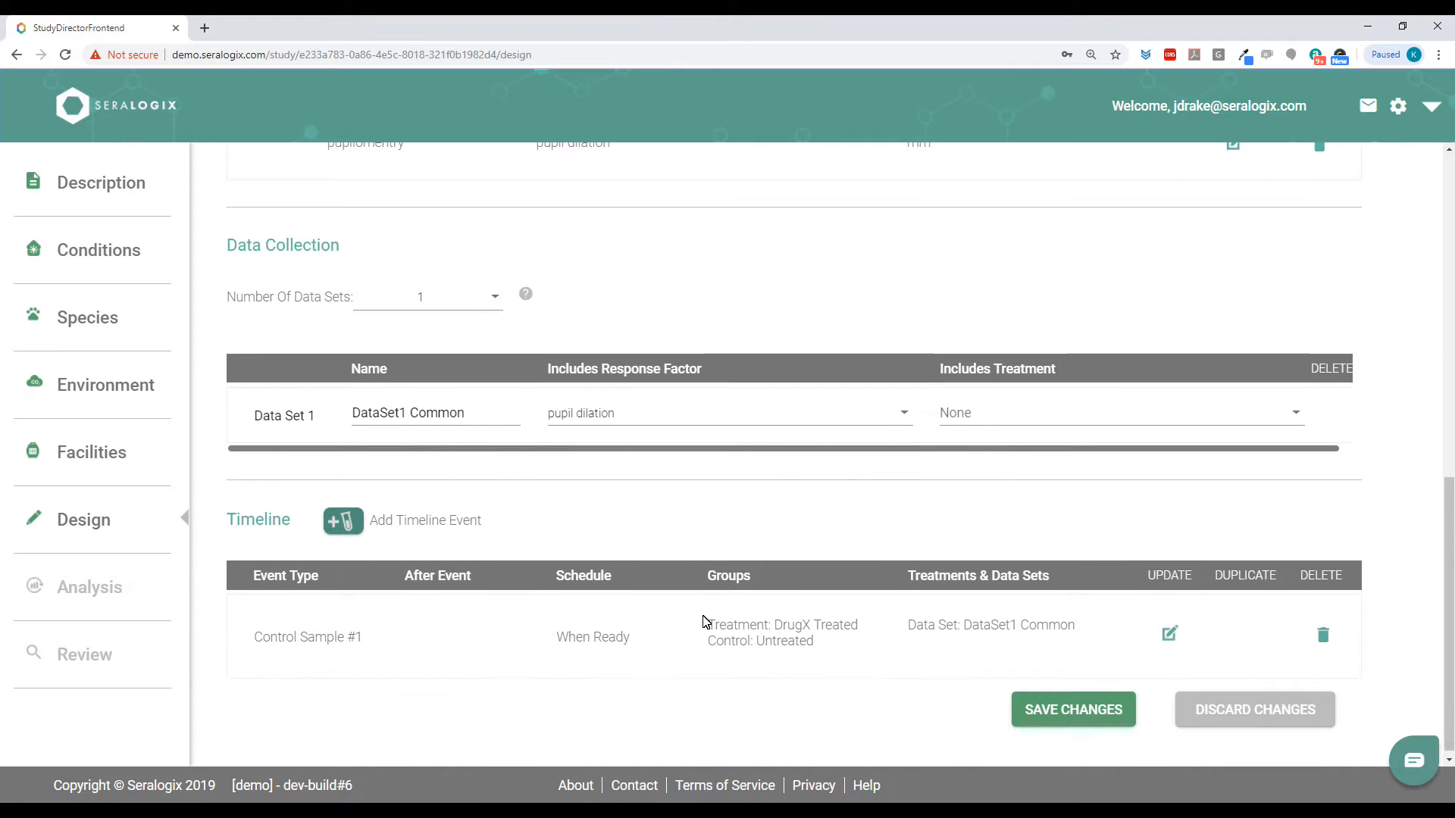
left_click(347, 520)
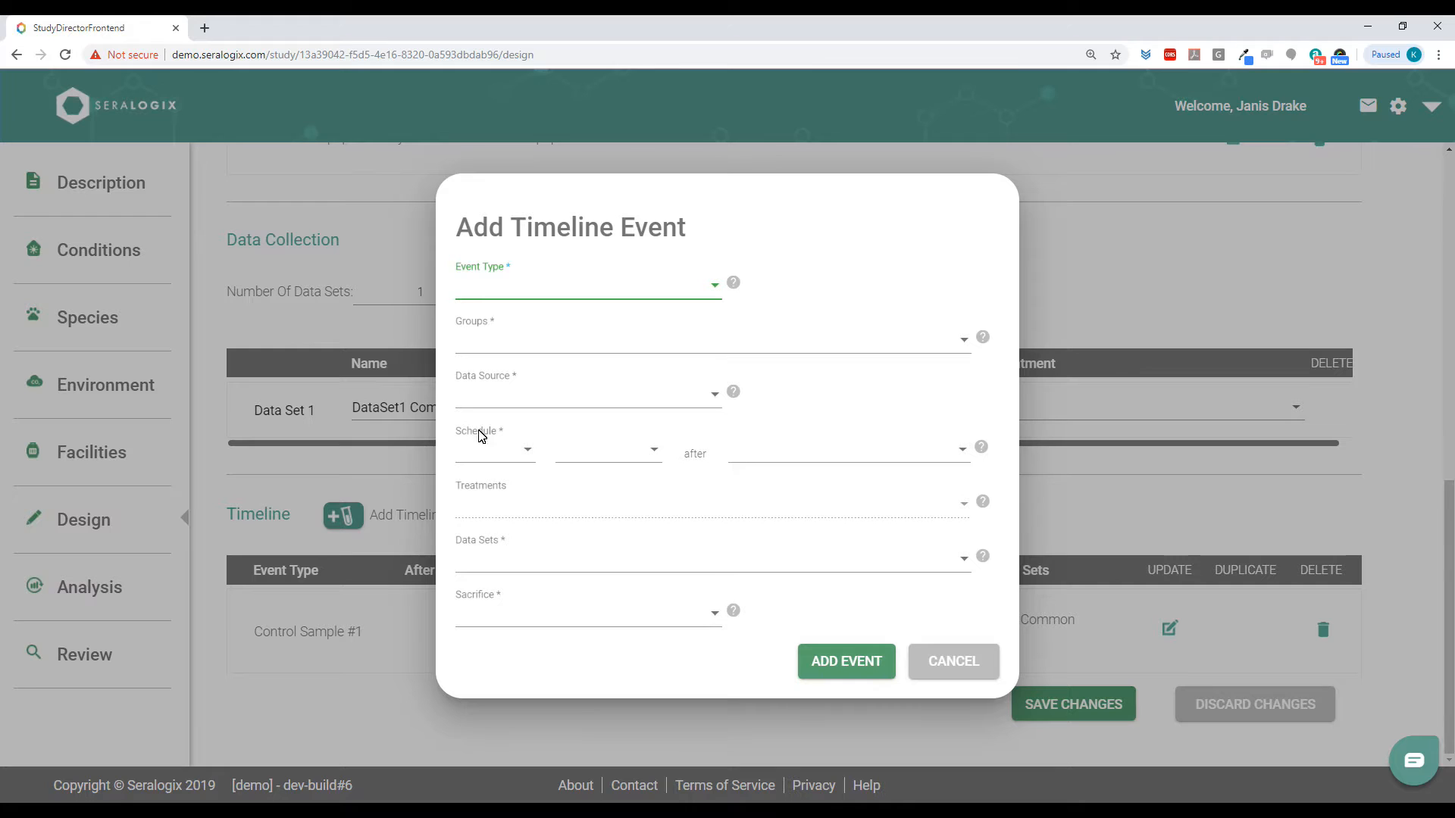
left_click(534, 296)
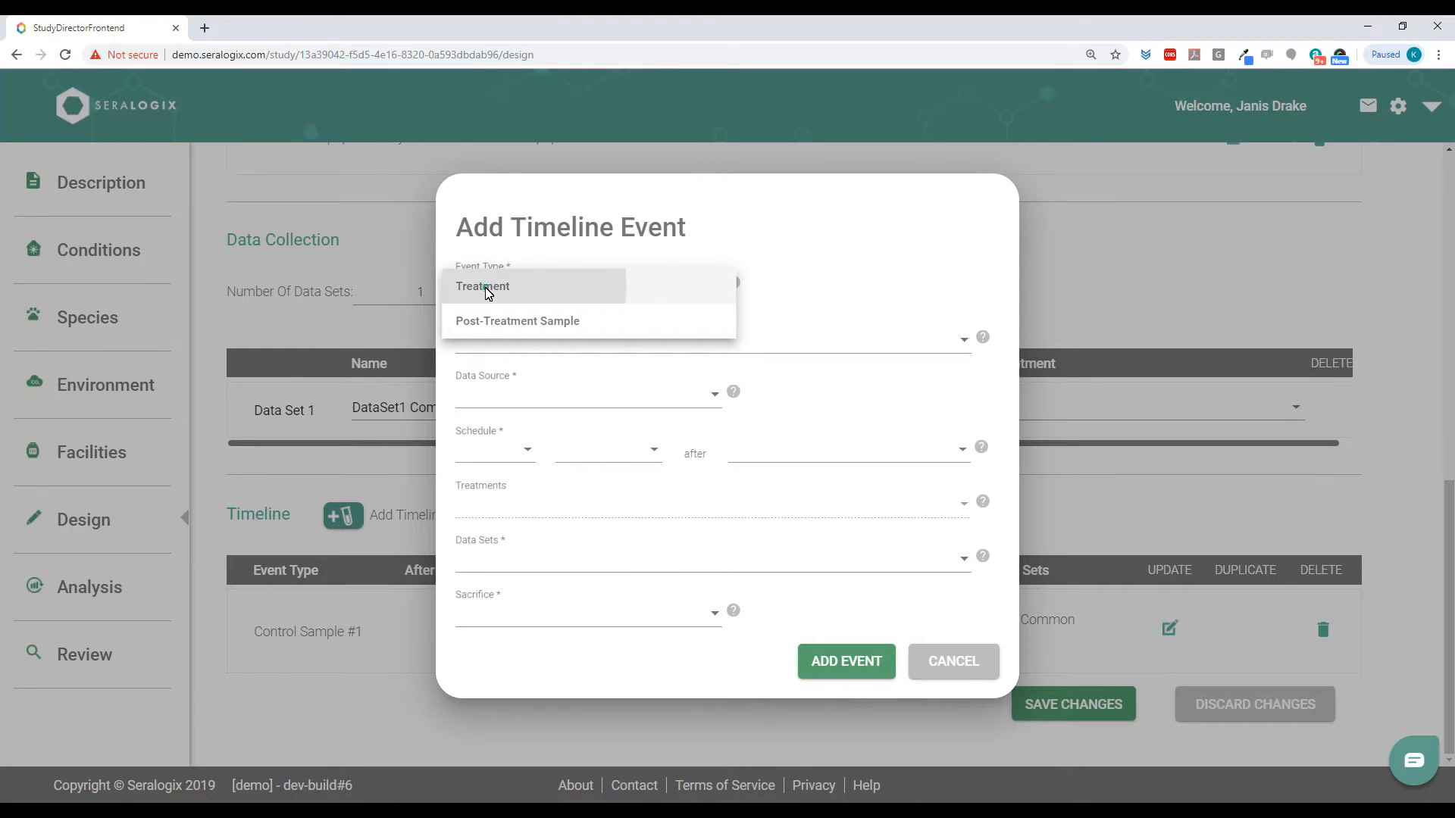
left_click(486, 290)
left_click(525, 351)
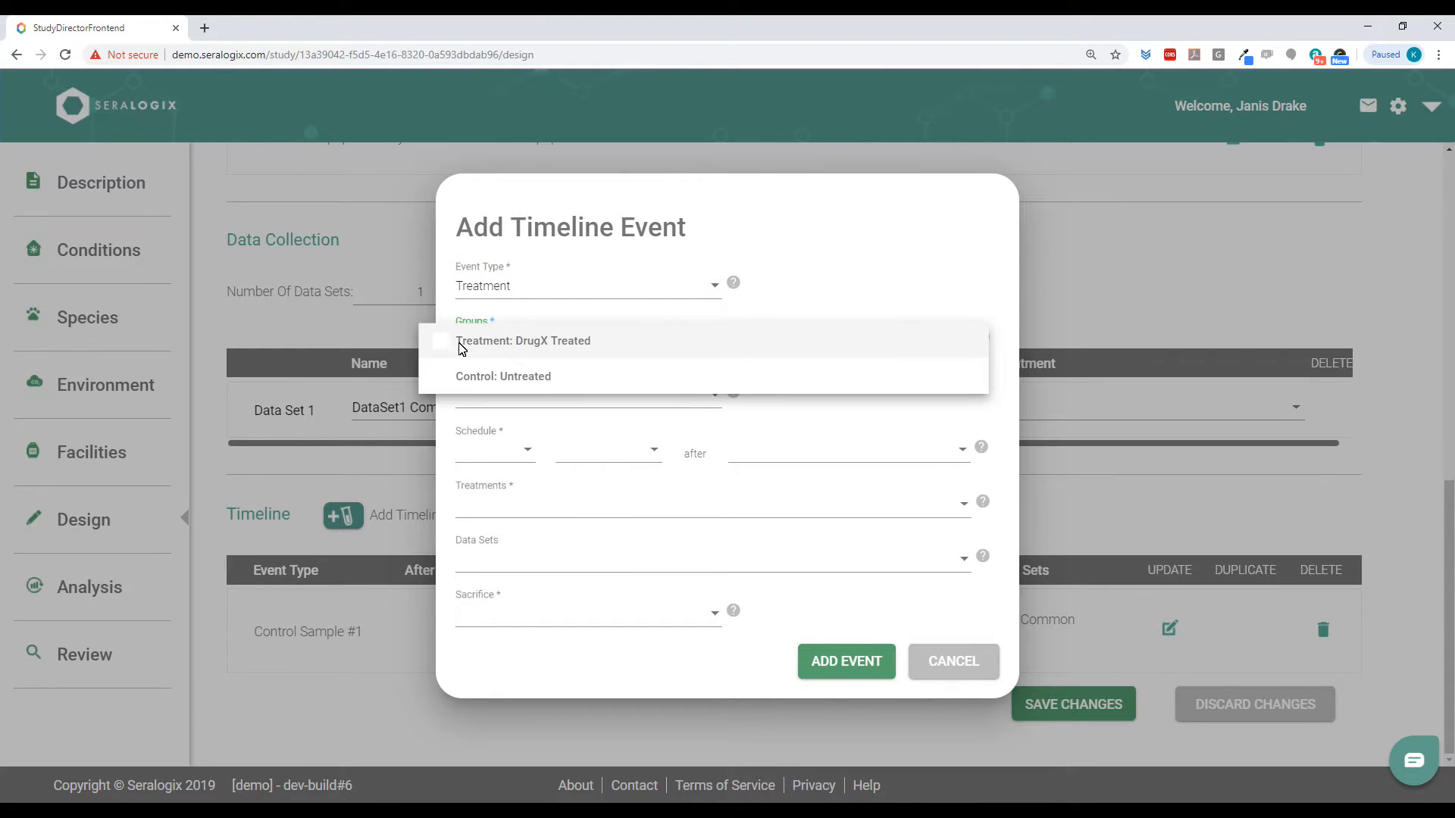
left_click(437, 342)
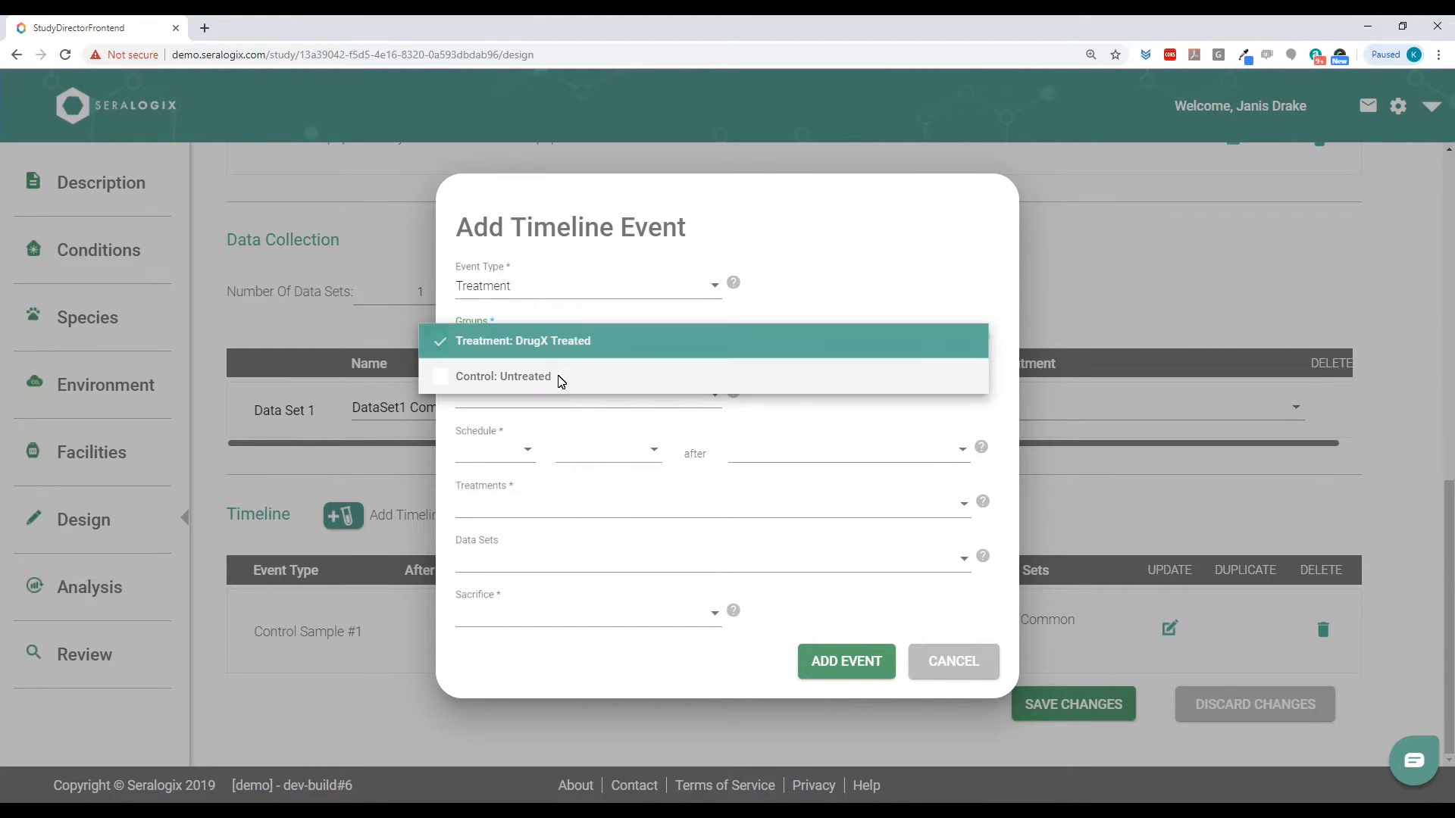
left_click(507, 426)
left_click(494, 392)
left_click(486, 394)
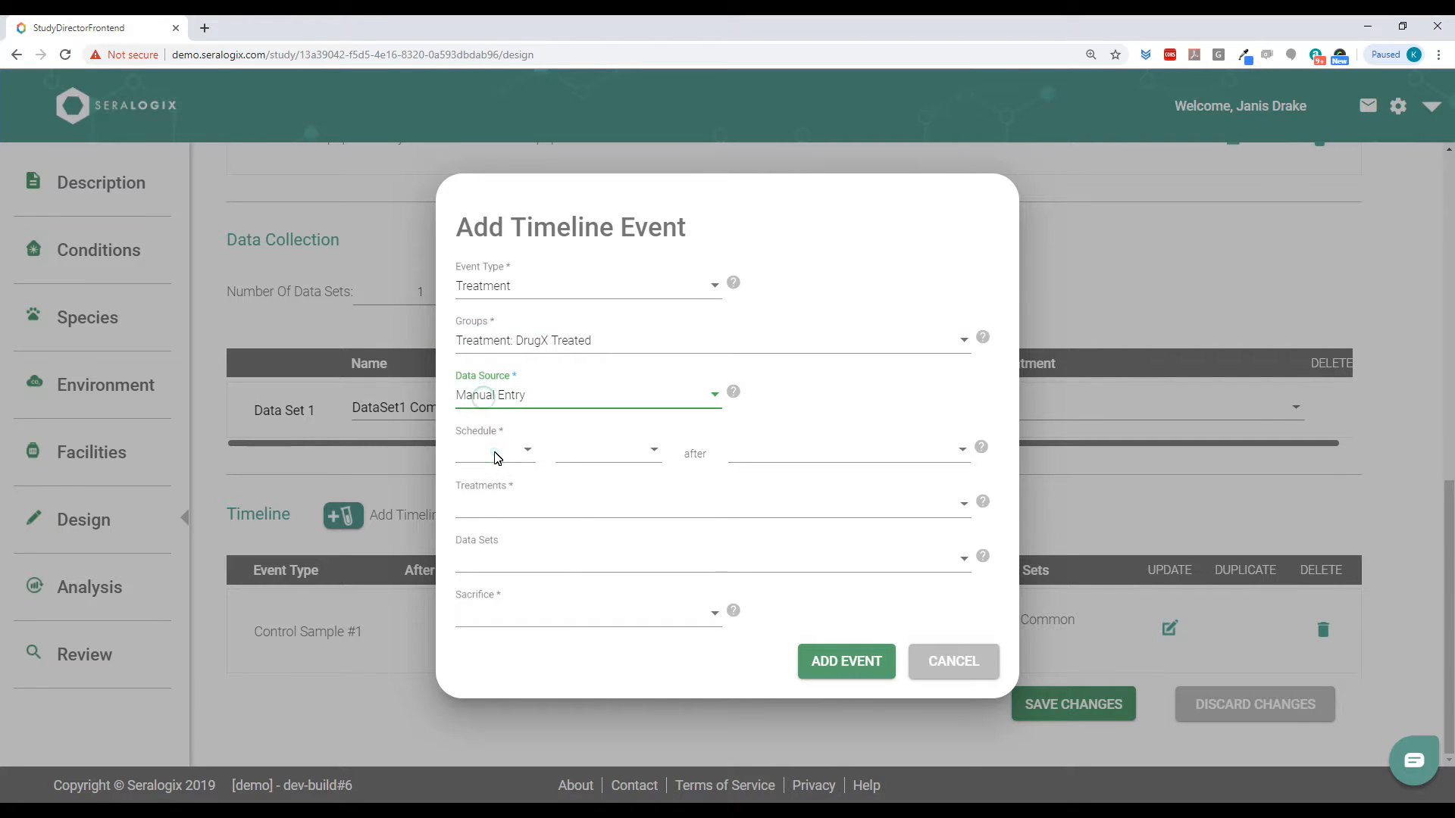
Schedule the treatment event 1 day after Control Sample #1
left_click(494, 457)
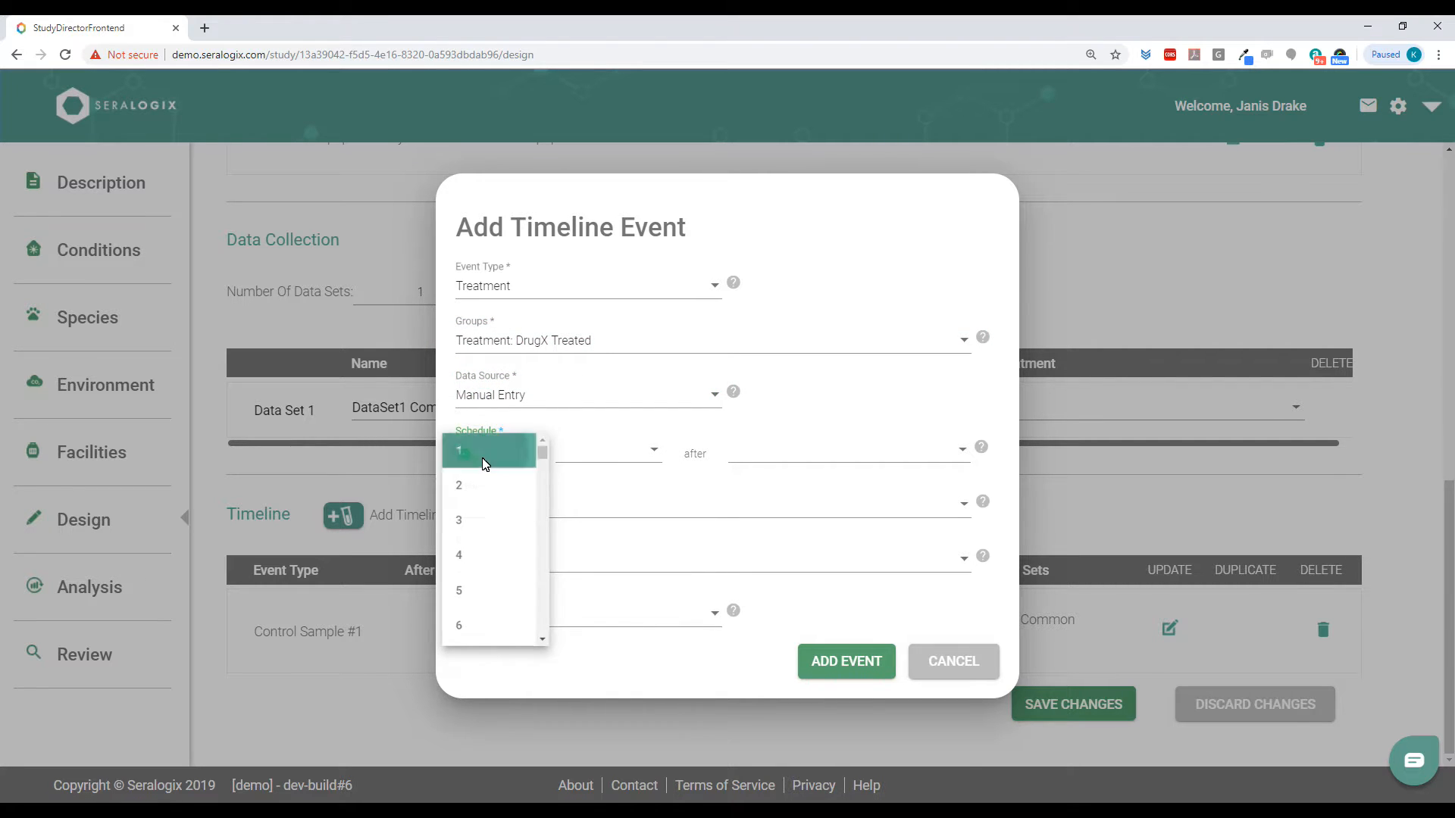
left_click(485, 463)
left_click(630, 454)
left_click(583, 553)
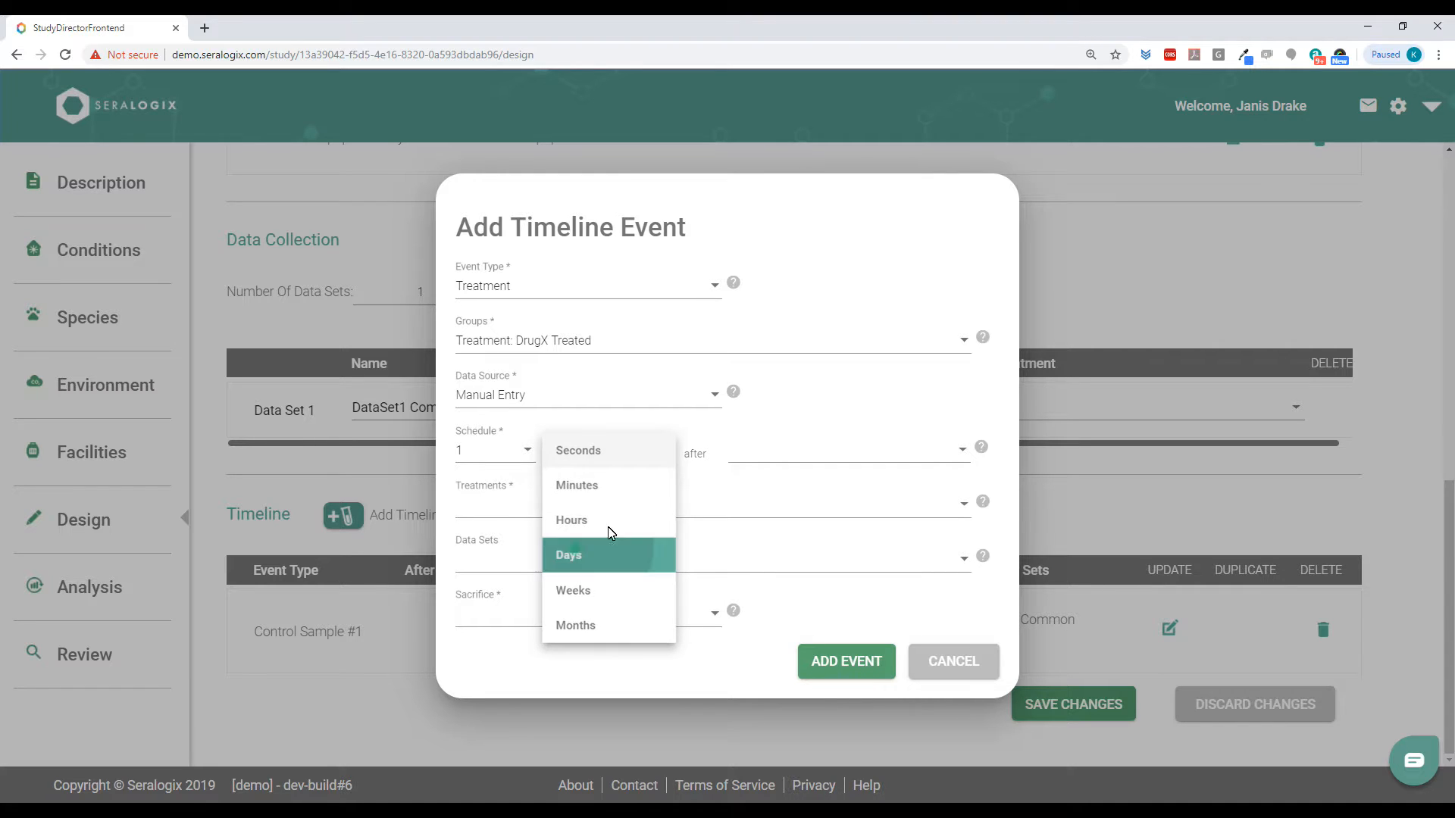
left_click(754, 455)
left_click(733, 455)
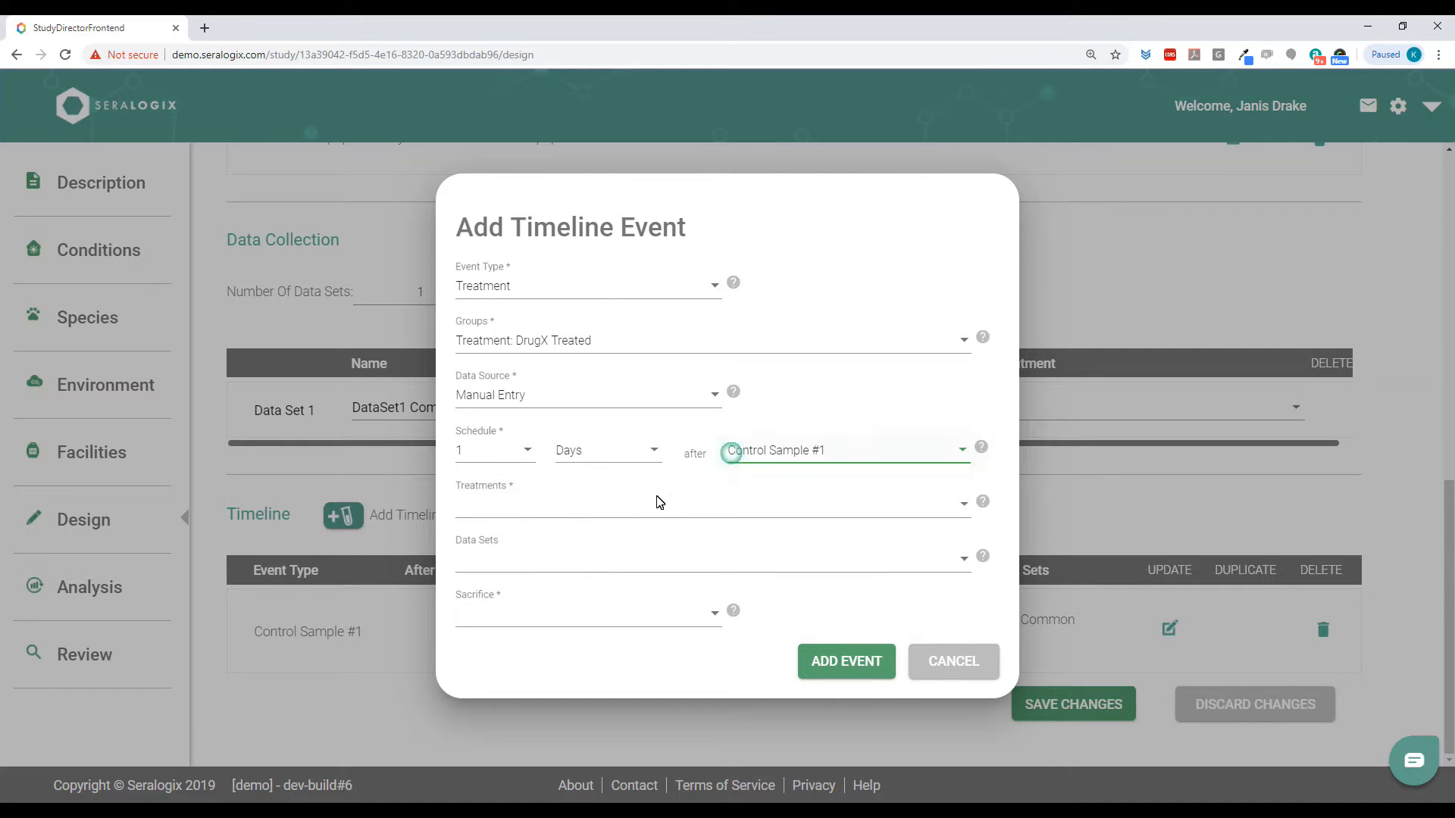
Choose DrugX as the event's treatment with no sacrifice, and add the treatment event to the timeline
left_click(509, 517)
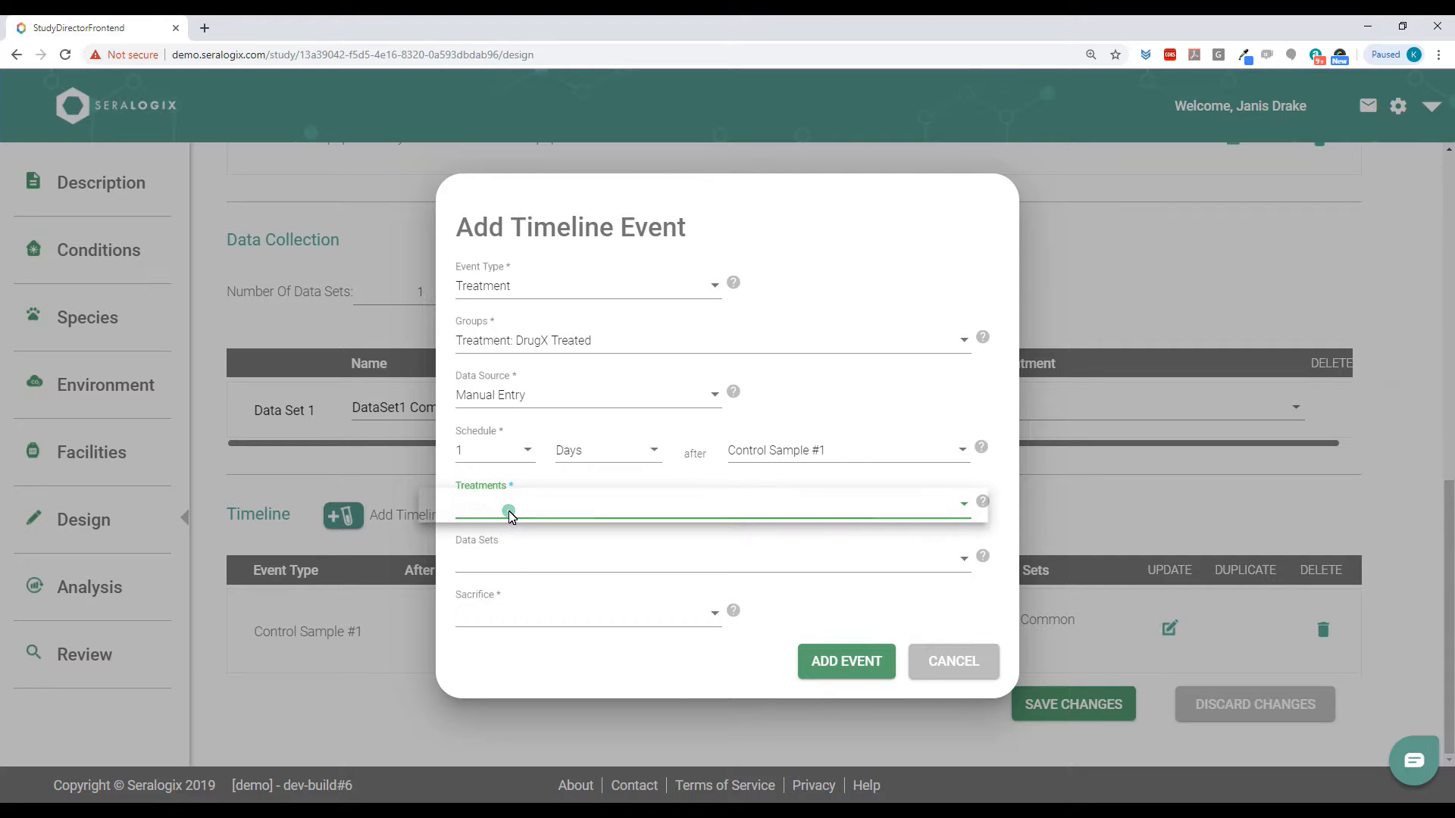
left_click(447, 506)
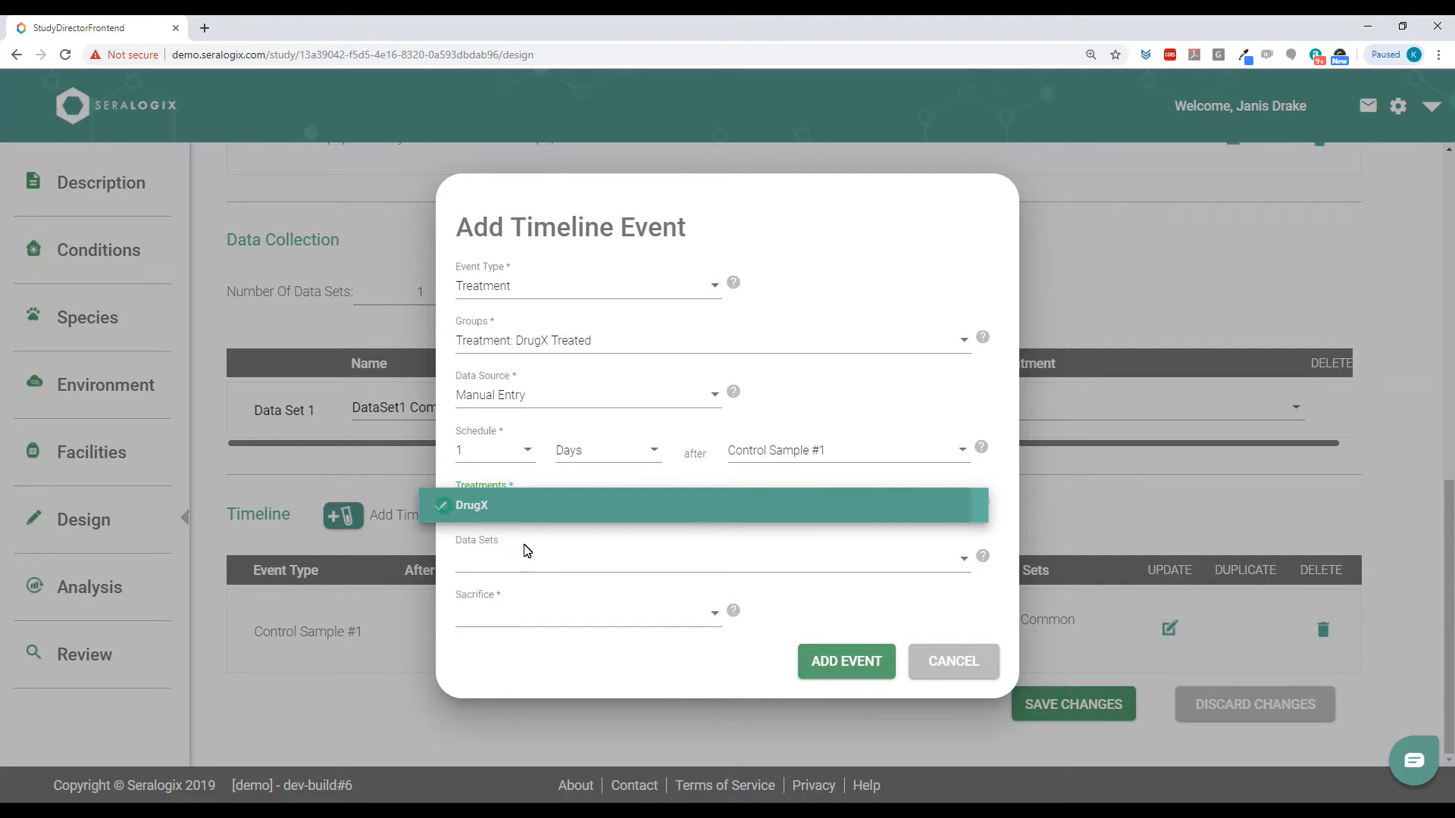
left_click(493, 623)
left_click(488, 624)
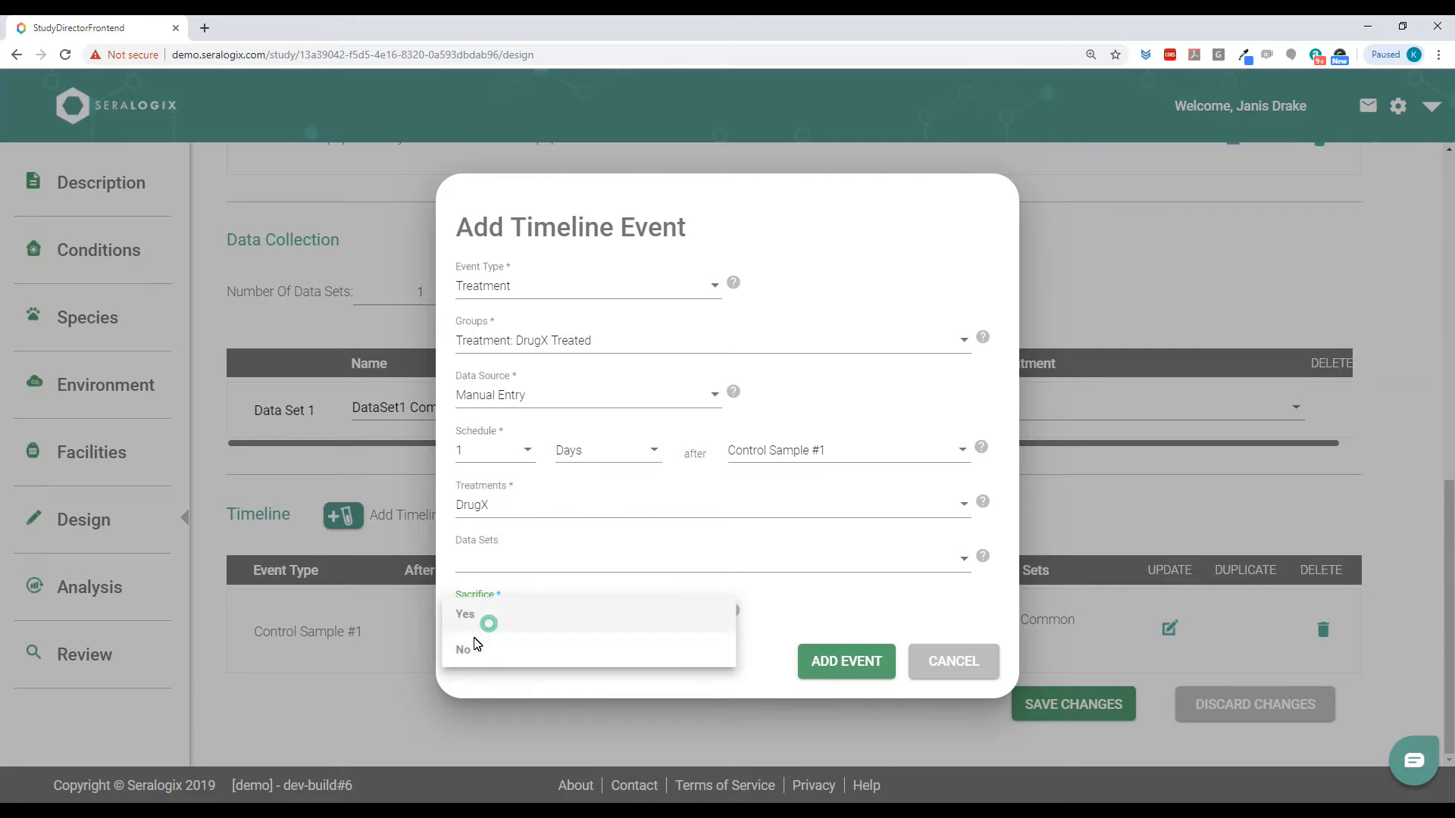
left_click(465, 648)
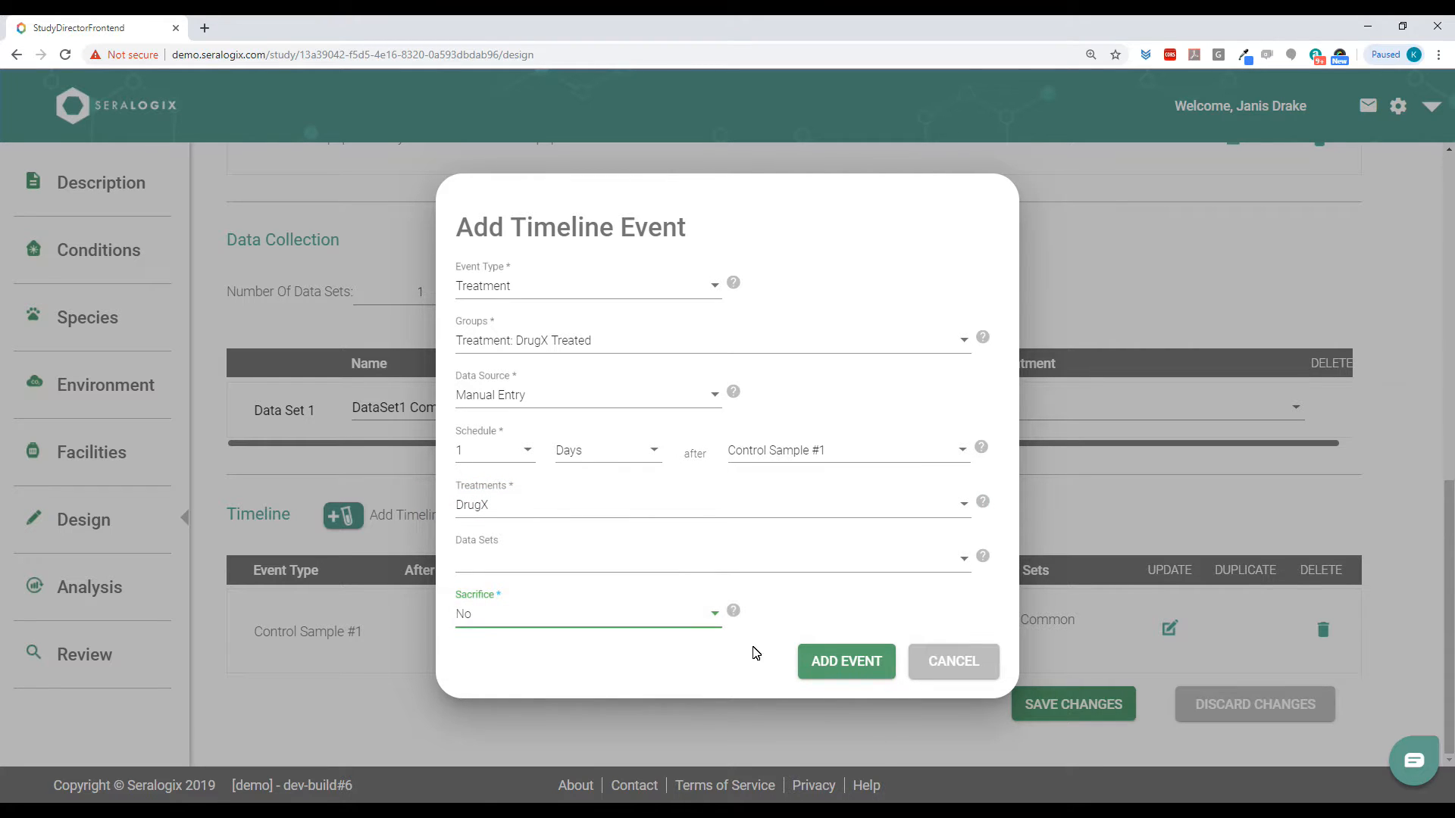
left_click(848, 656)
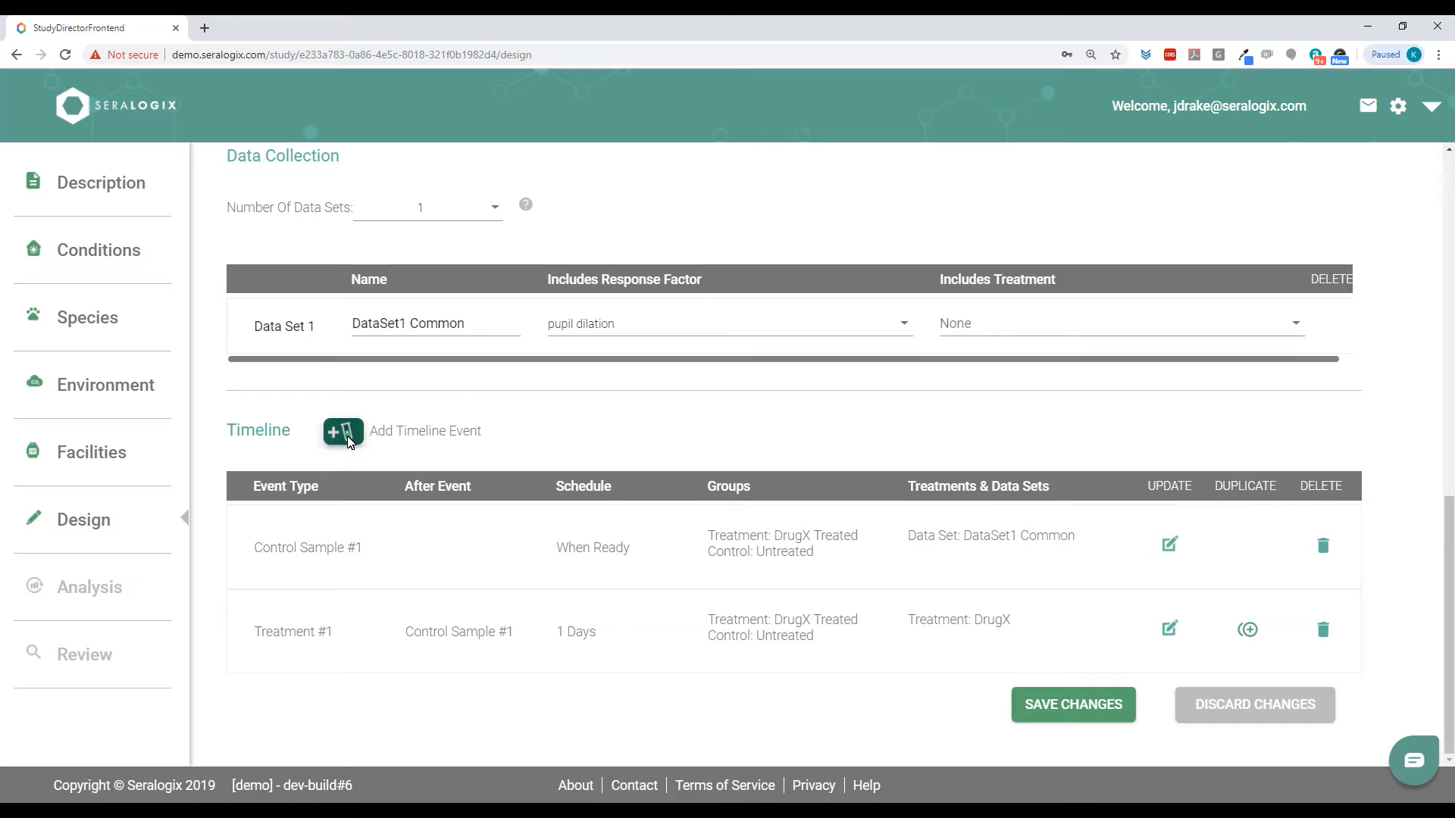
Start a Post-Treatment Sample timeline event for the DrugX Treated and Untreated groups, with Manual Entry as data source
left_click(346, 434)
left_click(503, 288)
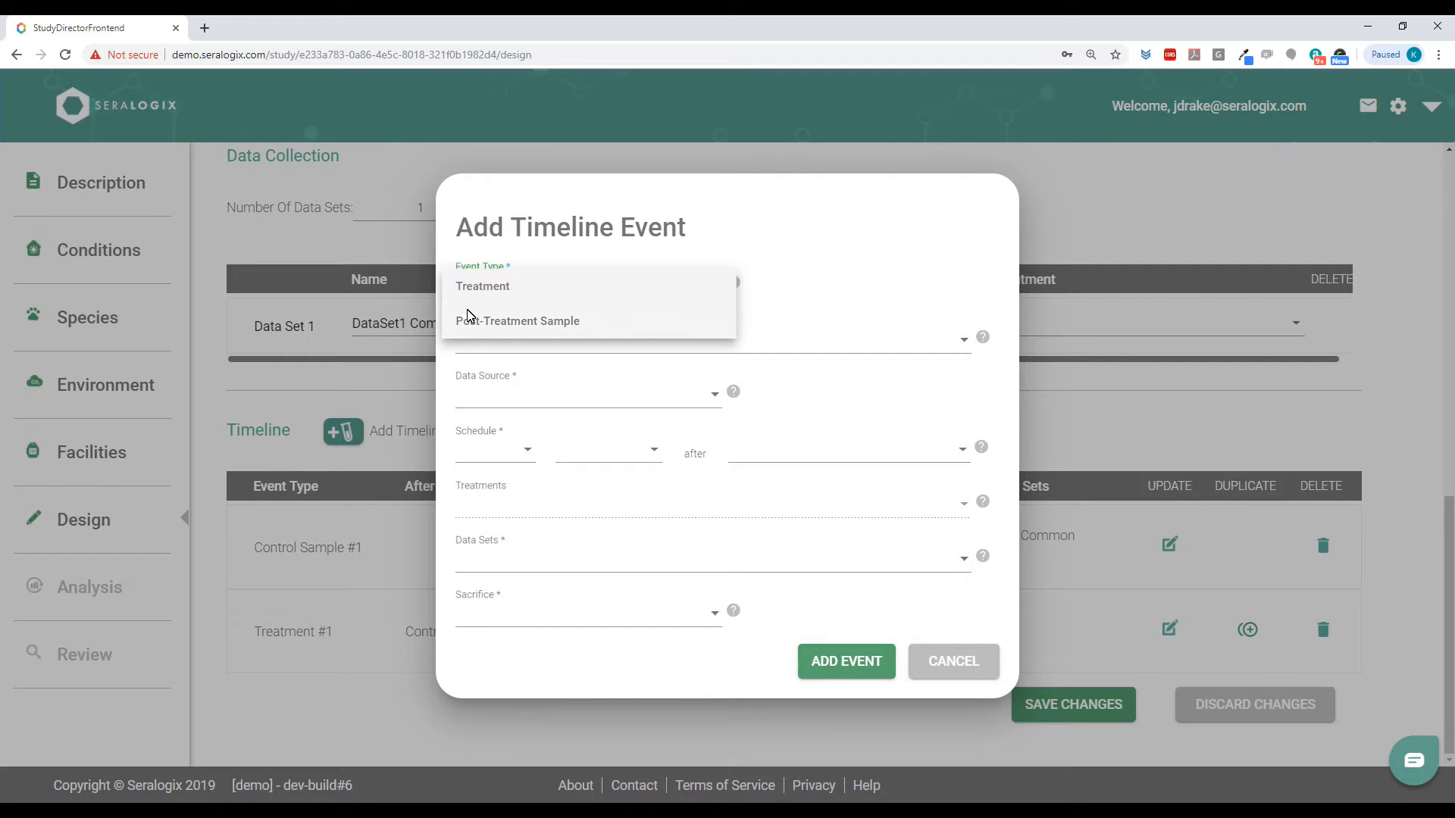
left_click(484, 321)
left_click(477, 340)
left_click(442, 341)
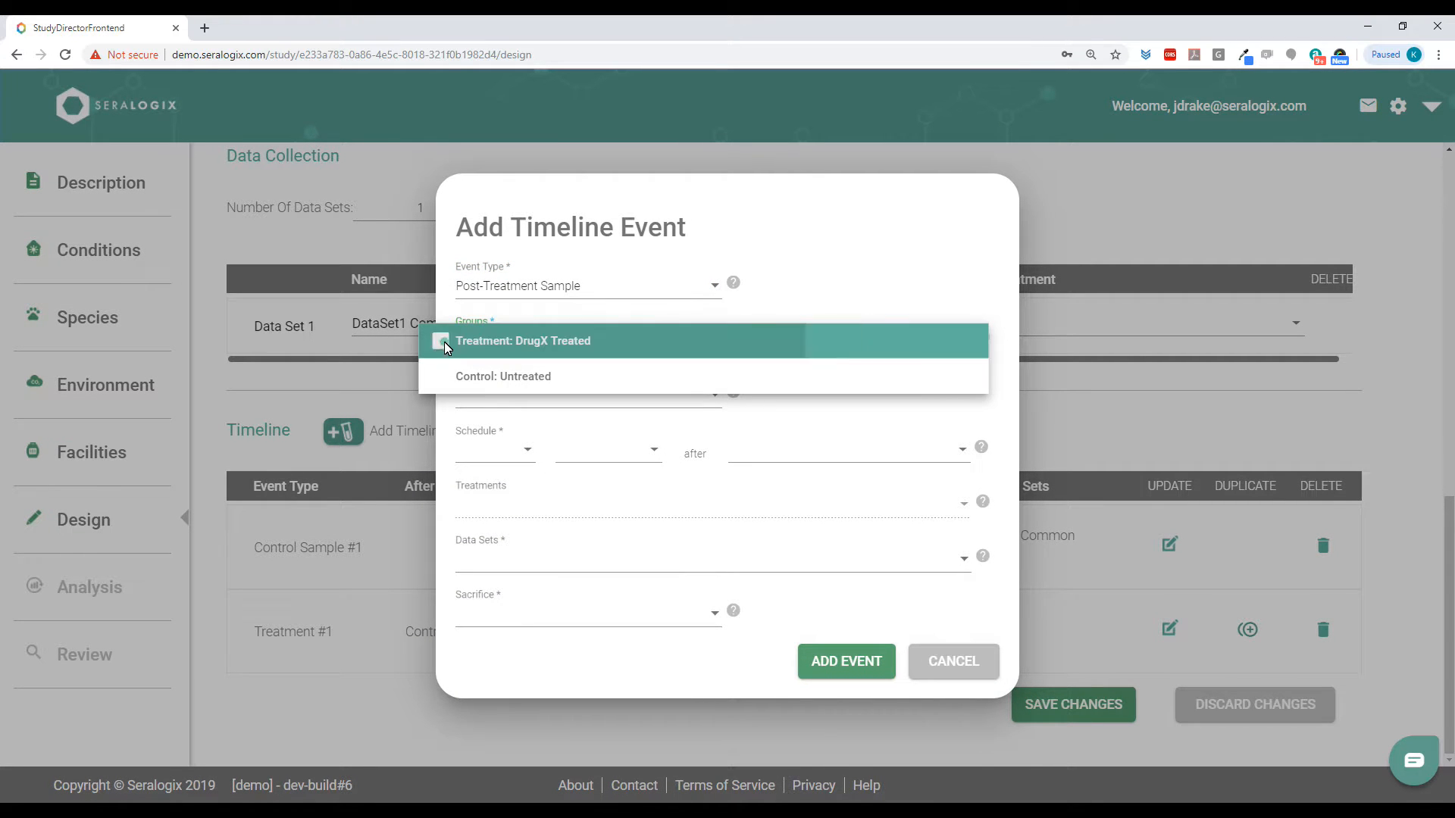
left_click(444, 379)
left_click(479, 397)
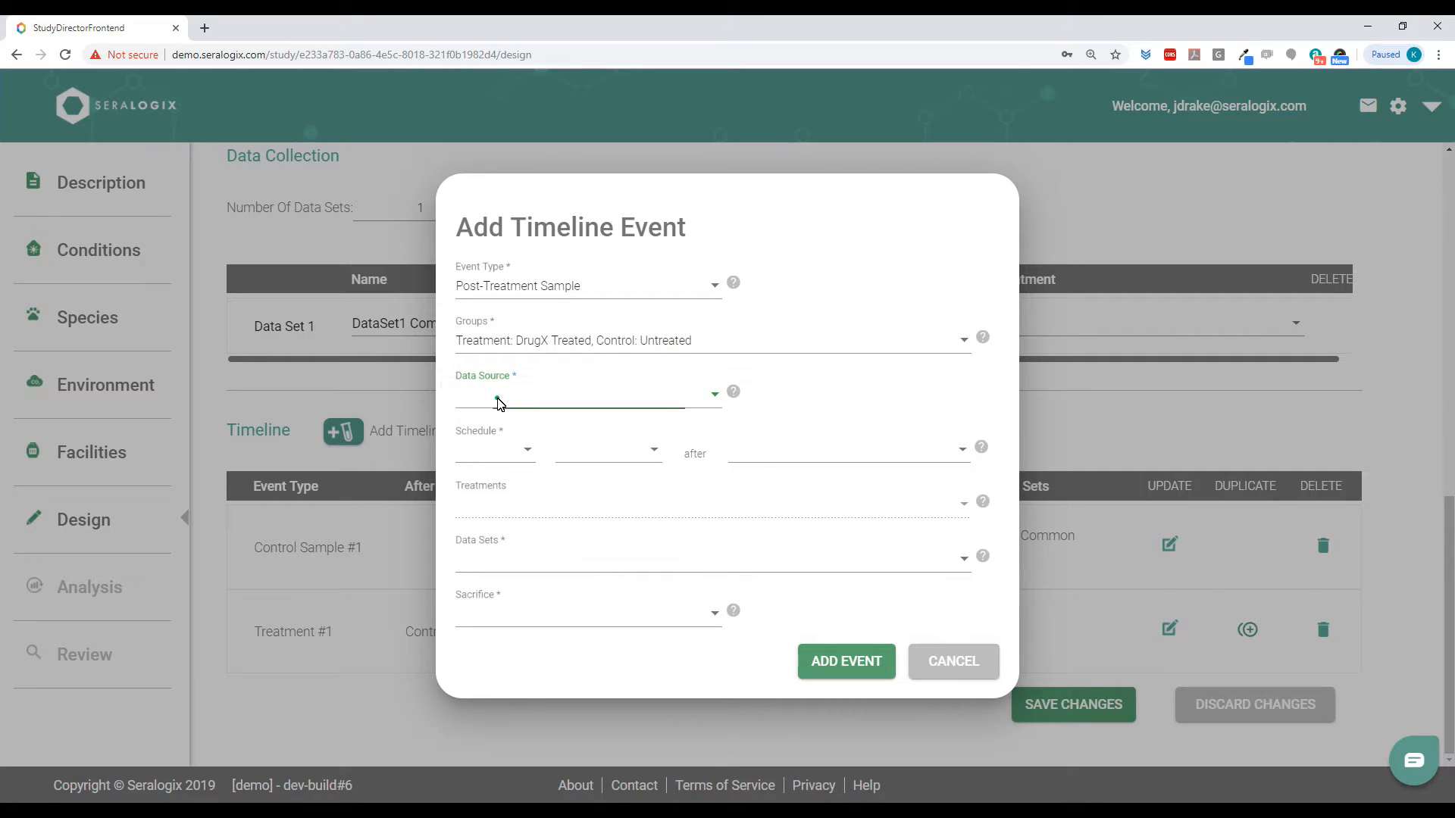
left_click(485, 400)
left_click(474, 400)
Schedule the post-treatment sample 2 days after Treatment #1
left_click(487, 447)
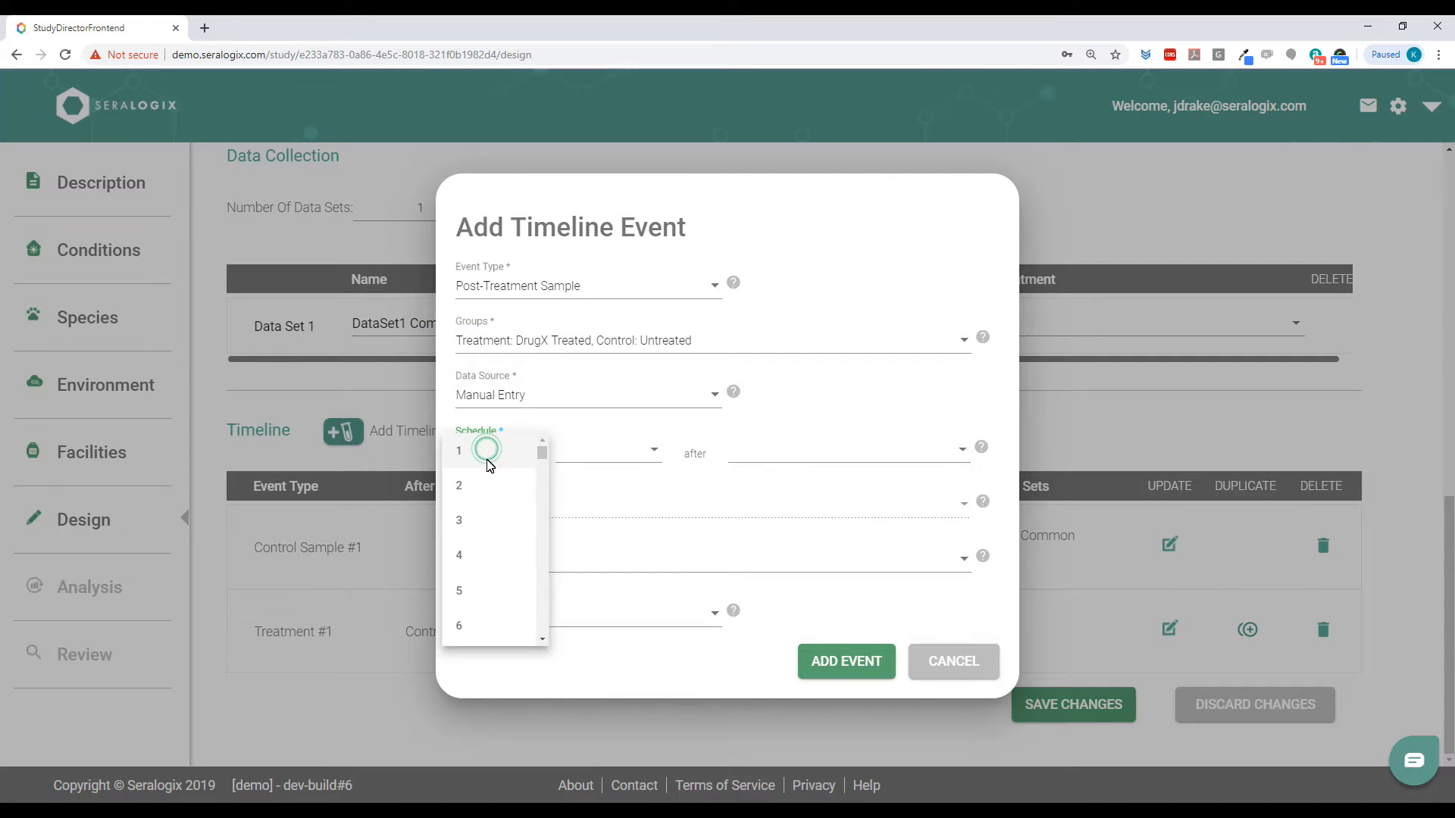
left_click(473, 493)
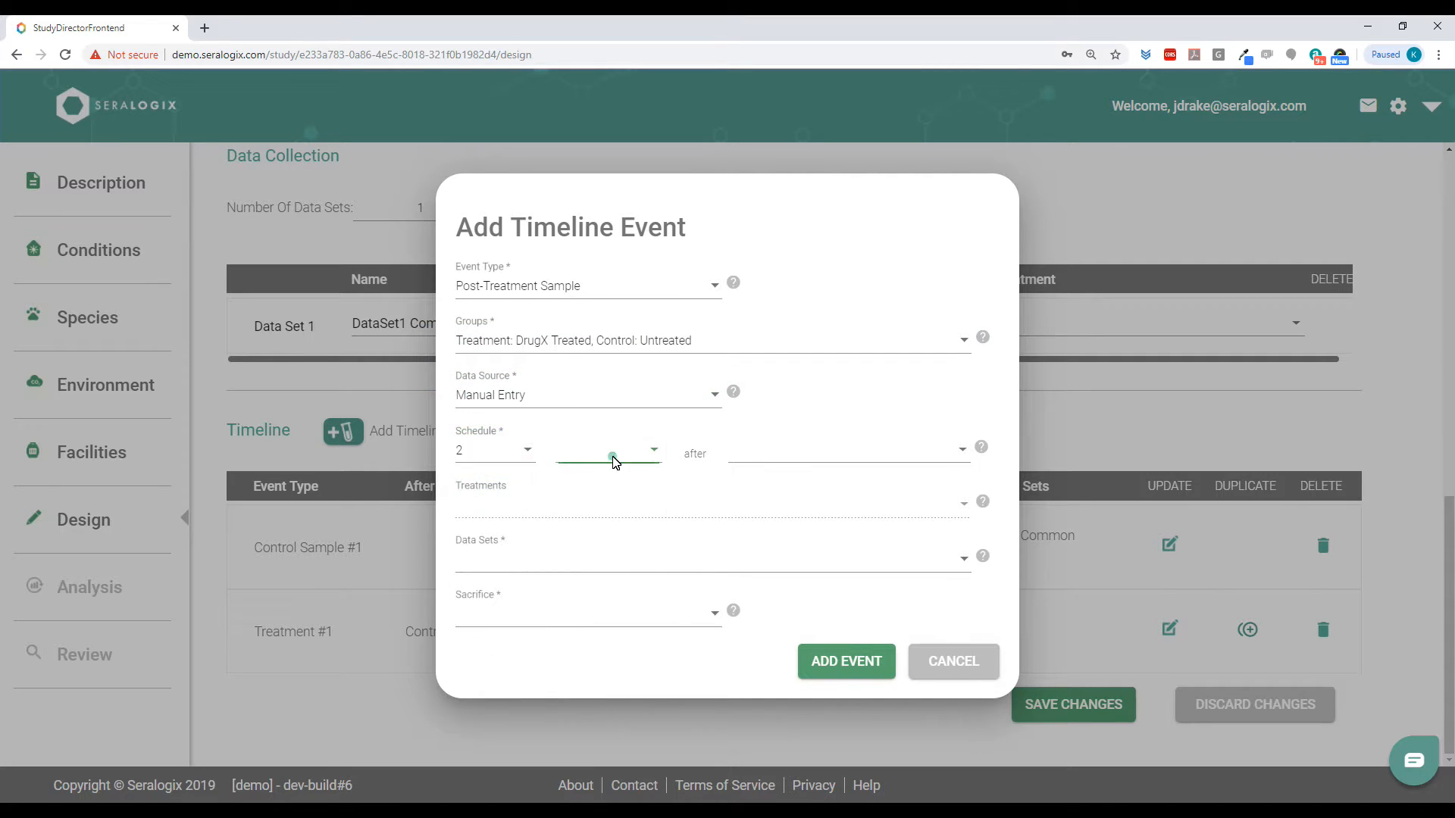
left_click(613, 454)
left_click(570, 555)
left_click(750, 455)
left_click(742, 488)
Add the post-treatment sample event with data set DataSet1 Common and no sacrifice, and save the study design changes
left_click(510, 563)
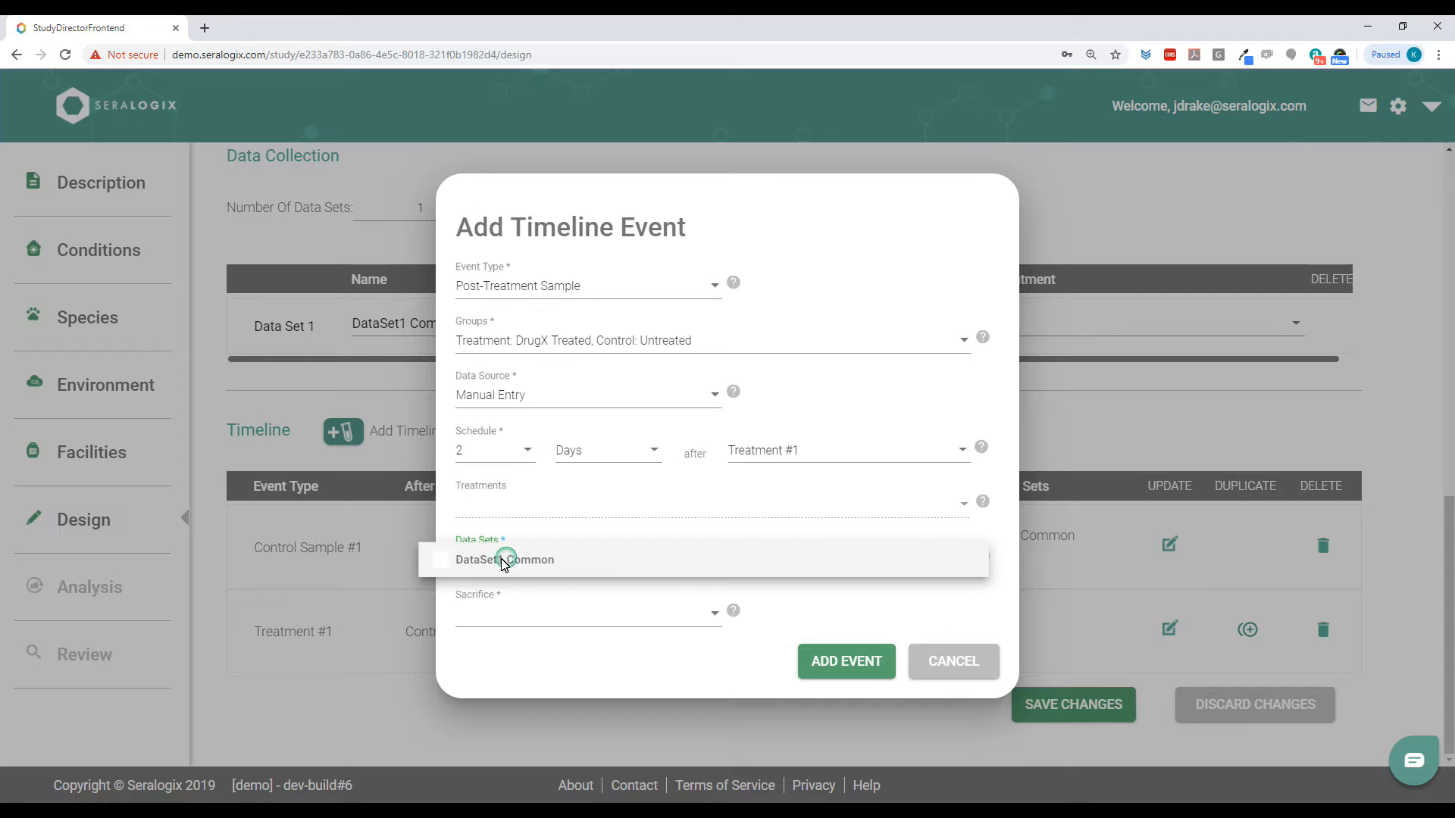
left_click(458, 559)
left_click(492, 620)
left_click(474, 616)
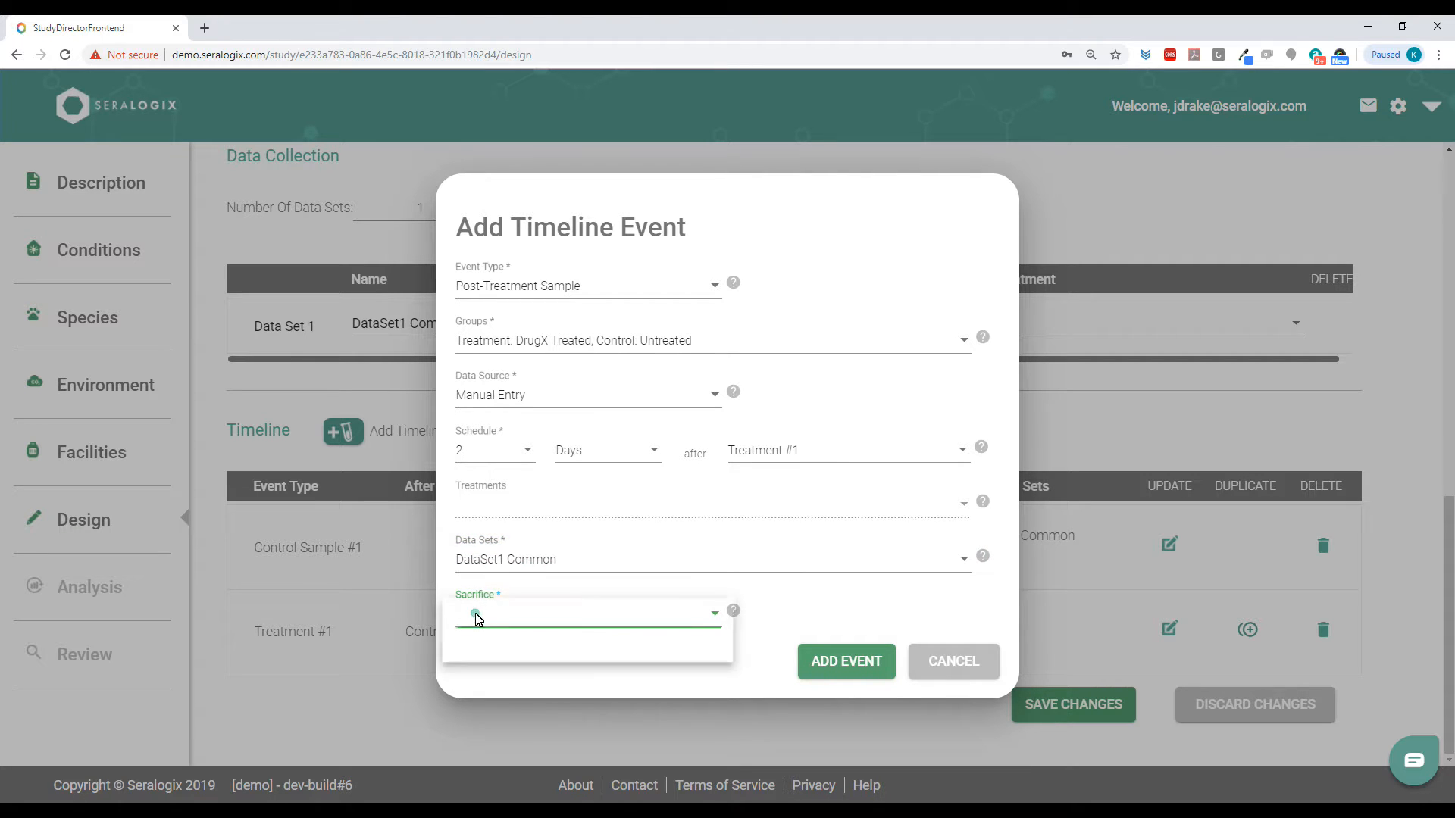
left_click(465, 650)
left_click(845, 663)
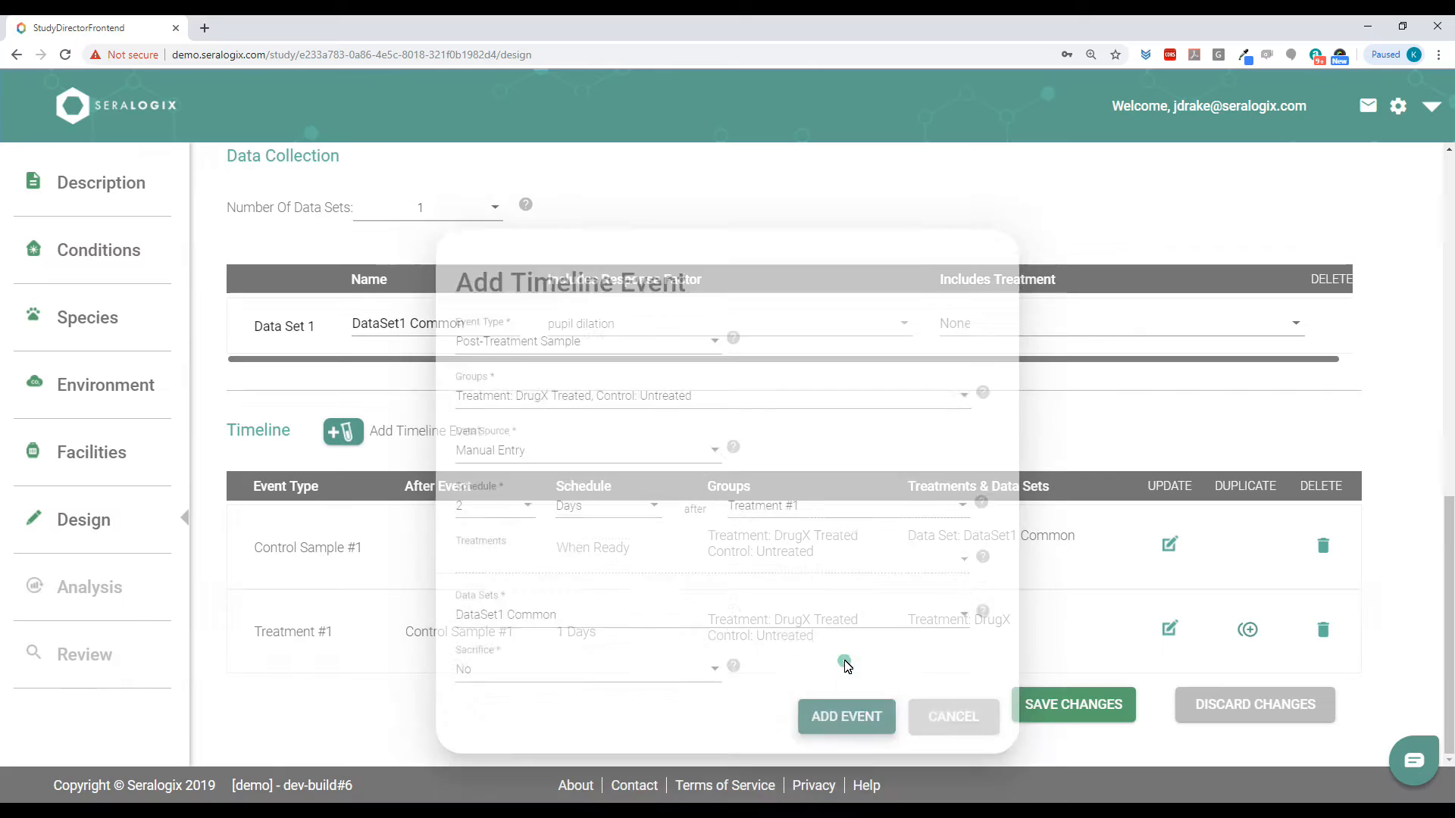
scroll(807, 610, "down", 1)
left_click(1073, 705)
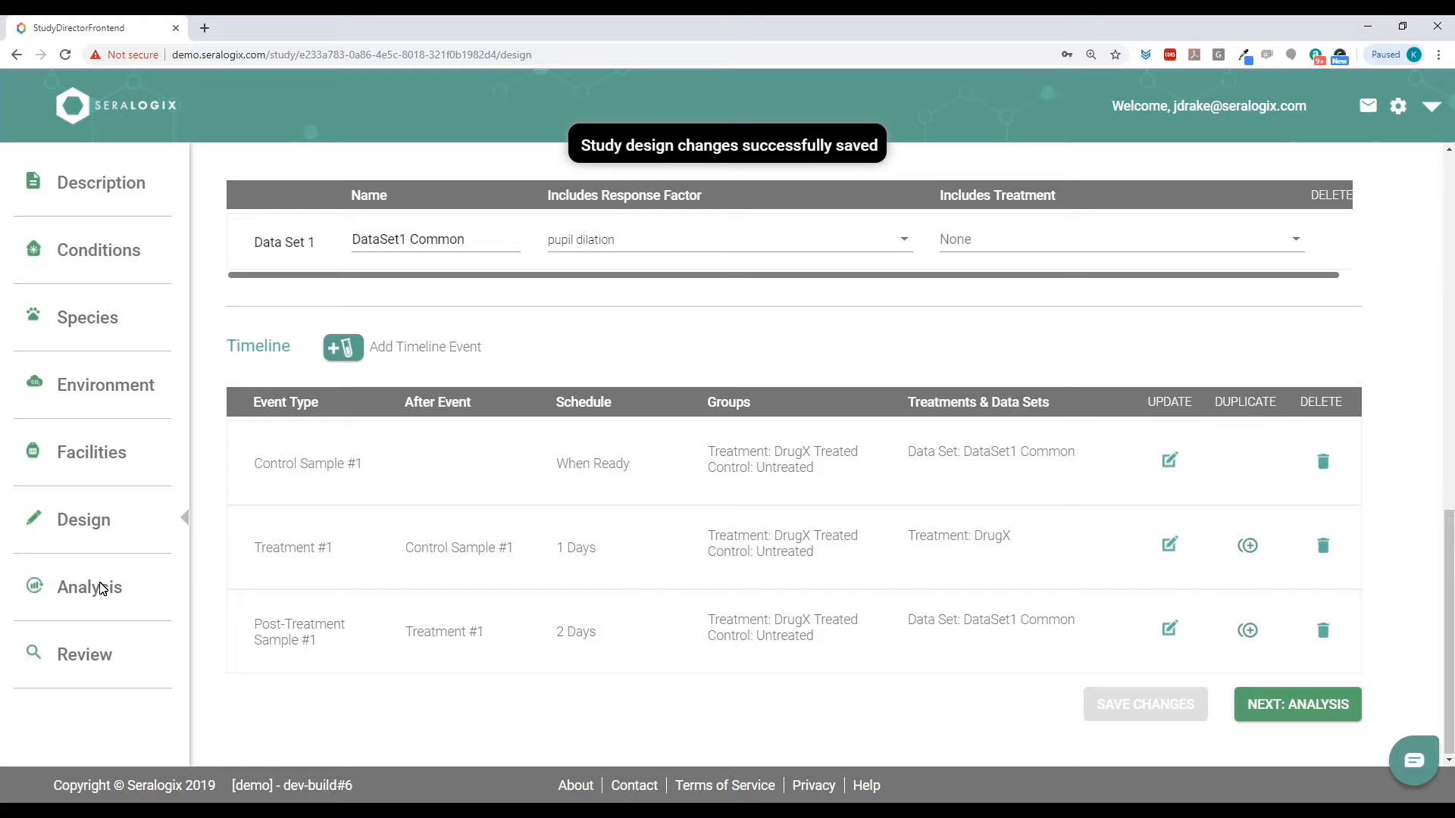
Open the study's analysis and examine the power curves and the factor table with effect sizes, sample sizes and costs
left_click(101, 588)
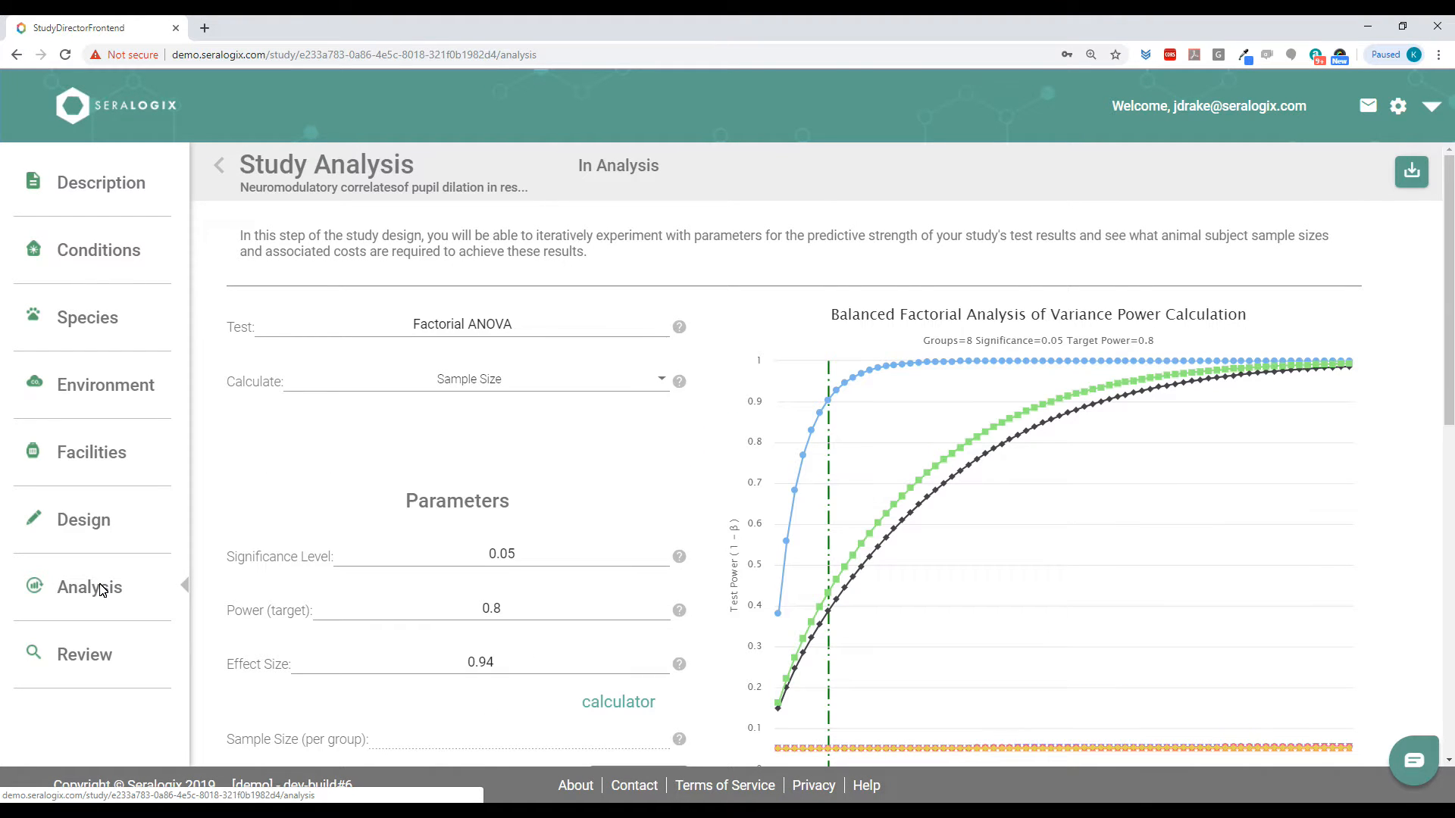
mouse_move(908, 530)
scroll(909, 530, "down", 1)
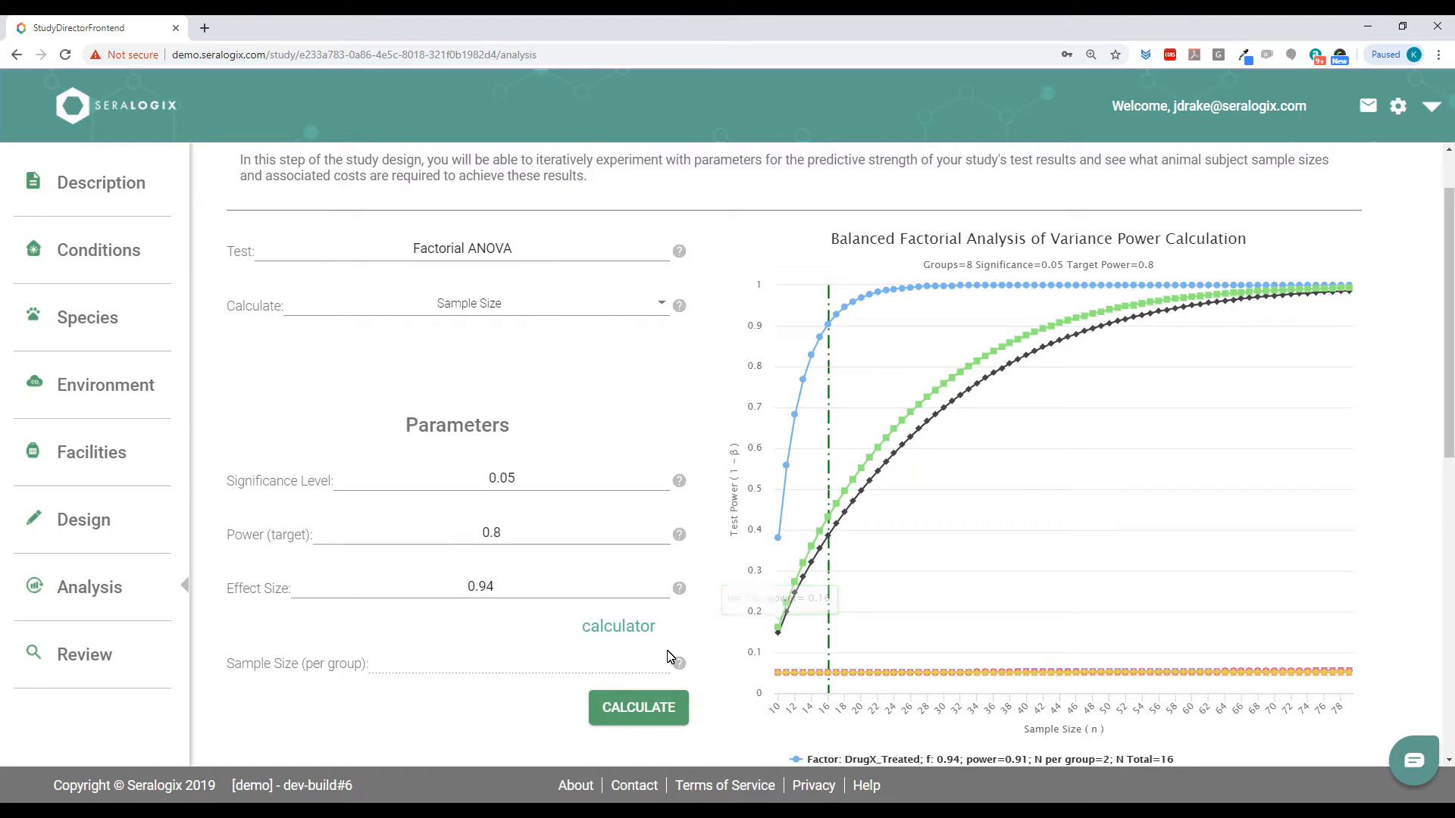
scroll(673, 656, "down", 1)
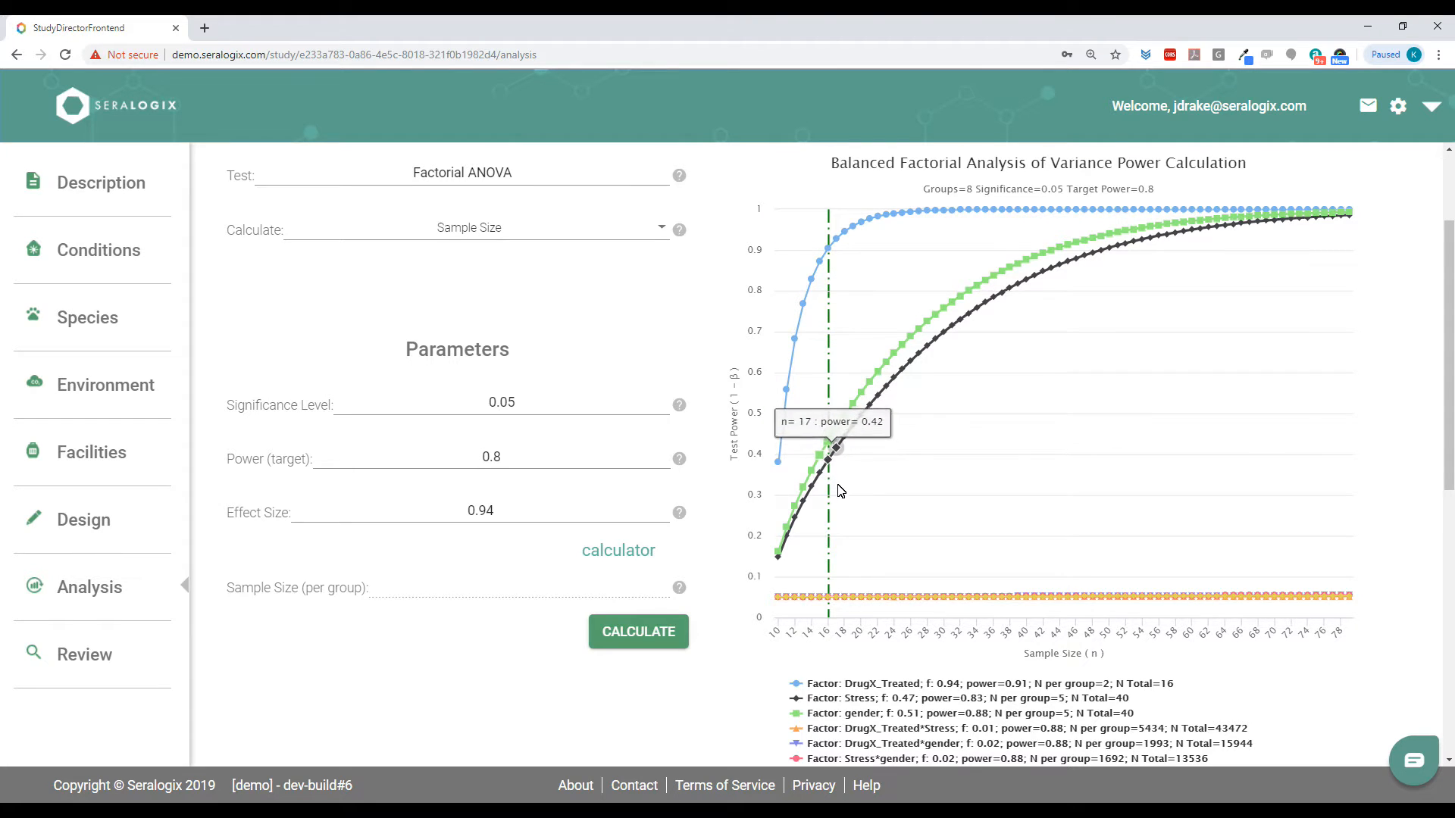
scroll(838, 494, "down", 3)
scroll(838, 493, "down", 4)
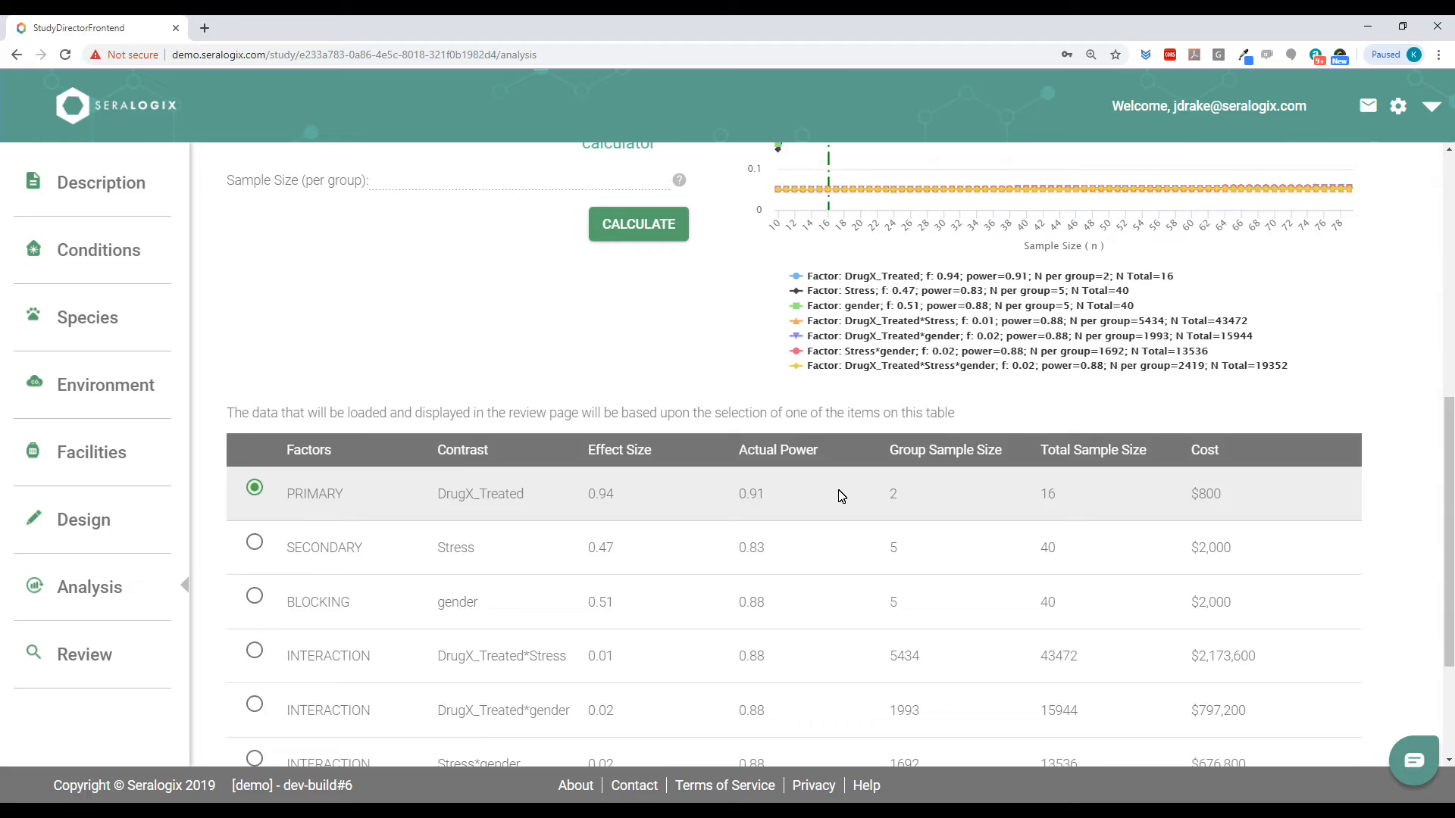
scroll(840, 496, "down", 1)
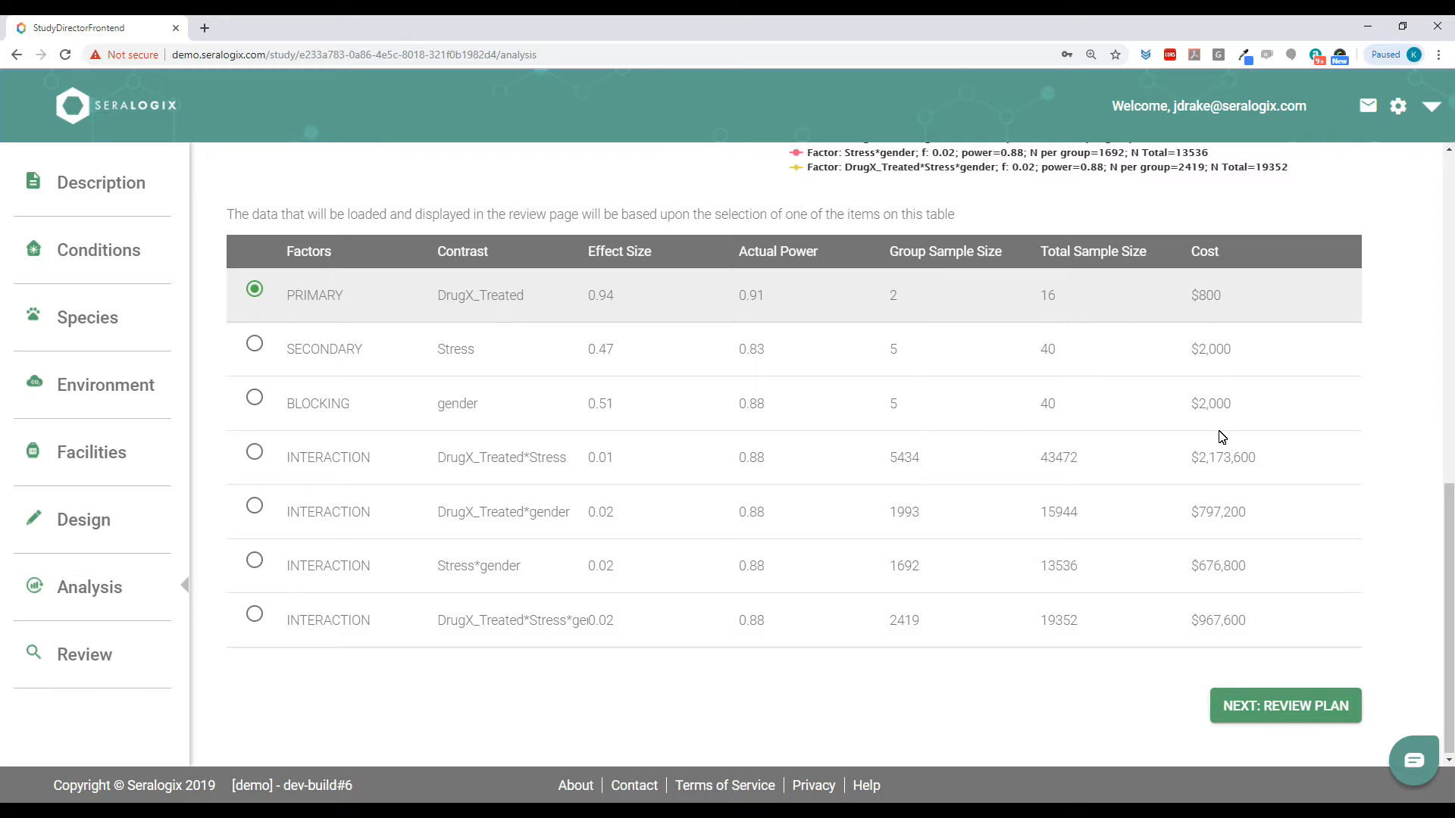
In the effect size calculator, set the pupil_dilation mean to 5 for Untreated.low.male and 7 for Untreated.high.male, and calculate
scroll(646, 462, "up", 7)
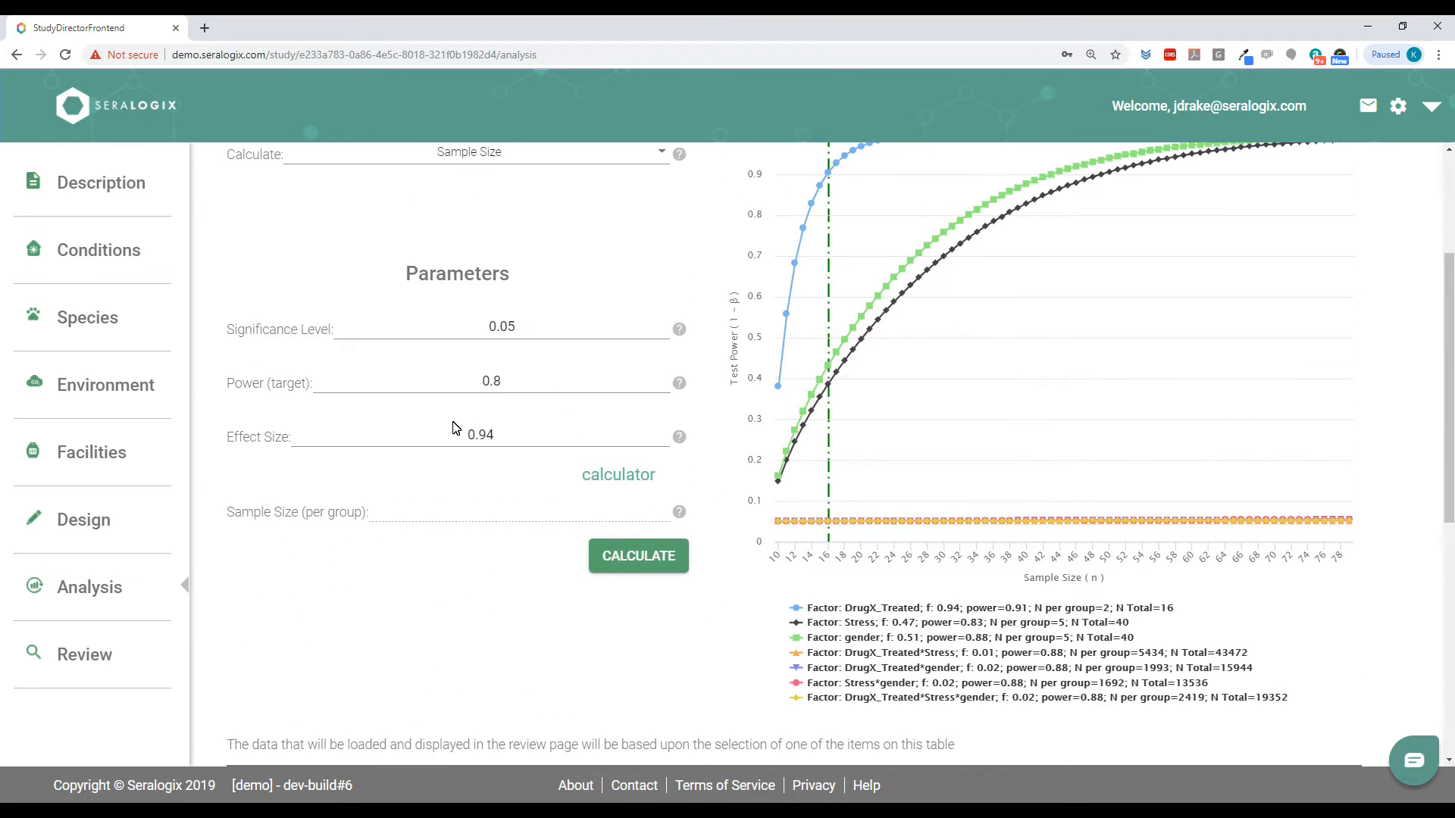
left_click(634, 476)
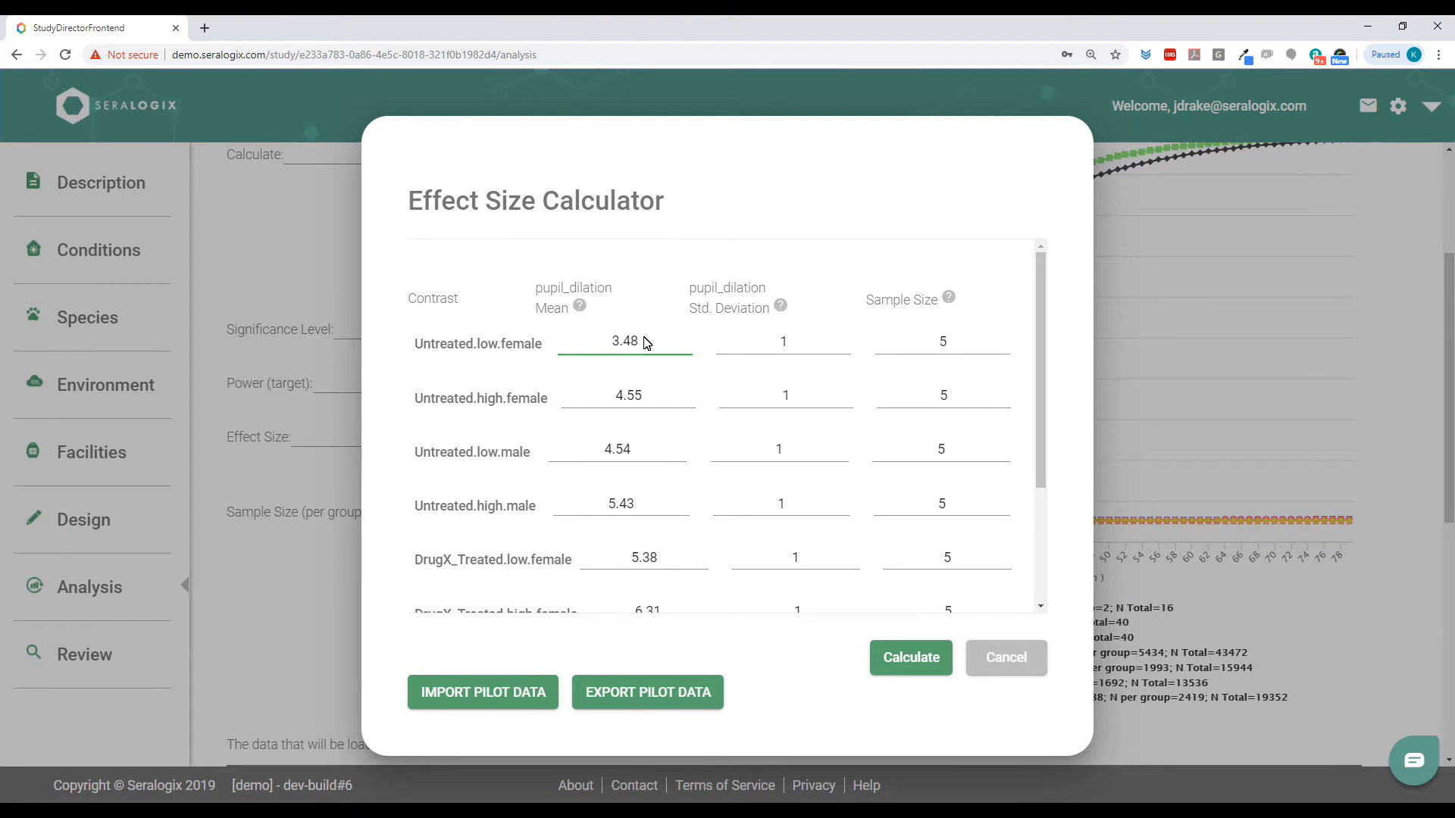
left_click_drag(630, 452, 606, 452)
type("5")
left_click_drag(638, 503, 606, 502)
type("7")
left_click(910, 657)
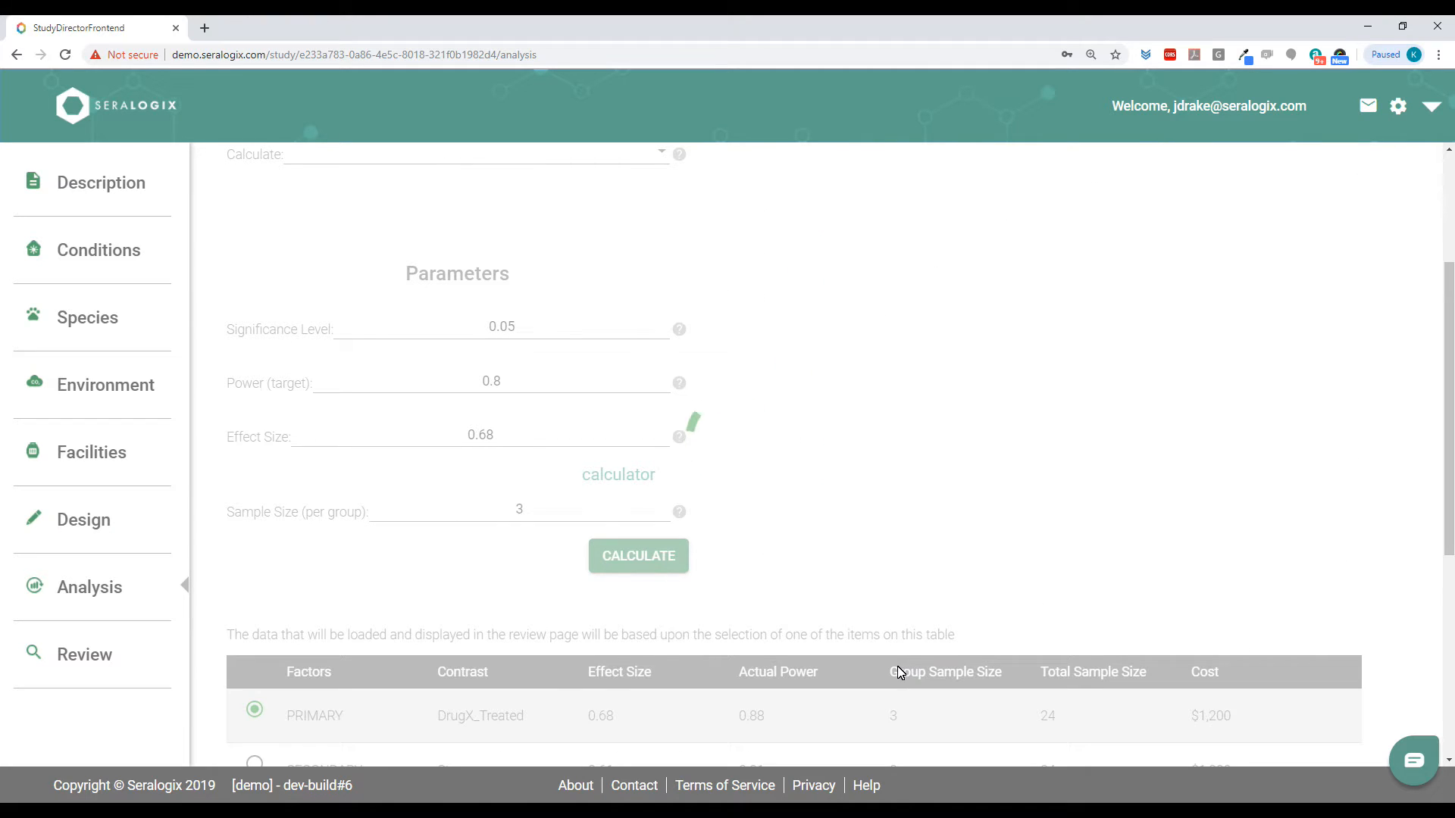
Examine the recalculated power curves and the sample size and cost of each factor and interaction
scroll(789, 551, "up", 2)
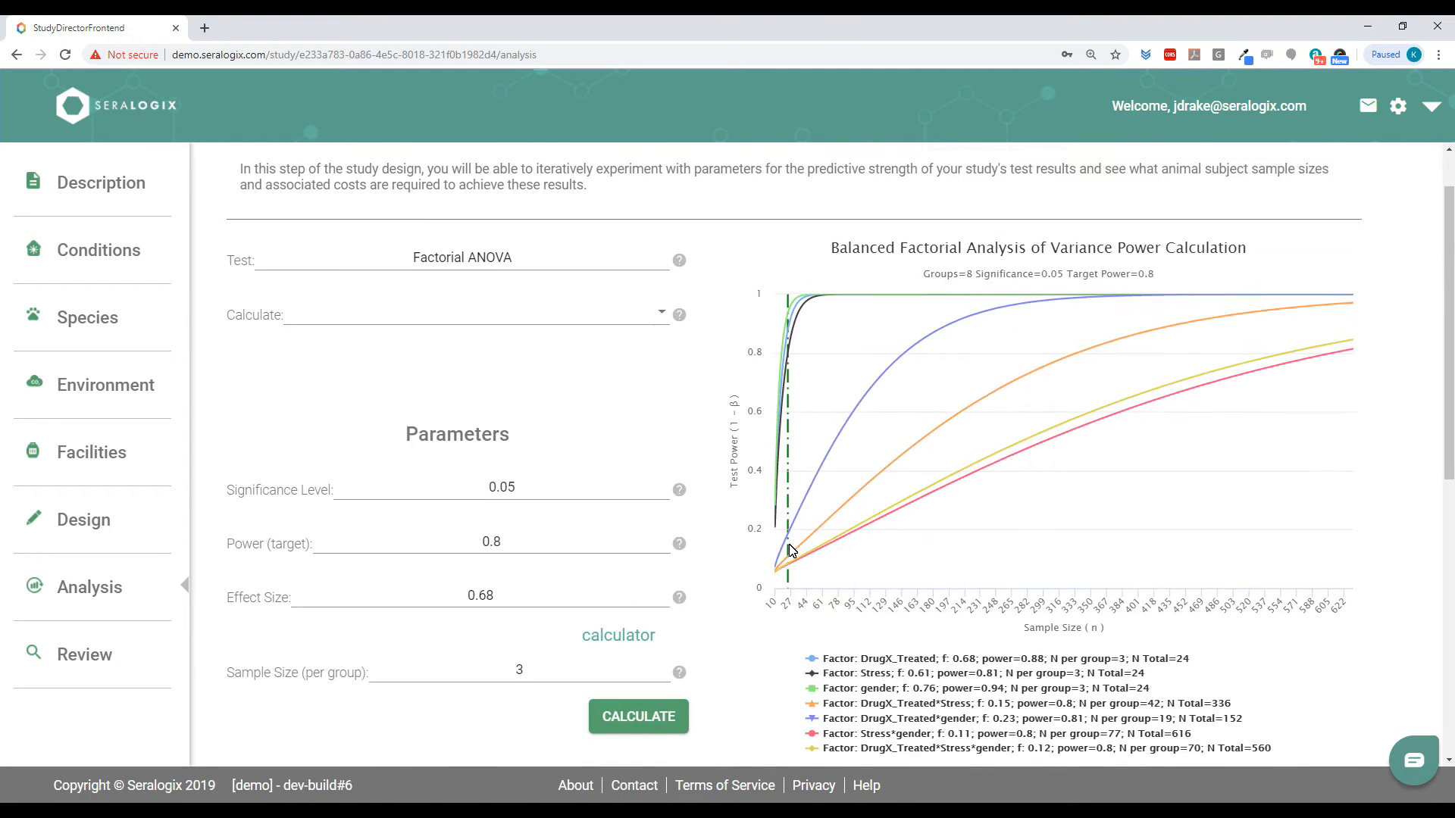
scroll(789, 551, "up", 1)
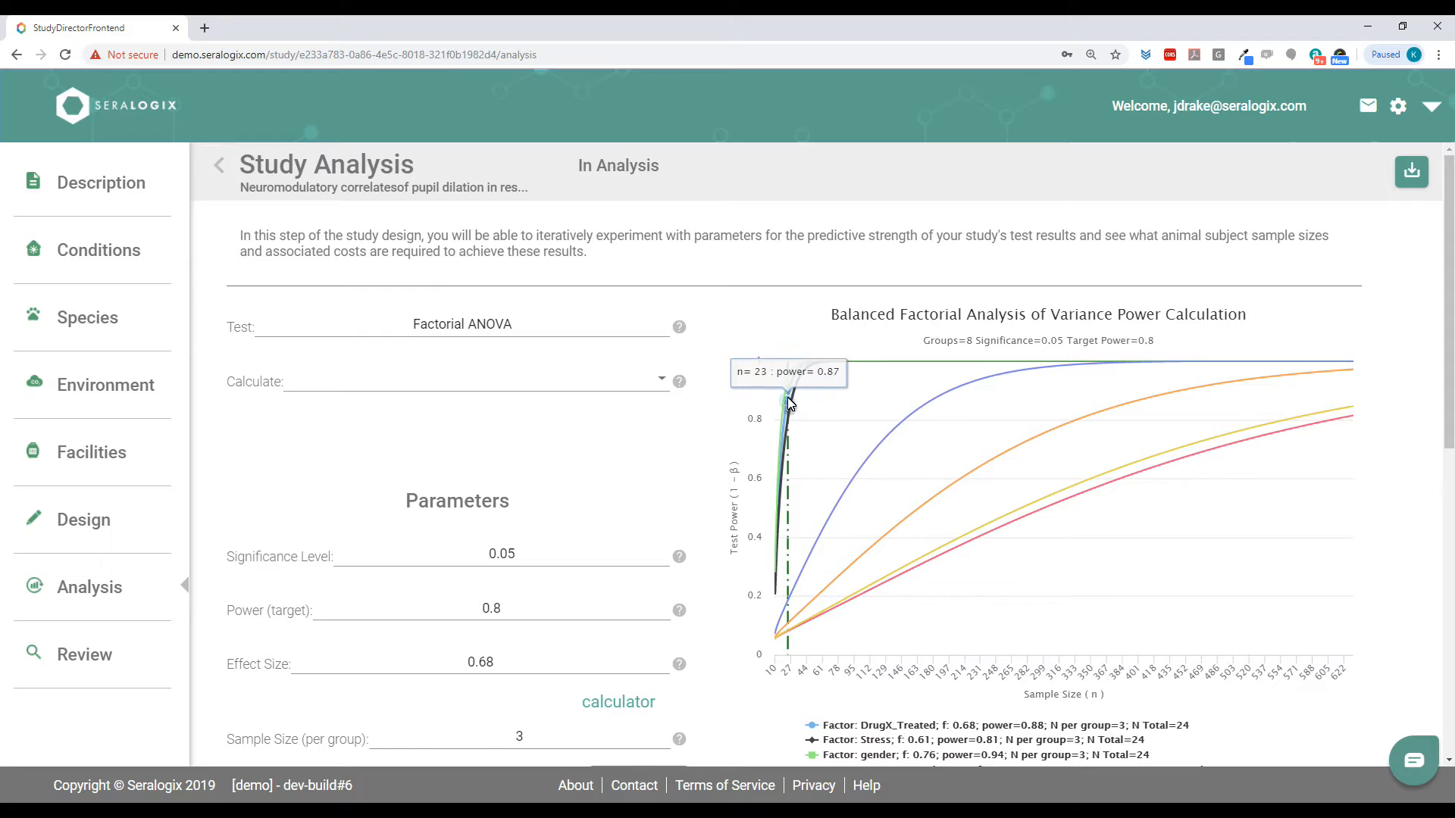
scroll(788, 464, "down", 1)
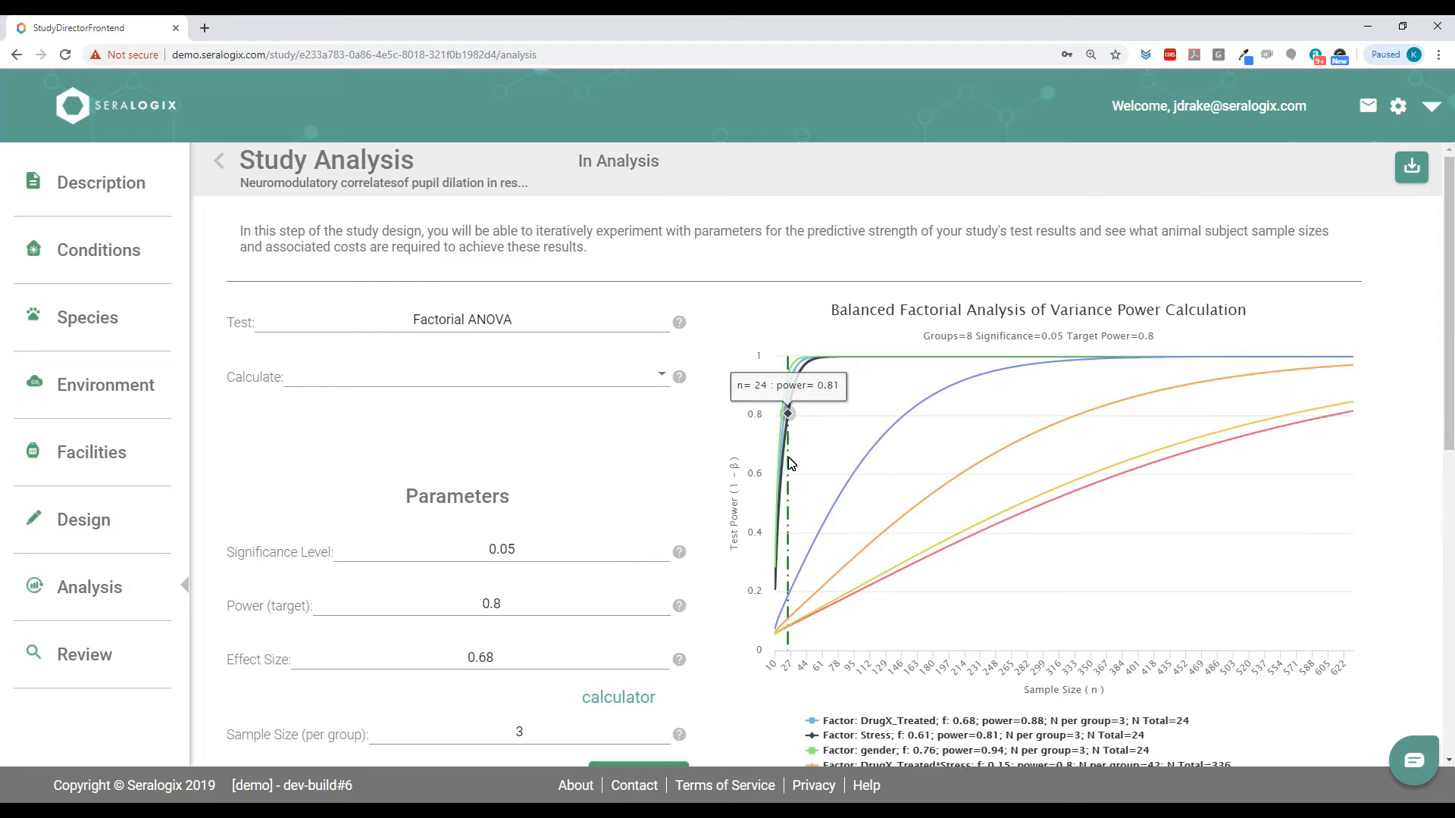
scroll(788, 464, "down", 4)
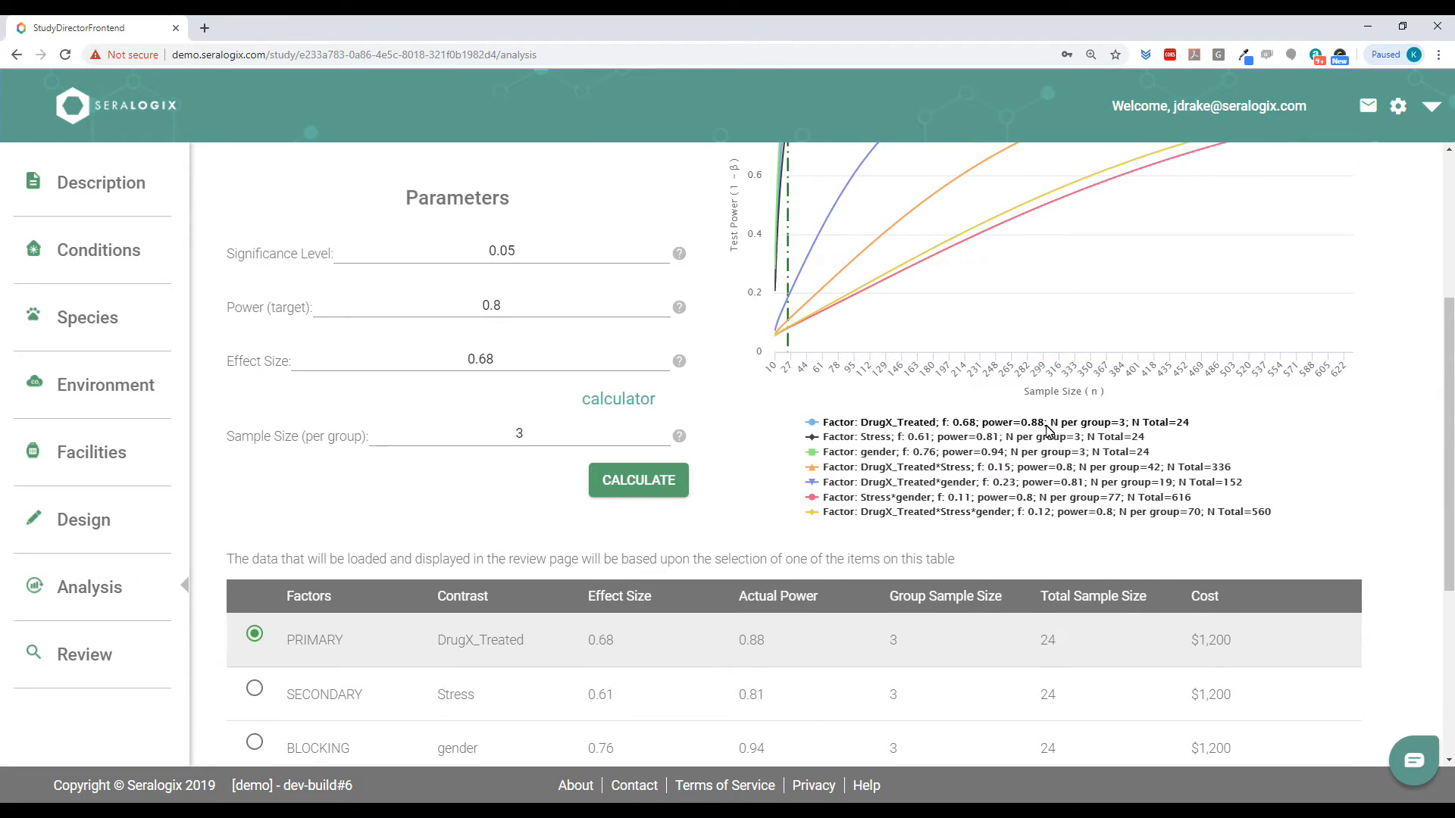
scroll(1071, 531, "down", 2)
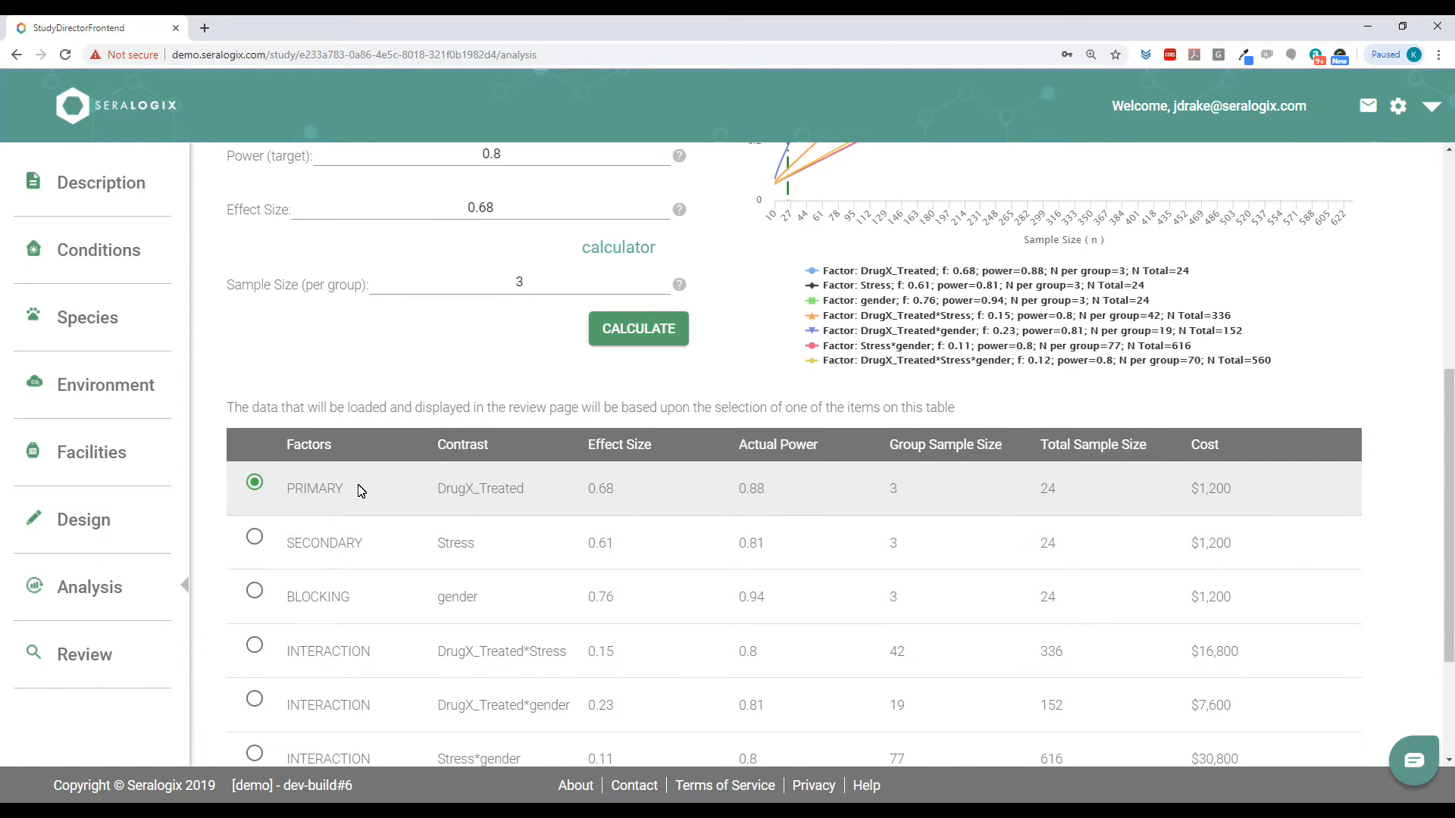
scroll(360, 491, "down", 3)
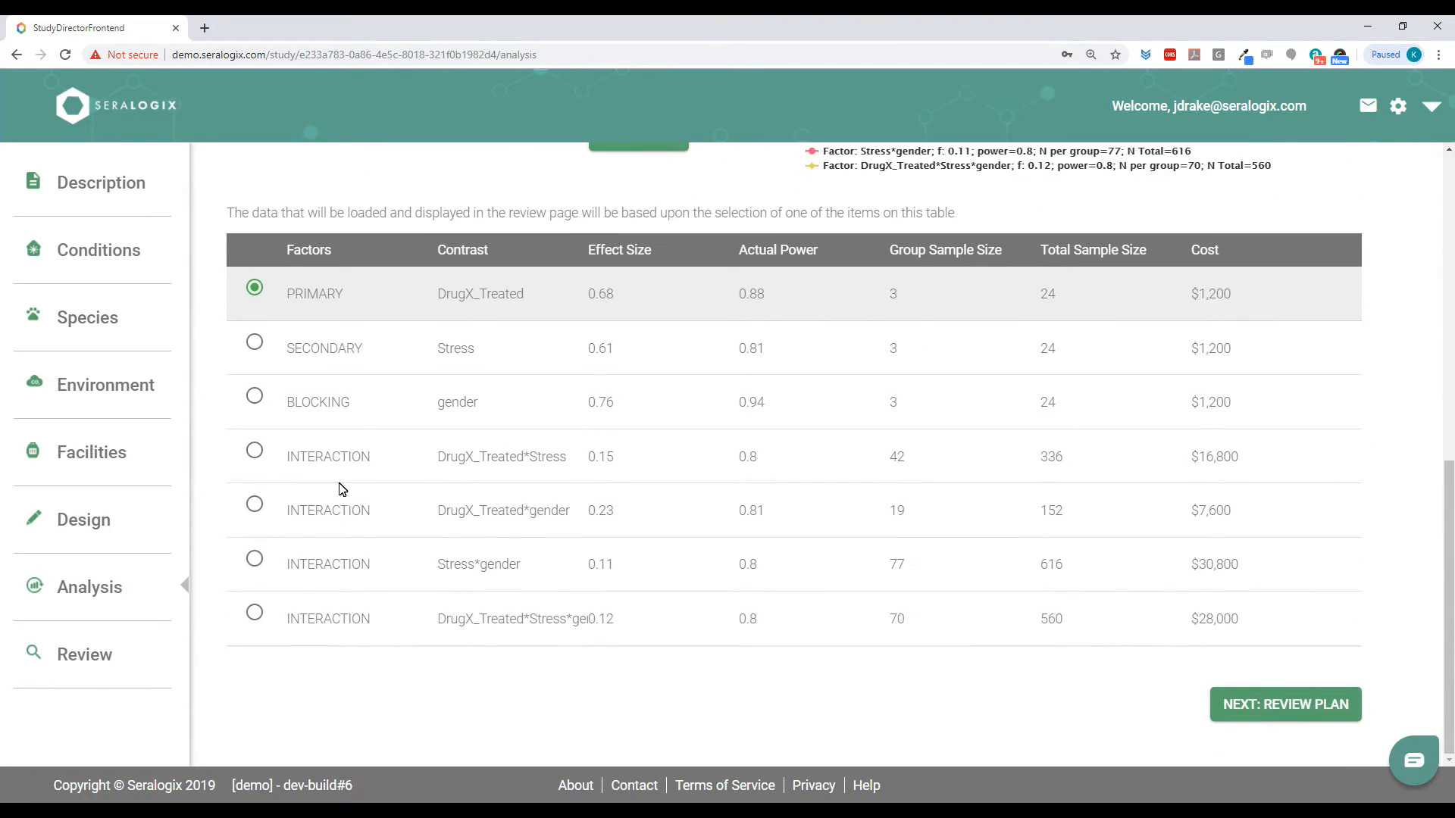
Choose Sample Size as the quantity to calculate, set the target power to 0.9, and run the calculation
scroll(339, 489, "up", 9)
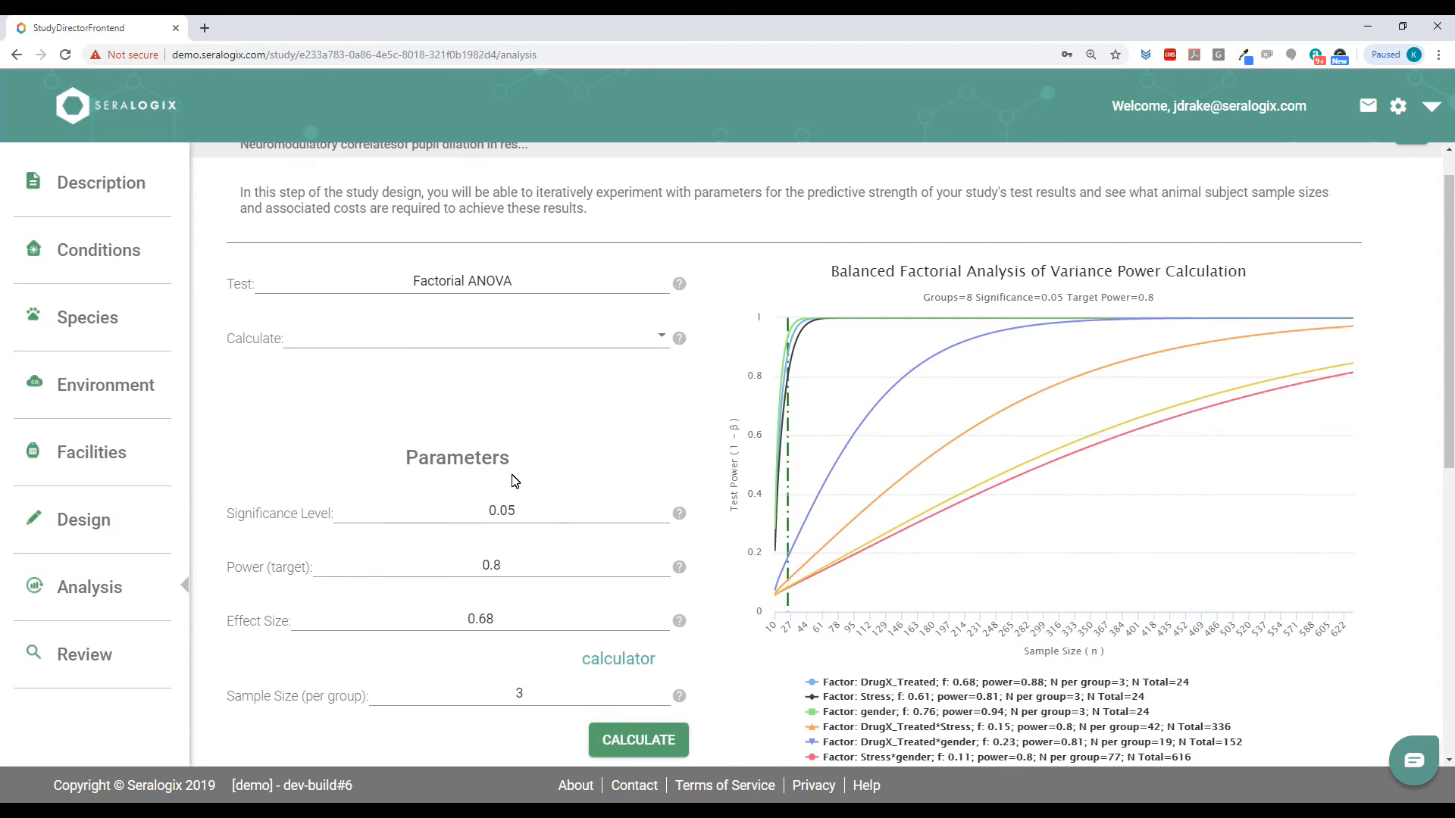
left_click(665, 338)
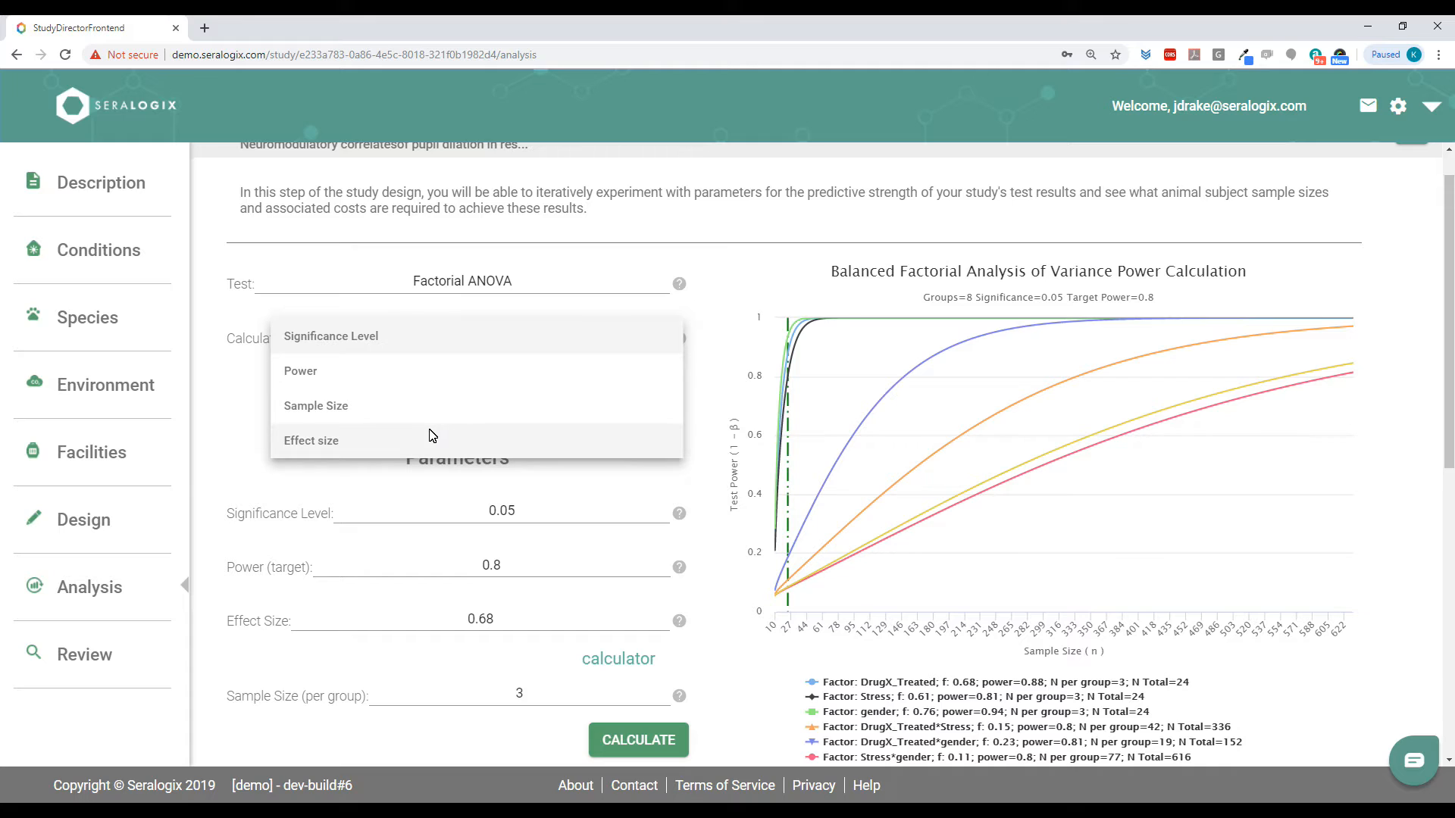
left_click(335, 407)
scroll(358, 442, "down", 1)
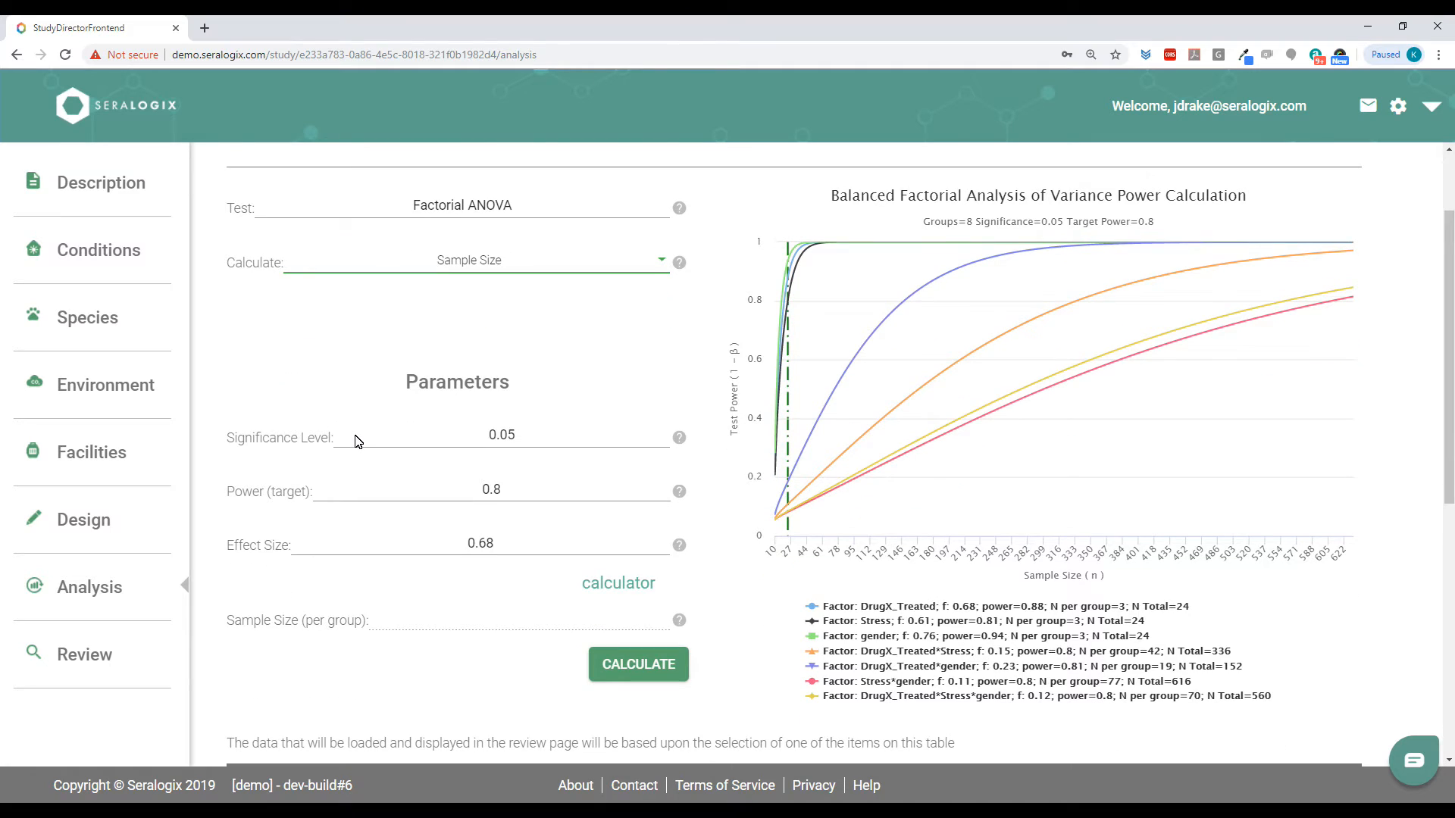
double_click(500, 491)
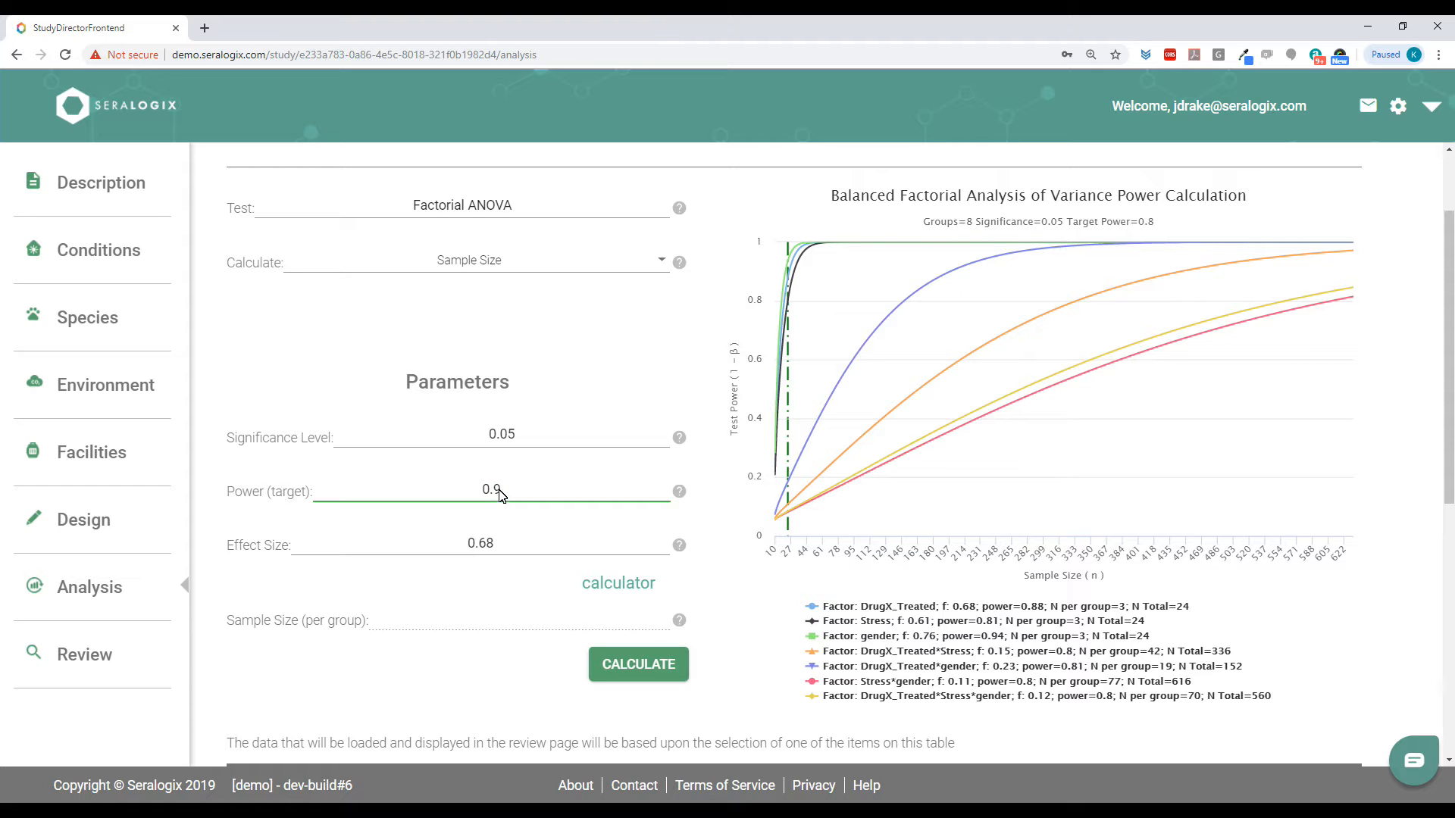
left_click(656, 657)
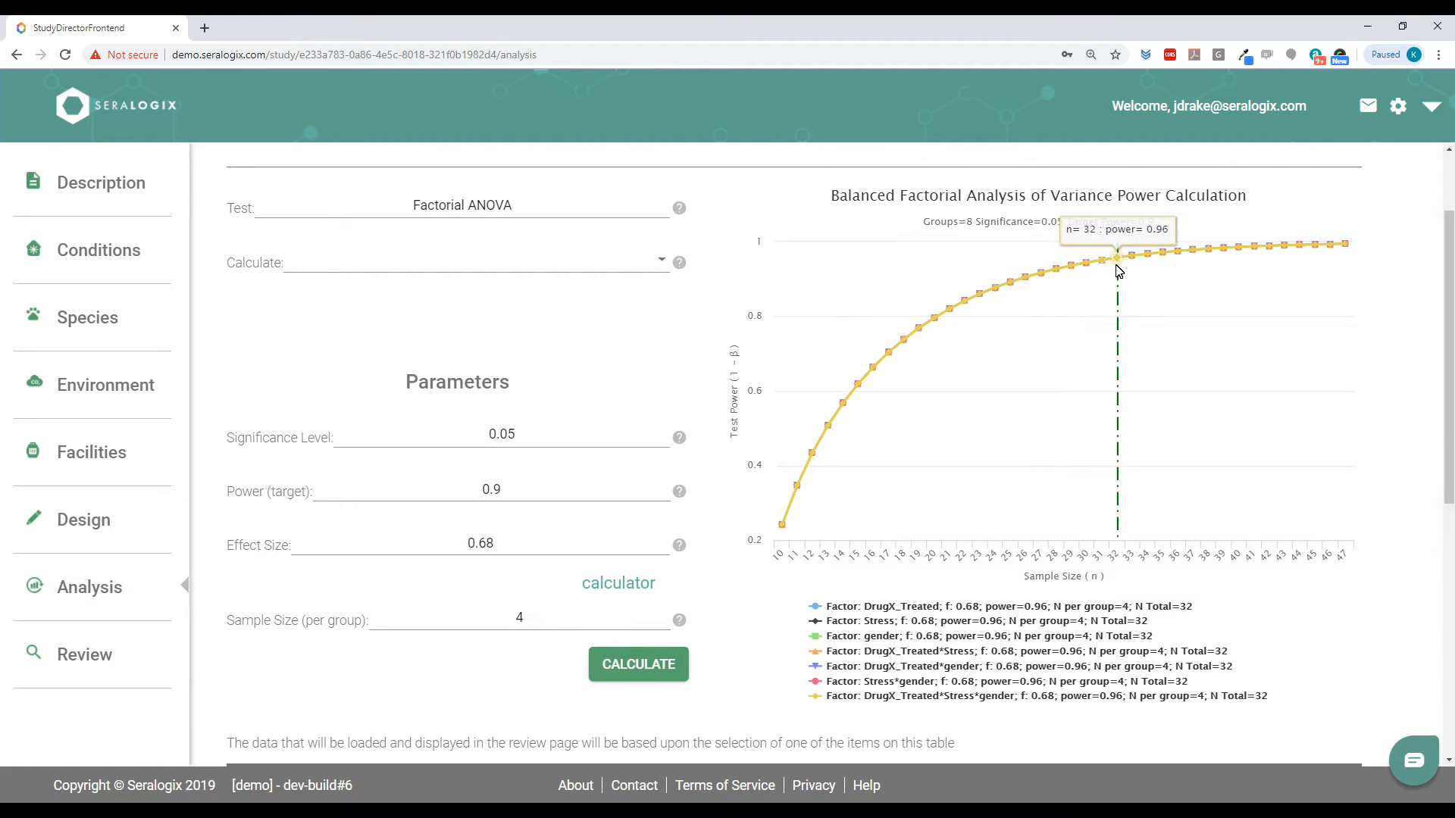
Check the factor table and the study review's summary data plan and animal numbers, and save and approve the design
scroll(1117, 301, "down", 4)
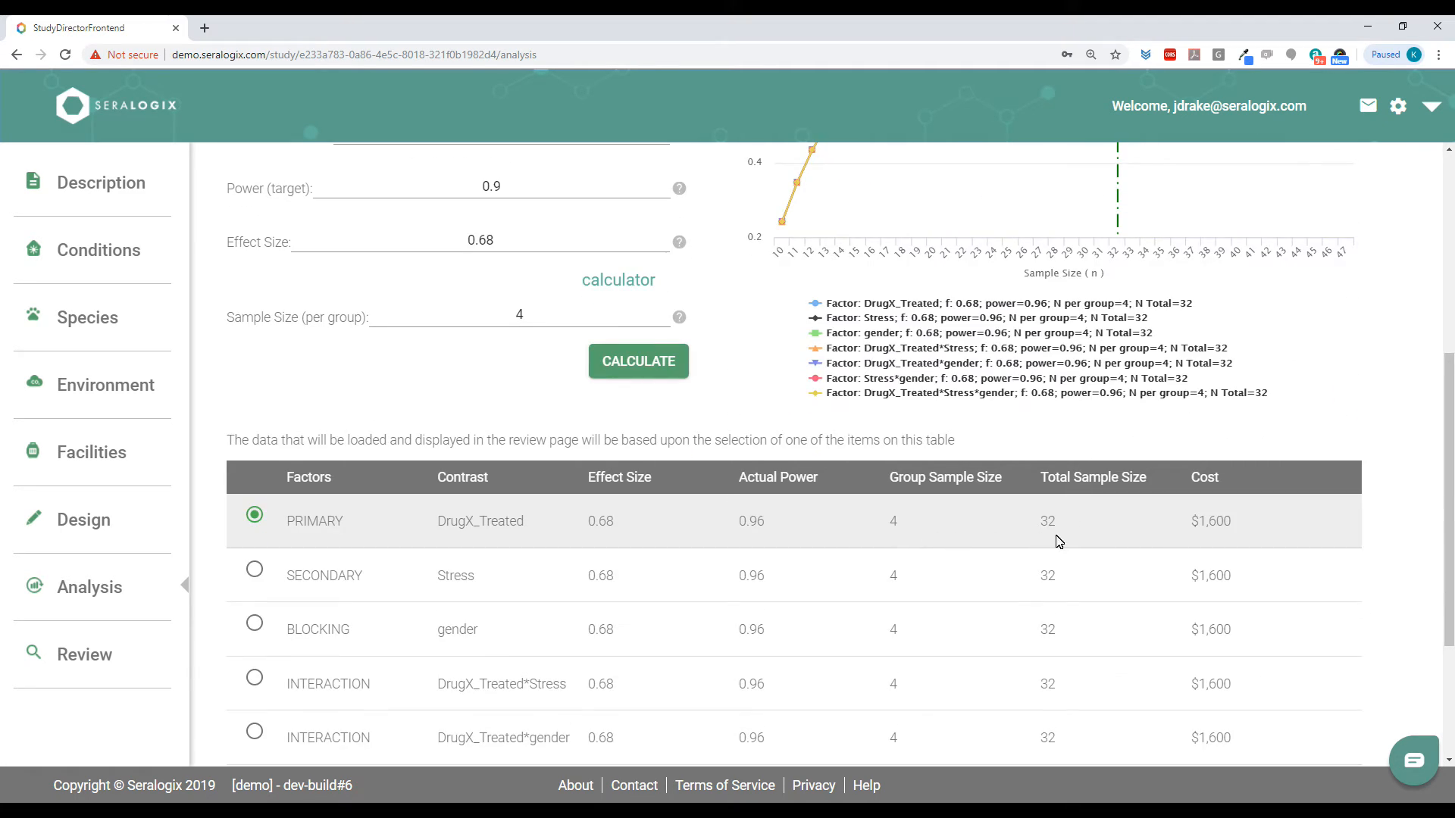
scroll(1023, 553, "down", 3)
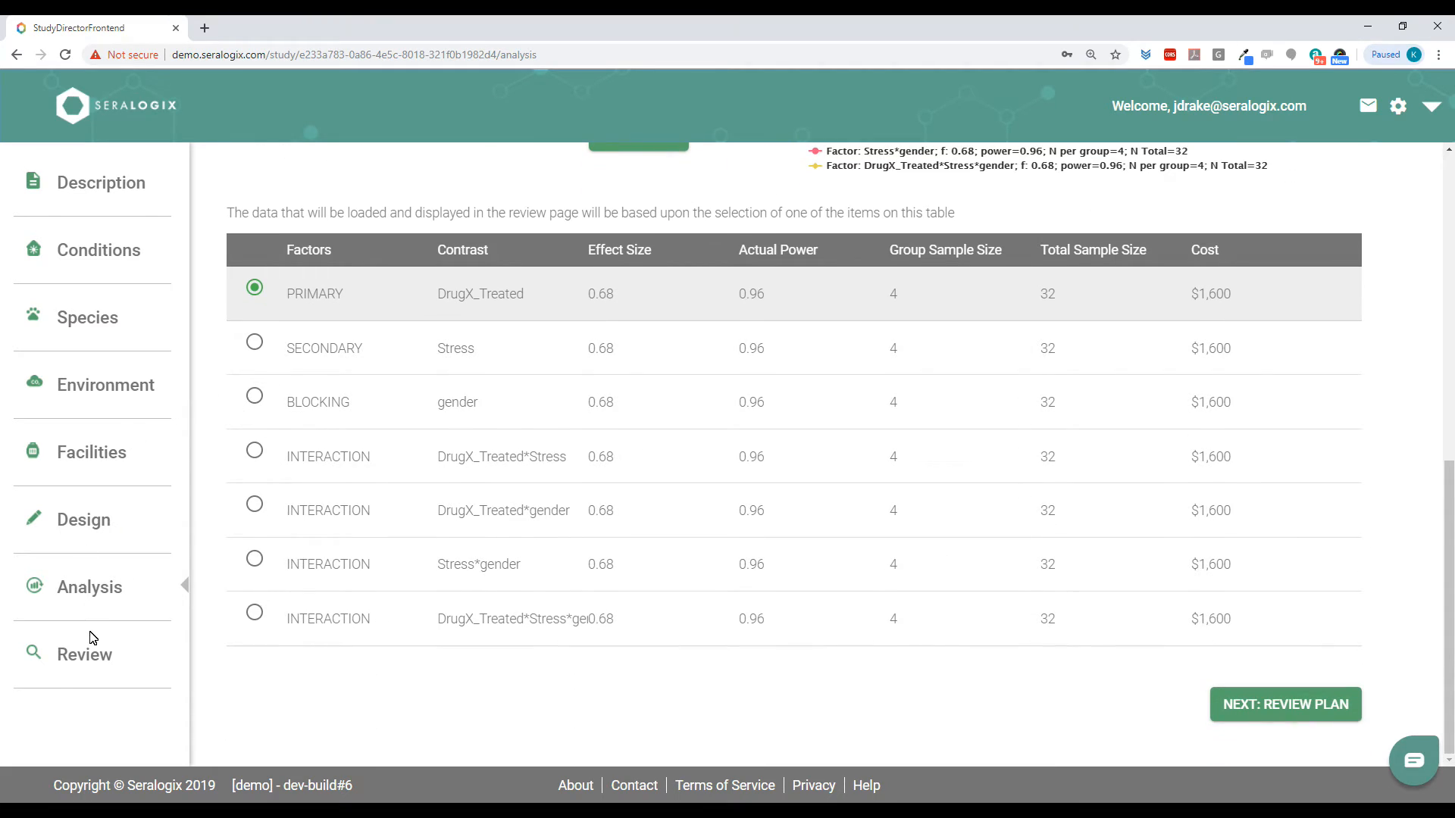
left_click(90, 657)
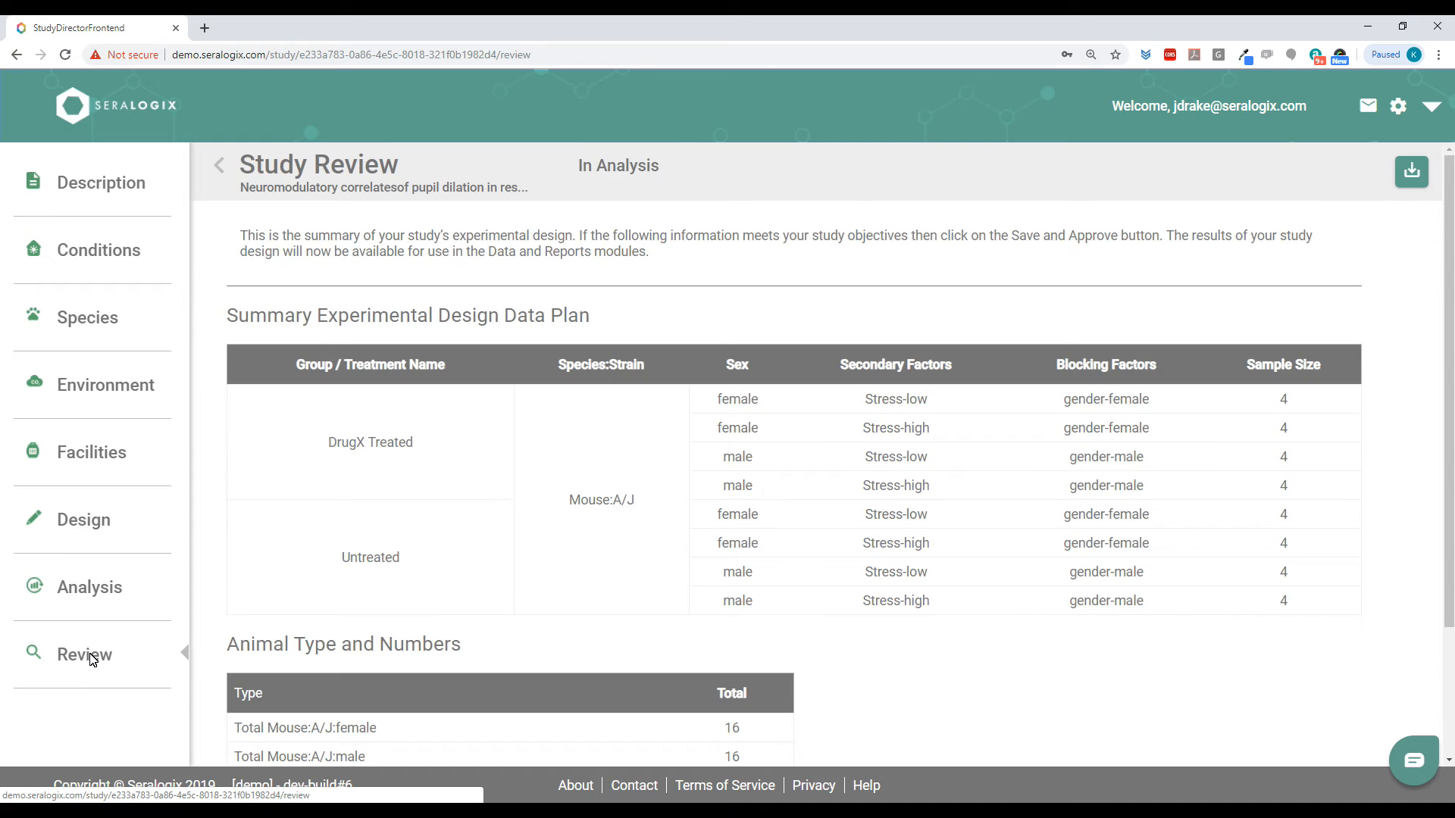
scroll(479, 615, "down", 1)
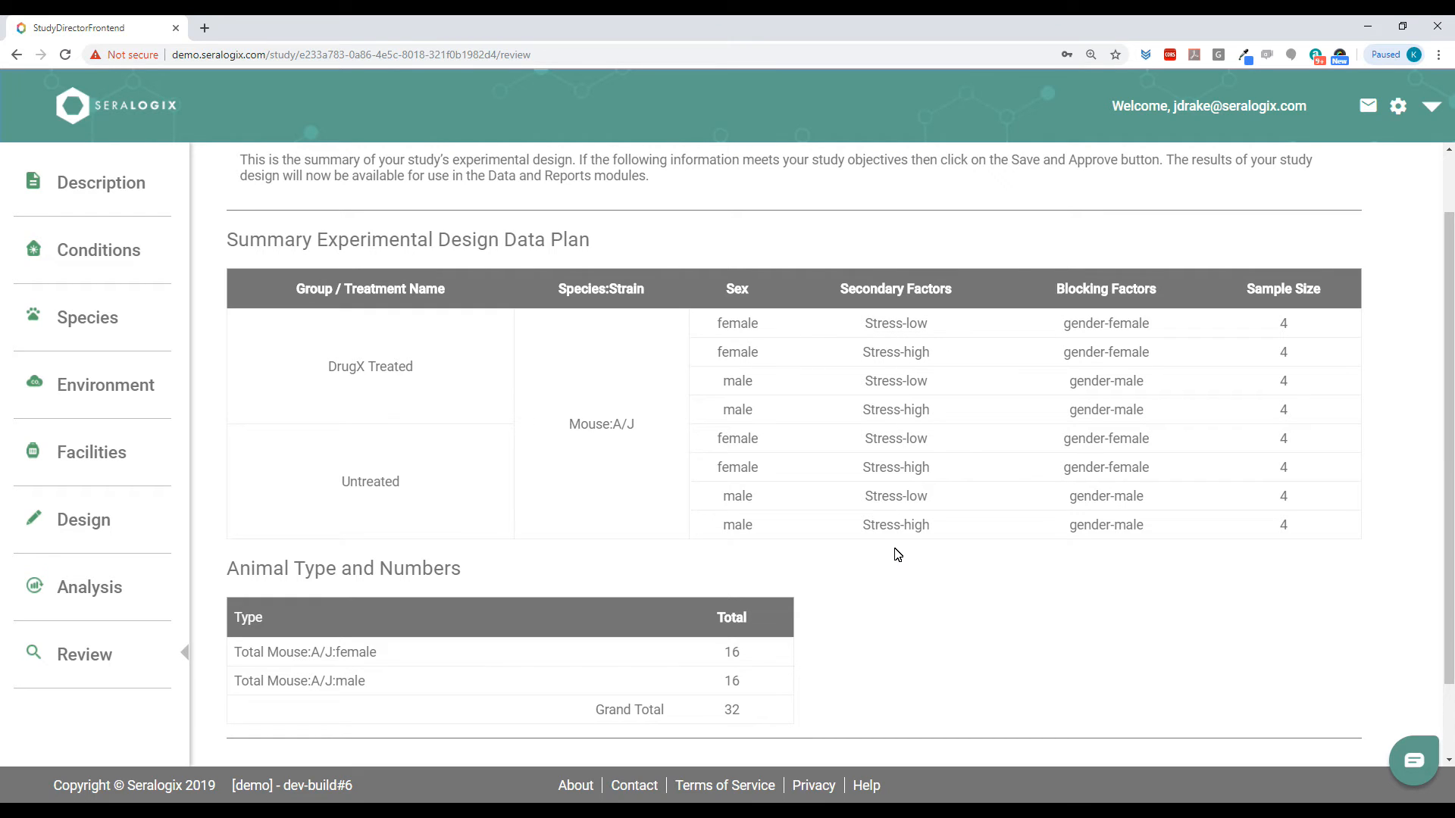
scroll(897, 556, "down", 1)
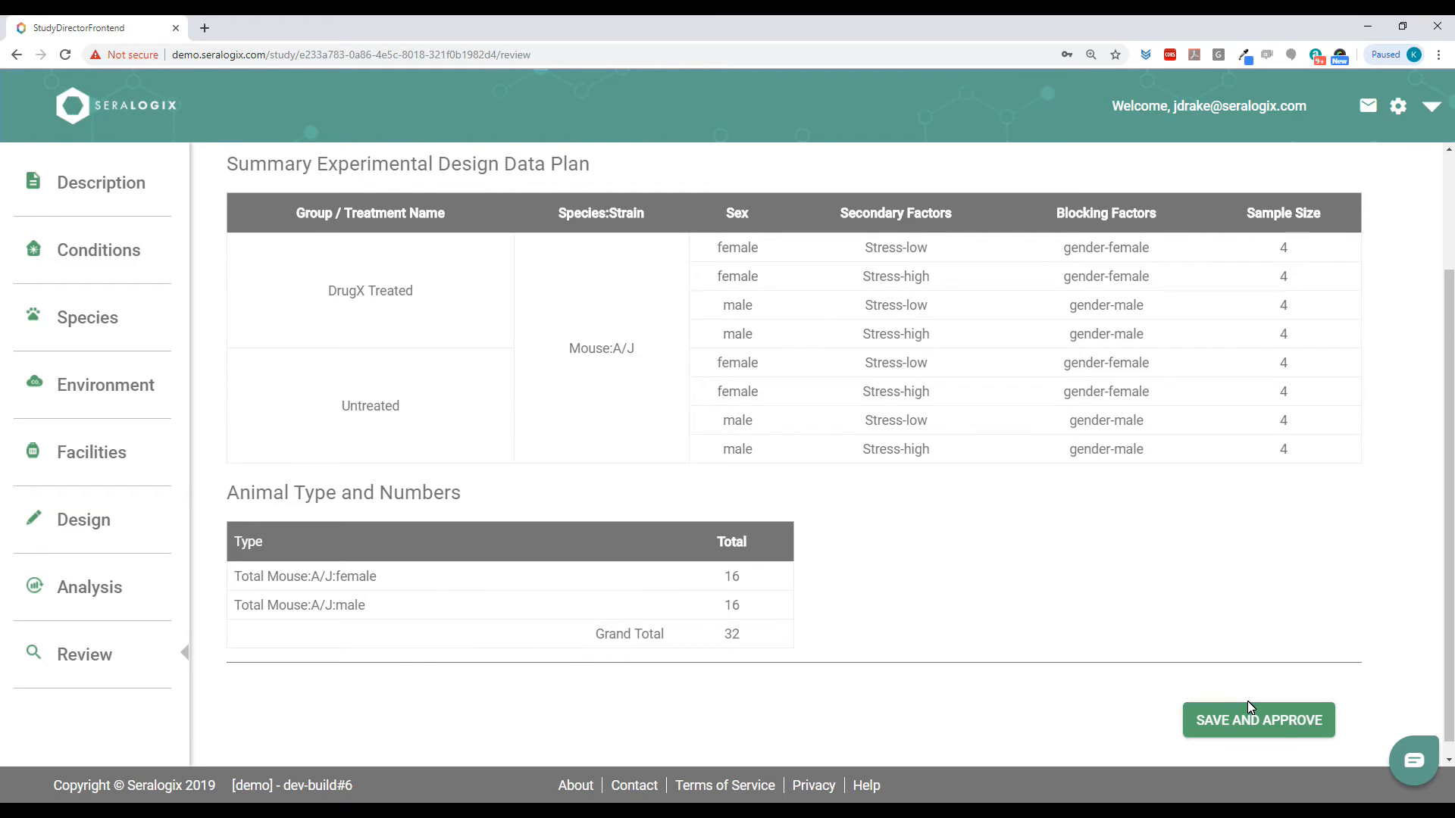
left_click(1273, 731)
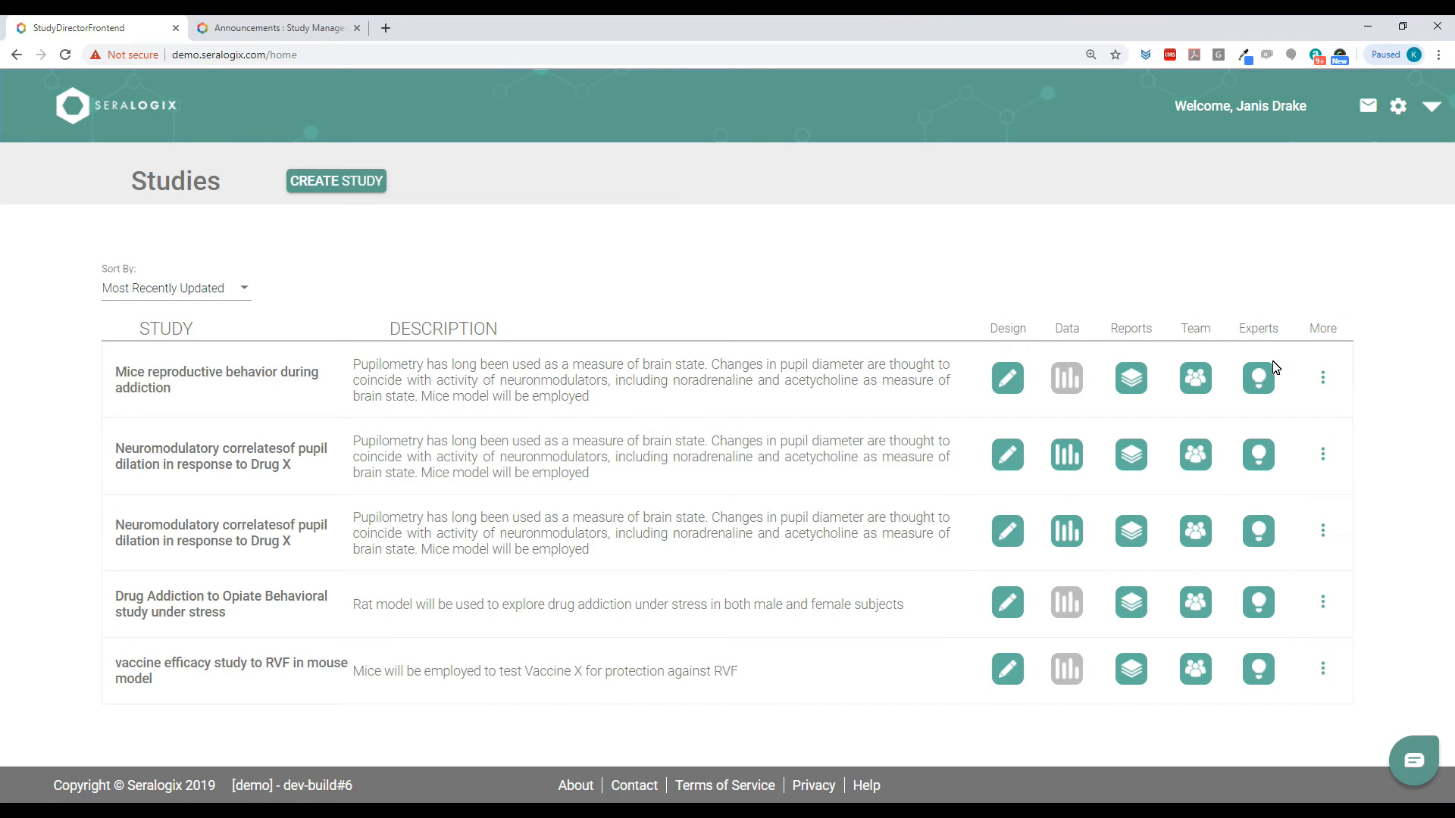
Open the experts' support portal from the mice reproductive behavior study, view the new support ticket form and cancel it
left_click(1263, 377)
left_click(939, 190)
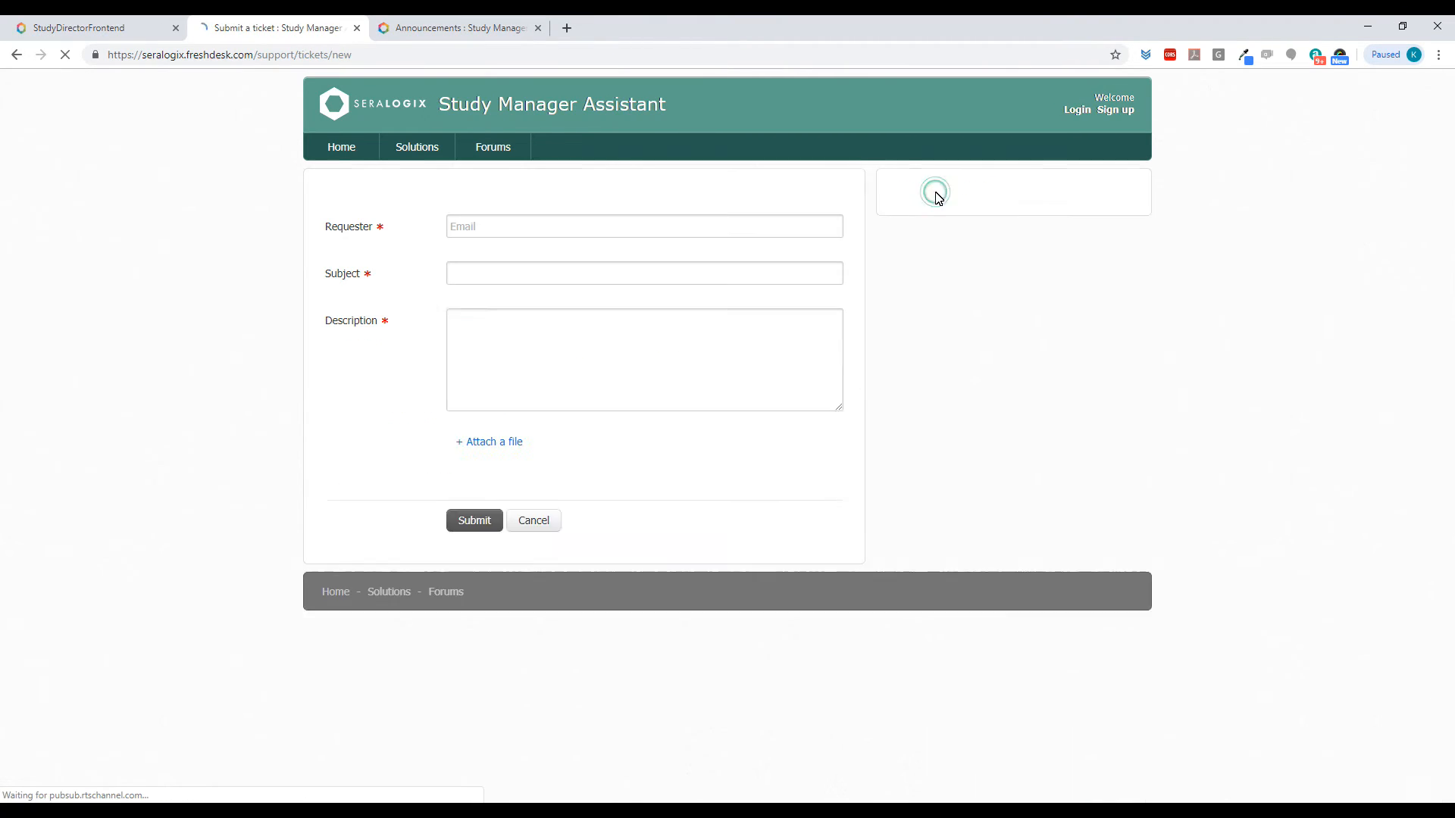
left_click(533, 601)
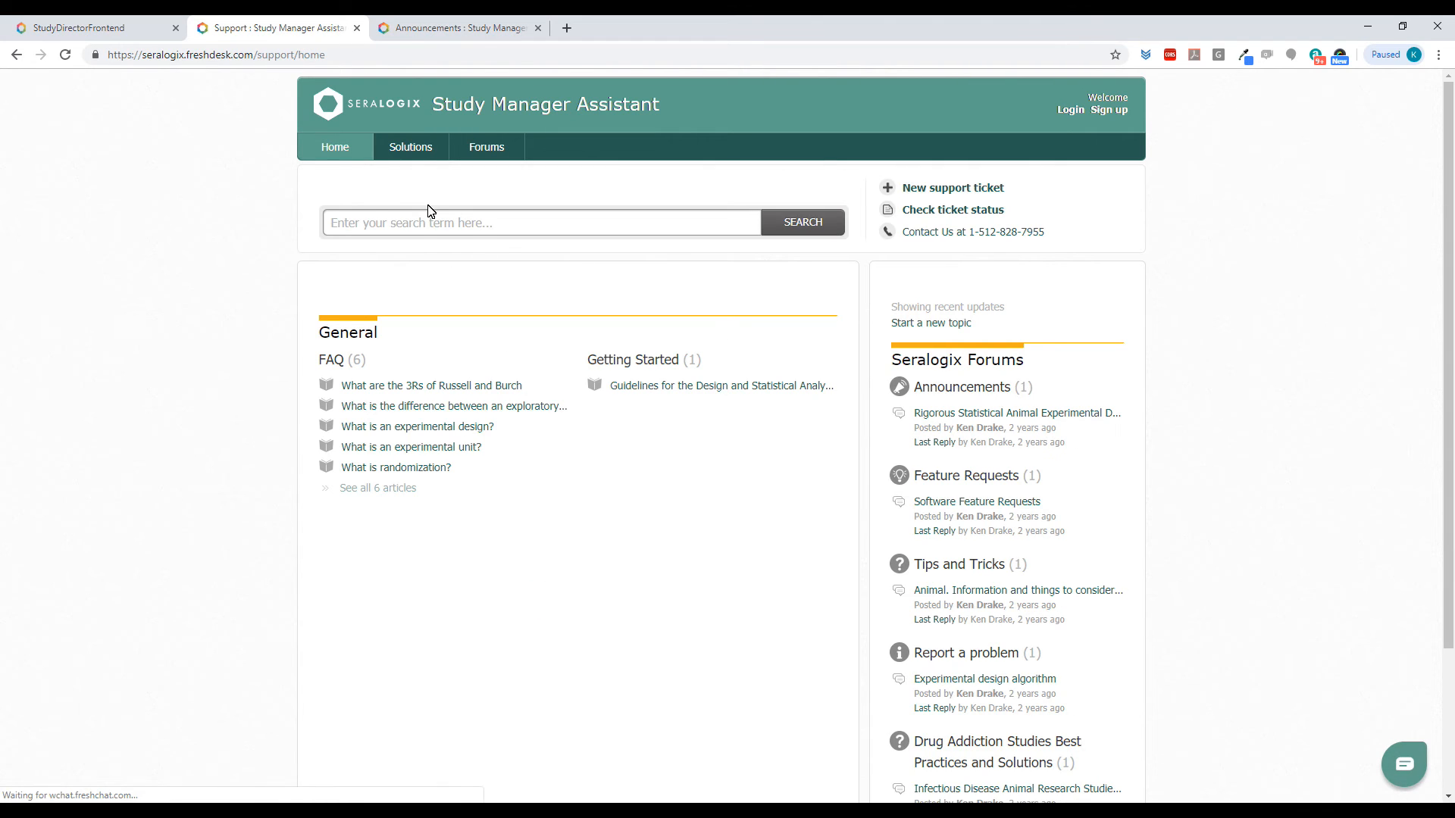
Read the support solutions articles on the 3Rs of Russell and Burch and on what an experimental design is
left_click(415, 152)
left_click(415, 385)
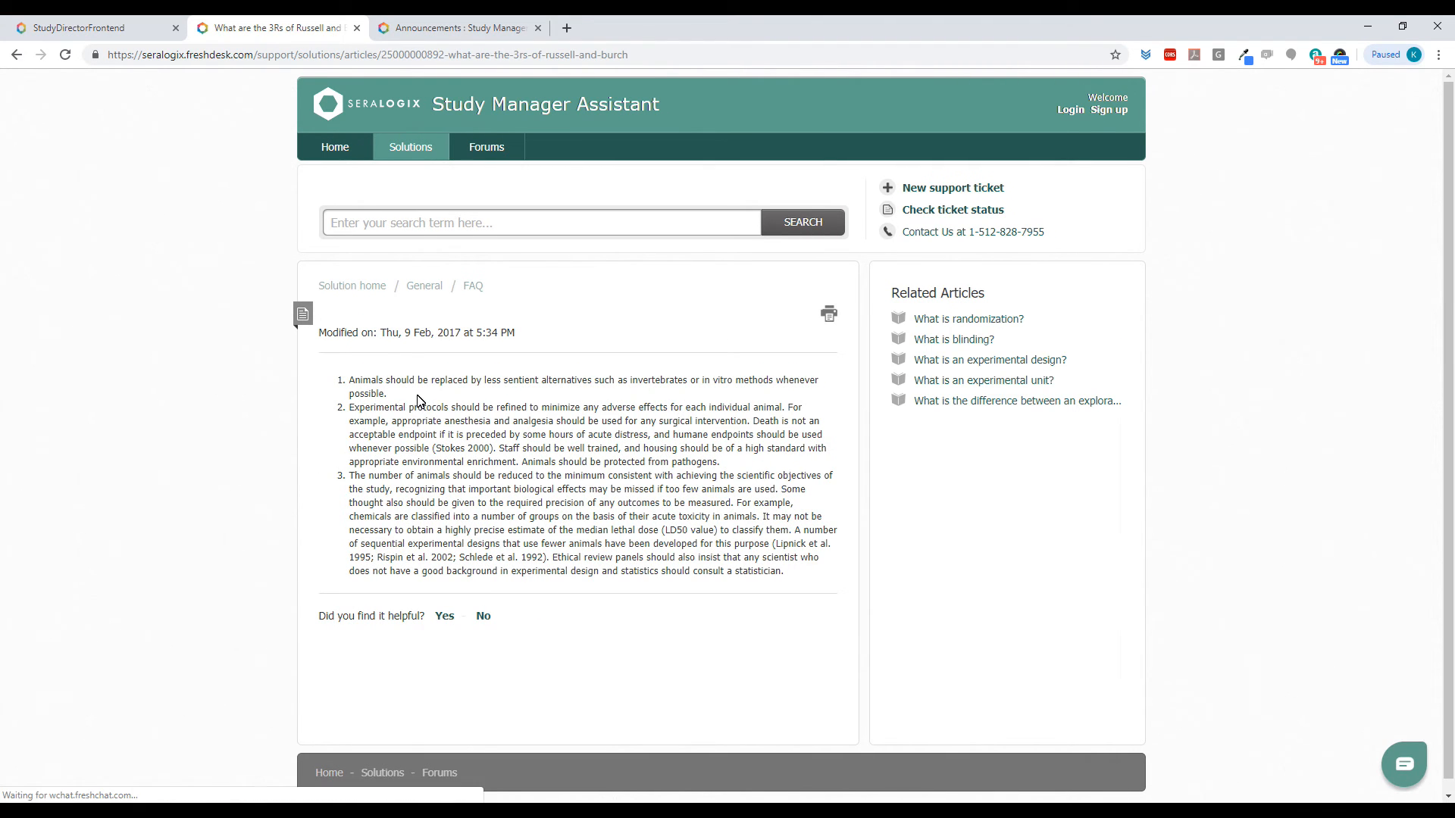
left_click(957, 361)
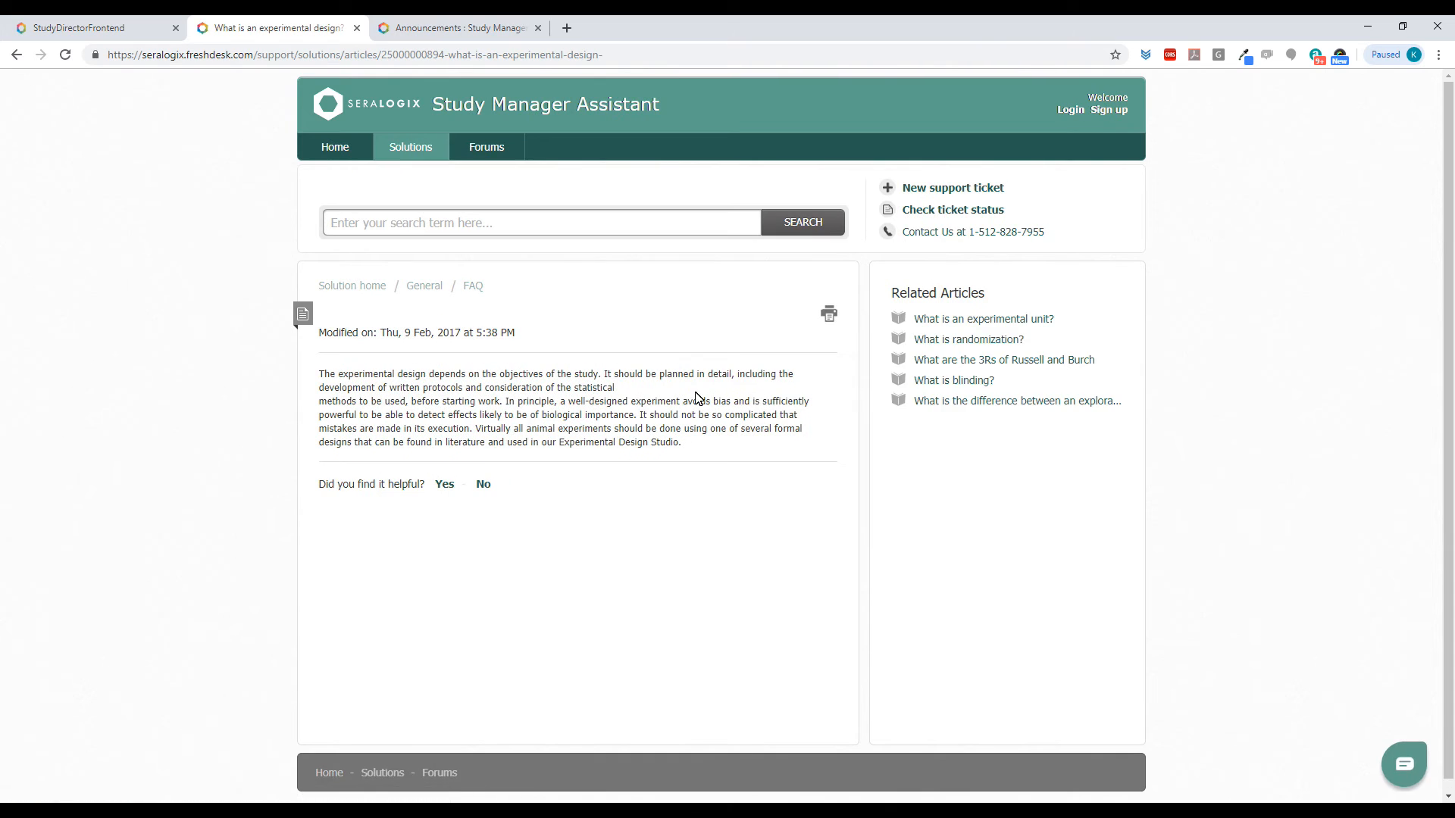
Open the Tips and Tricks forum topic on animal information and things to consider before beginning an experimental design
left_click(496, 149)
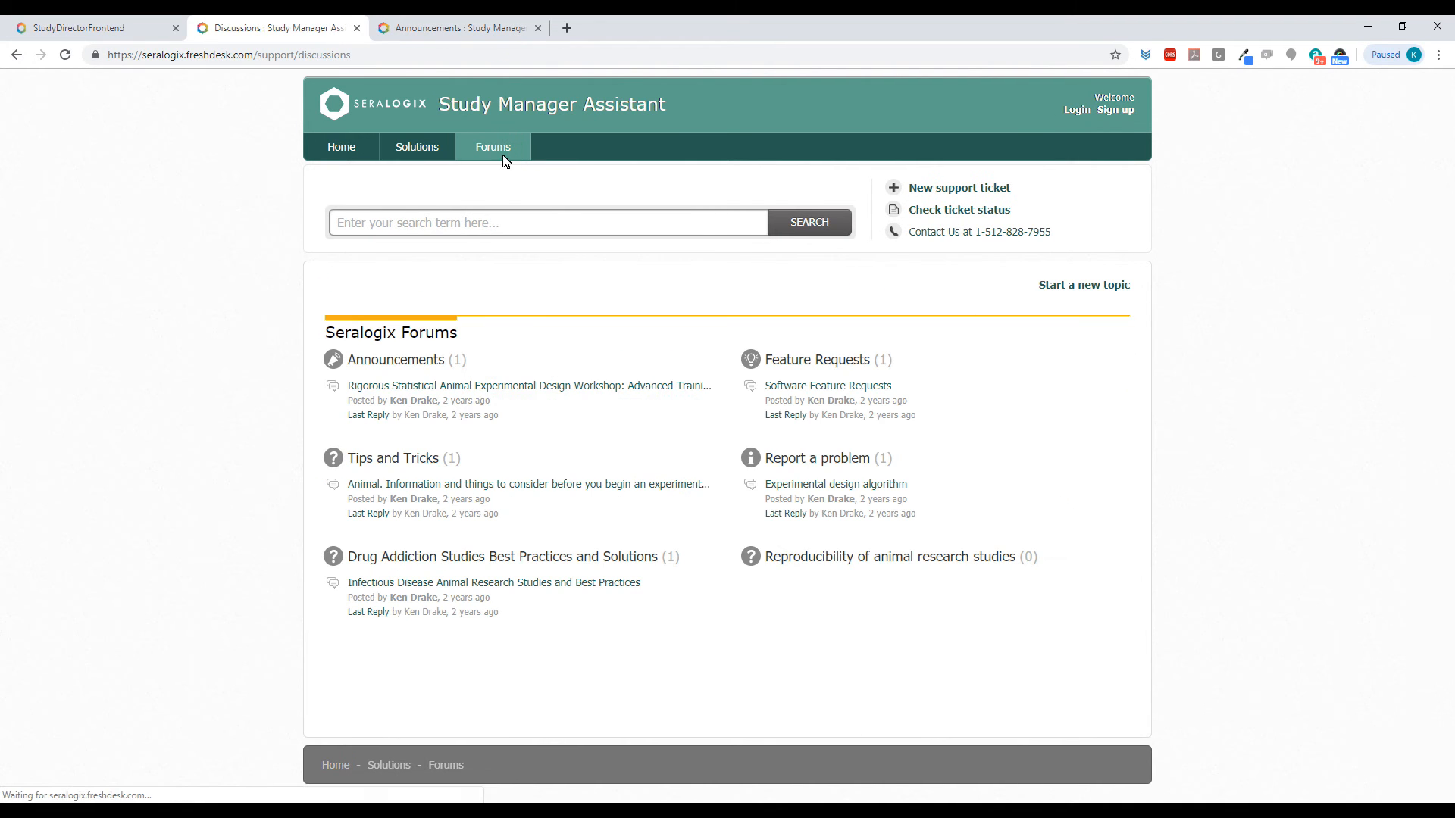
left_click(415, 459)
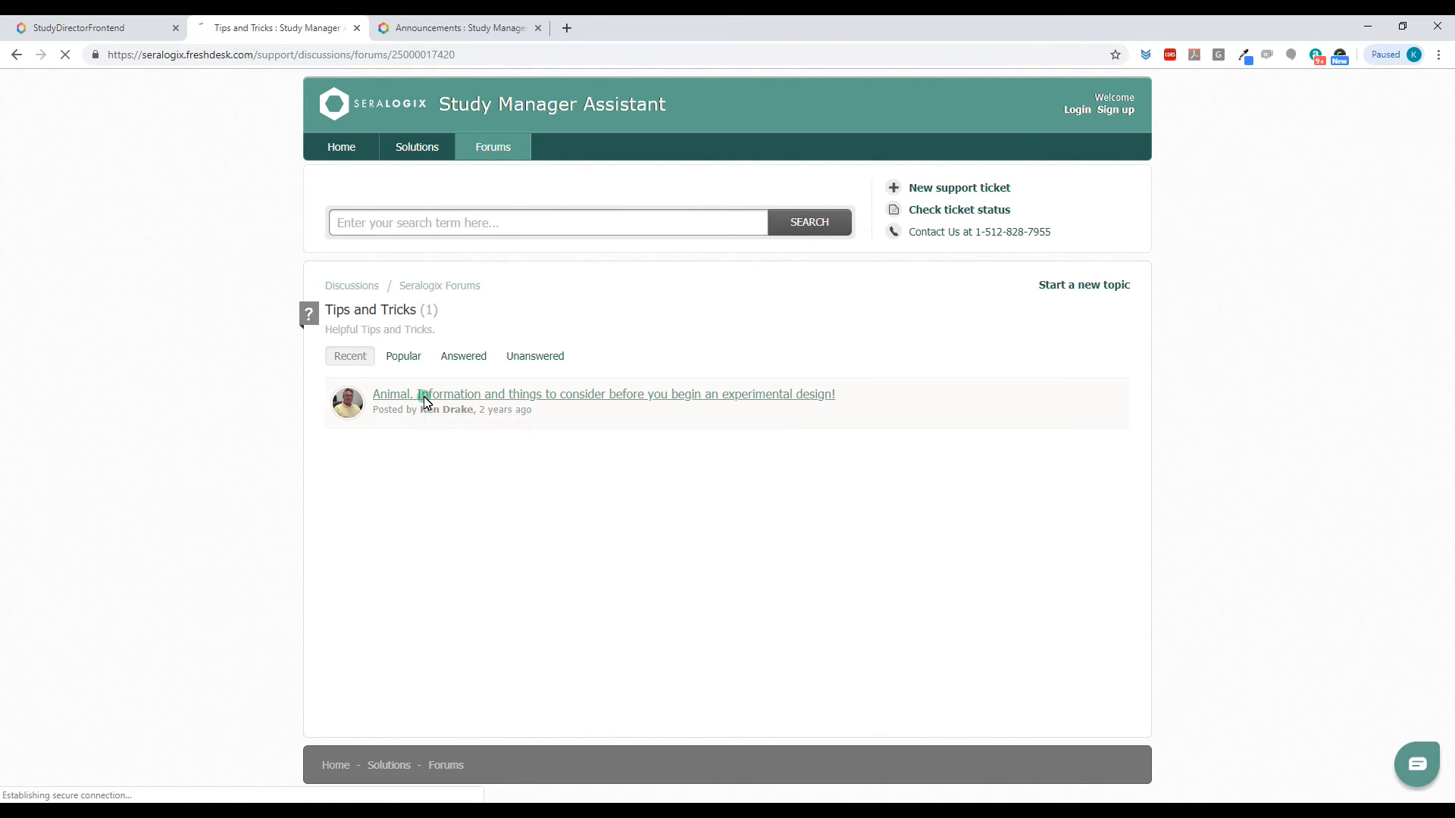
left_click(422, 394)
Switch back to the StudyDirector studies list and open the support chat to write a reply
left_click(98, 28)
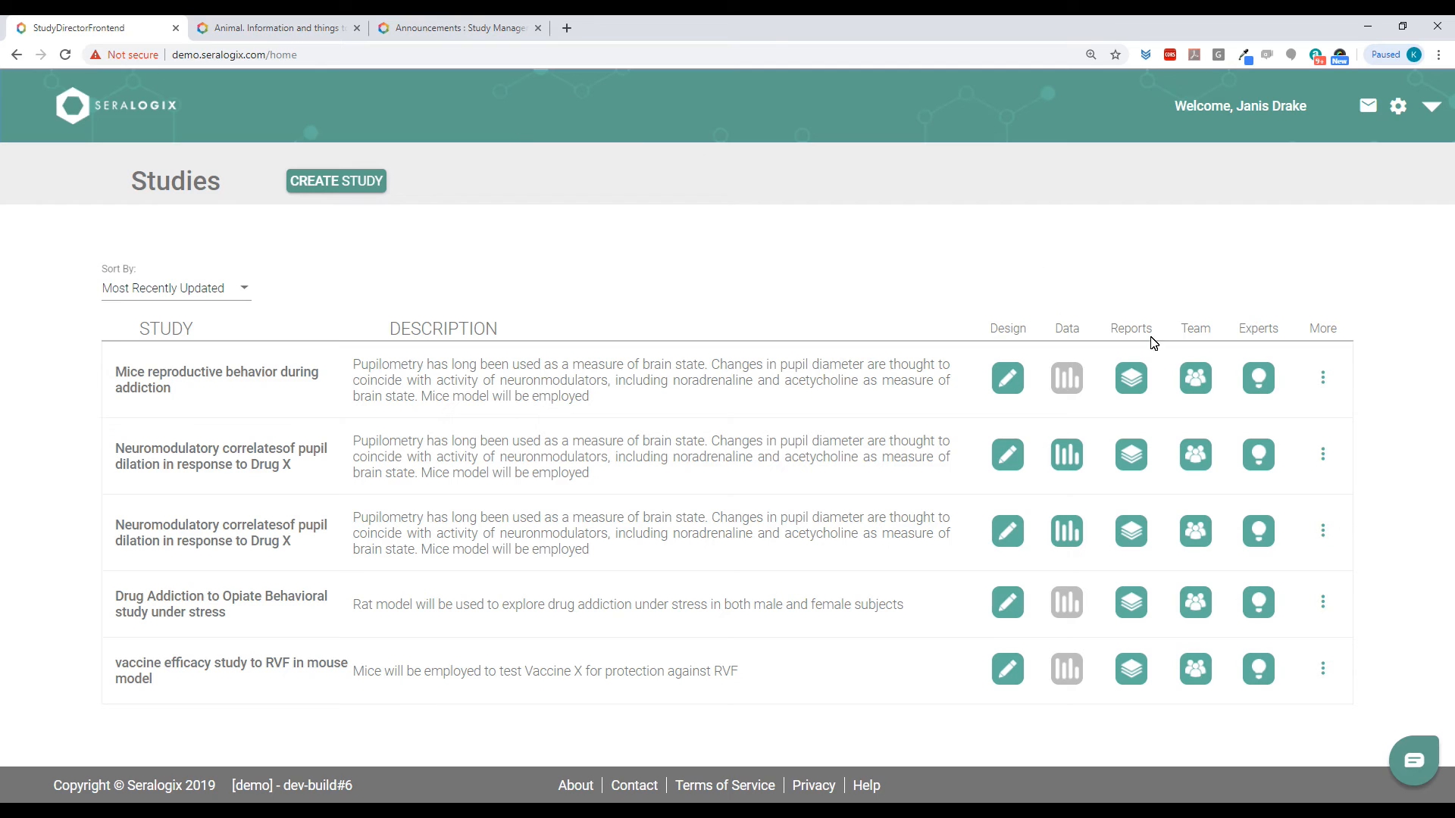
left_click(1414, 760)
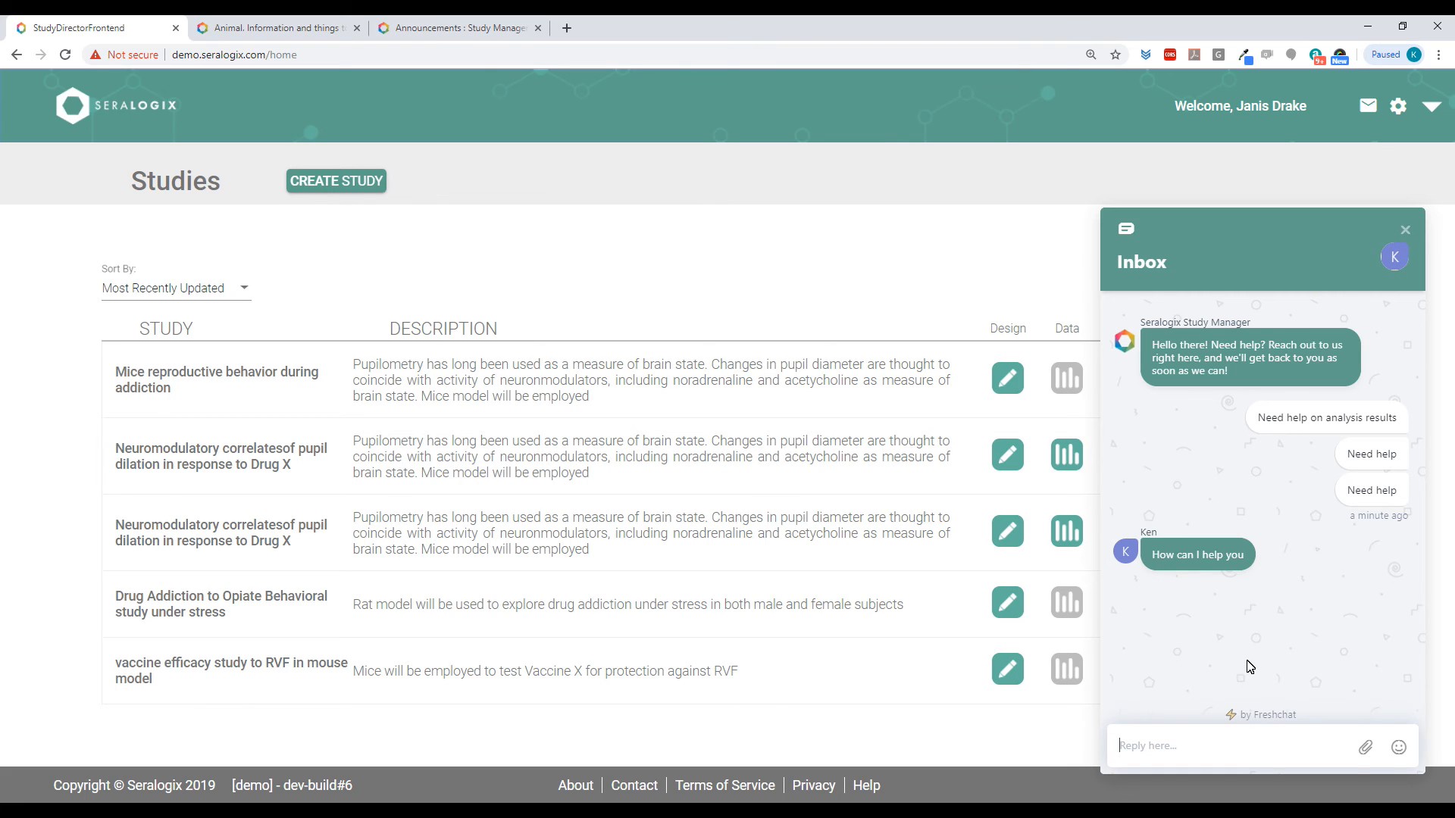
left_click(1188, 746)
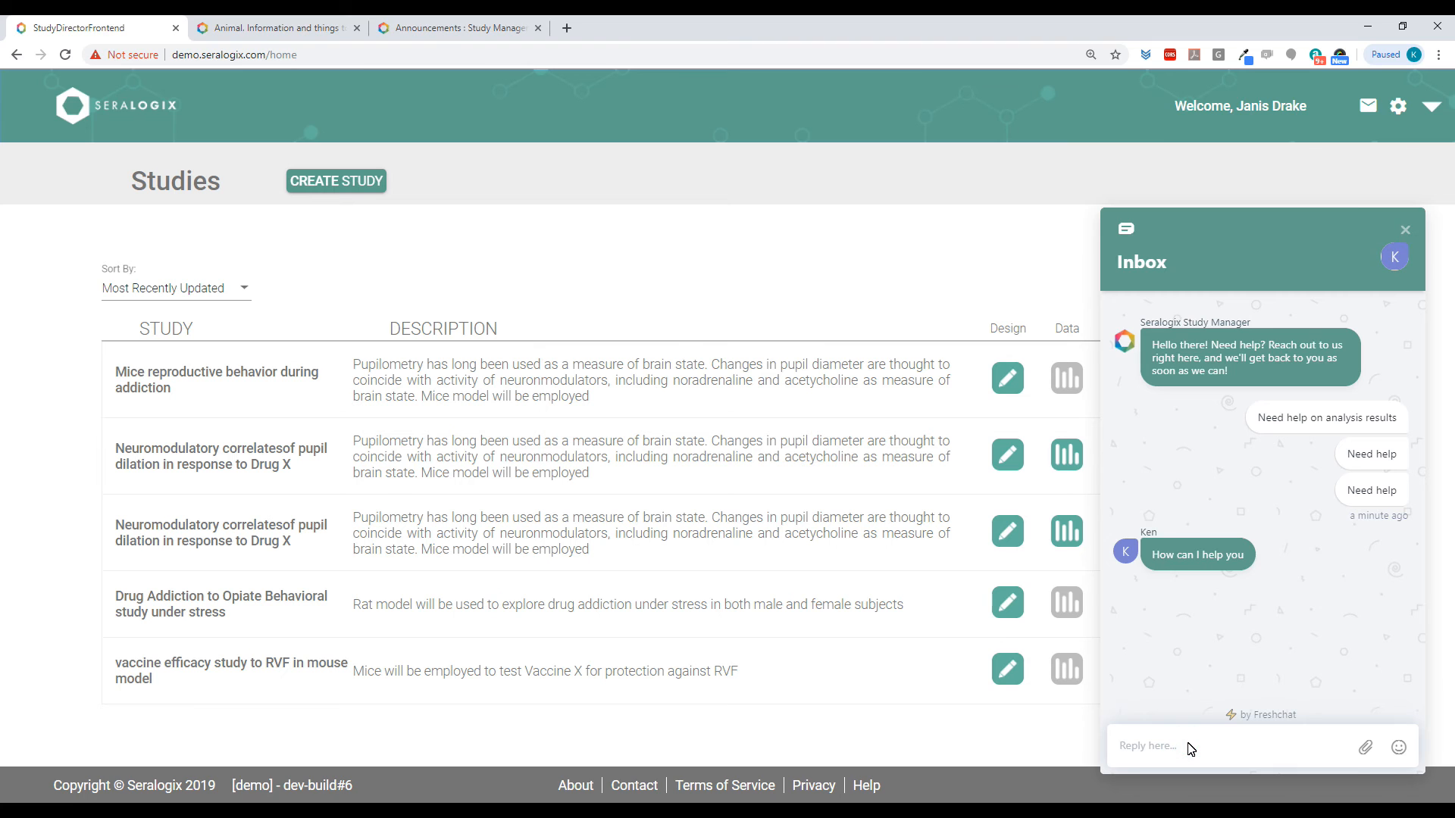